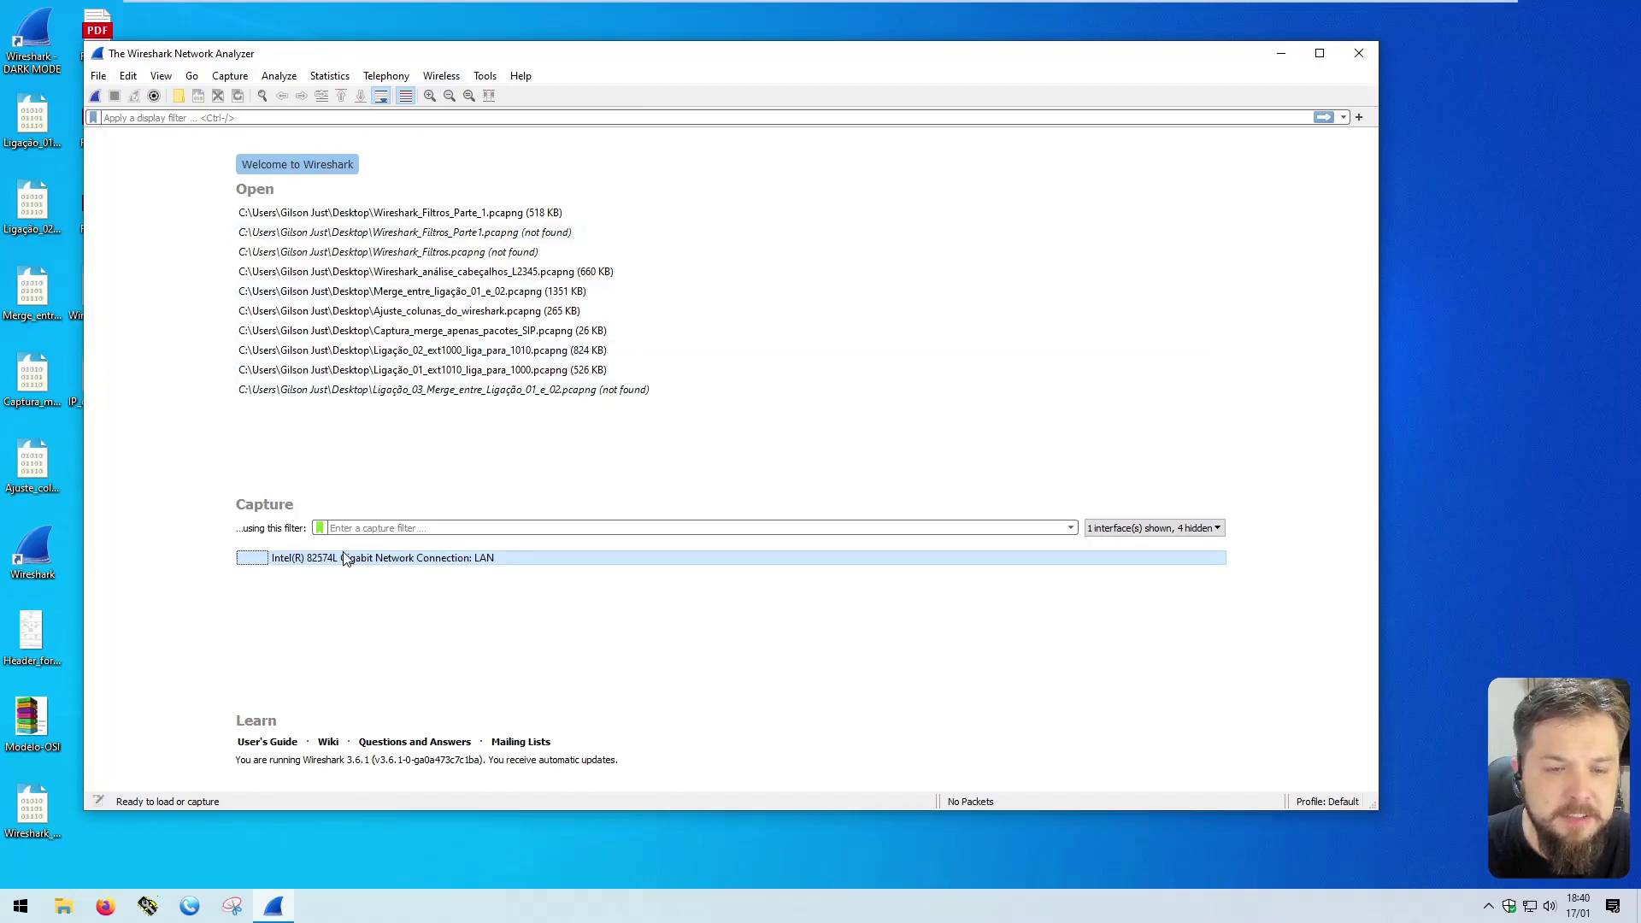
Step: Start a live capture on the Intel(R) 82574L Gigabit Network Connection LAN interface and launch MicroSIP
double_click(343, 559)
left_click_drag(376, 54, 349, 44)
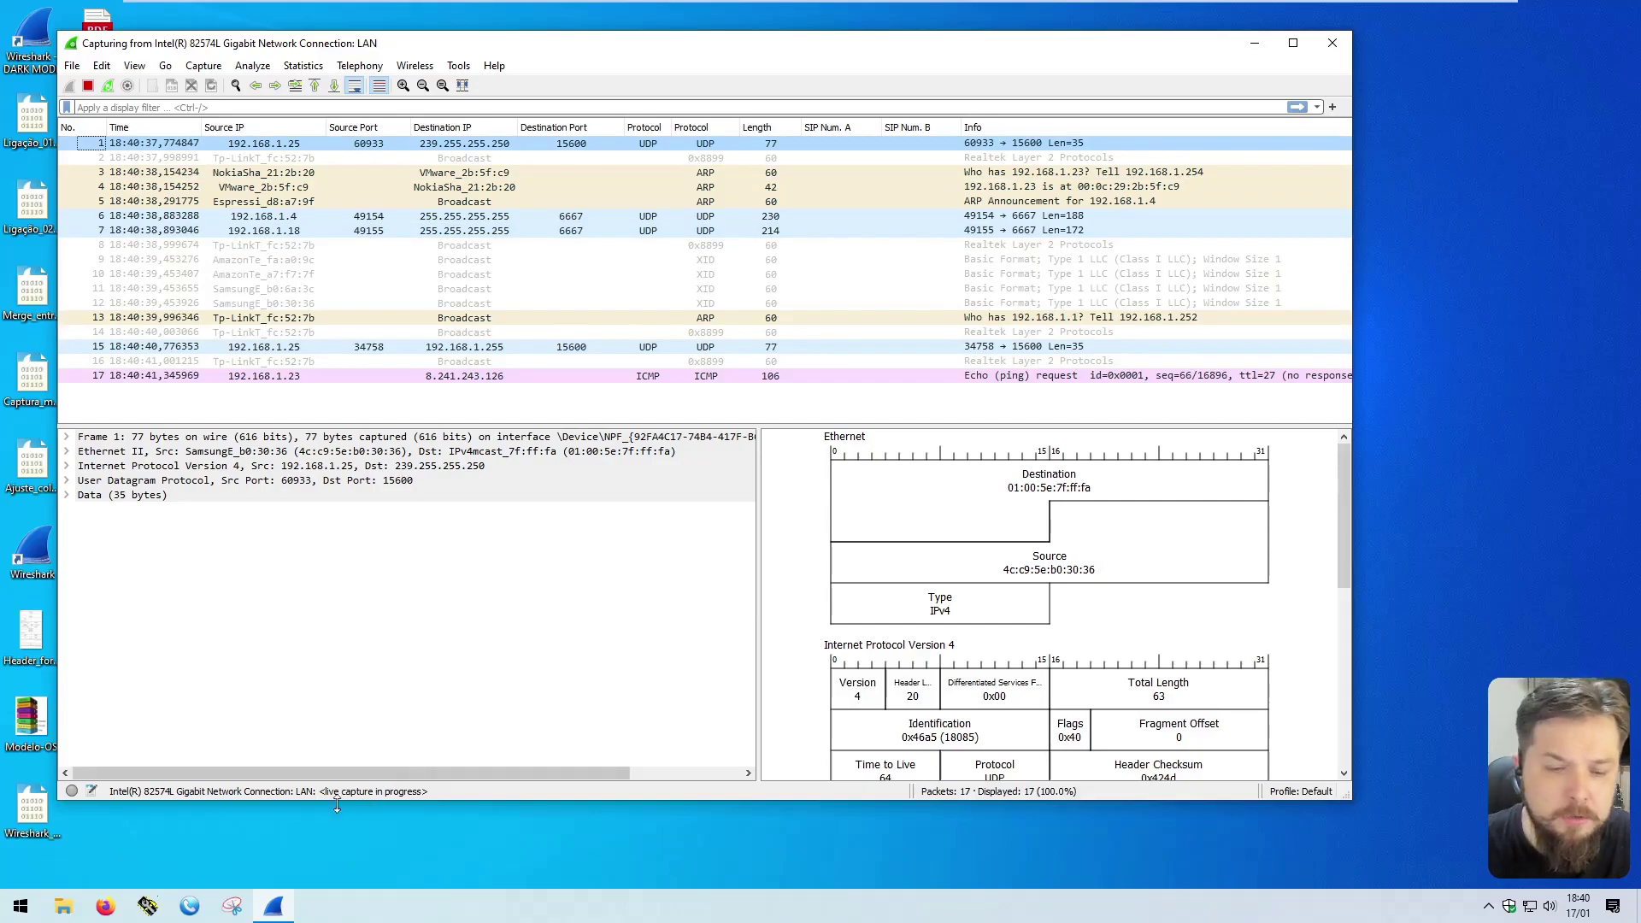
left_click(190, 908)
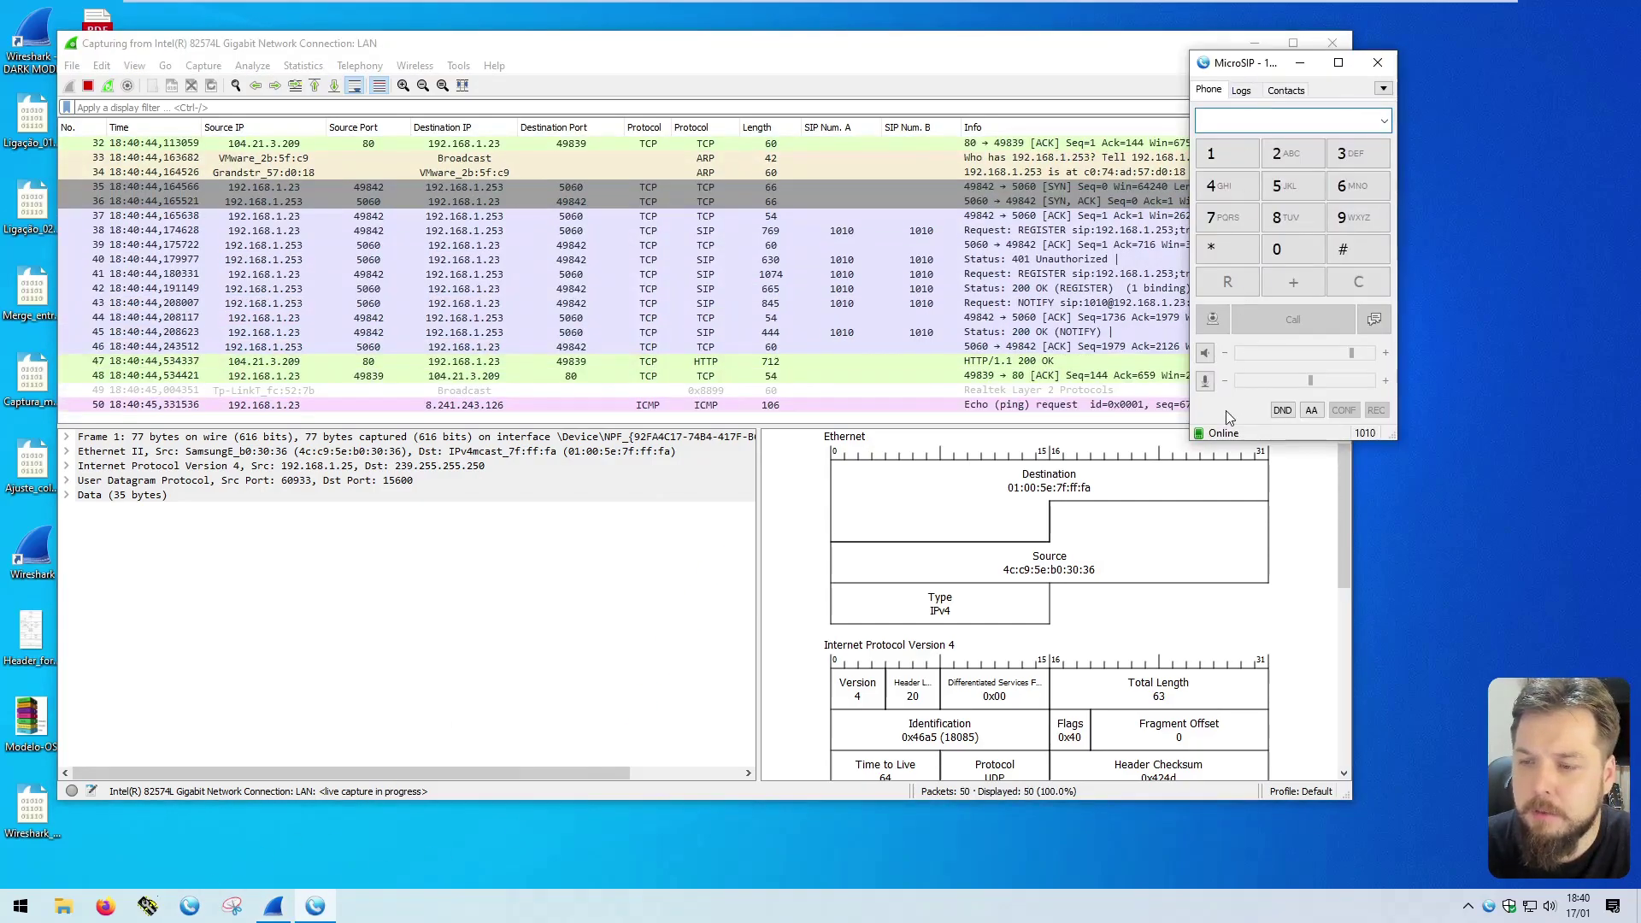
Step: Set the MicroSIP account's transport to UDP and save the account
left_click(1212, 437)
left_click(1231, 461)
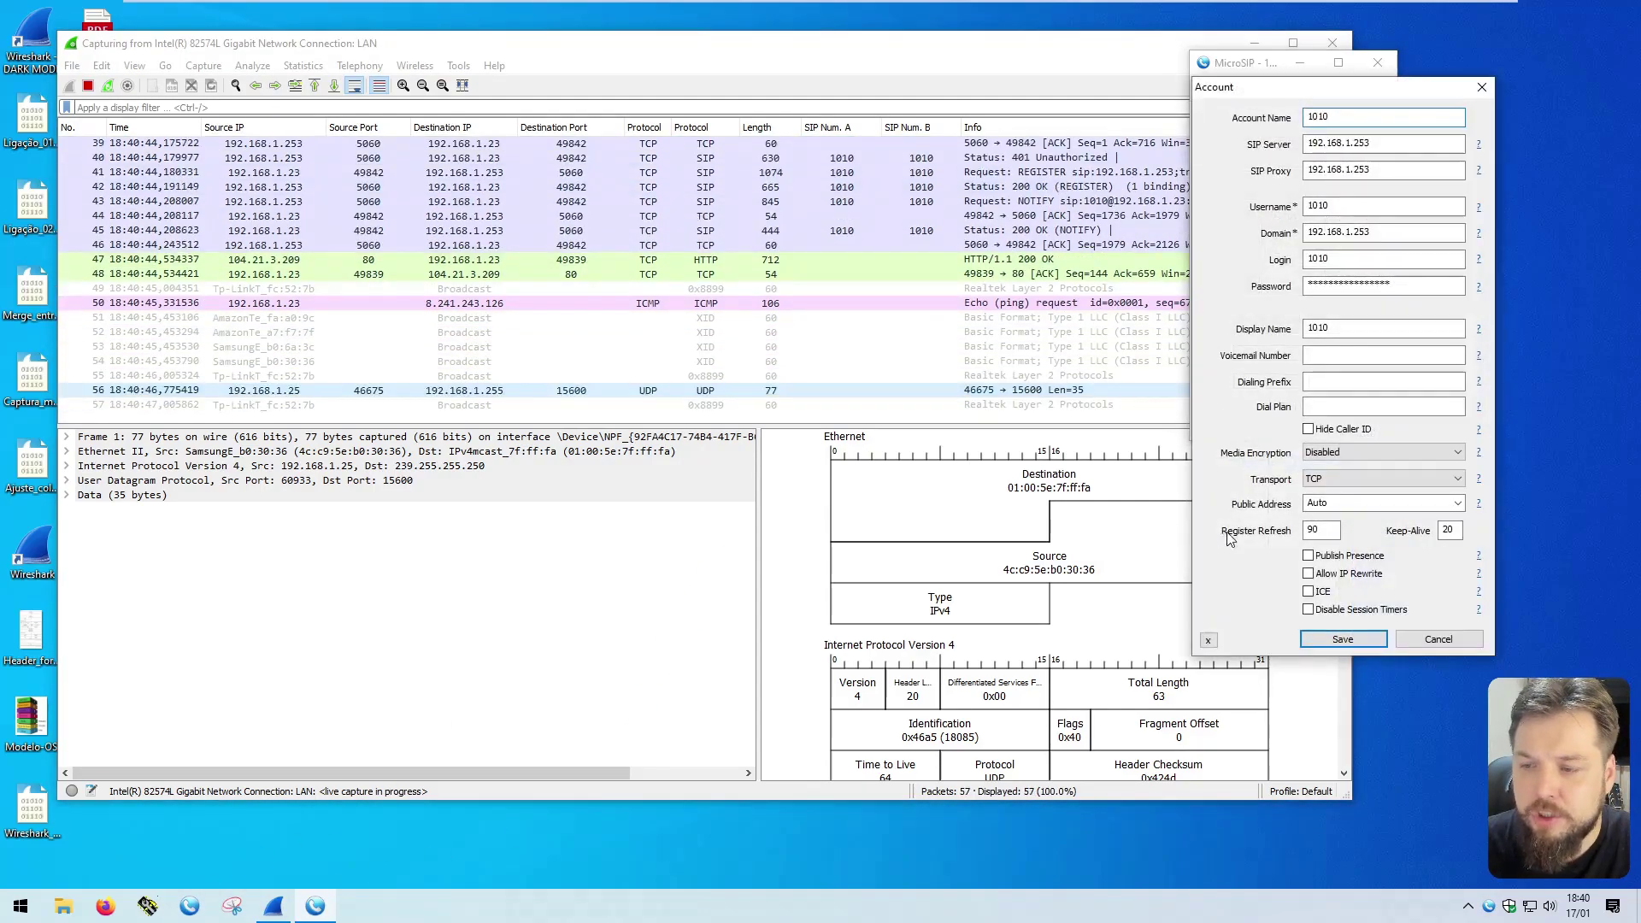
left_click(1321, 477)
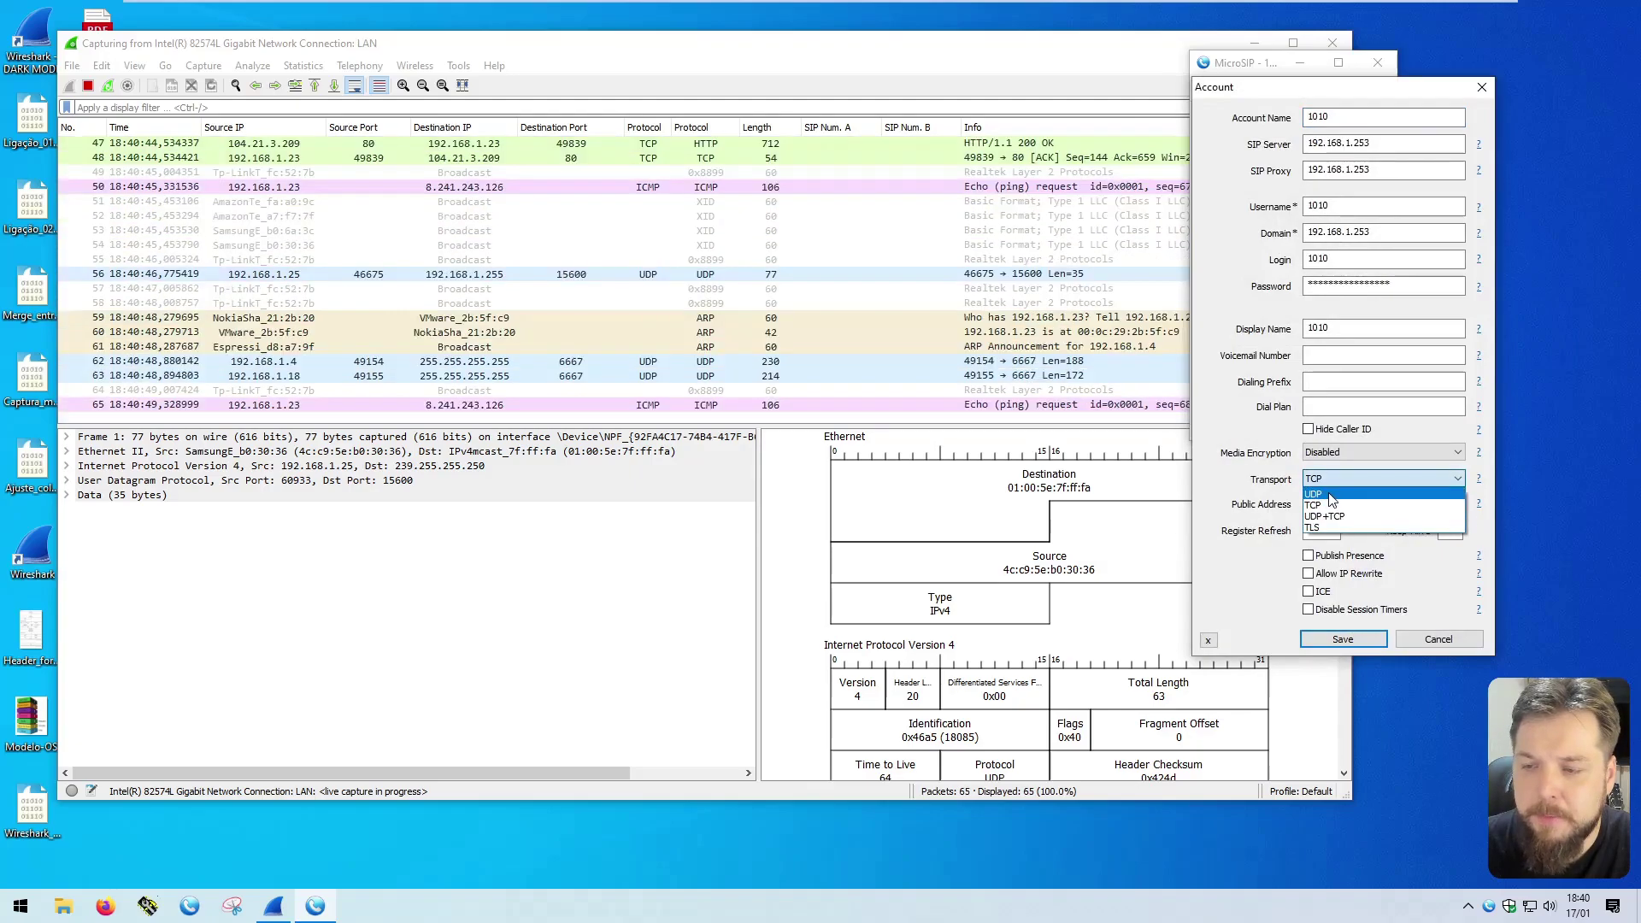
left_click(1324, 489)
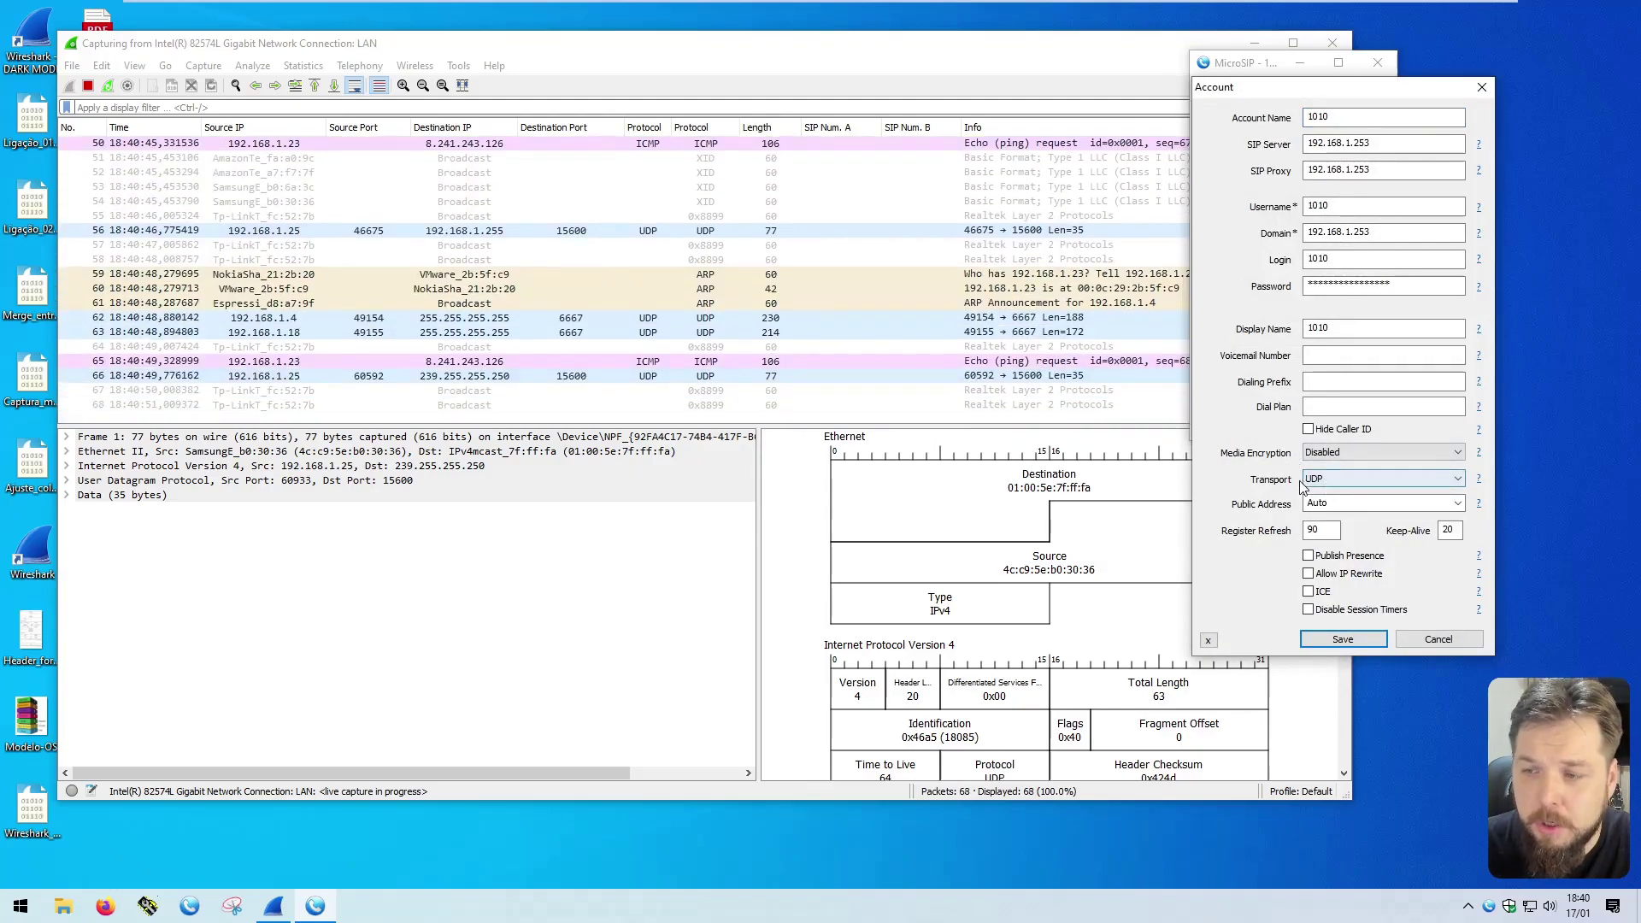
left_click(1343, 647)
Step: Call extension 1000 from MicroSIP to generate SIP and RTP traffic over UDP
left_click_drag(1228, 70, 1234, 108)
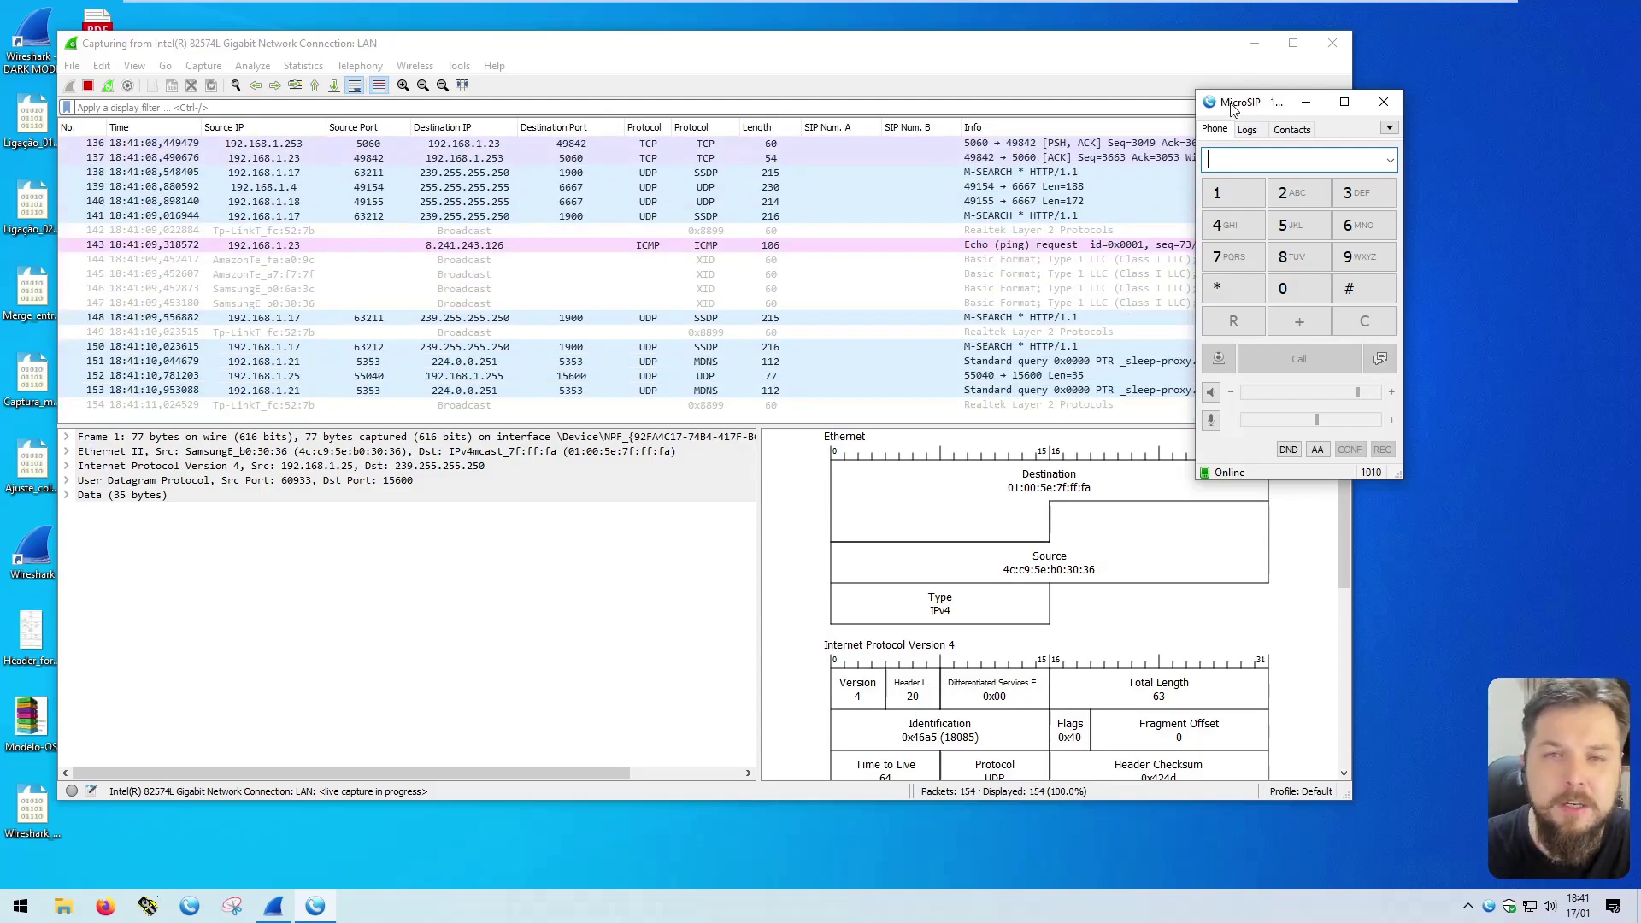
left_click(1234, 193)
triple_click(1283, 288)
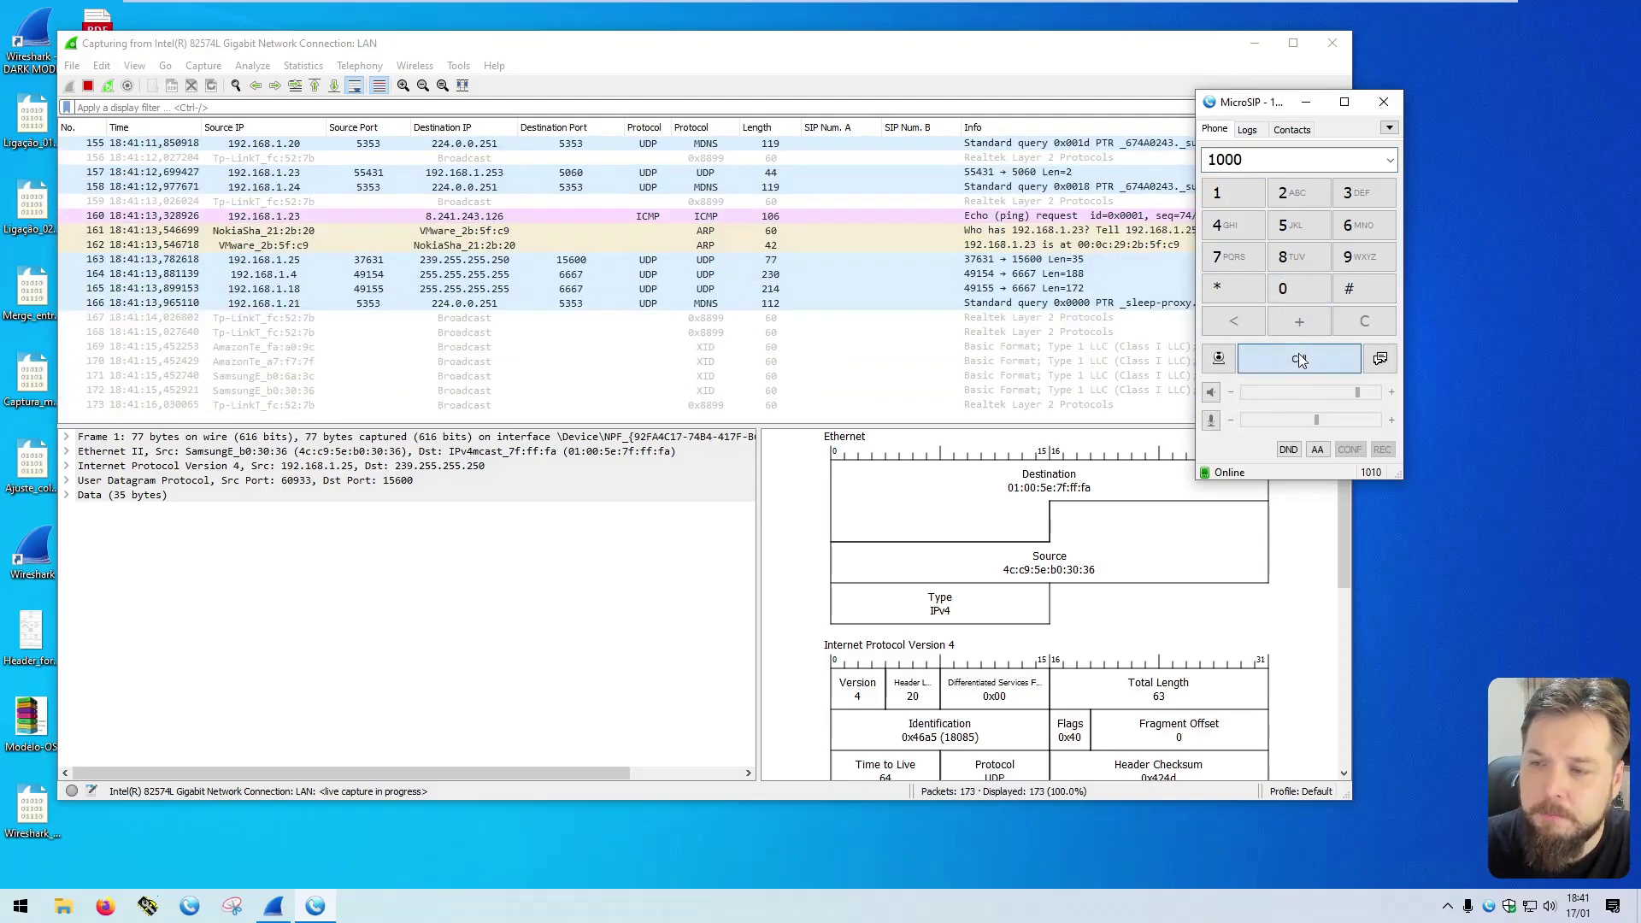
left_click(1299, 359)
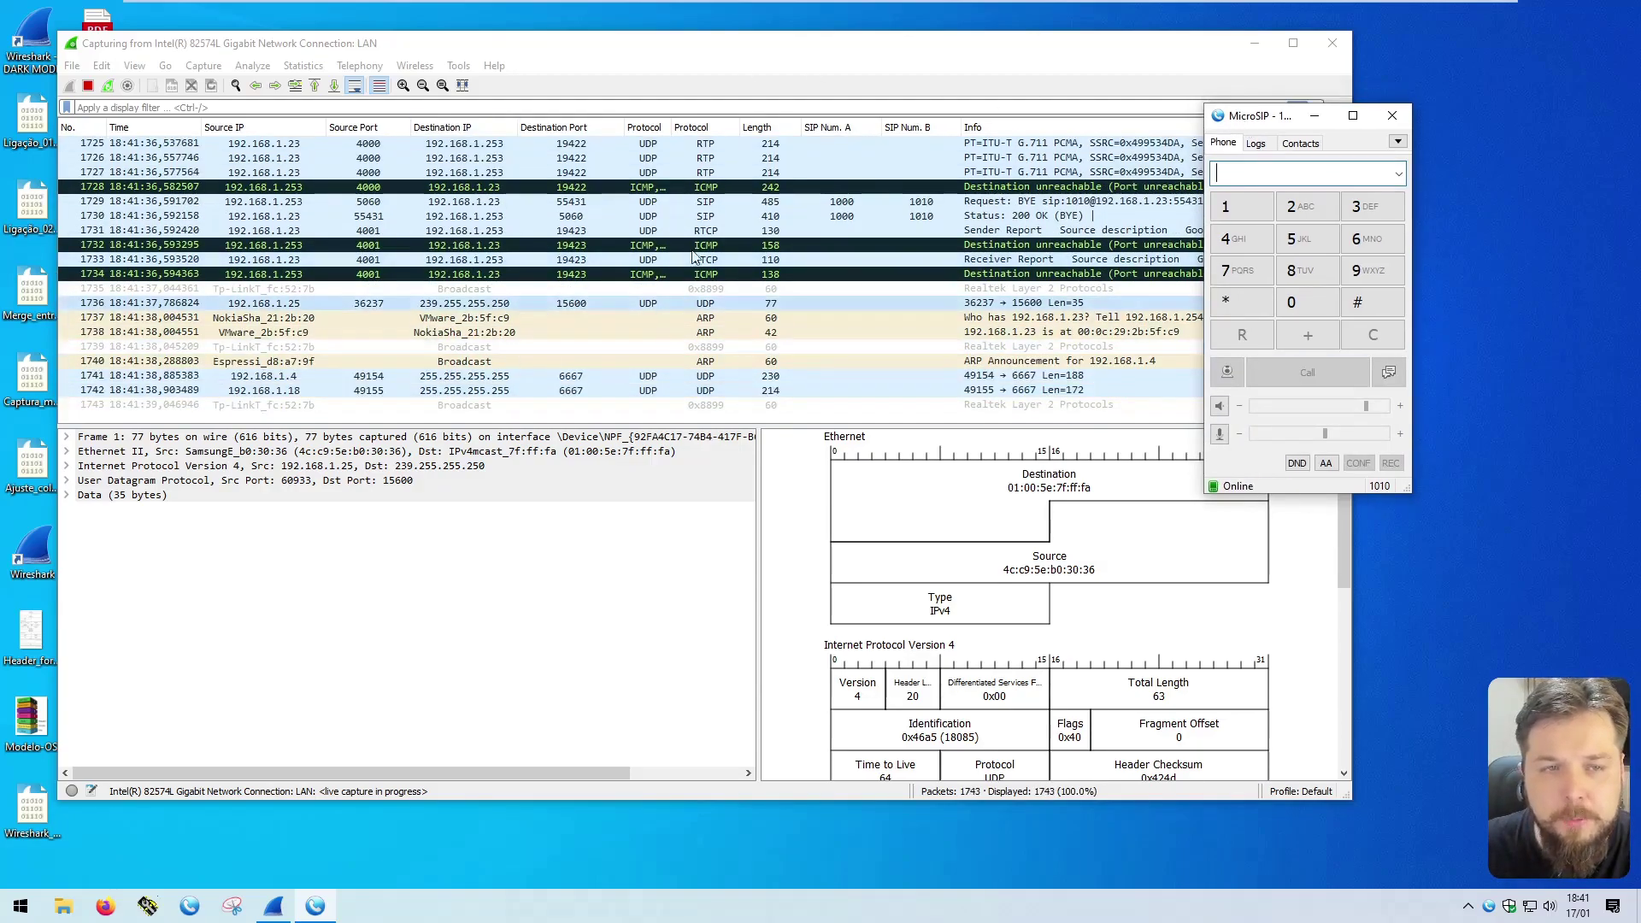
Step: Change the MicroSIP account's transport to TCP and save the account
left_click(1236, 484)
left_click(1295, 513)
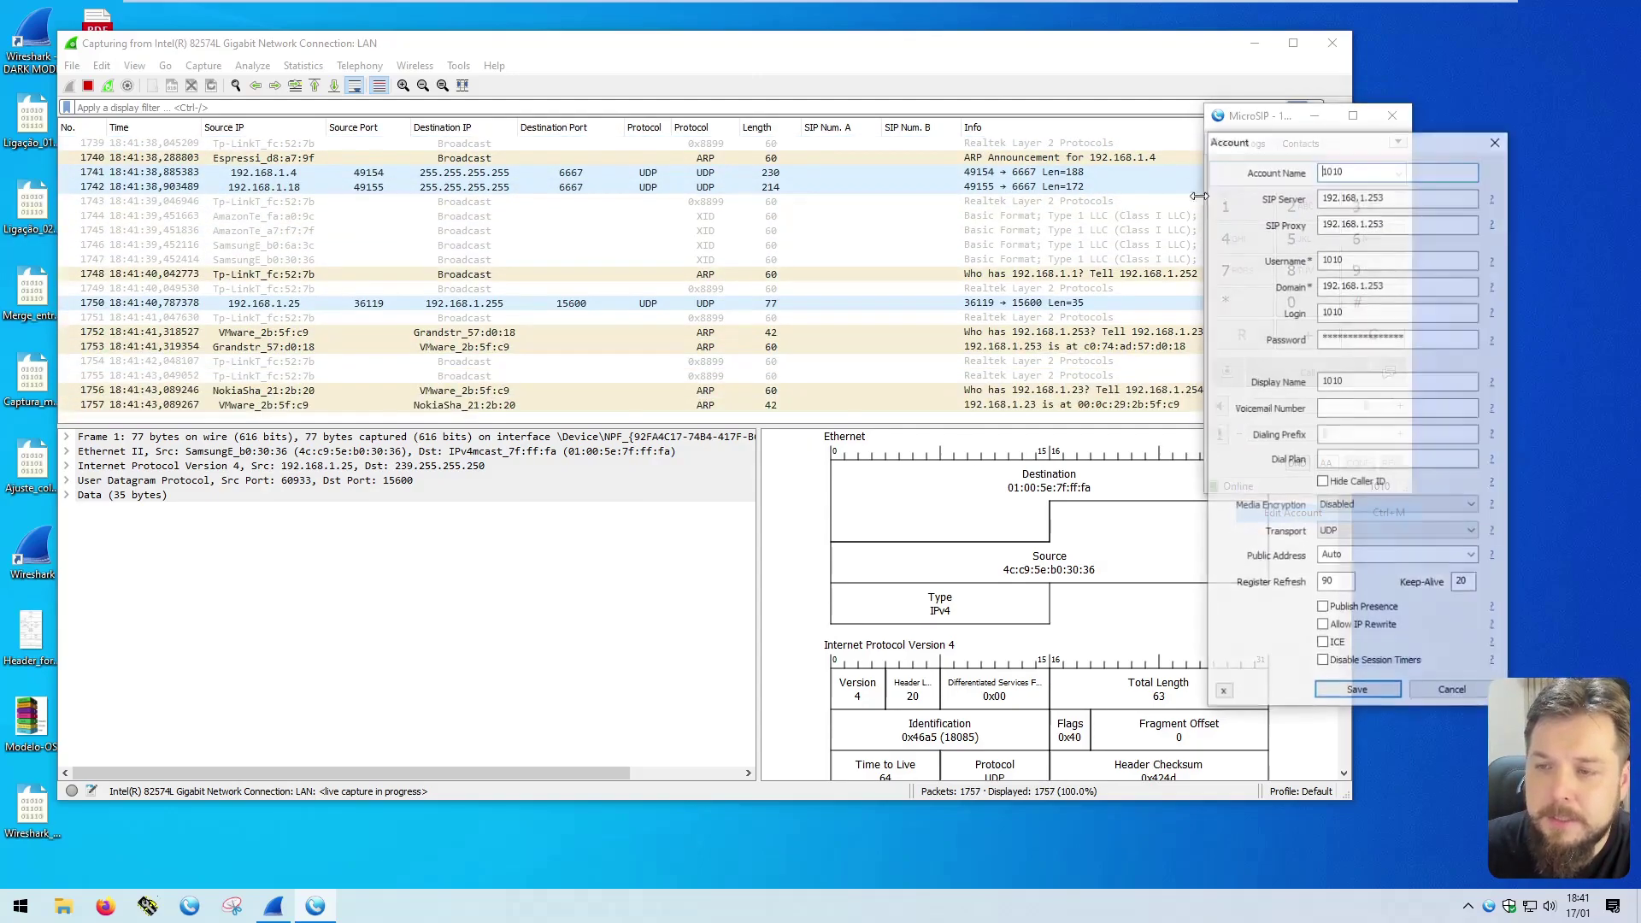
left_click(1356, 531)
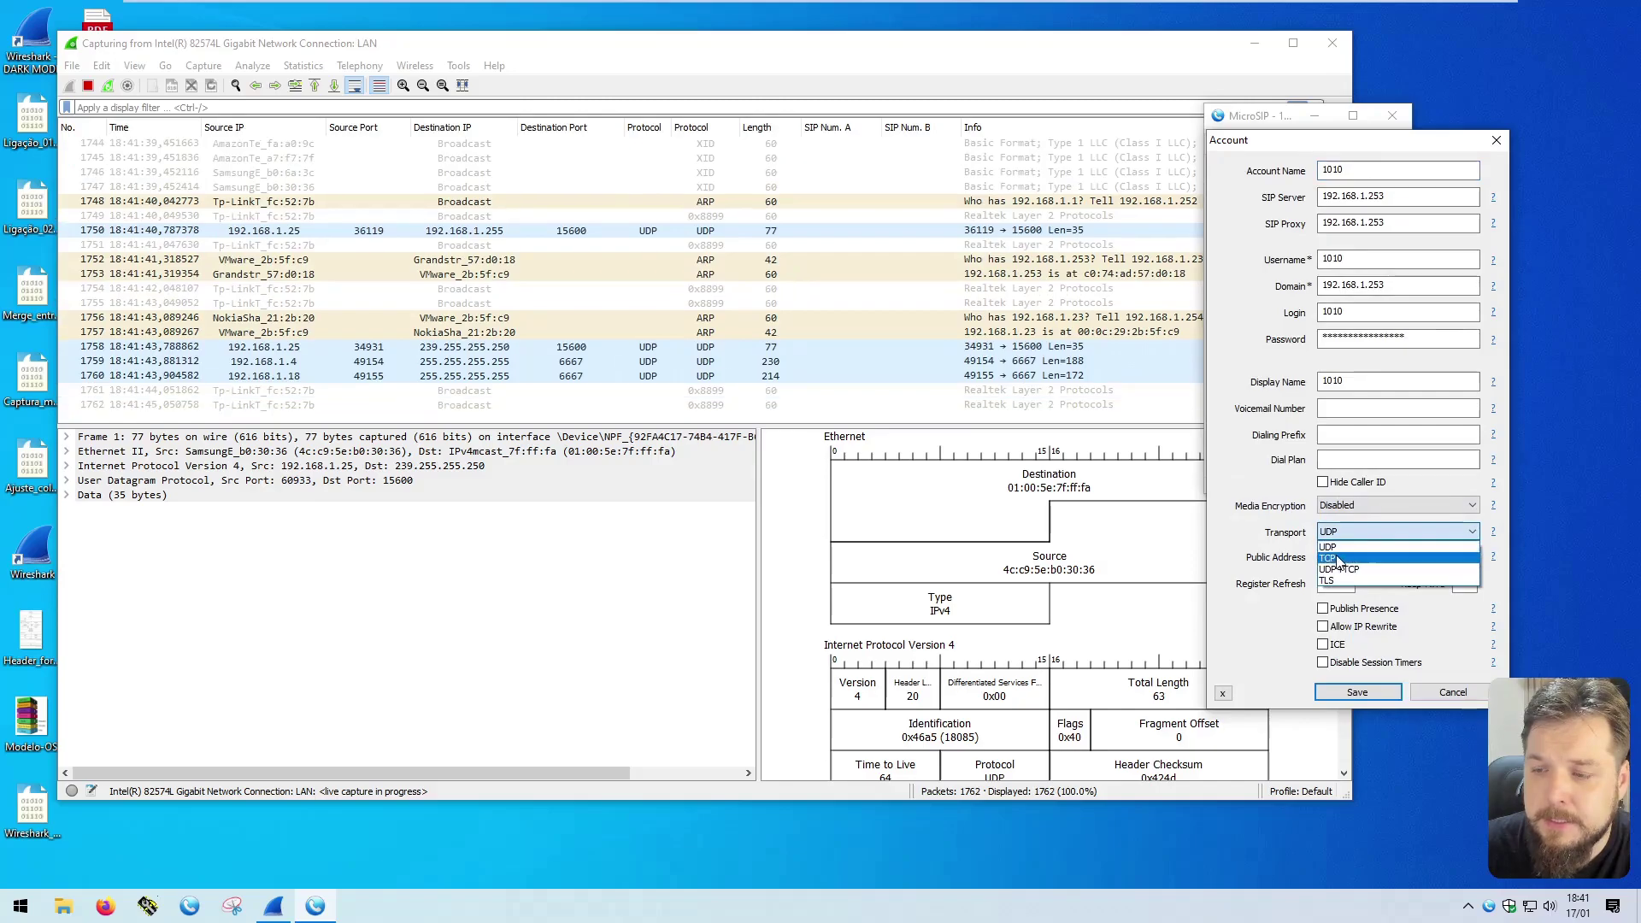
left_click(1339, 560)
left_click(1354, 691)
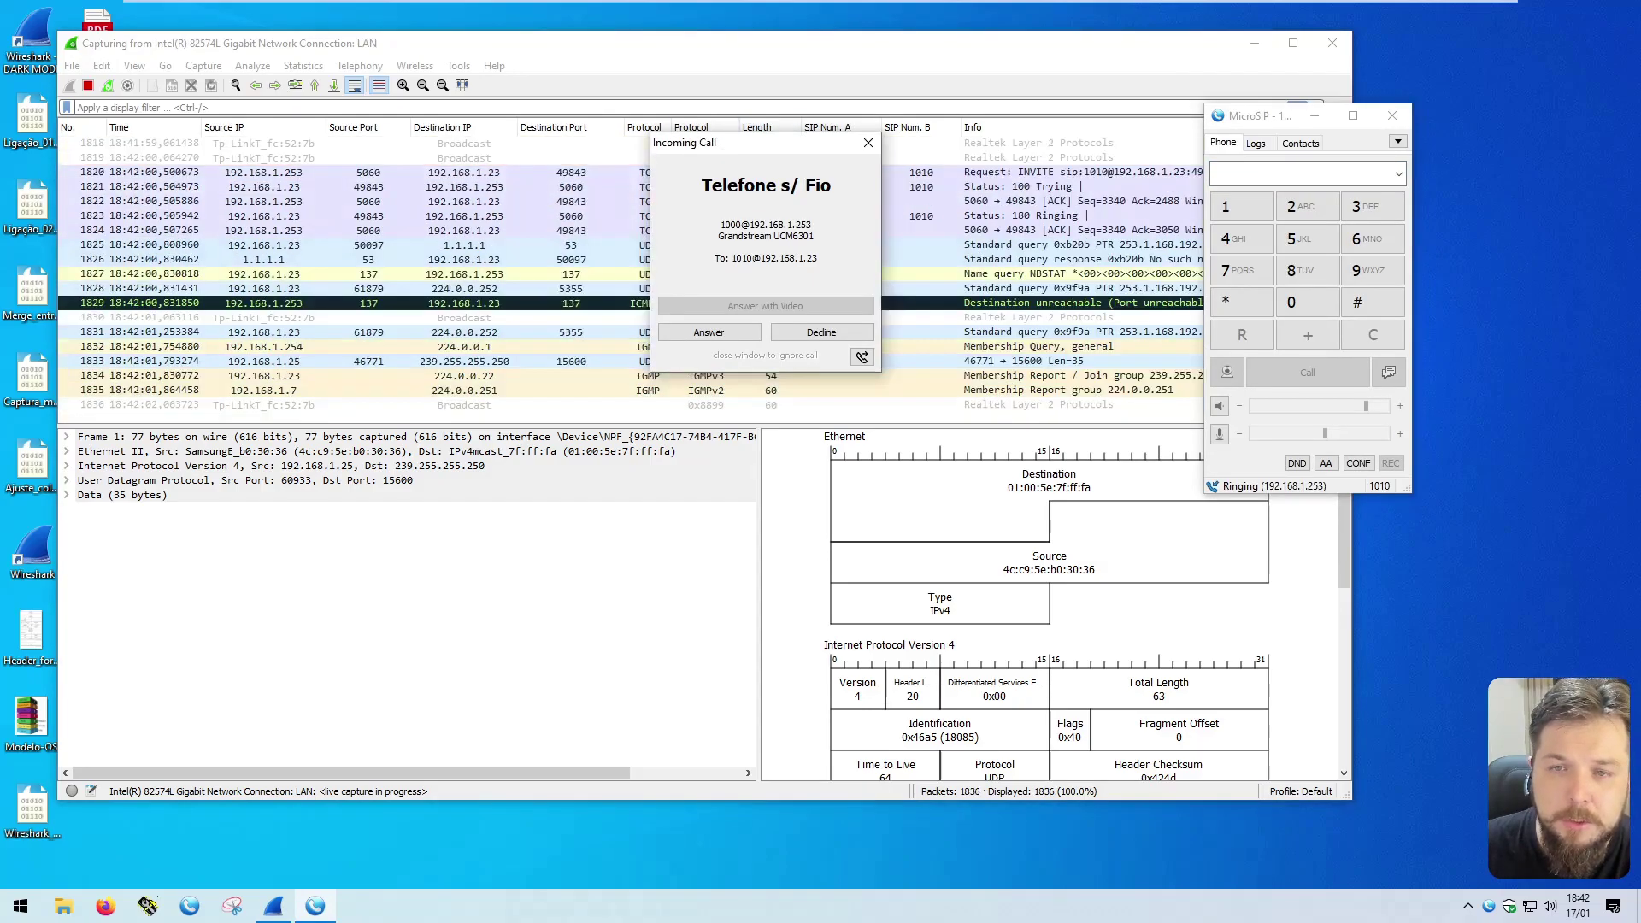
Step: Answer the incoming call from extension 1000 in MicroSIP and hang up after a few seconds
left_click_drag(709, 144, 554, 137)
left_click_drag(567, 218, 662, 230)
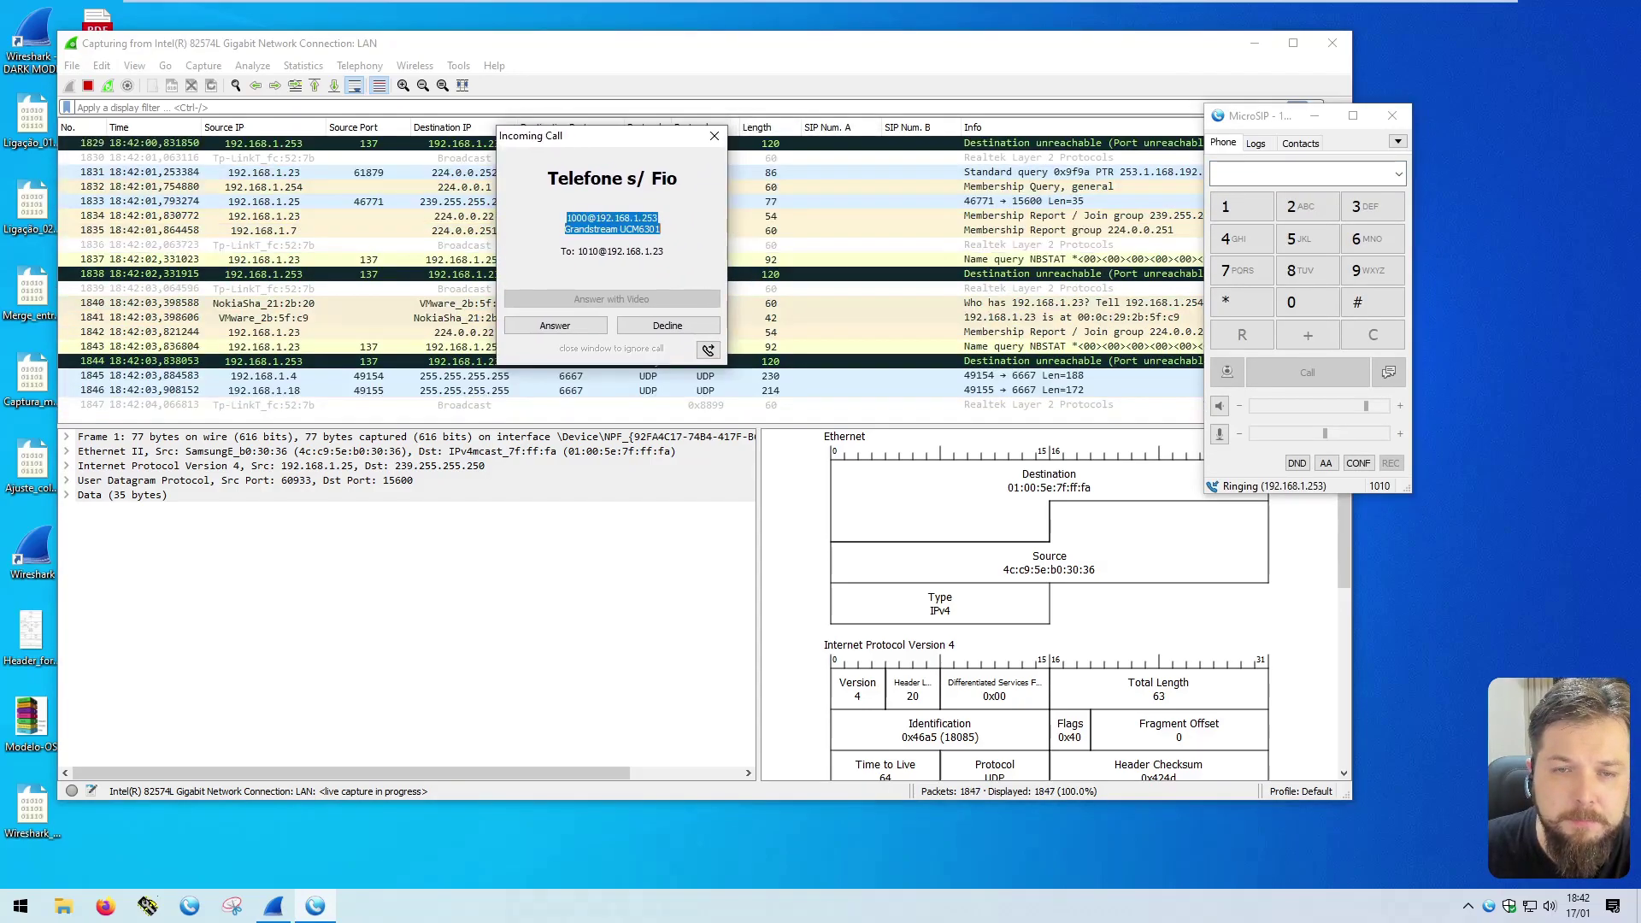
left_click(542, 326)
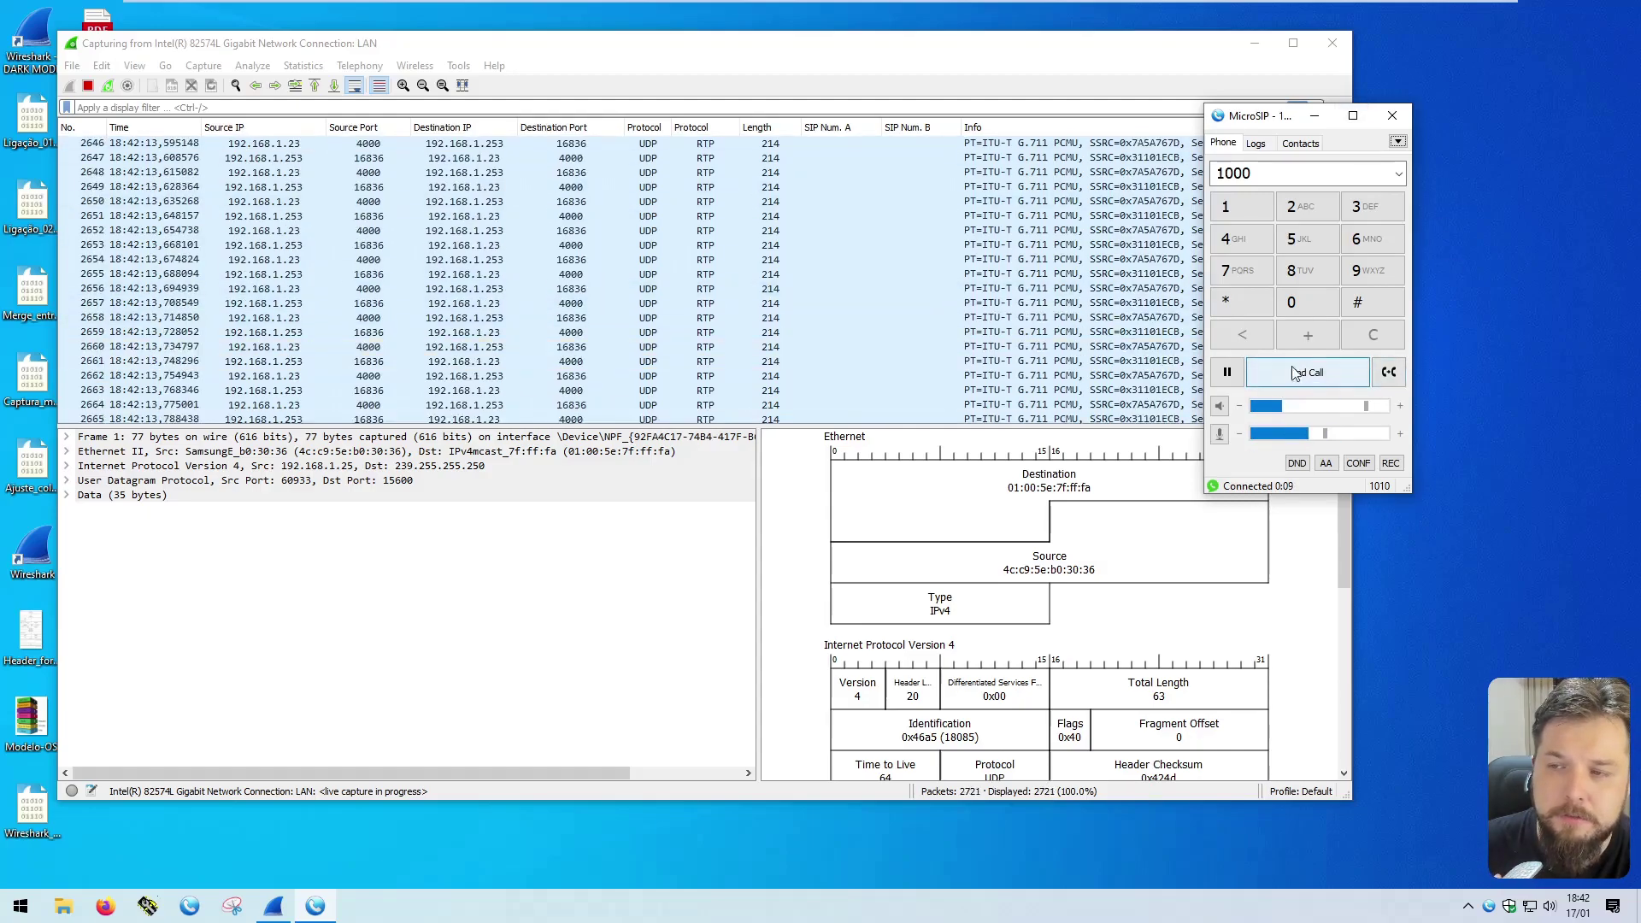
left_click(1317, 381)
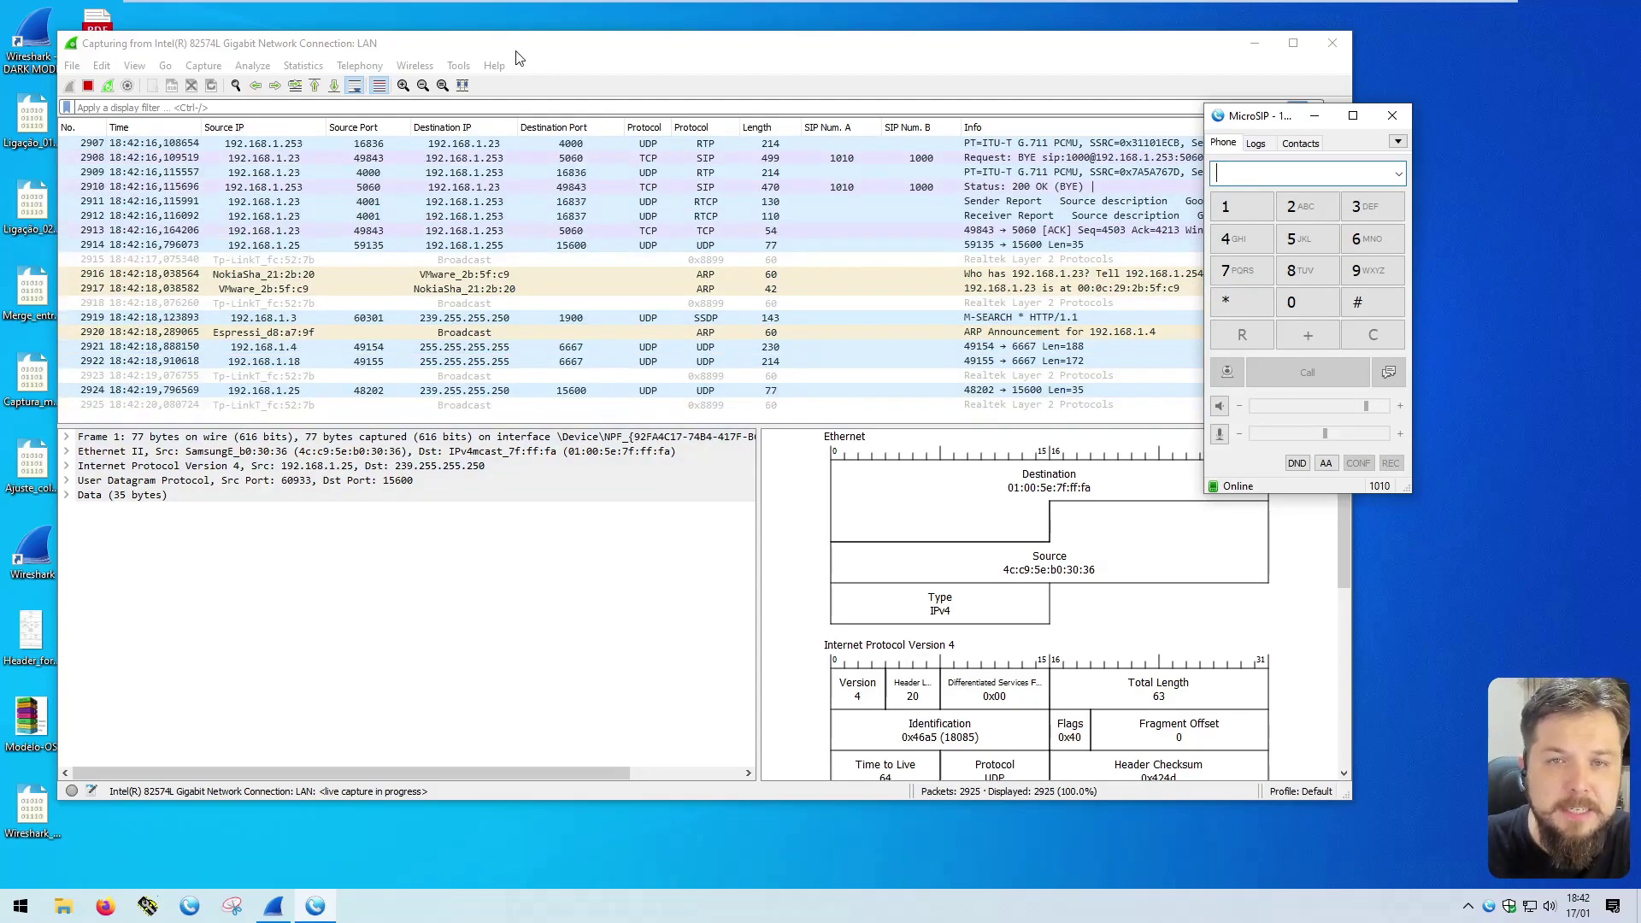
Step: Open Firefox and load the presenter's personal website, keeping part of the Wireshark packet list visible beside it
left_click(477, 160)
left_click(106, 903)
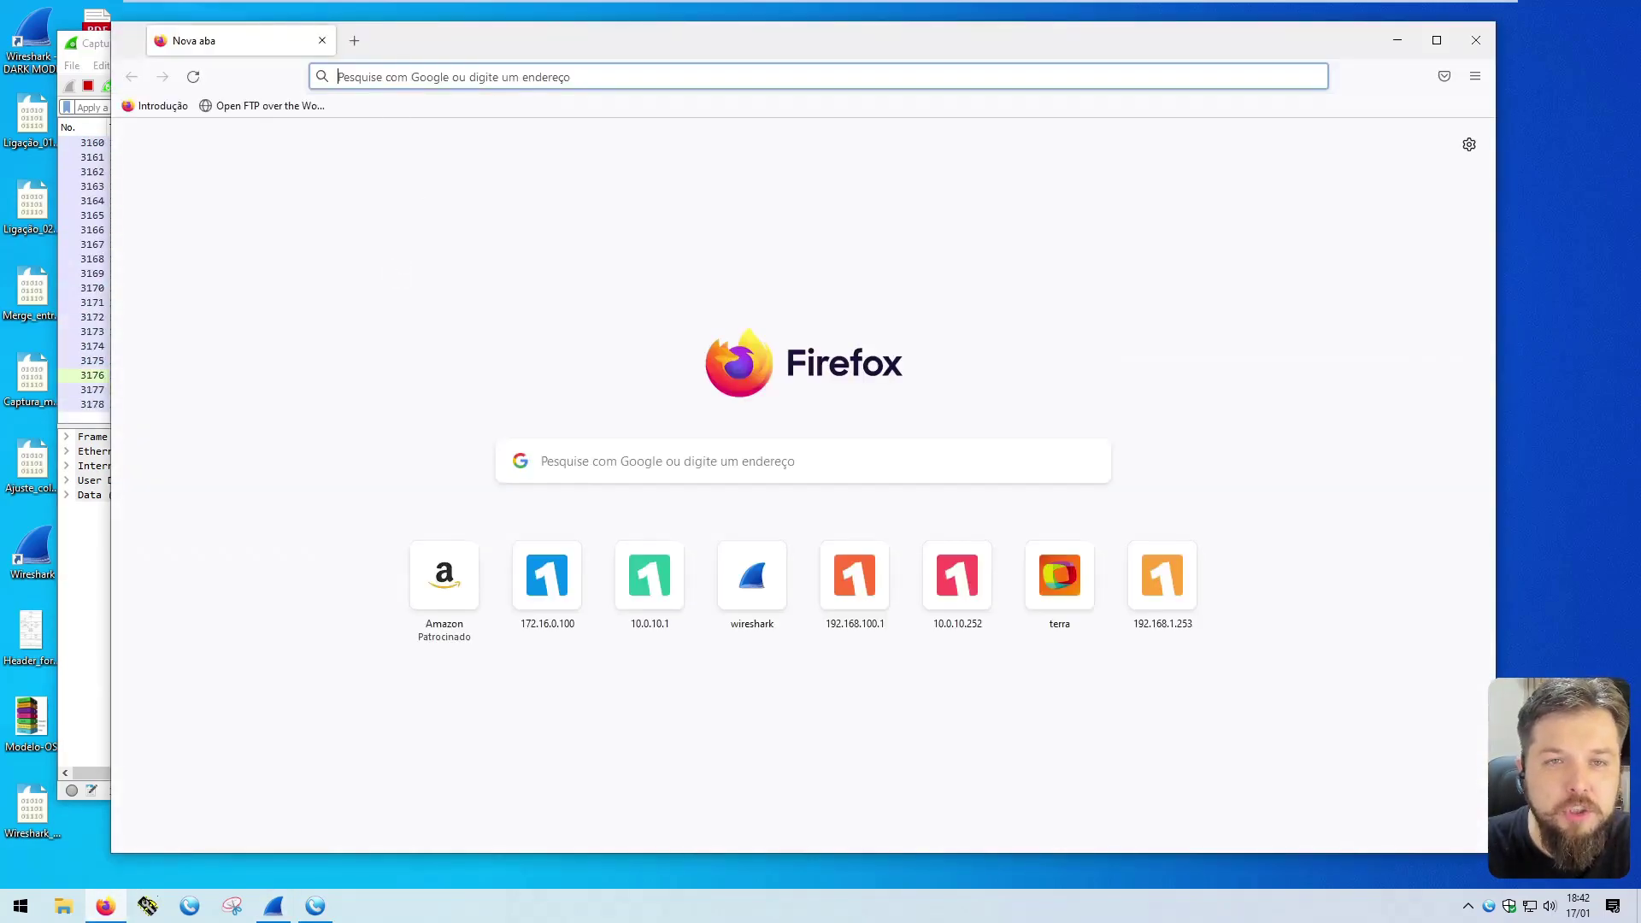
left_click(436, 77)
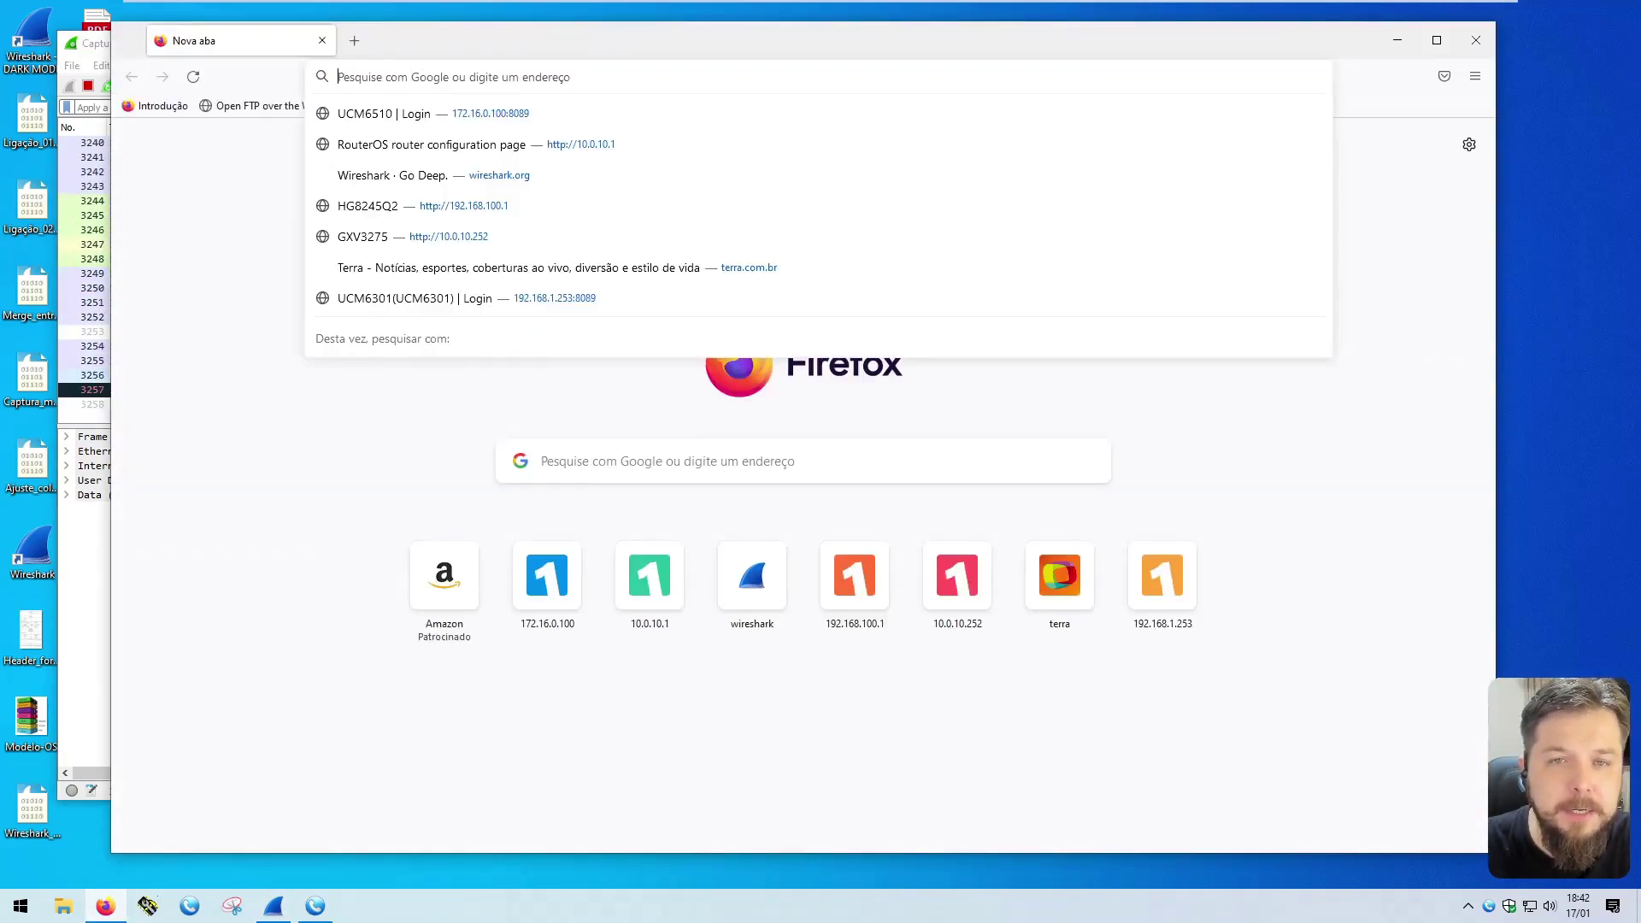
type("www.gilson")
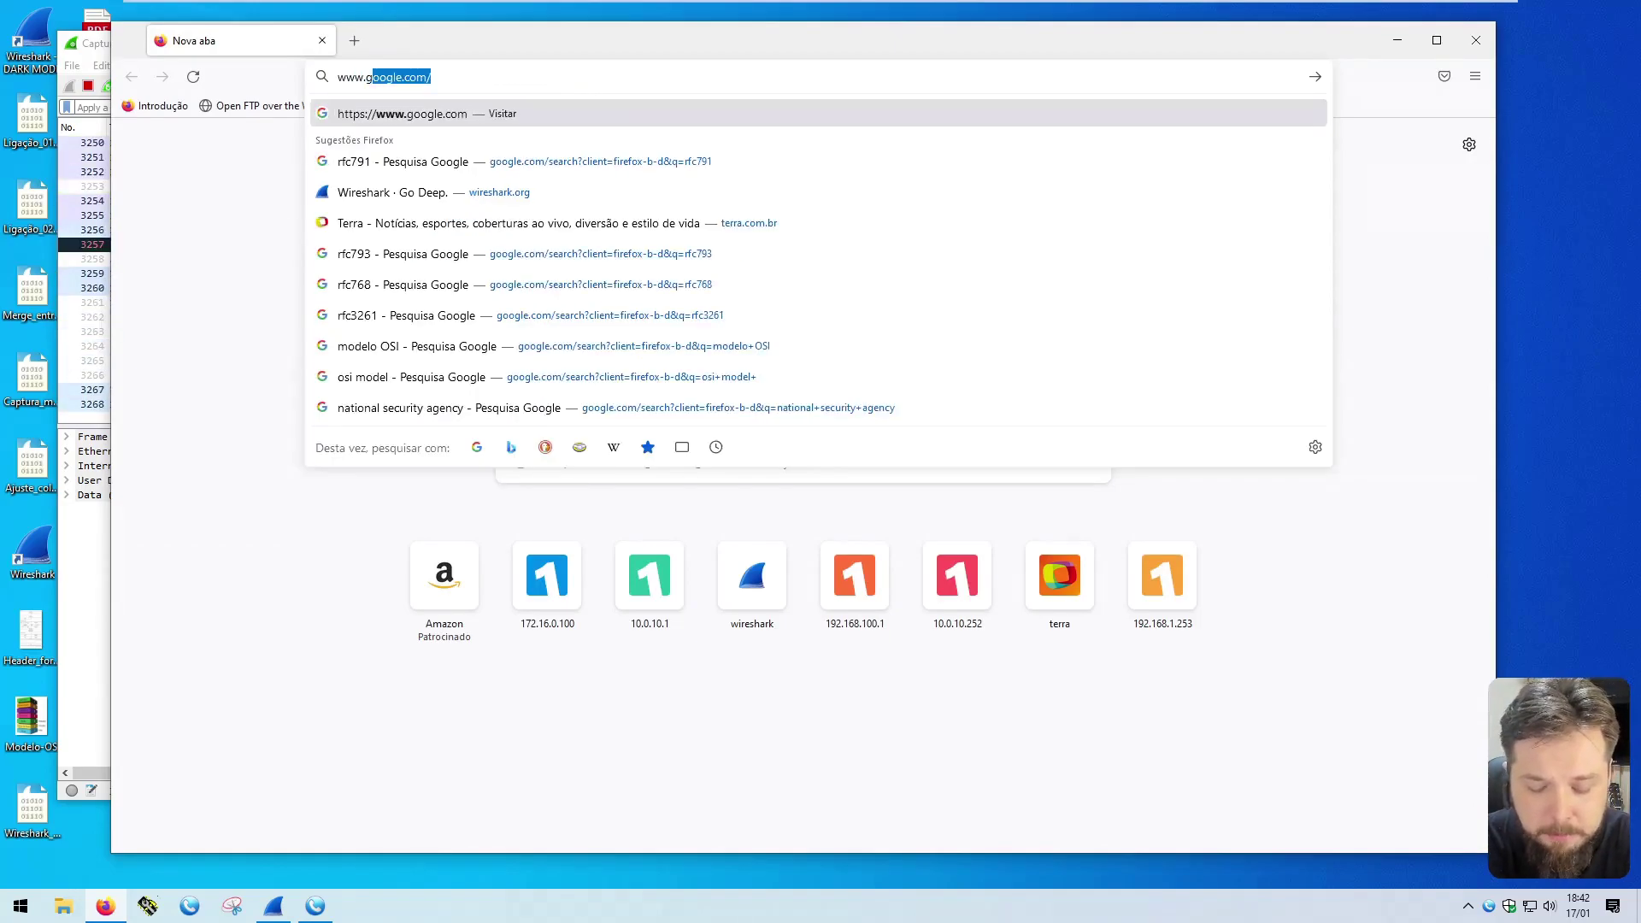
type("just.com")
key("Return")
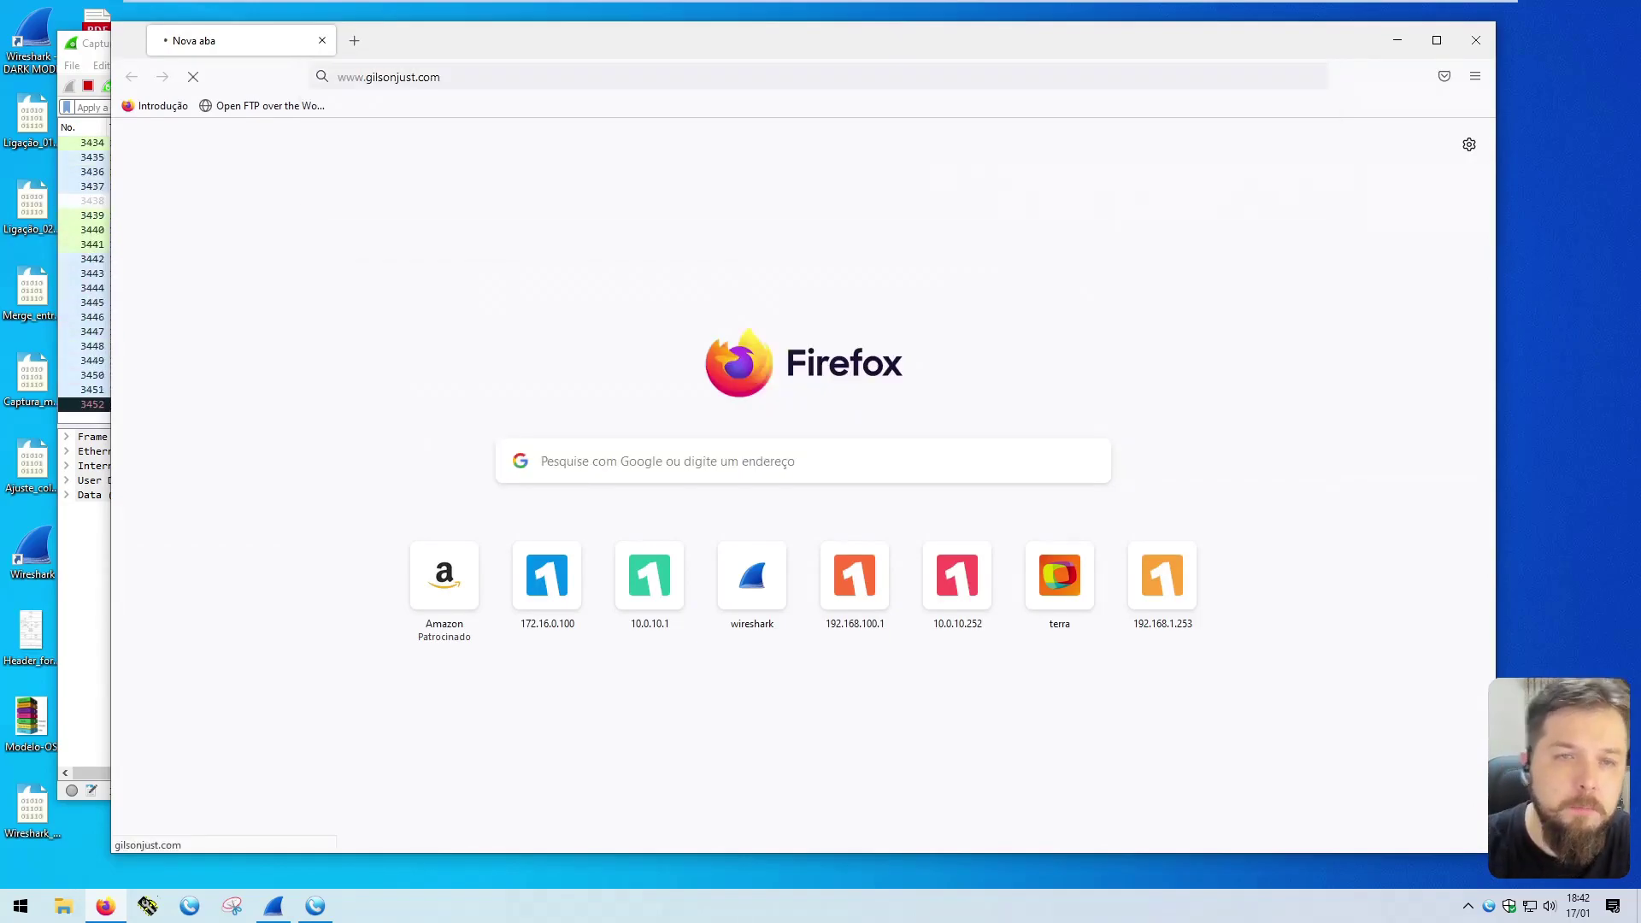
left_click_drag(111, 141, 386, 142)
left_click_drag(698, 45, 669, 42)
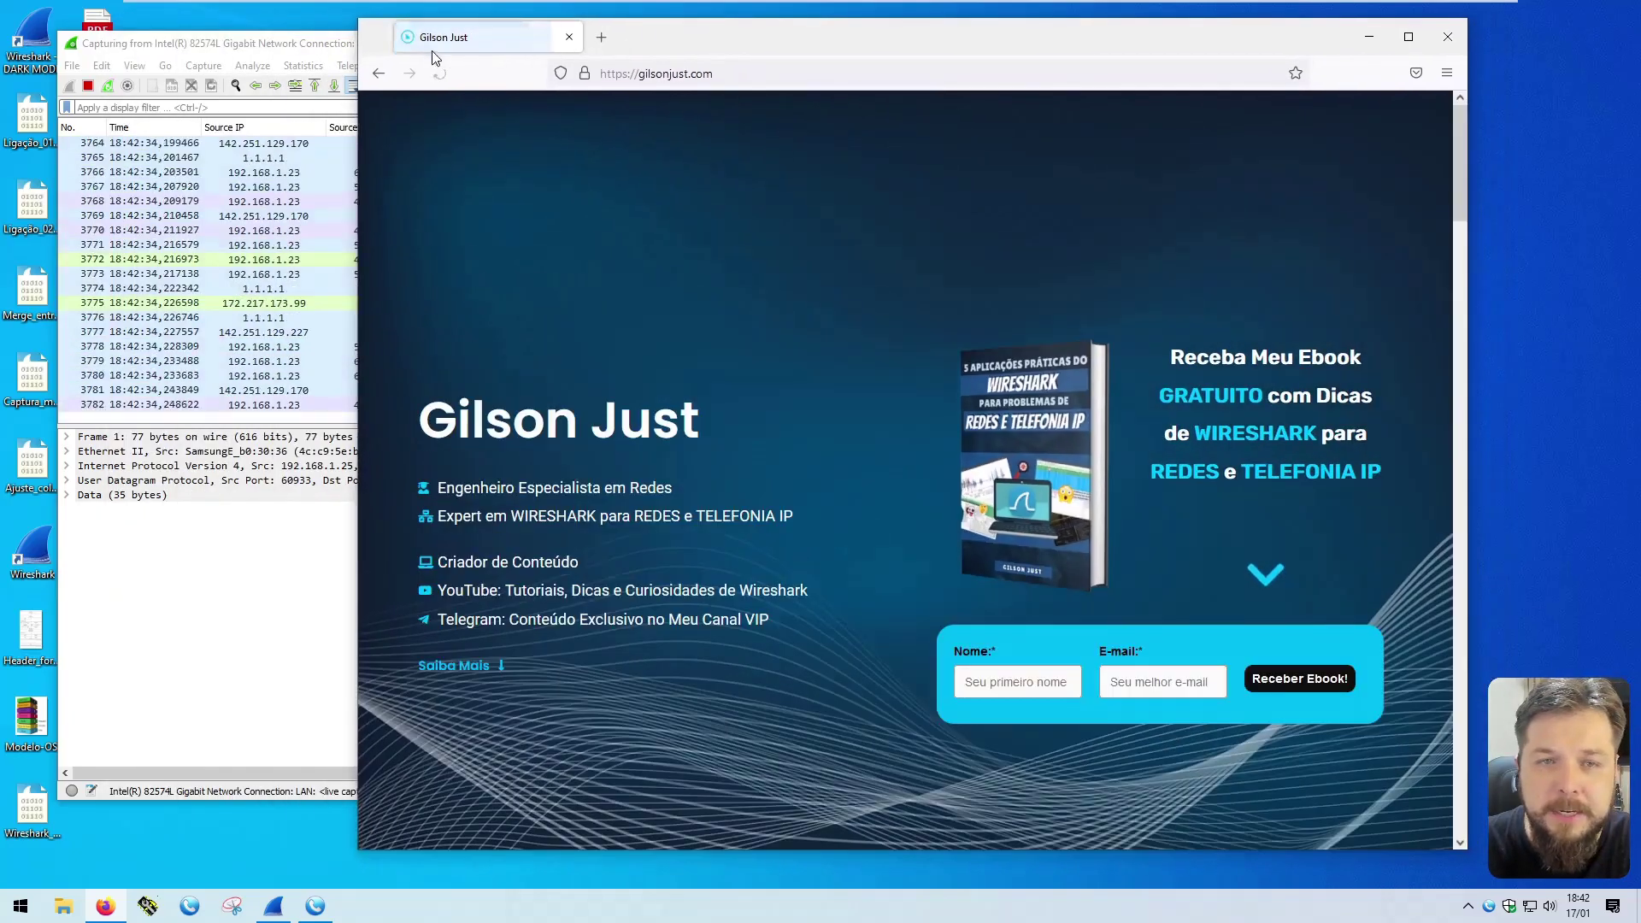
Step: Browse through the loaded website's home page to generate web traffic, and close Firefox
left_click(333, 50)
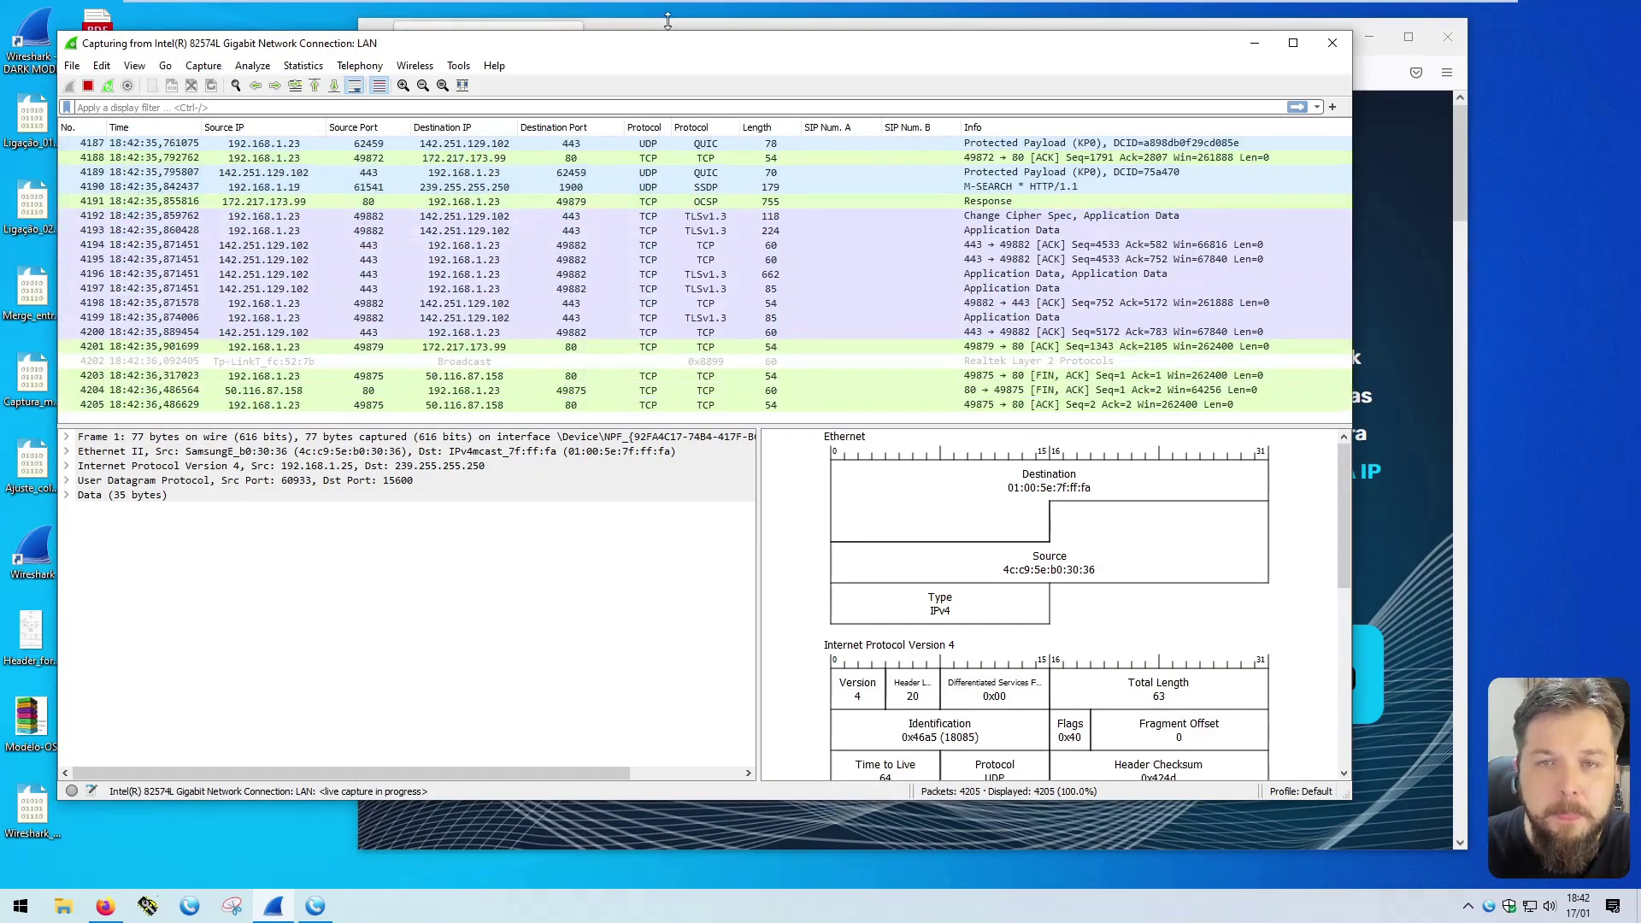
left_click_drag(646, 41, 636, 94)
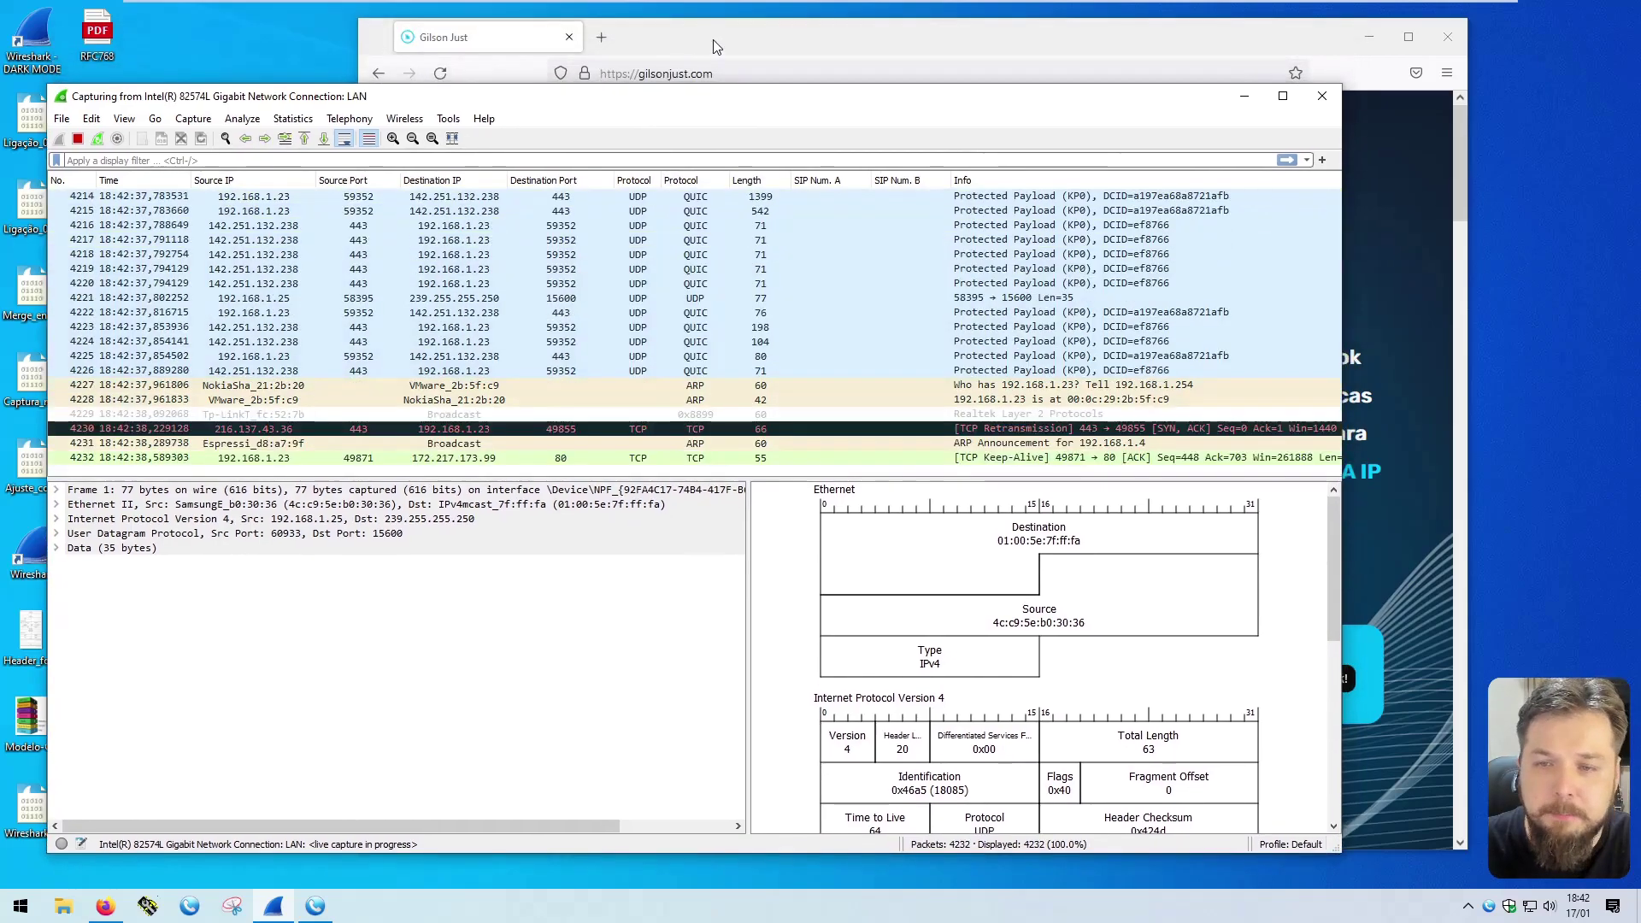
left_click(713, 40)
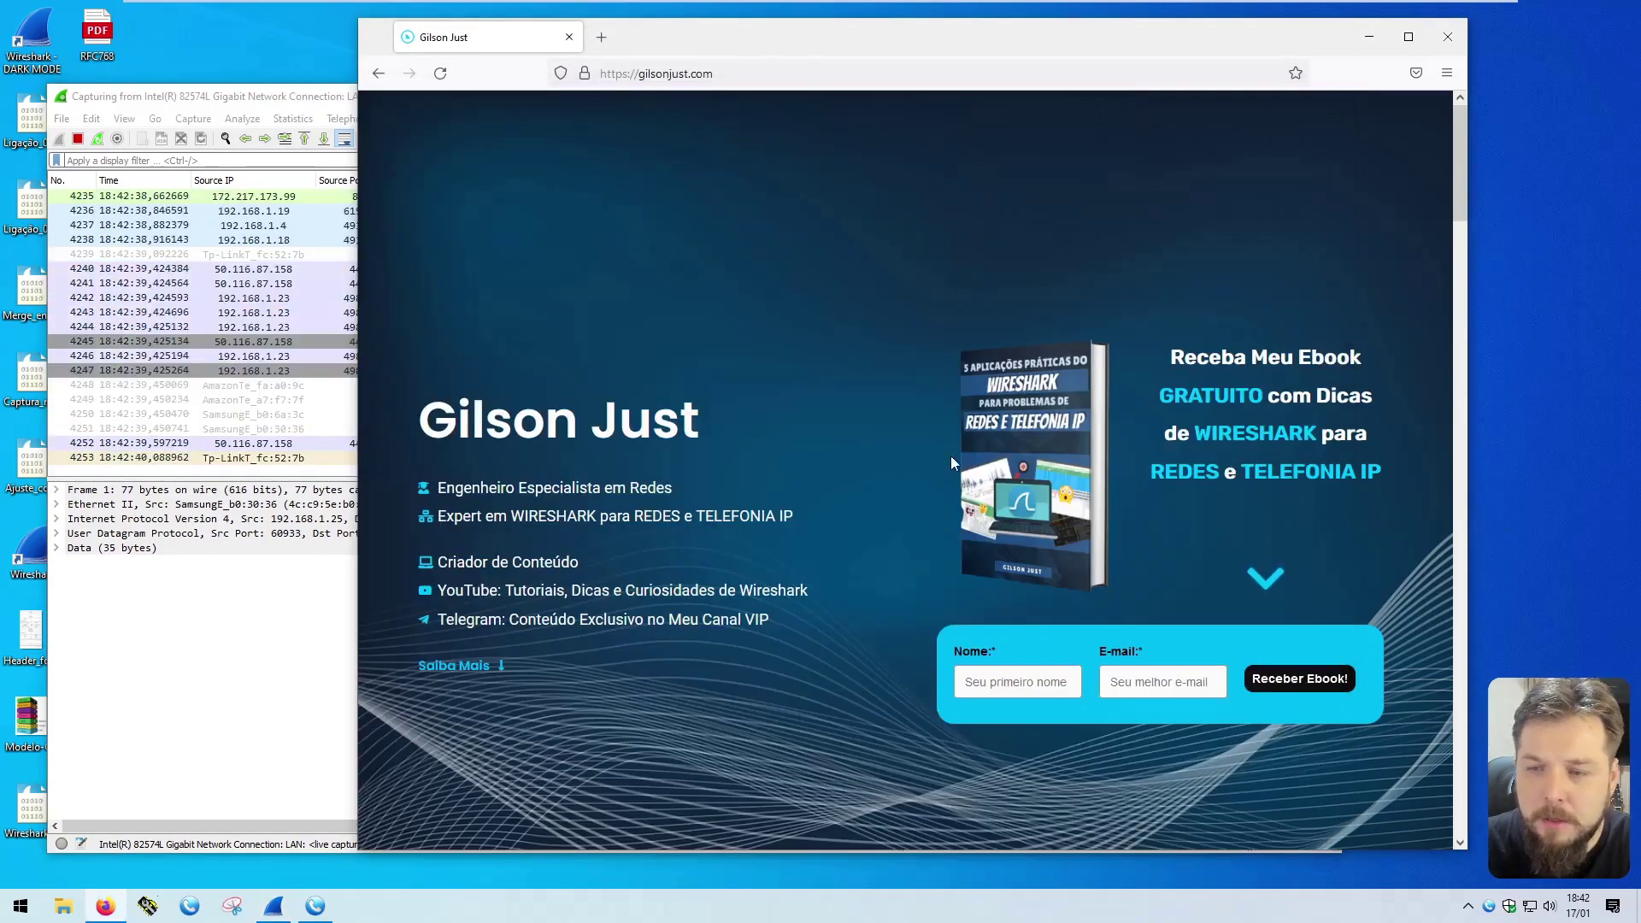
scroll(946, 572, "down", 8)
scroll(945, 568, "down", 5)
scroll(944, 568, "up", 15)
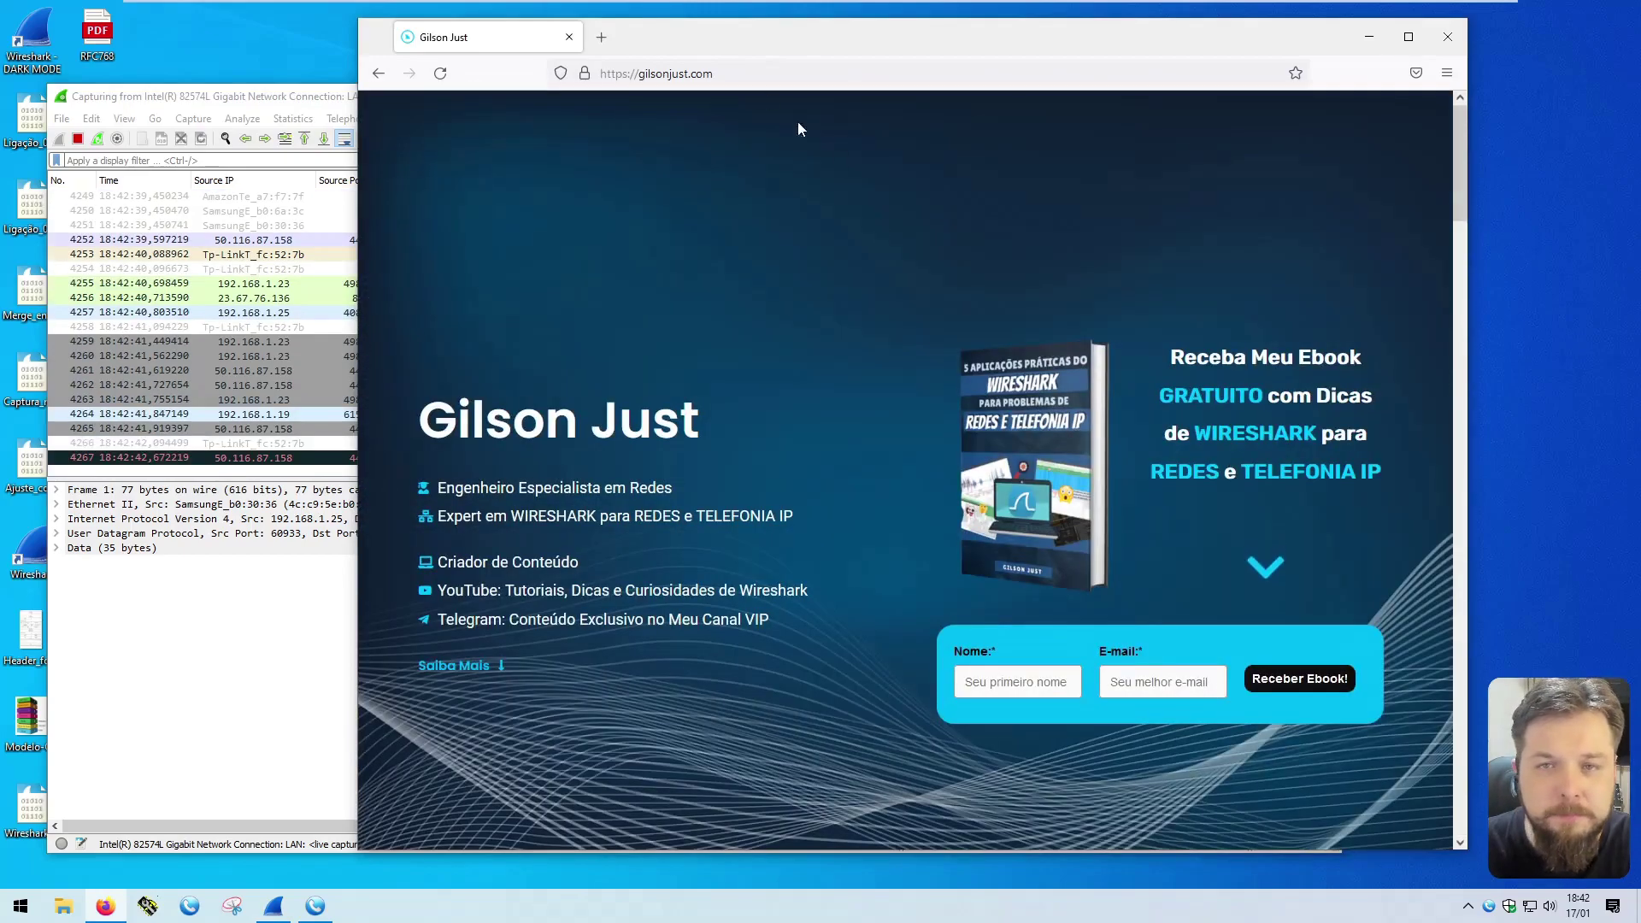
left_click(1447, 37)
Step: Stop the Wireshark capture and save it to the desktop as Aula_Filtros_Parte_1
left_click_drag(413, 95, 460, 45)
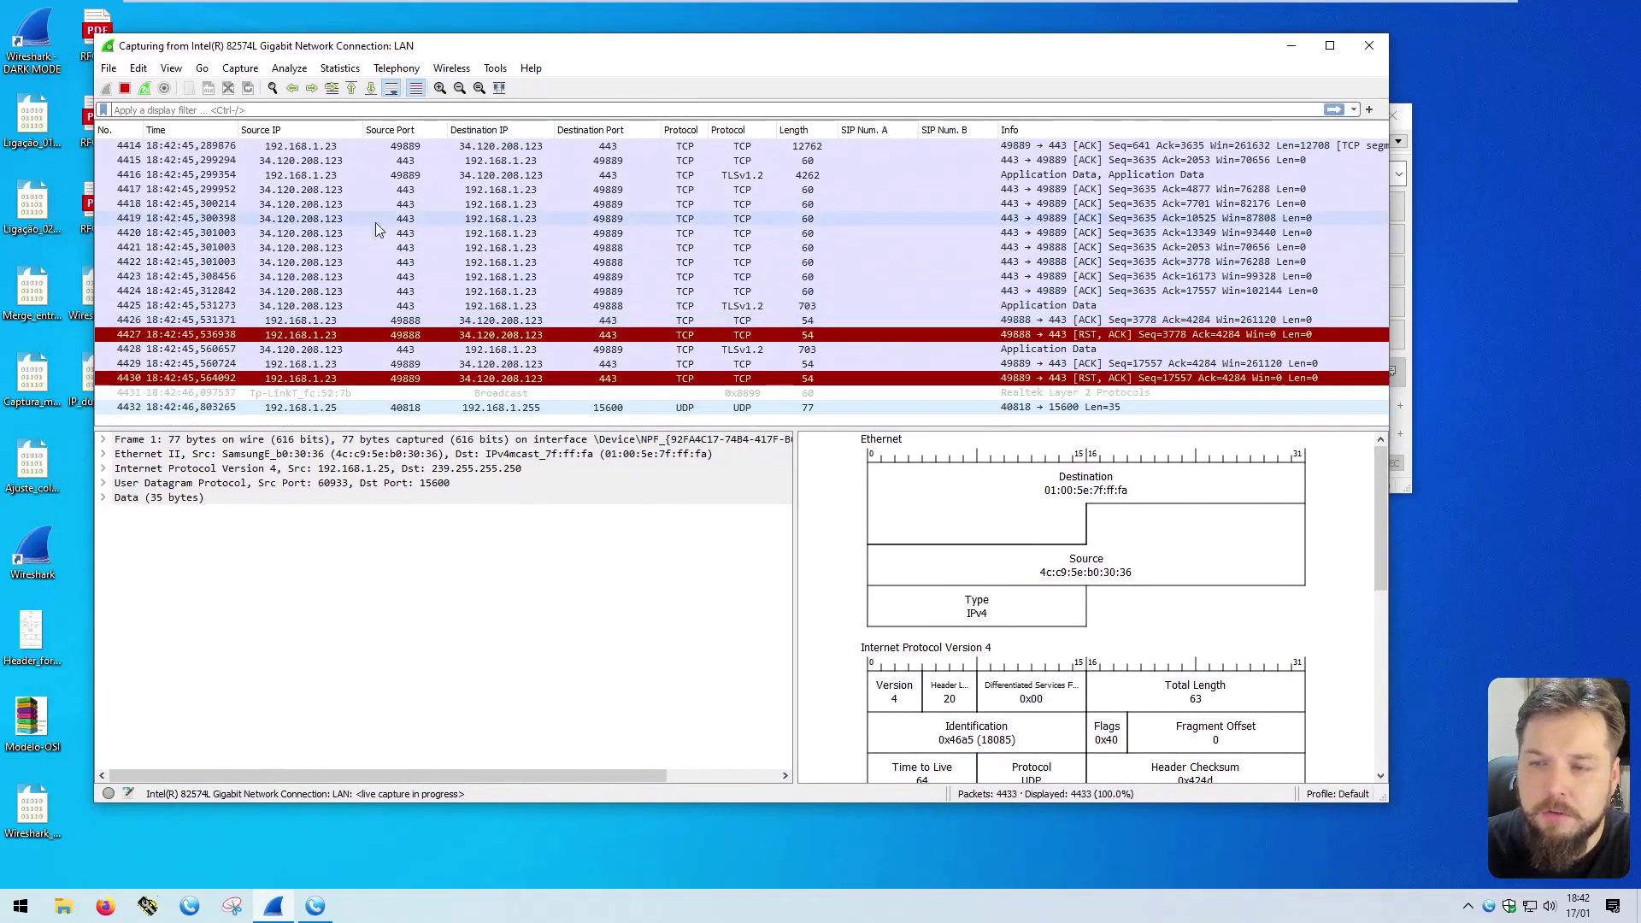
left_click(124, 88)
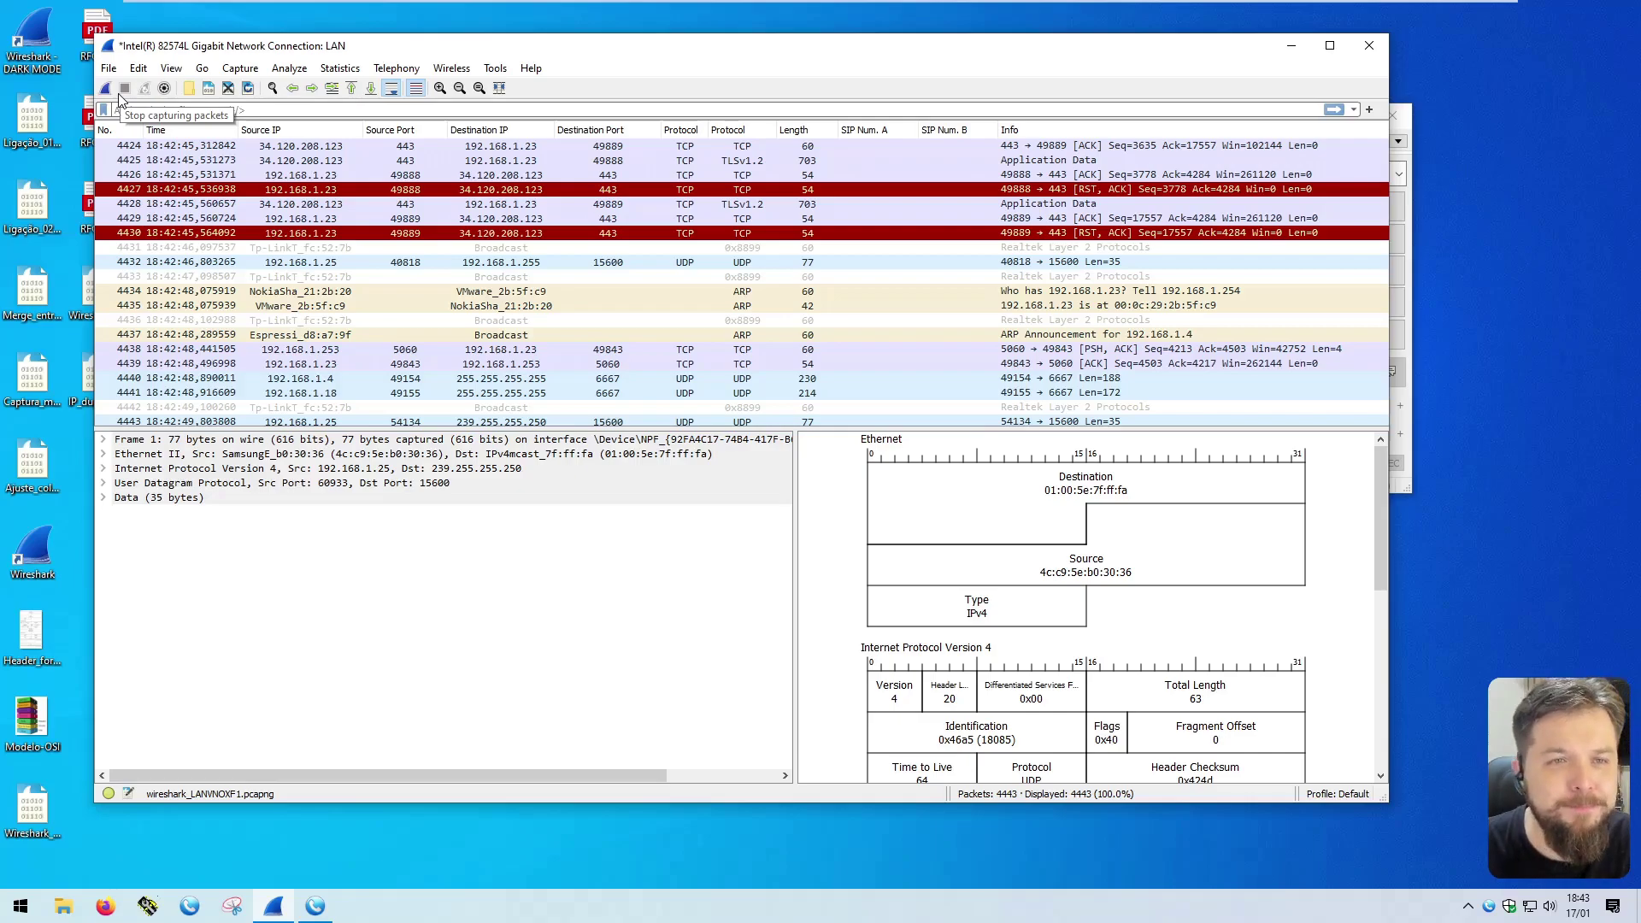
left_click(109, 68)
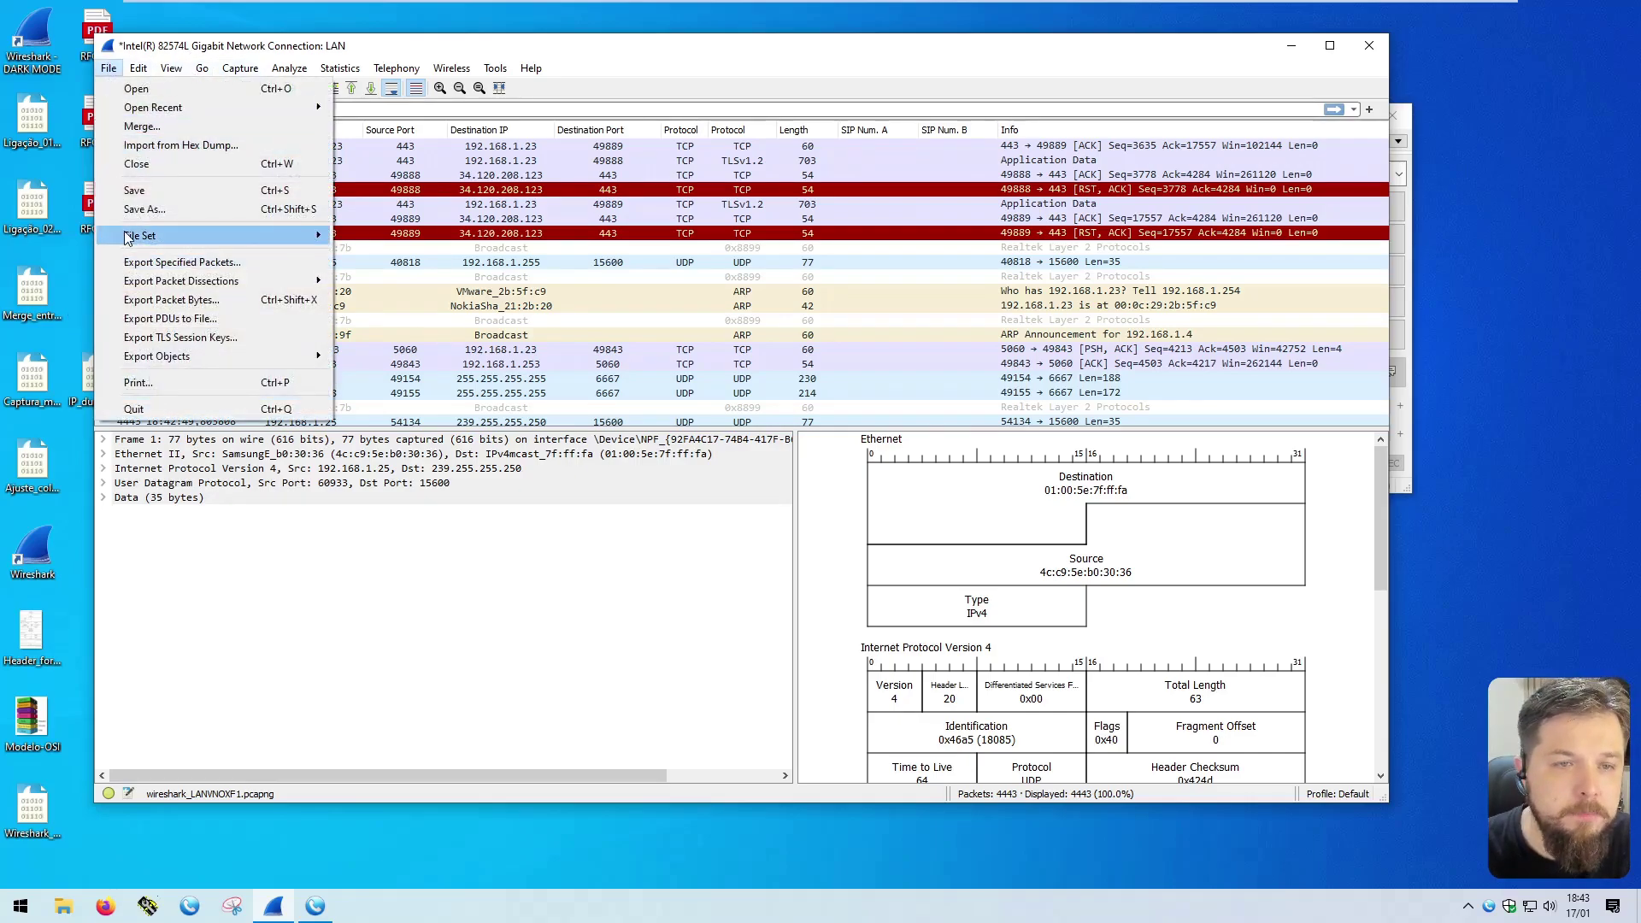
left_click(140, 212)
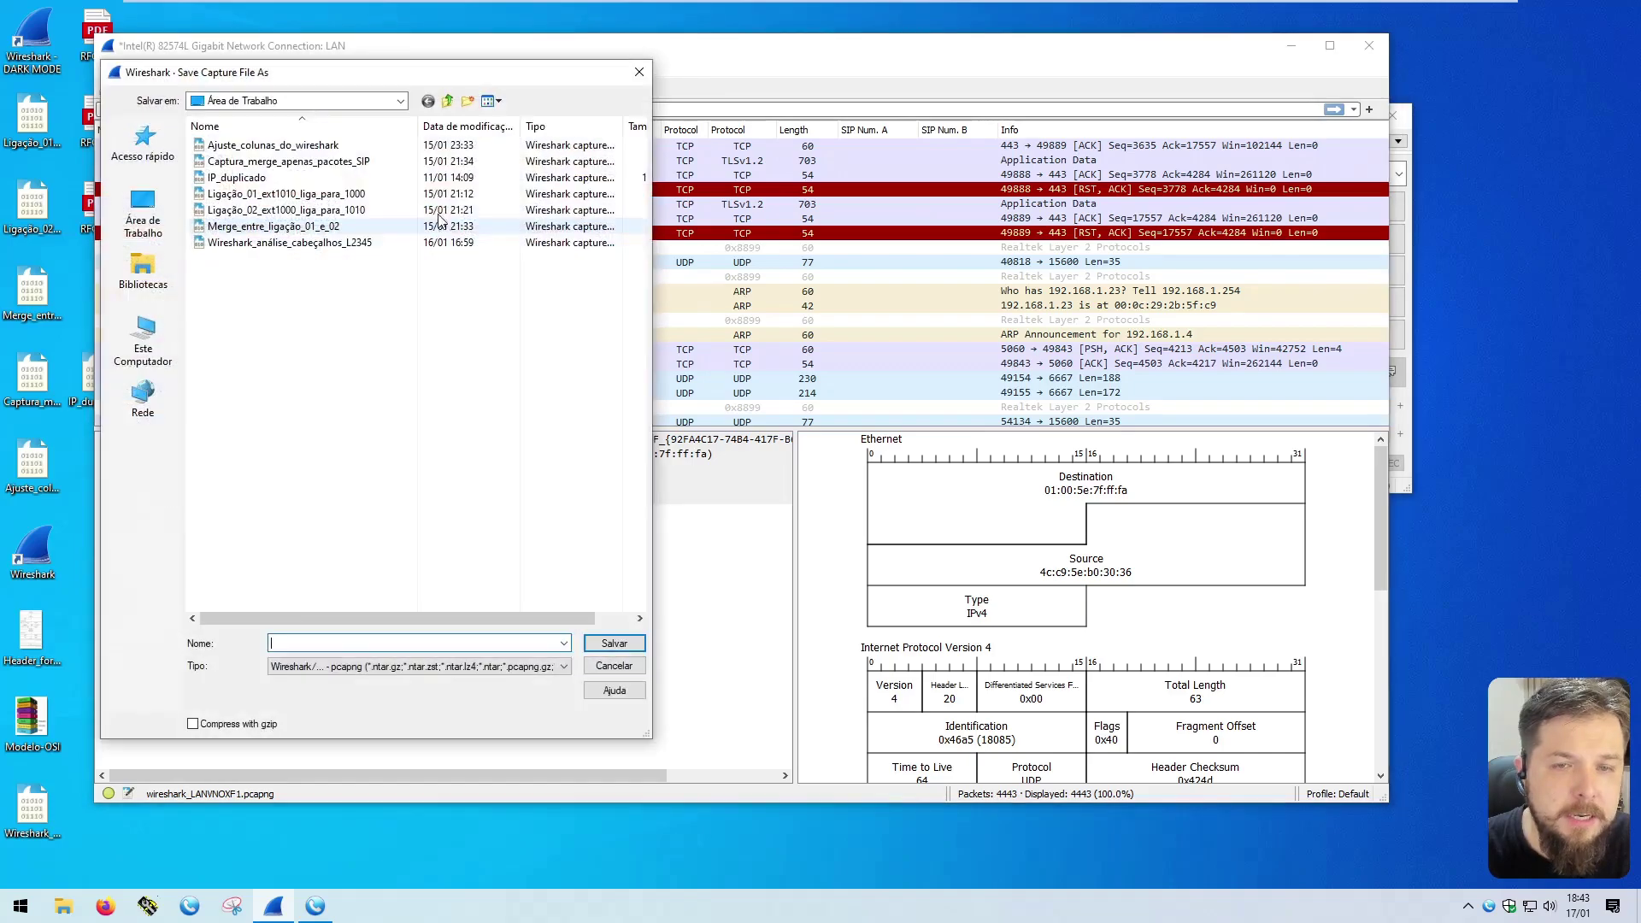
type("Aula_Filtros_Parte_1")
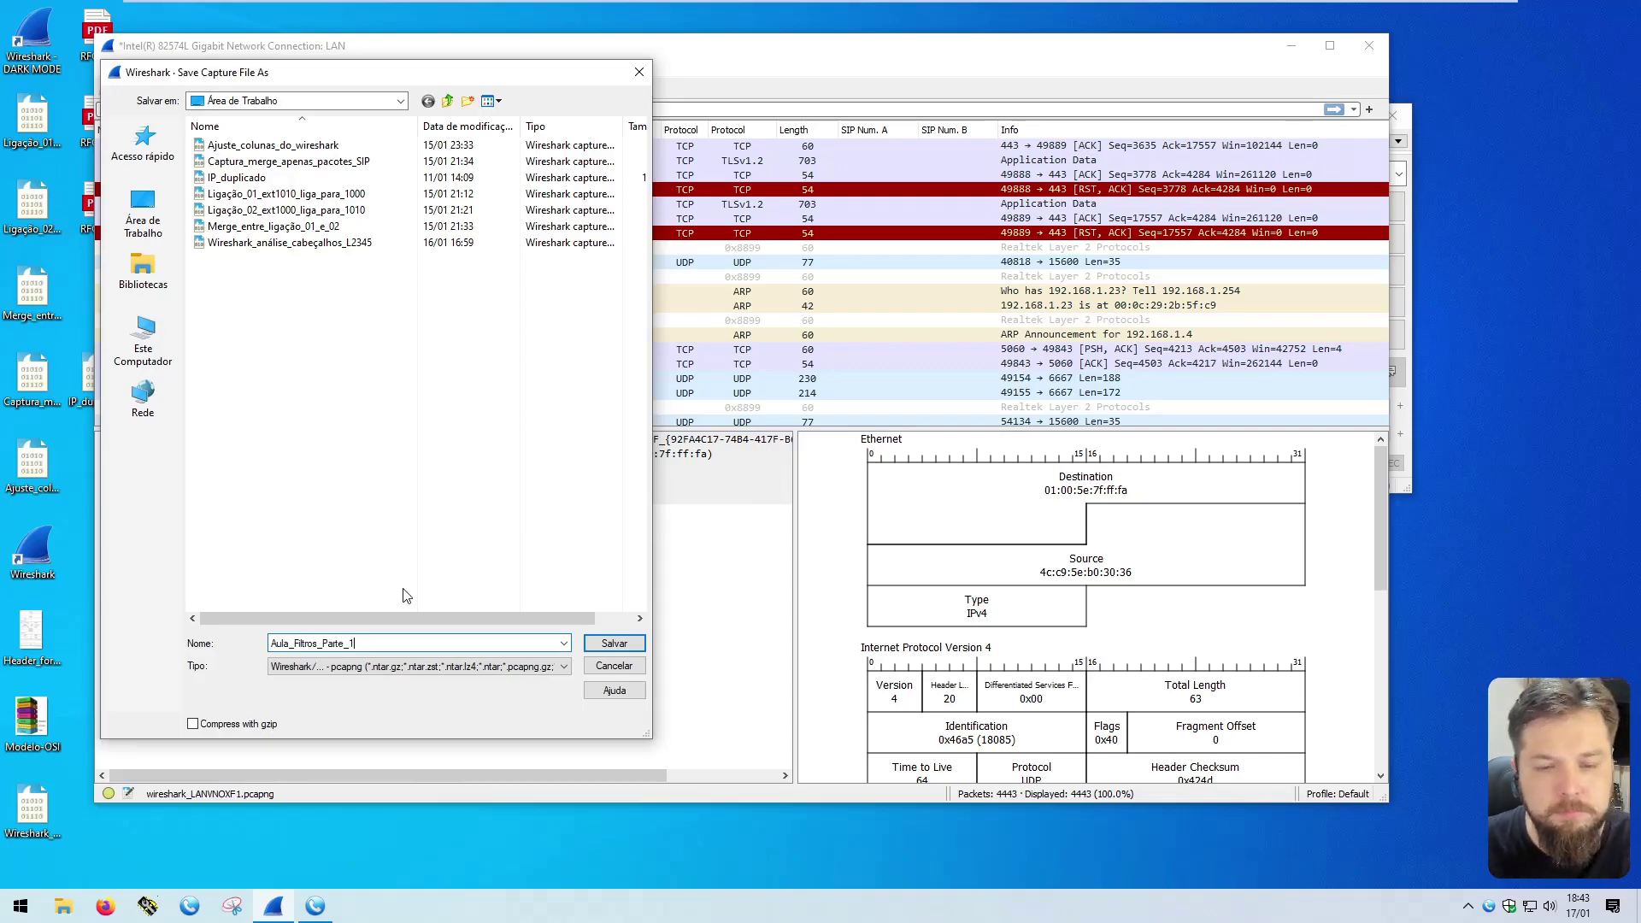
key("Return")
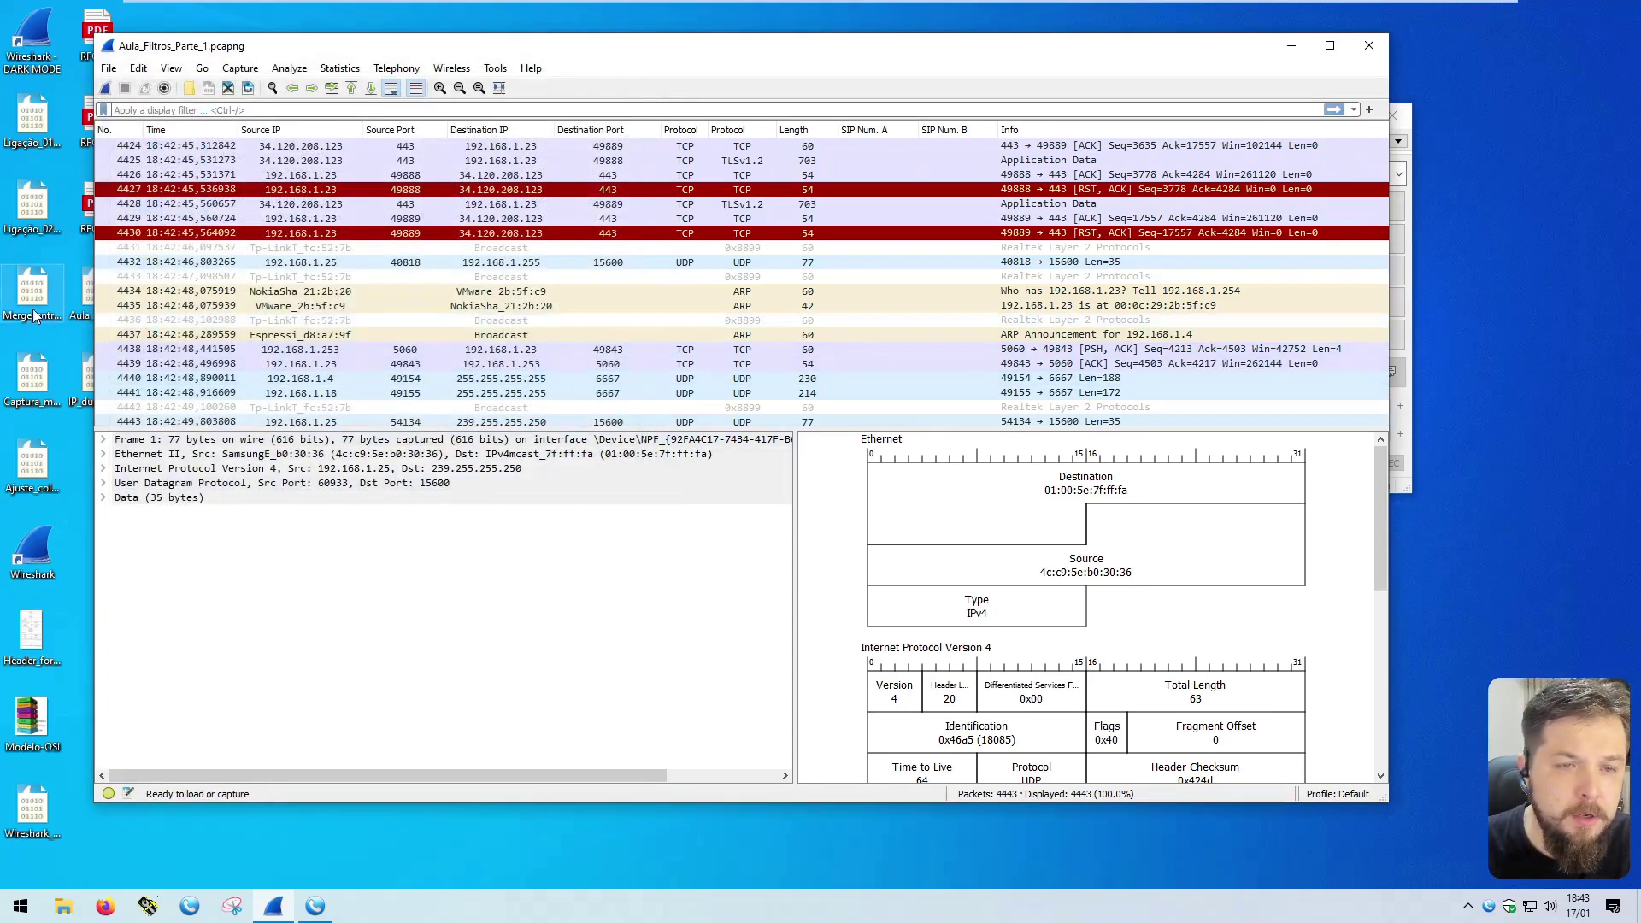
left_click(83, 299)
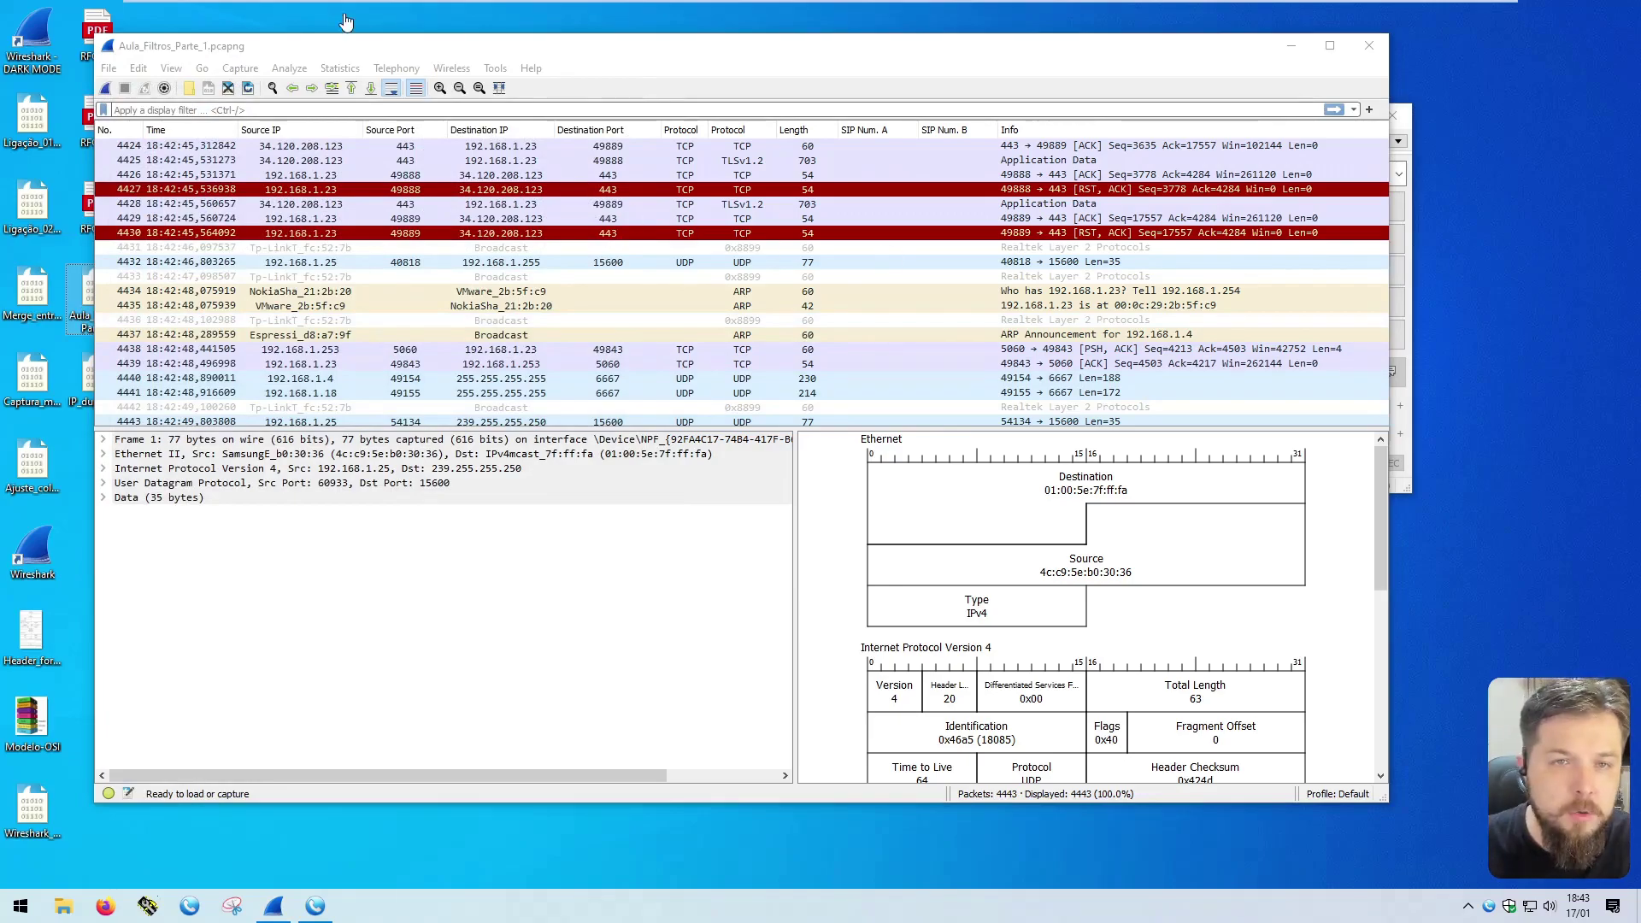
Step: Apply the display filter sip to the saved capture and look through the filtered packets
left_click(334, 55)
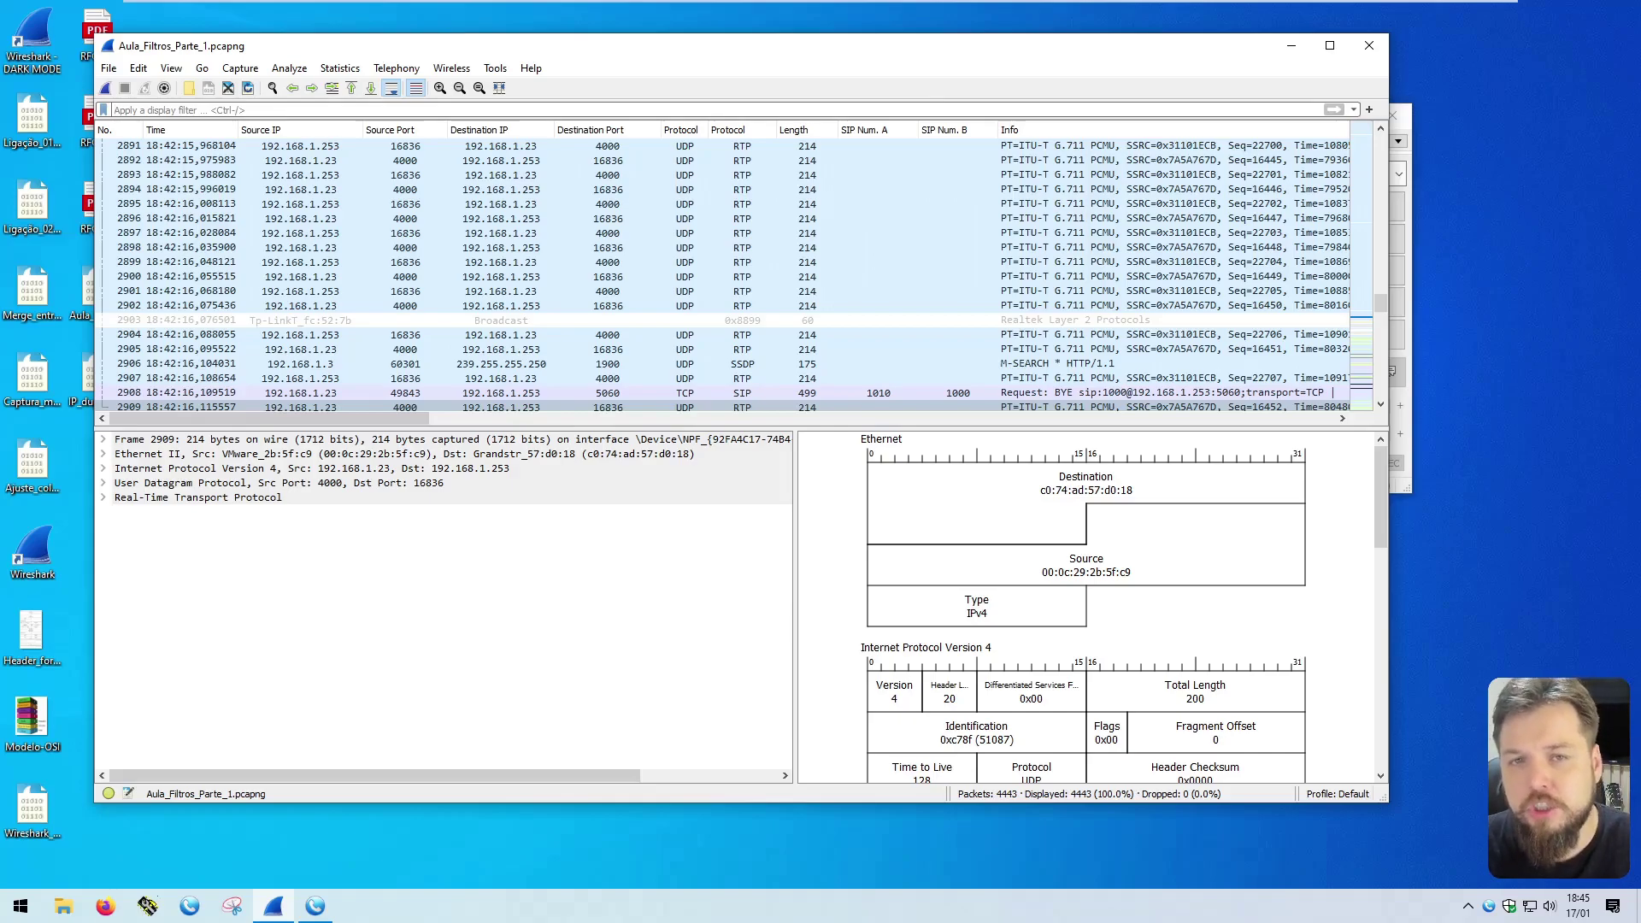
type("sip")
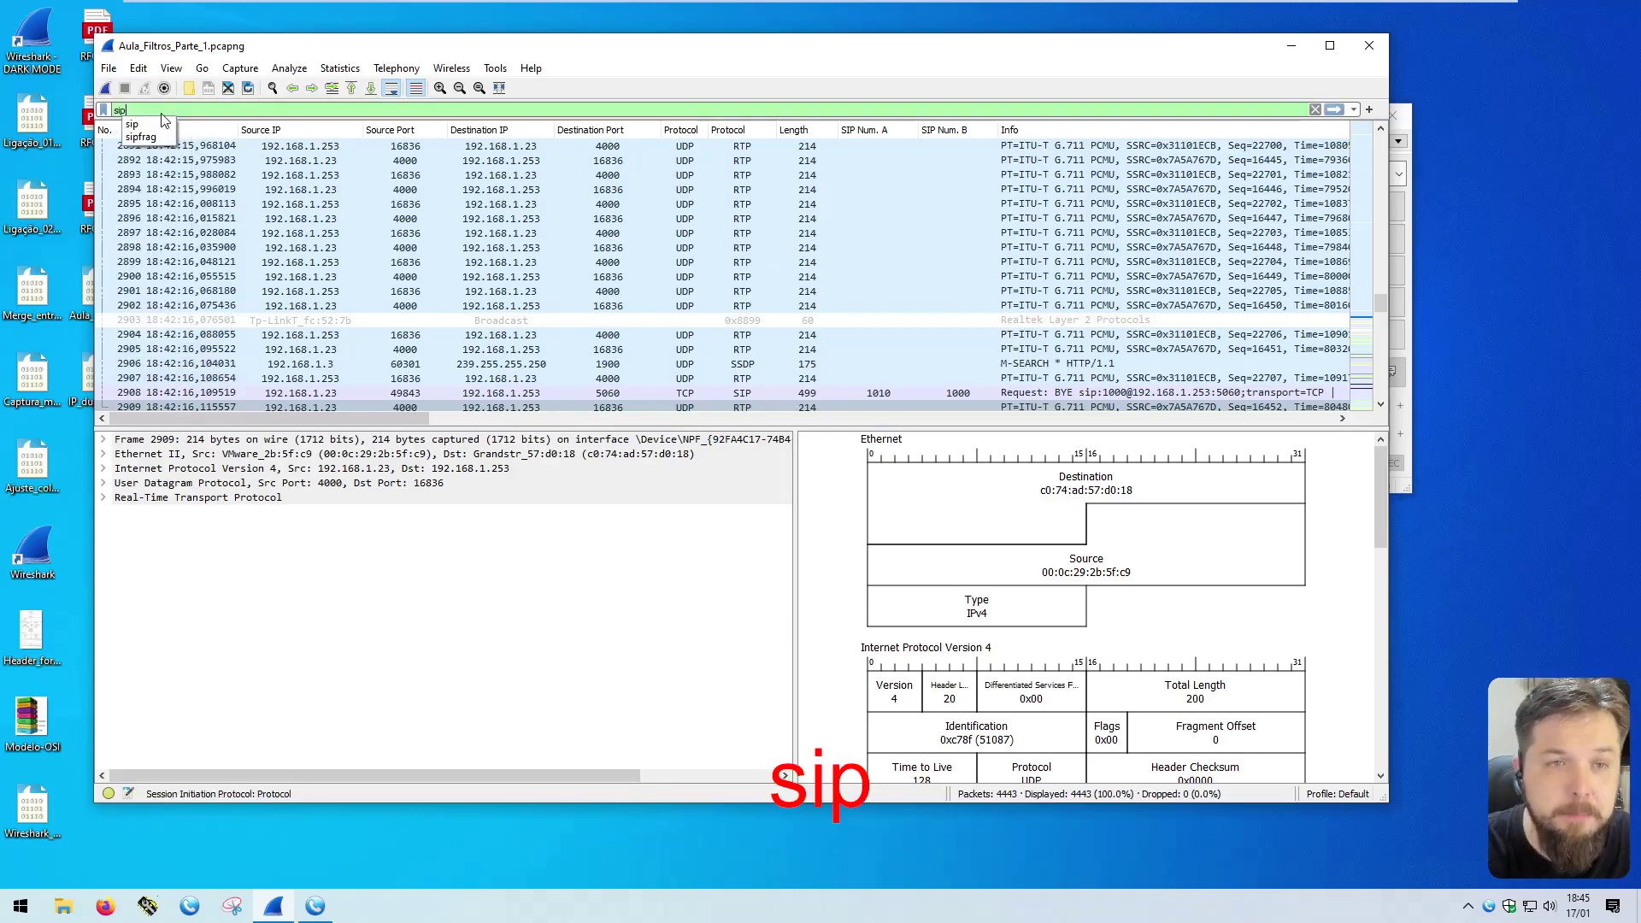
key("Return")
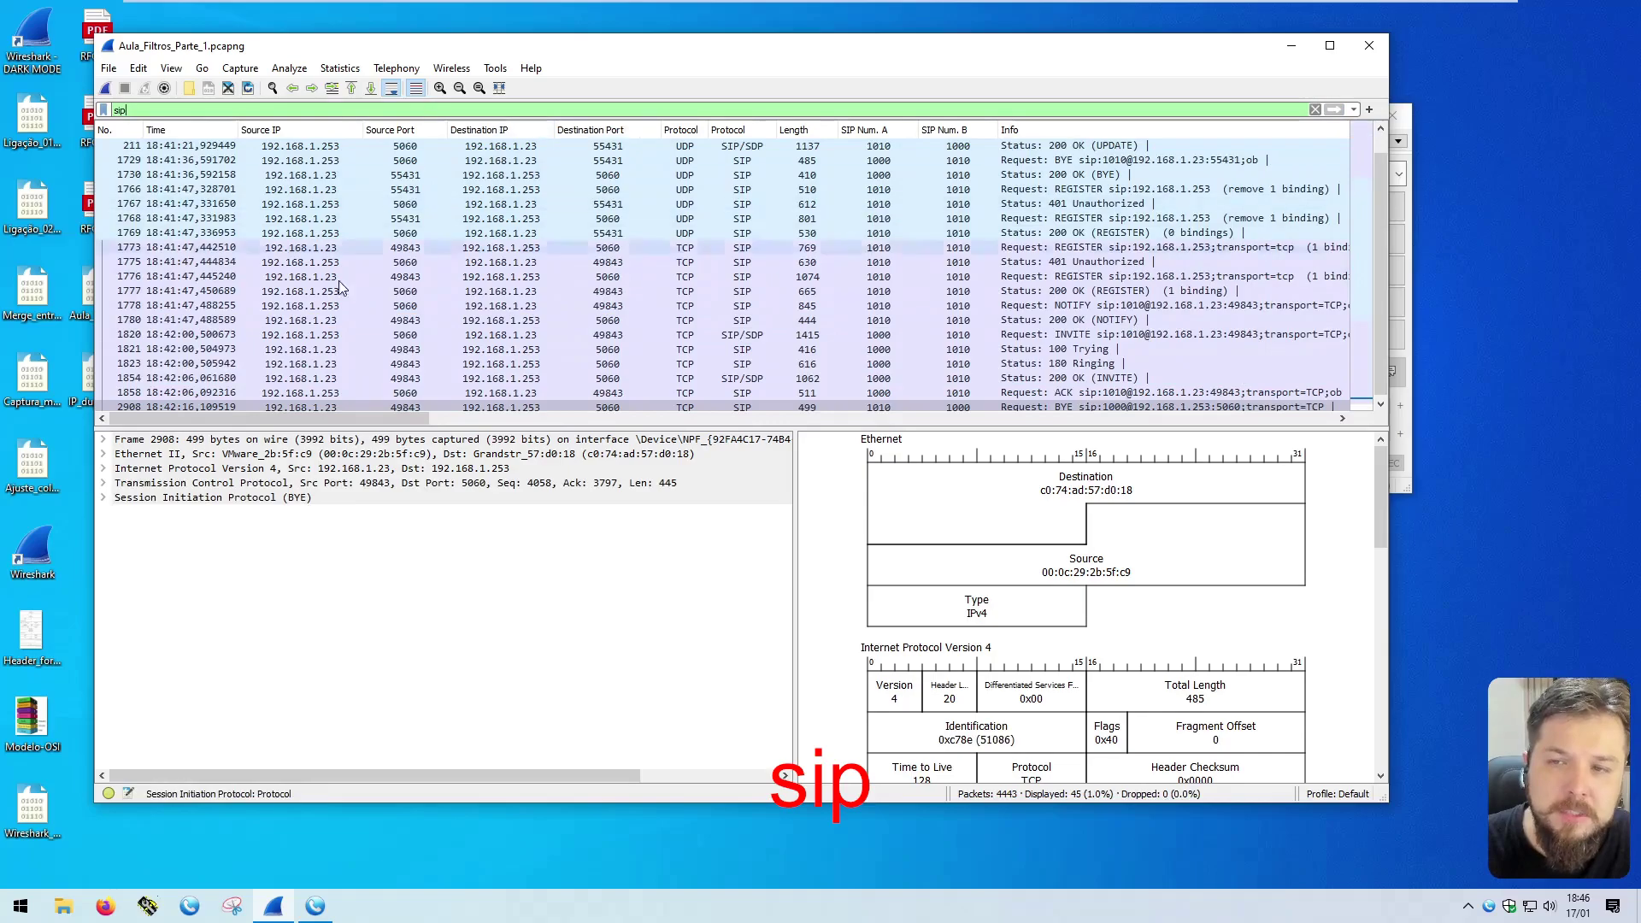
scroll(695, 260, "down", 1)
scroll(681, 263, "up", 9)
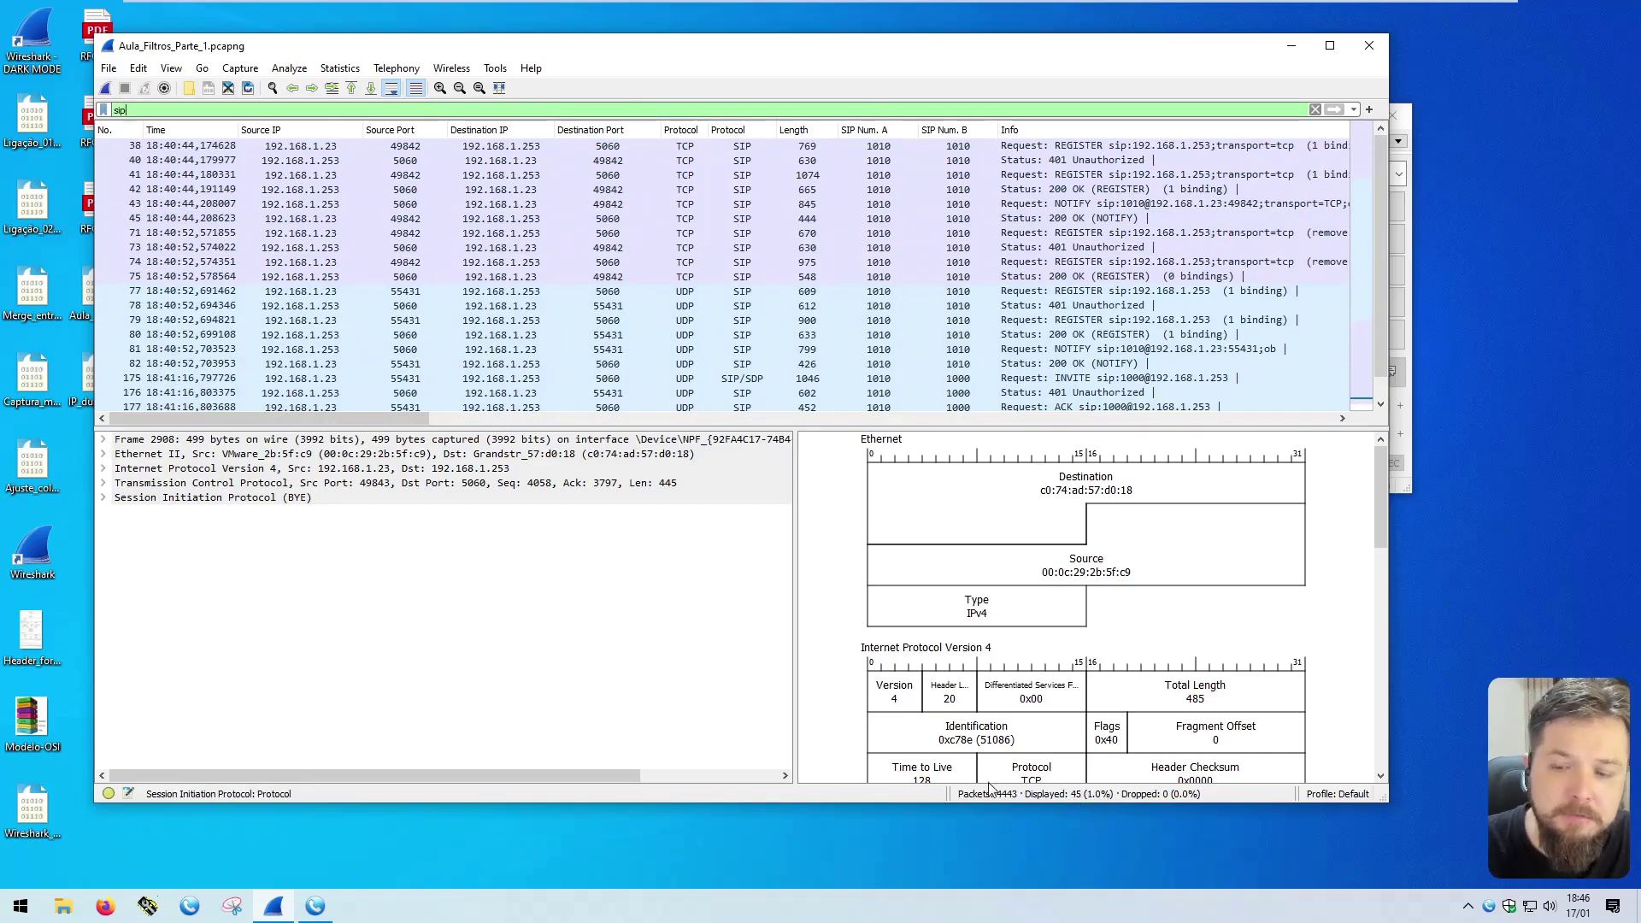
Step: Apply the display filter rtp to the capture
double_click(139, 110)
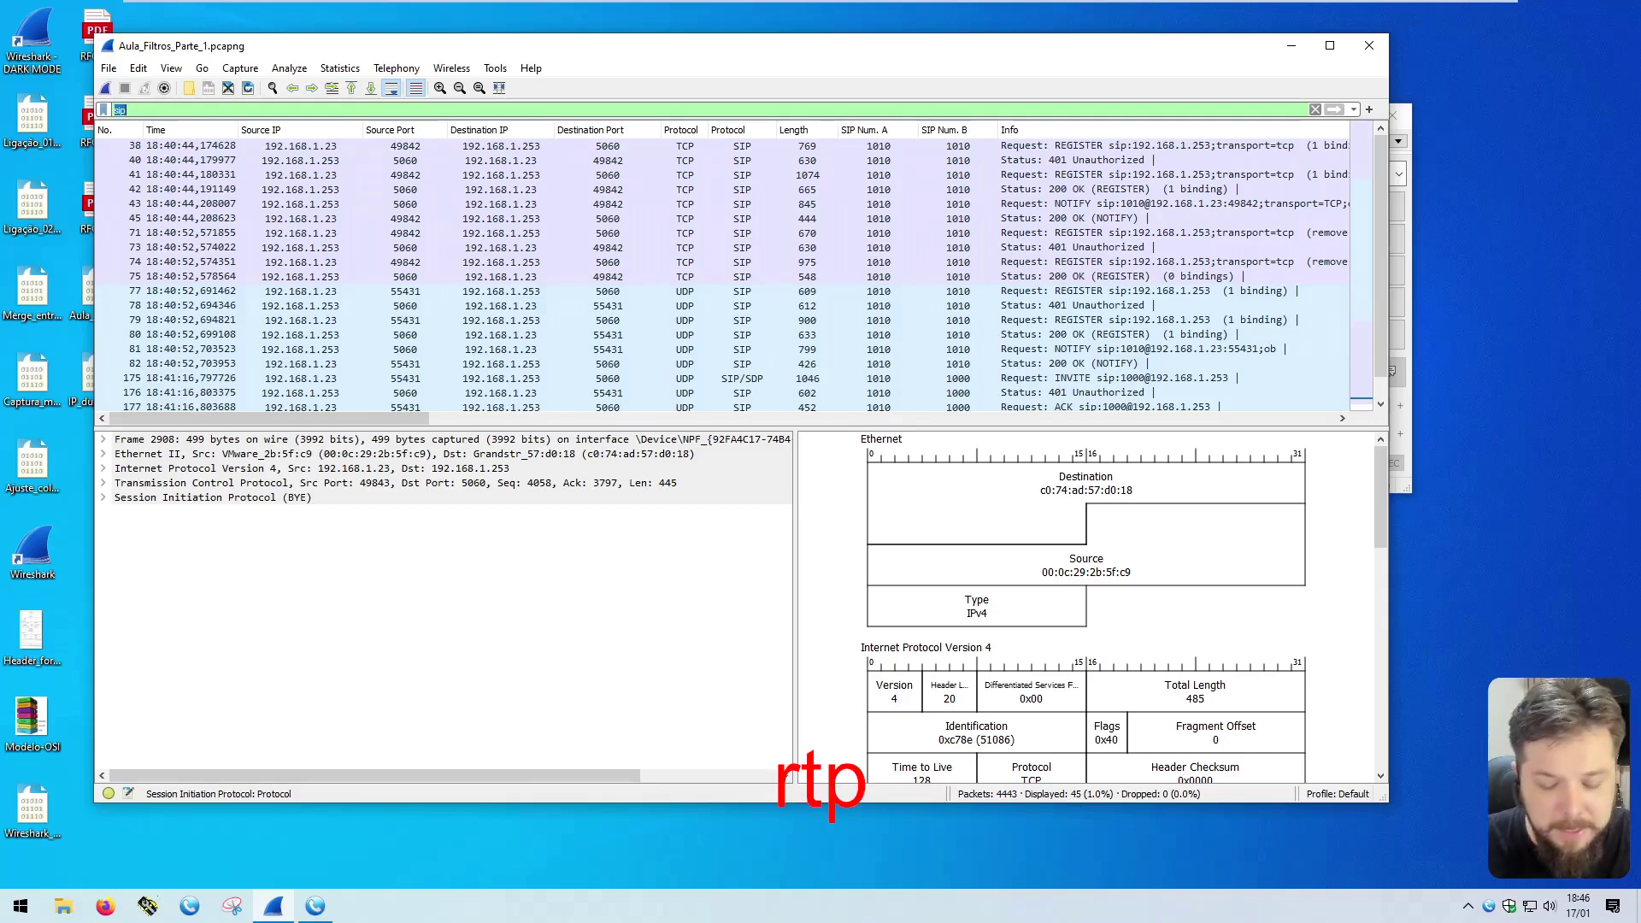
type("rtp")
key("Return")
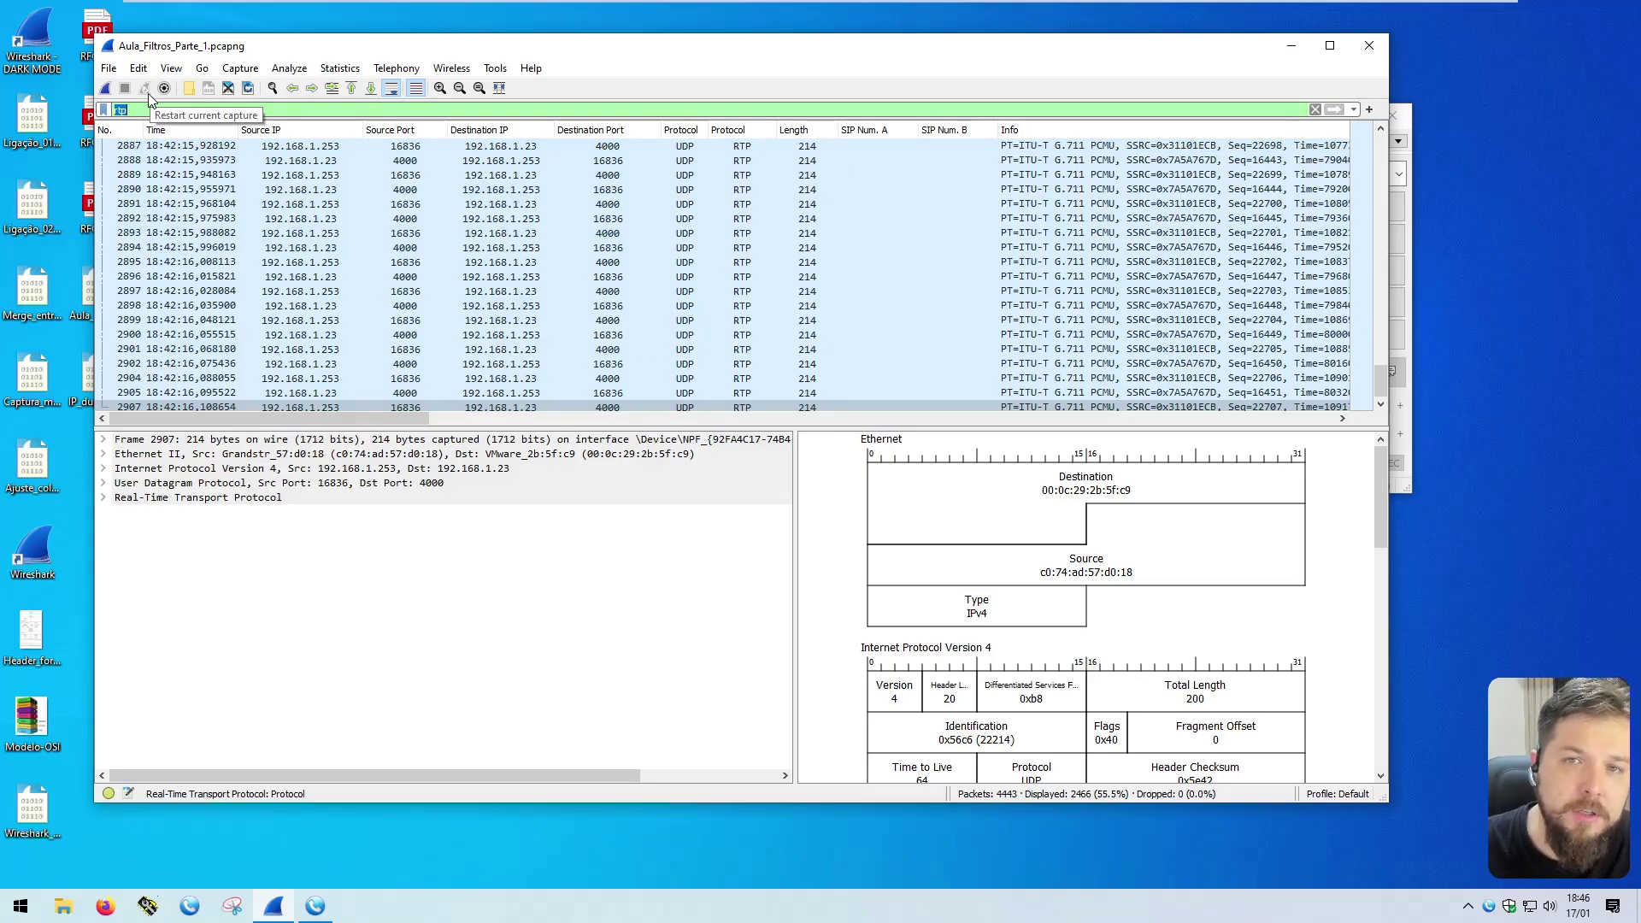
Step: Replace the display filter with http and apply it
type("htt")
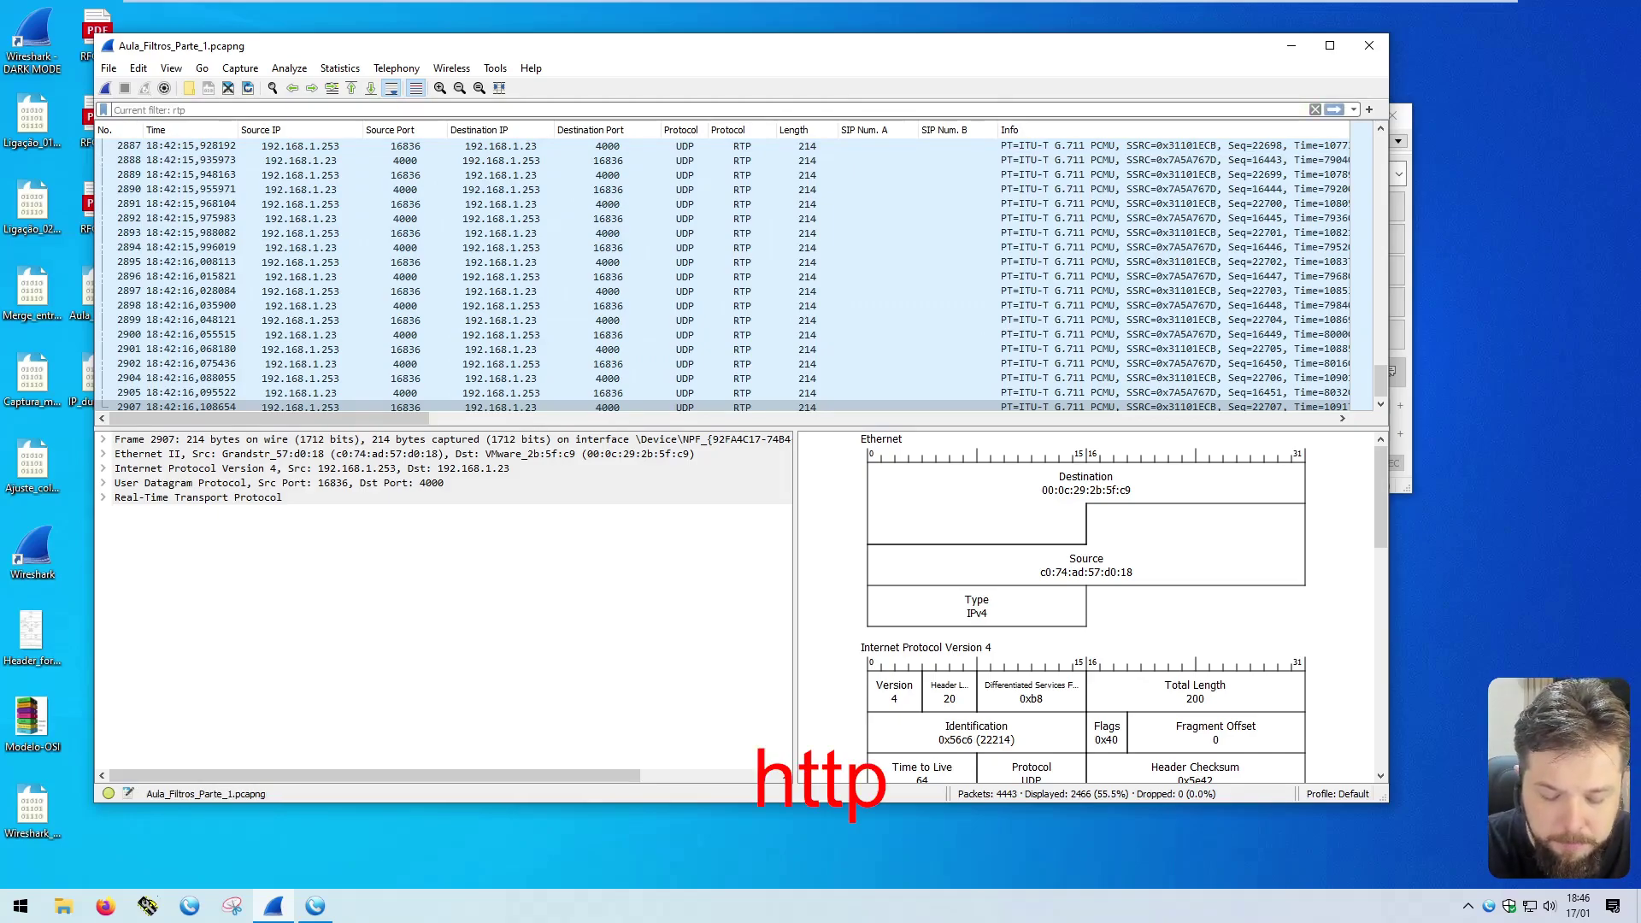
type("p")
key("Return")
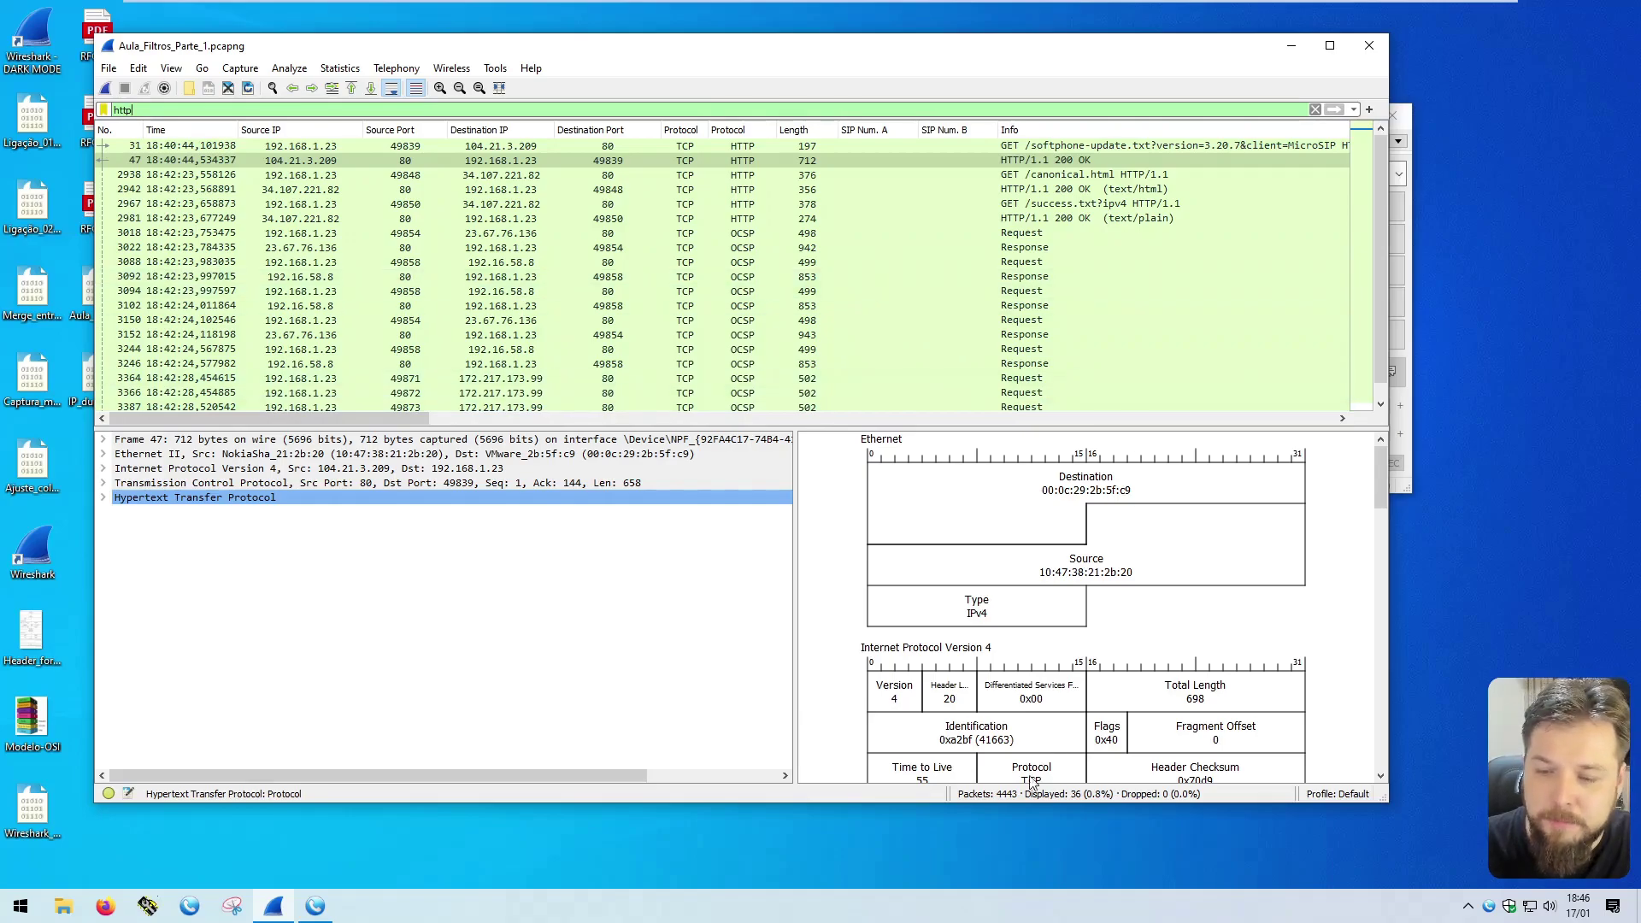
Step: Apply the display filter dns and look through the filtered packets down to the end of the list
type("dns")
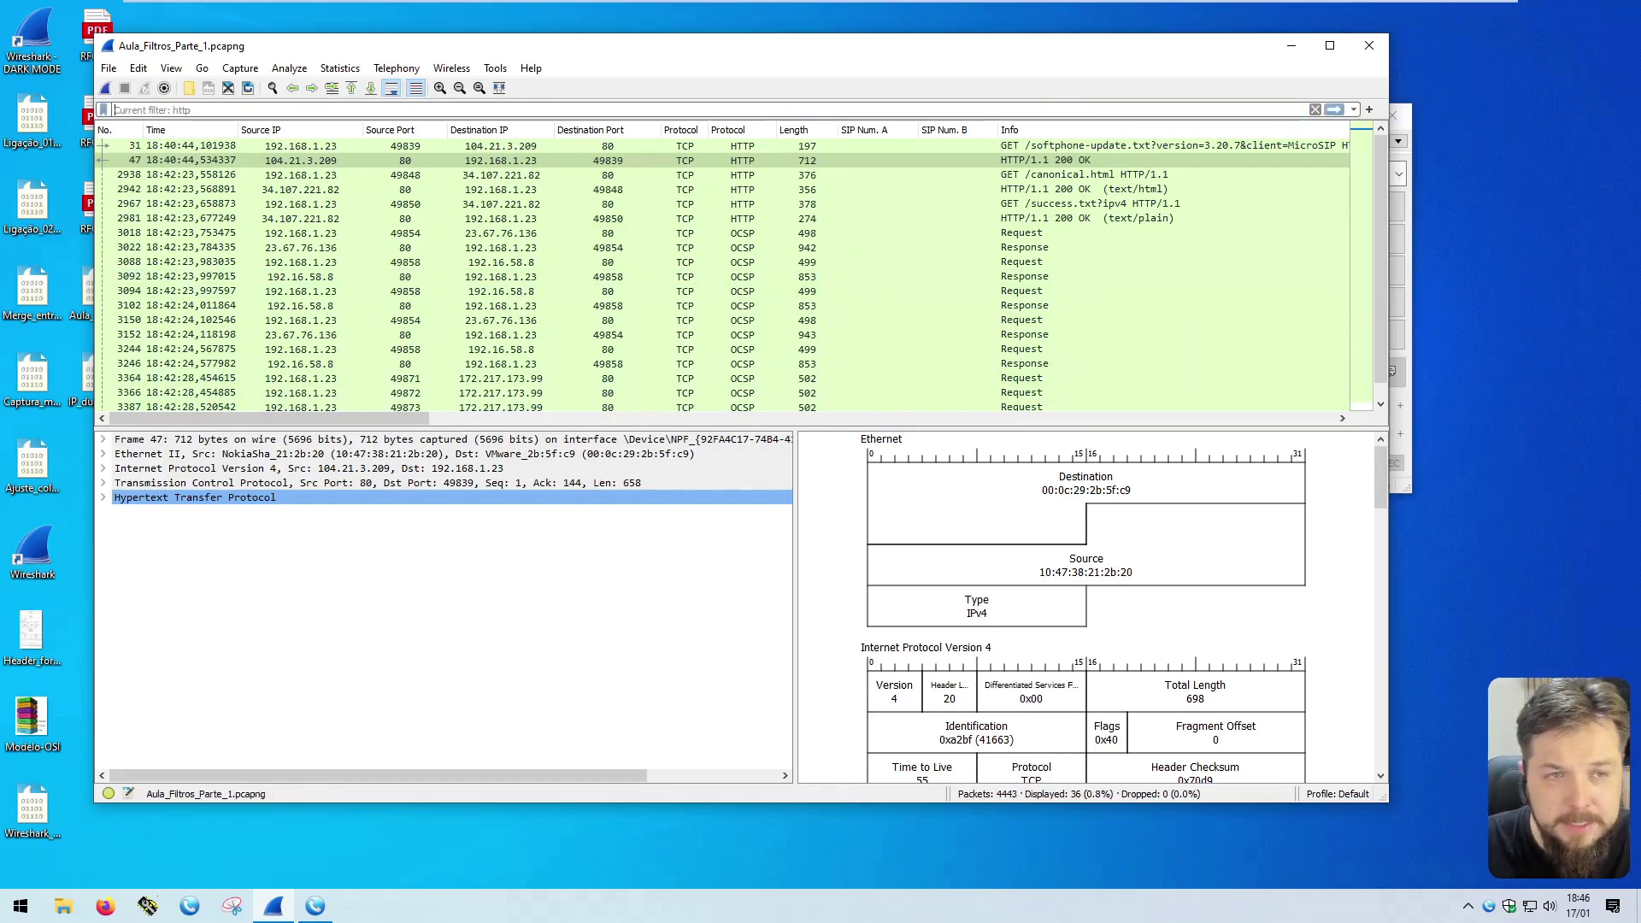
key("Return")
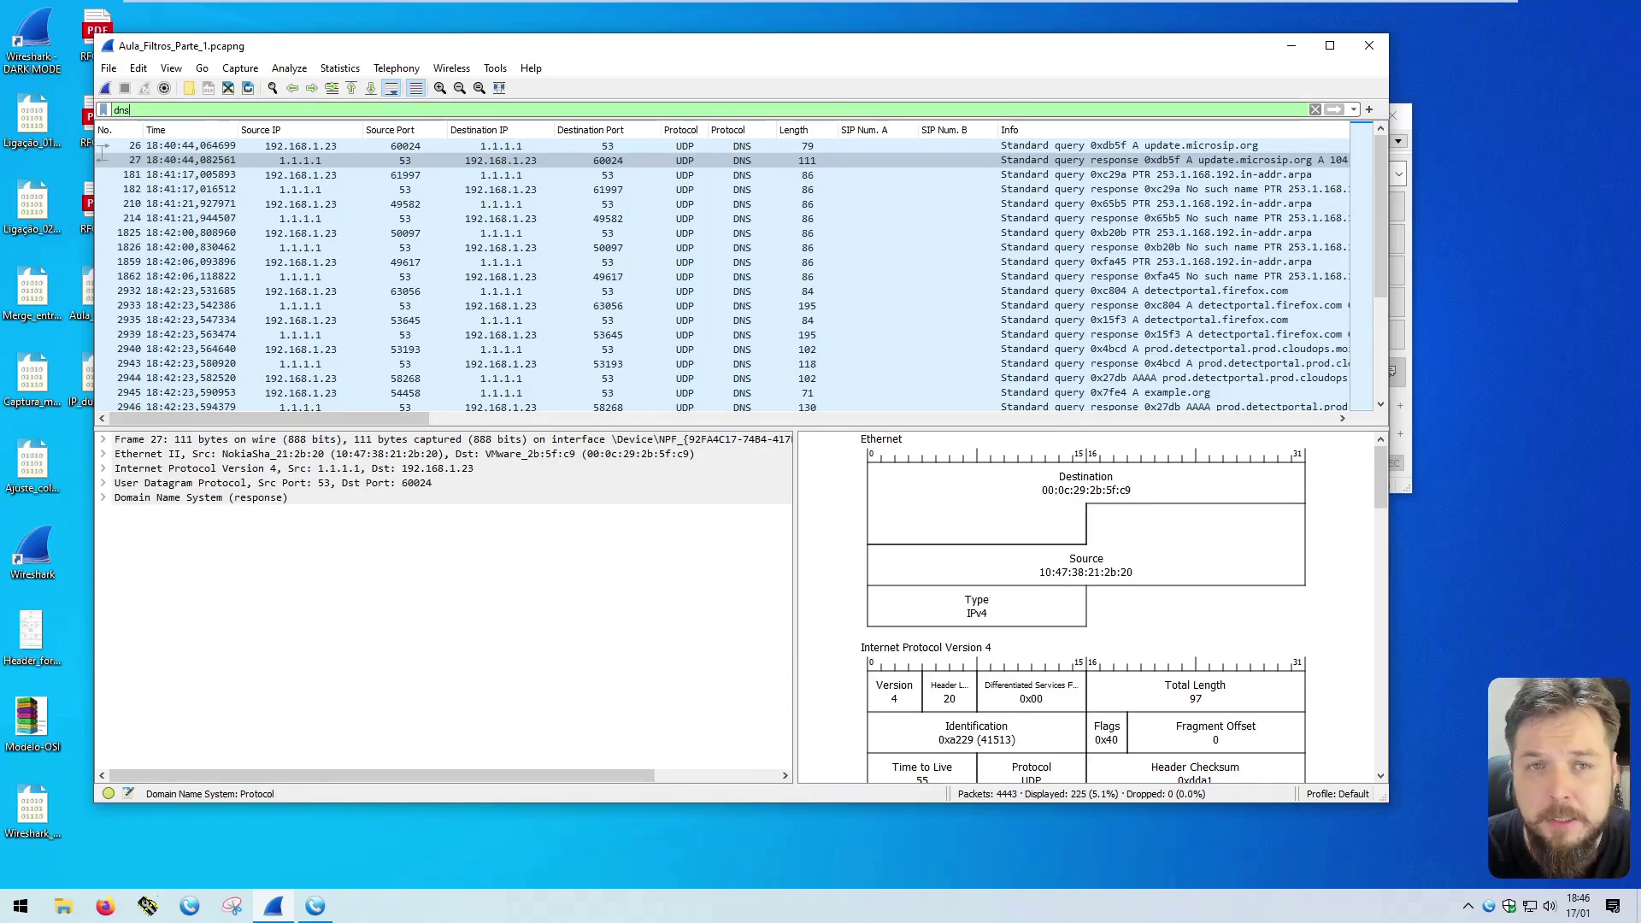
scroll(596, 295, "down", 10)
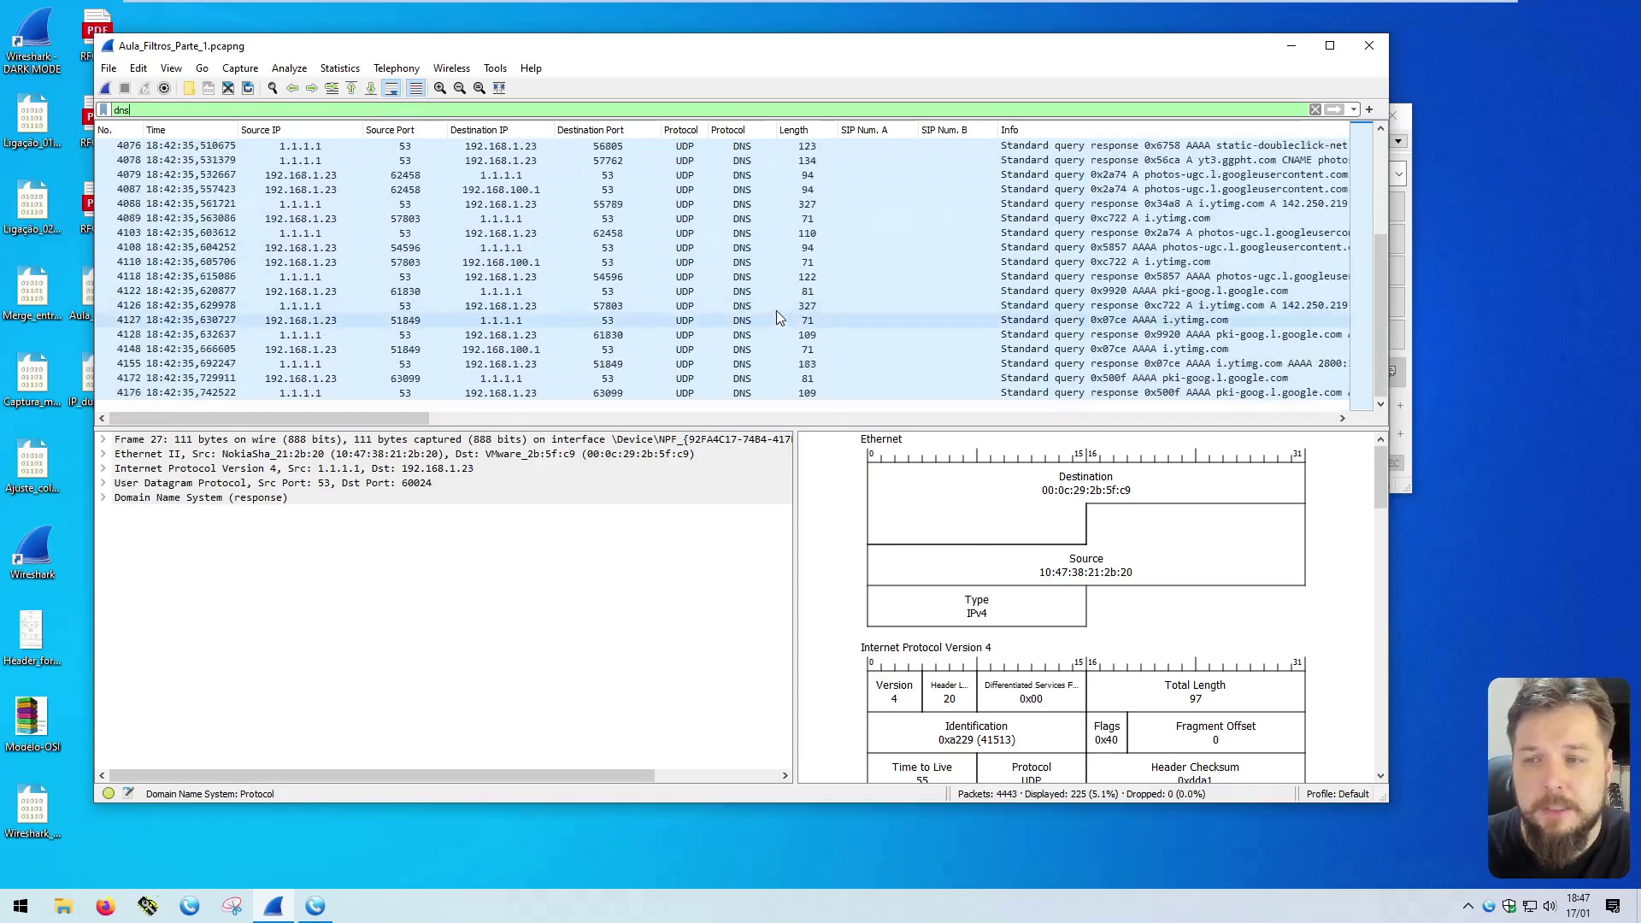
scroll(597, 295, "up", 10)
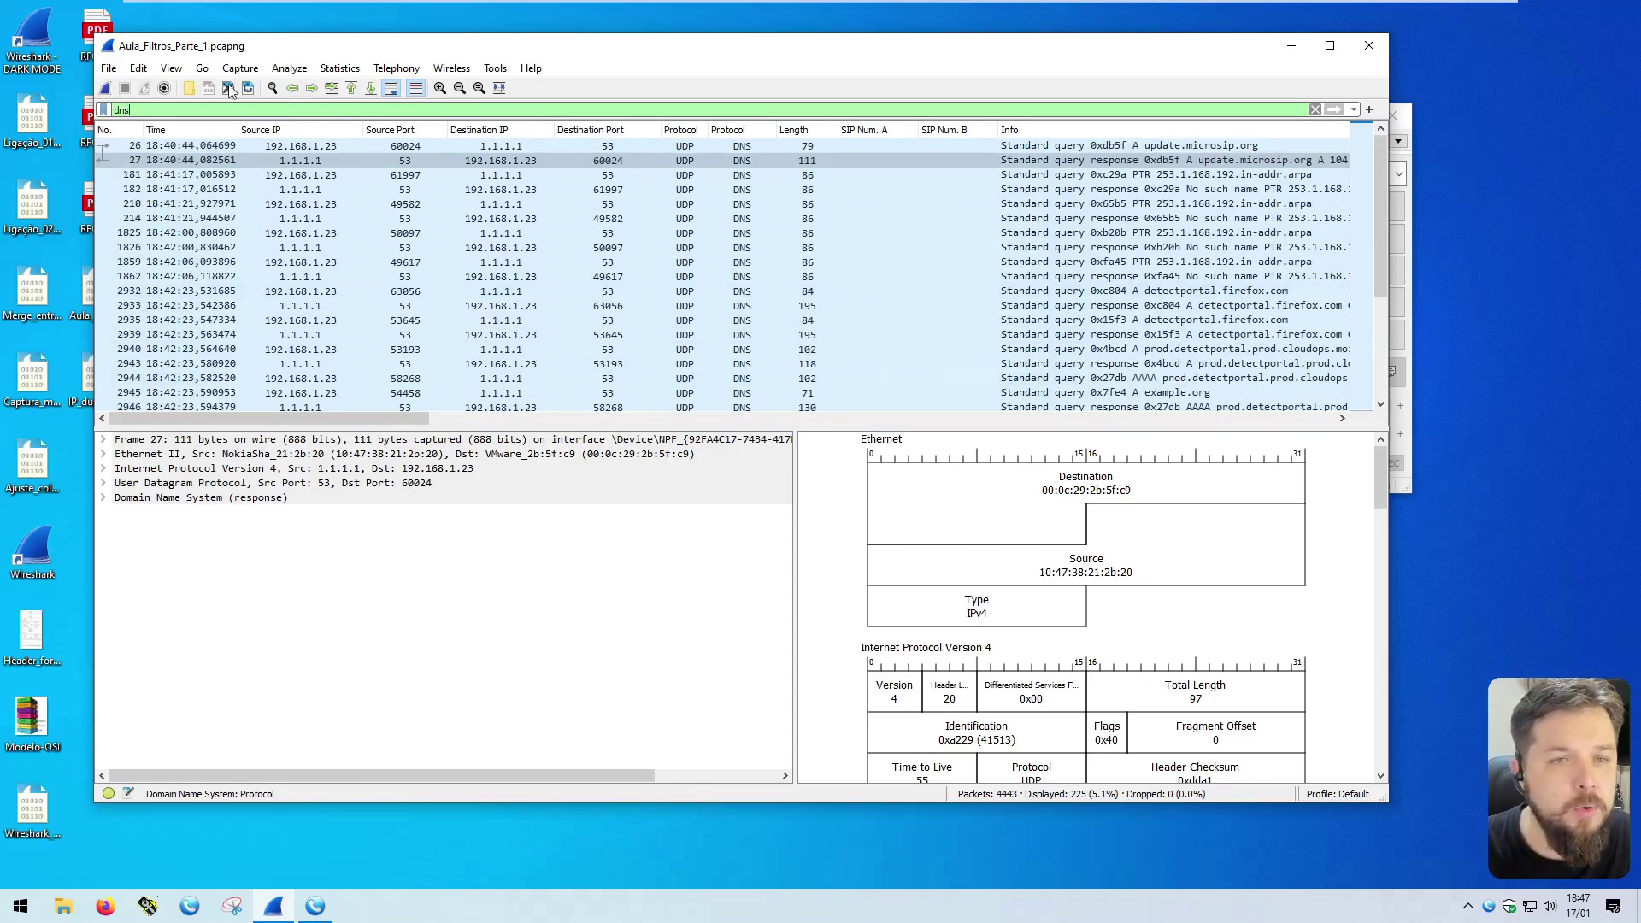
Step: Set the display filter back to sip and look through the SIP packets over TCP and UDP
double_click(120, 109)
type("sip")
key("Return")
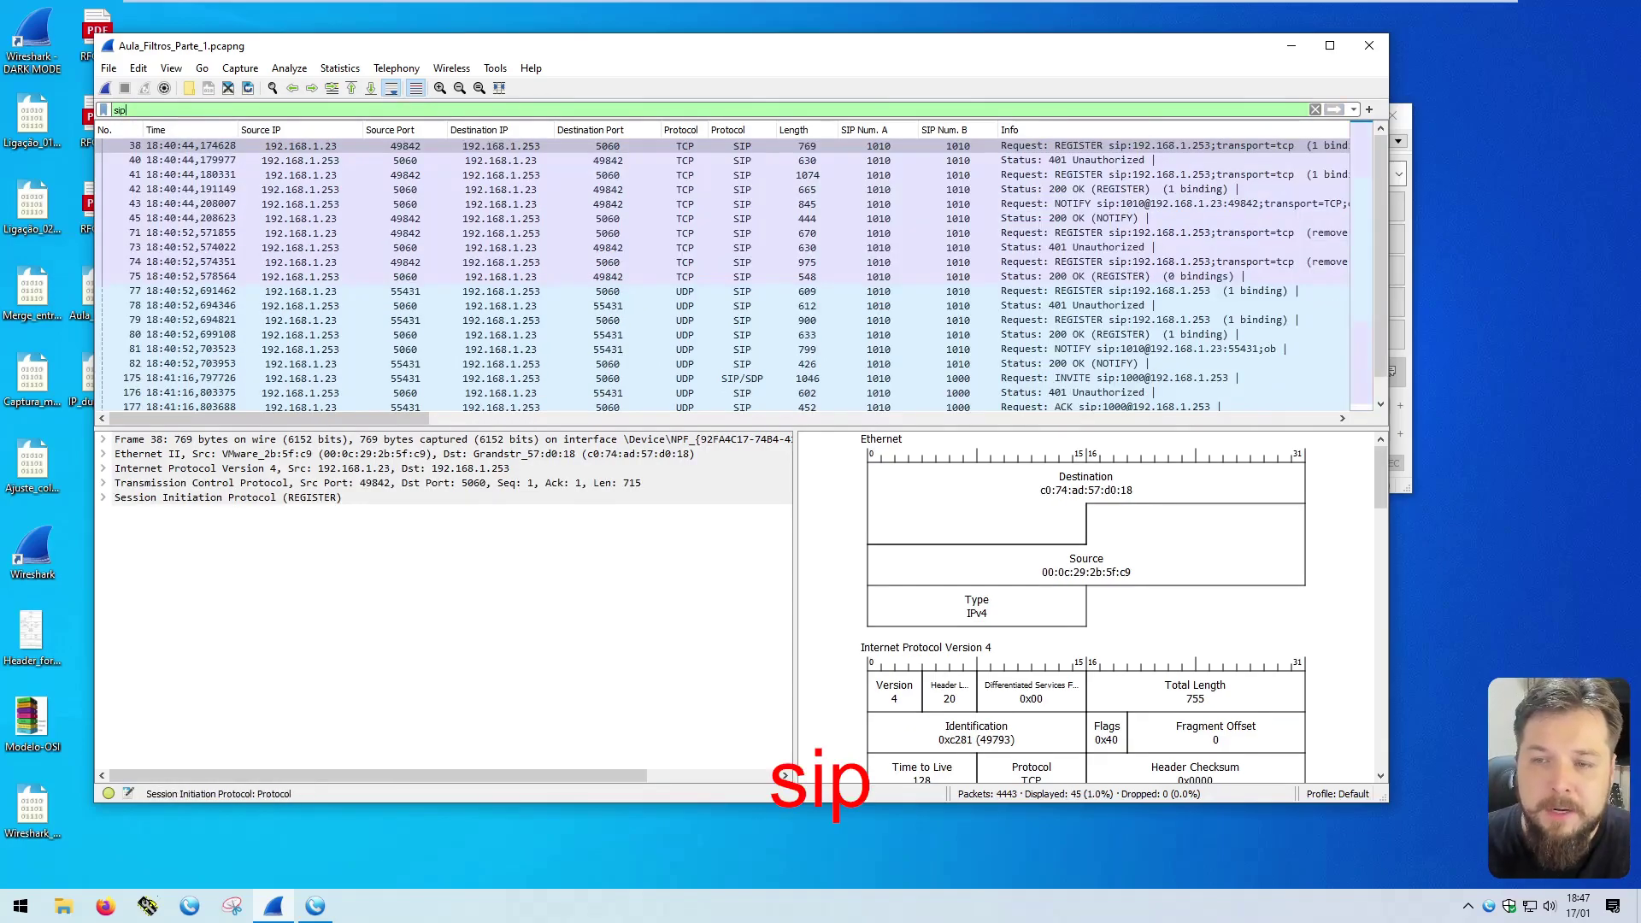
scroll(721, 338, "down", 5)
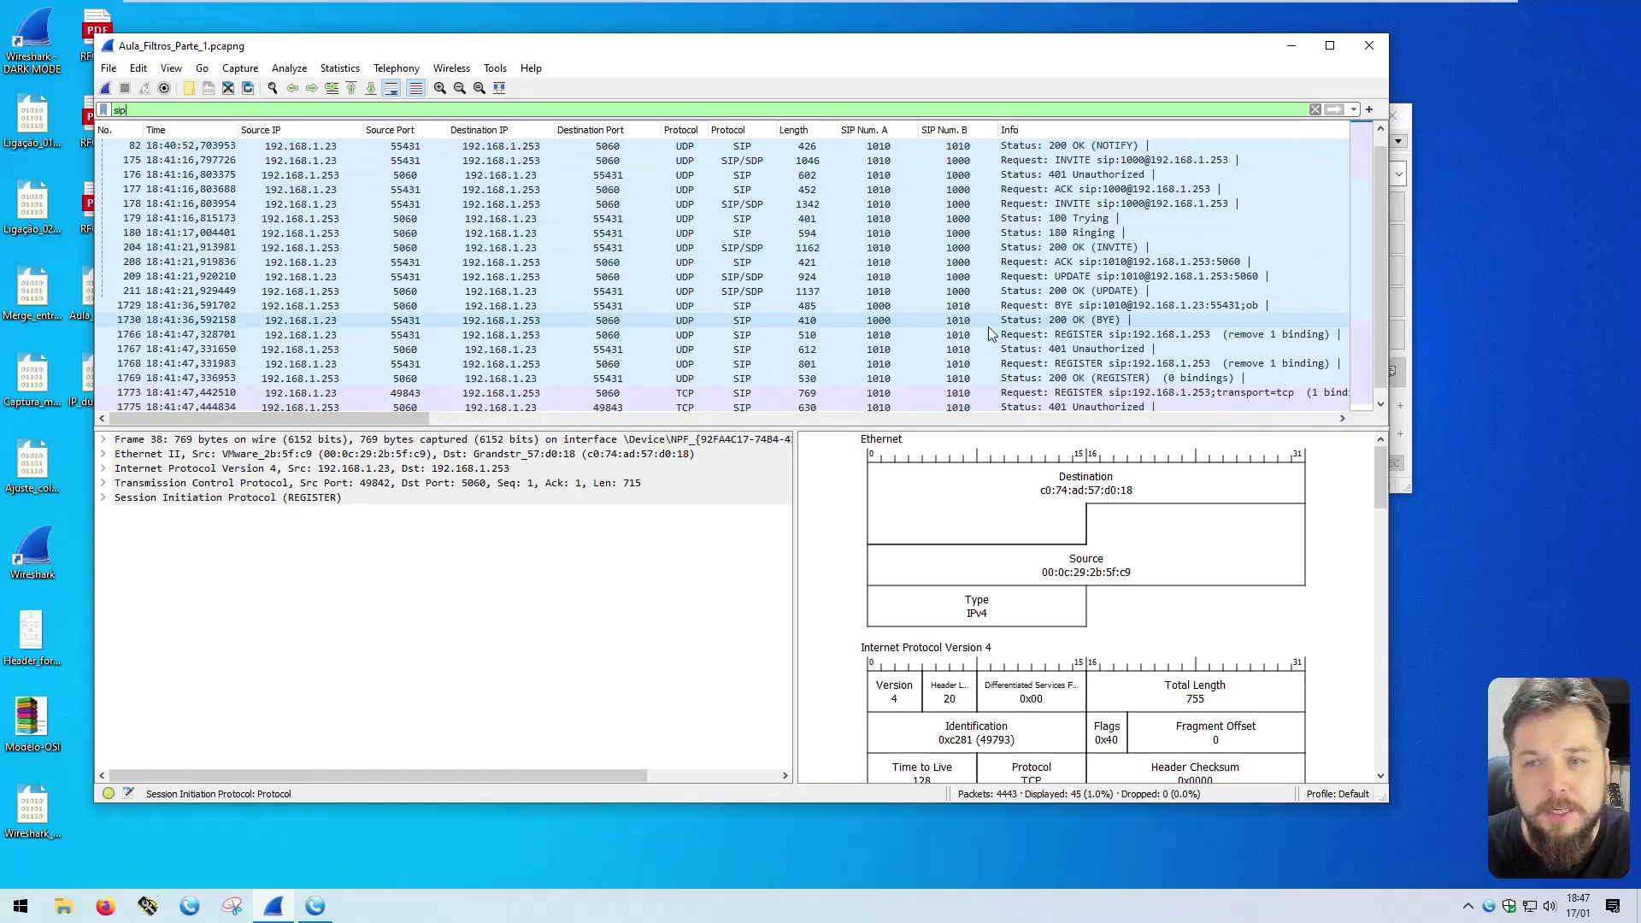
scroll(540, 274, "up", 5)
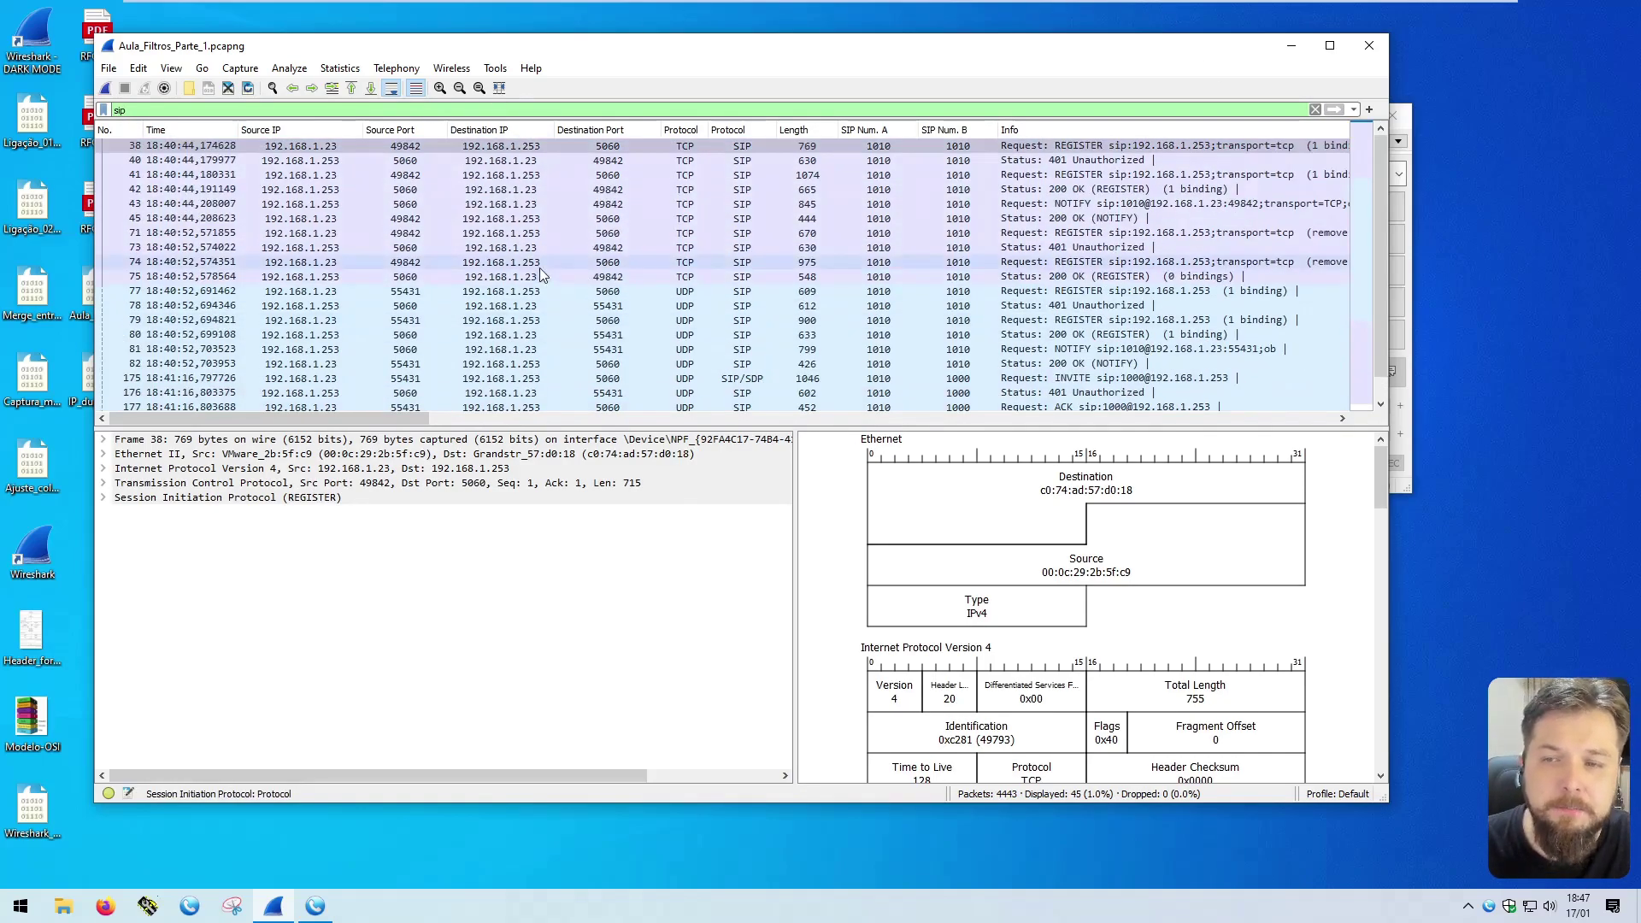
Step: Expand the Session Initiation Protocol details of REGISTER packet 77 and select its Call-ID header field
double_click(169, 109)
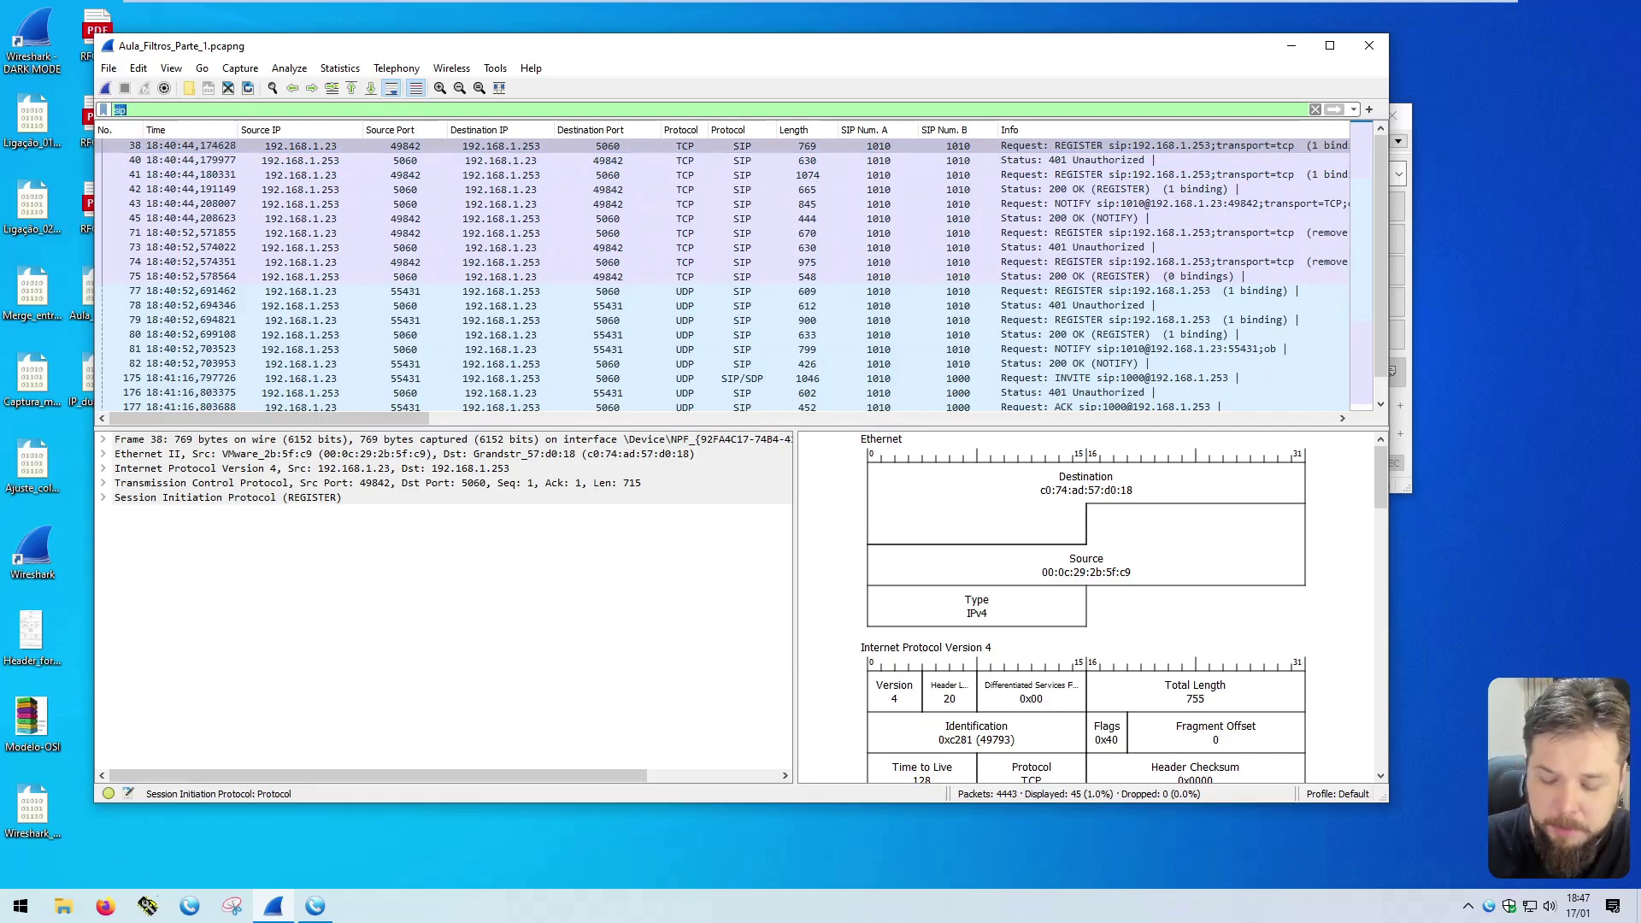
left_click(999, 292)
scroll(513, 256, "down", 3)
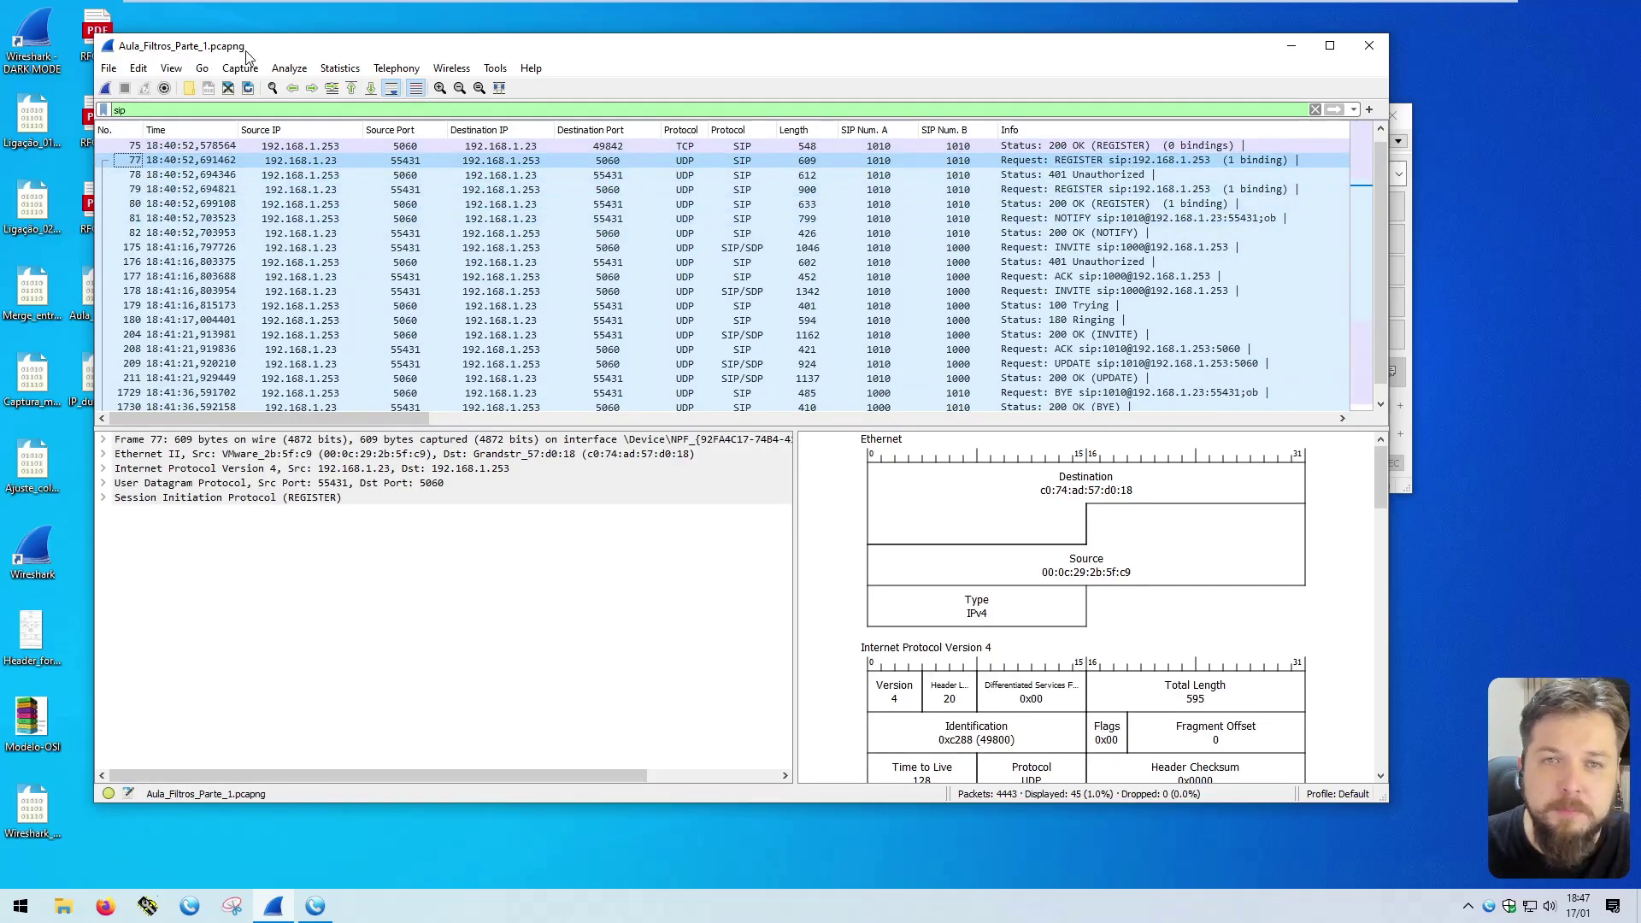
double_click(263, 497)
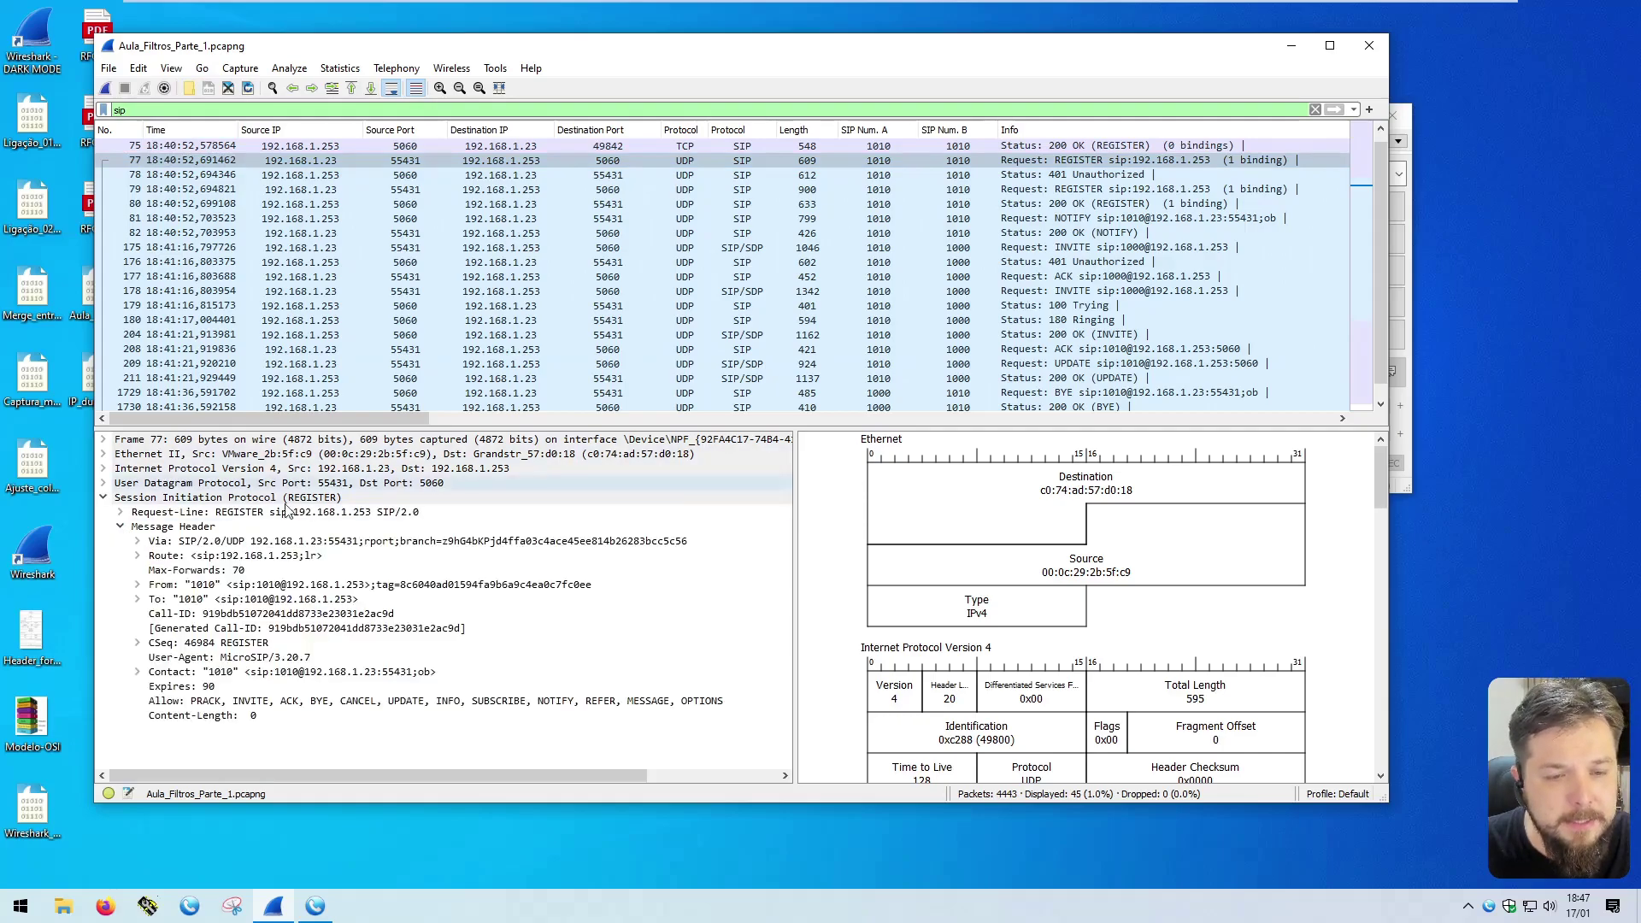
left_click(221, 616)
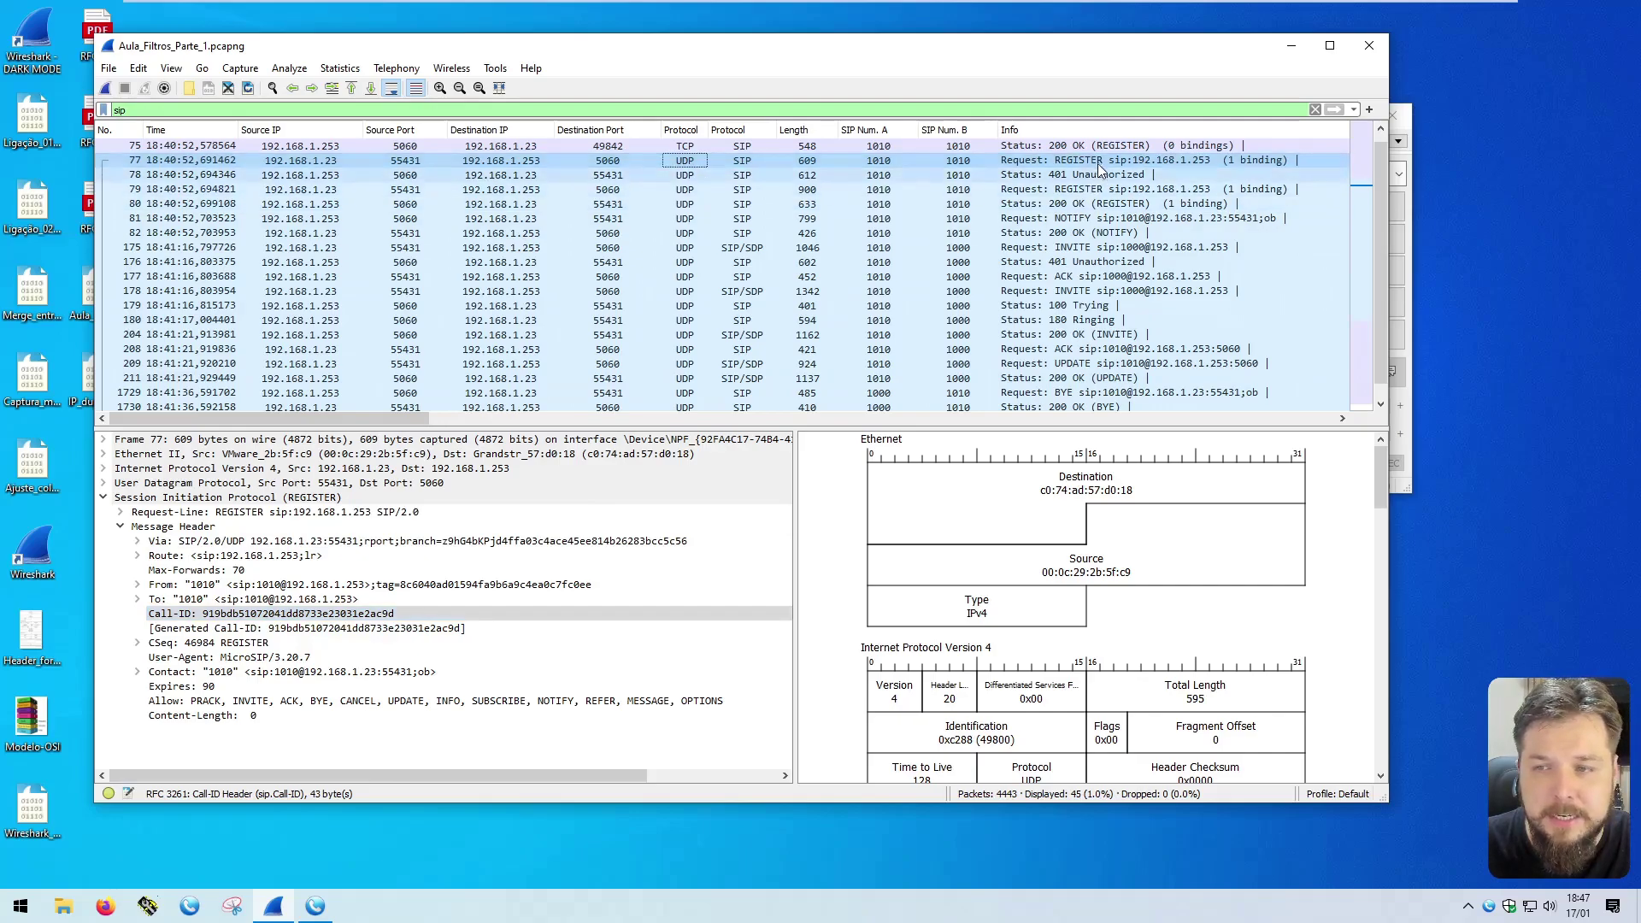
left_click(924, 162)
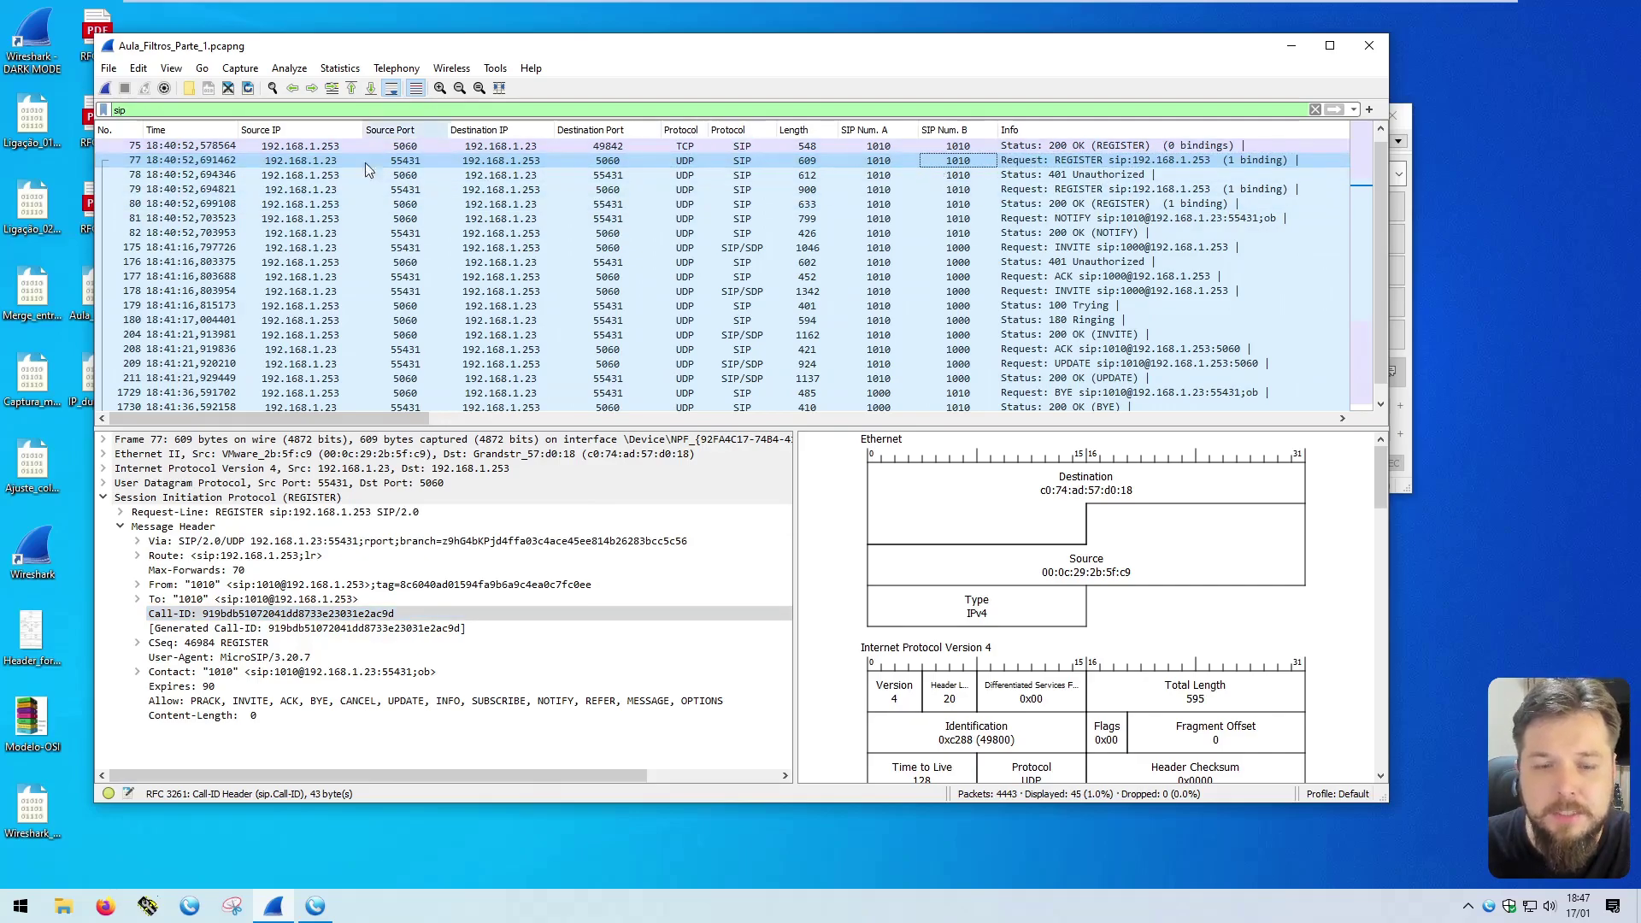
left_click(299, 616)
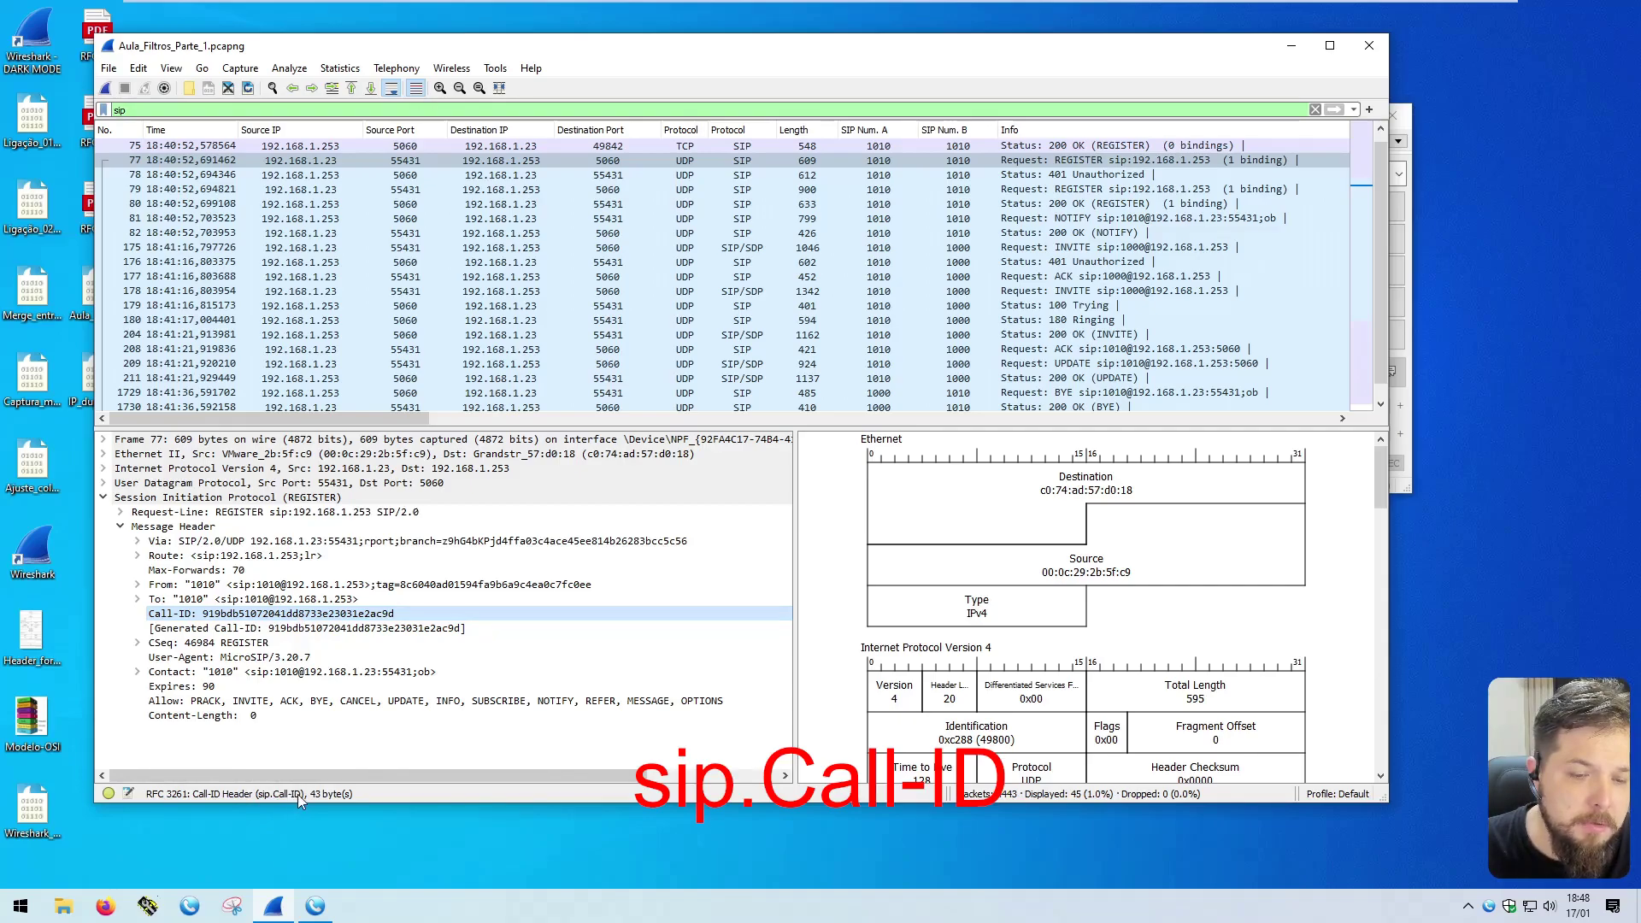
left_click(159, 110)
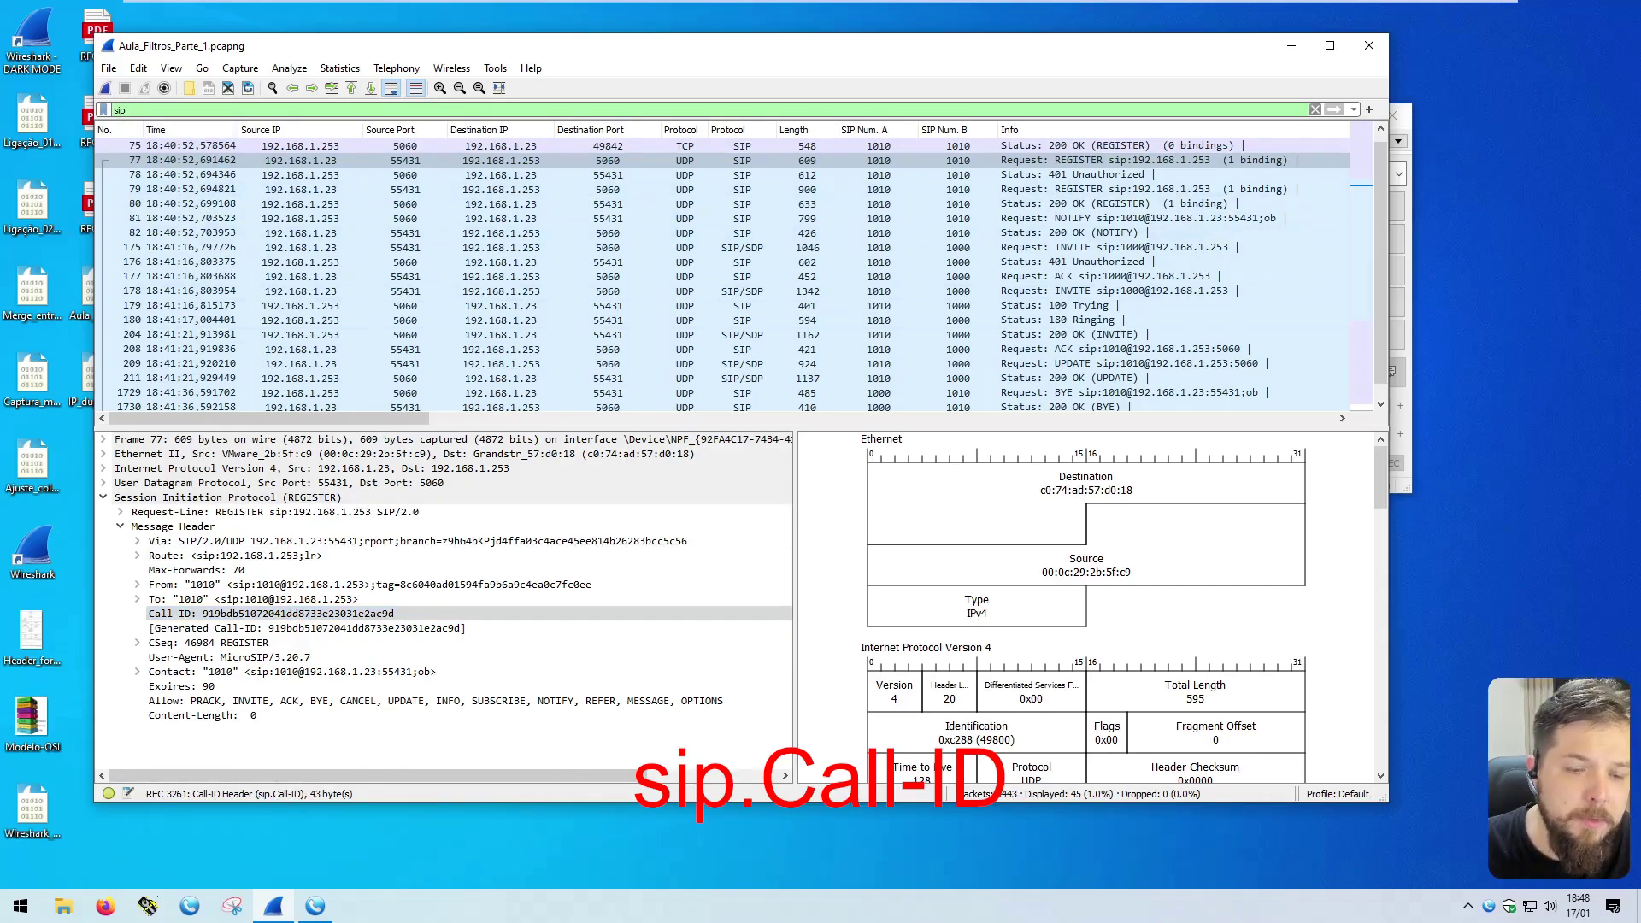
left_click(291, 615)
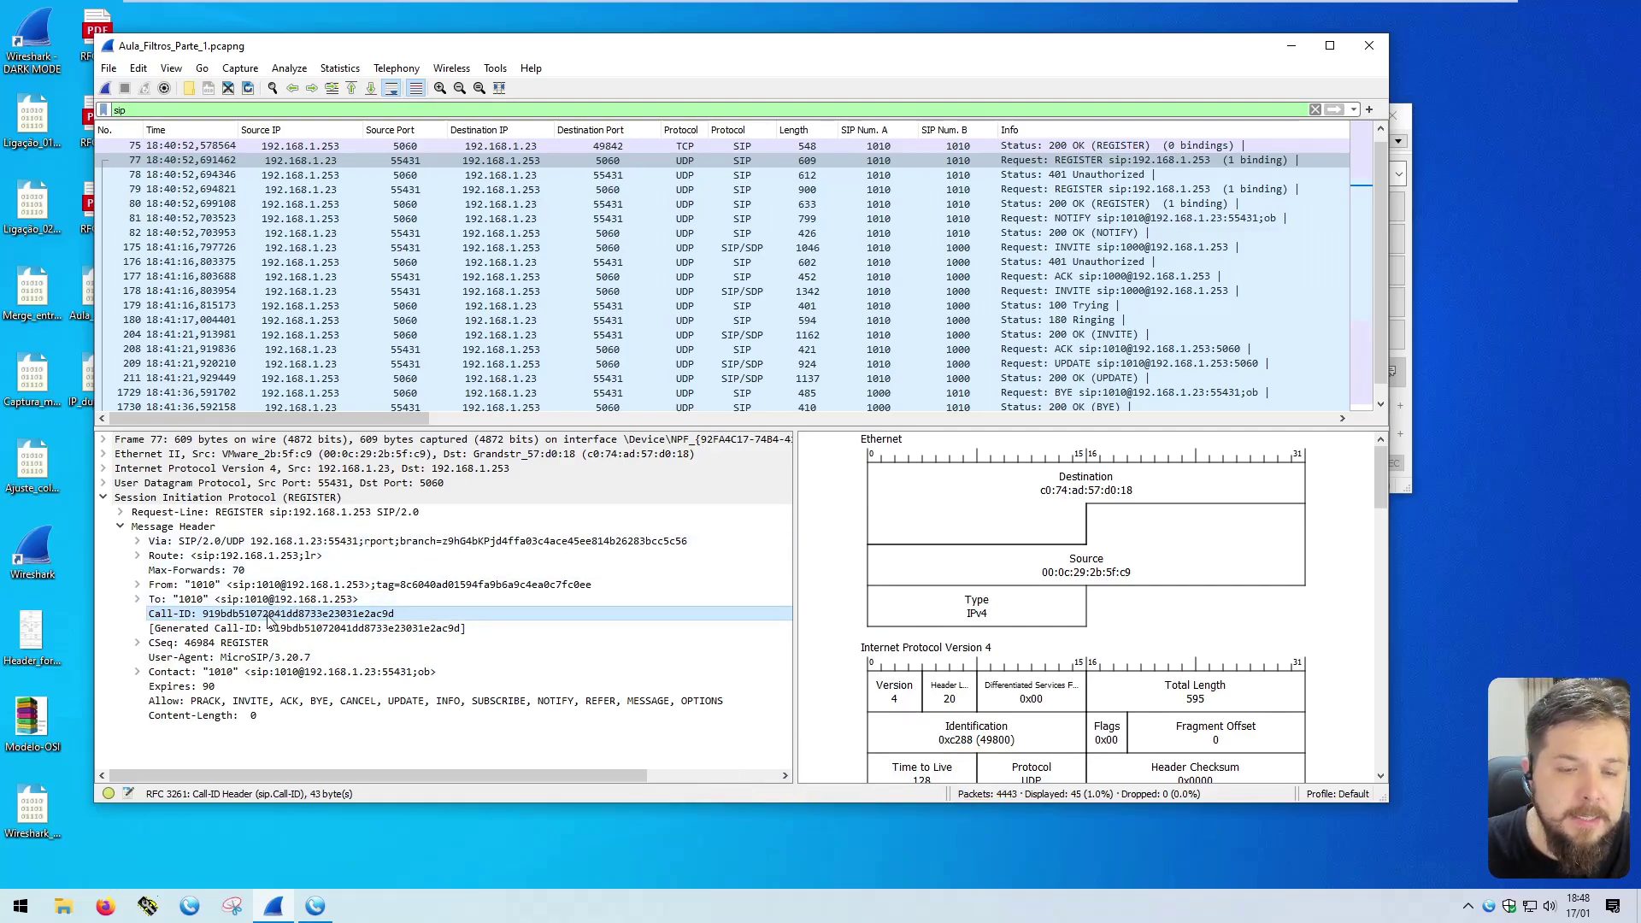
Step: Copy the value of the Call-ID header from REGISTER packet 77
right_click(269, 617)
right_click(270, 617)
right_click(270, 618)
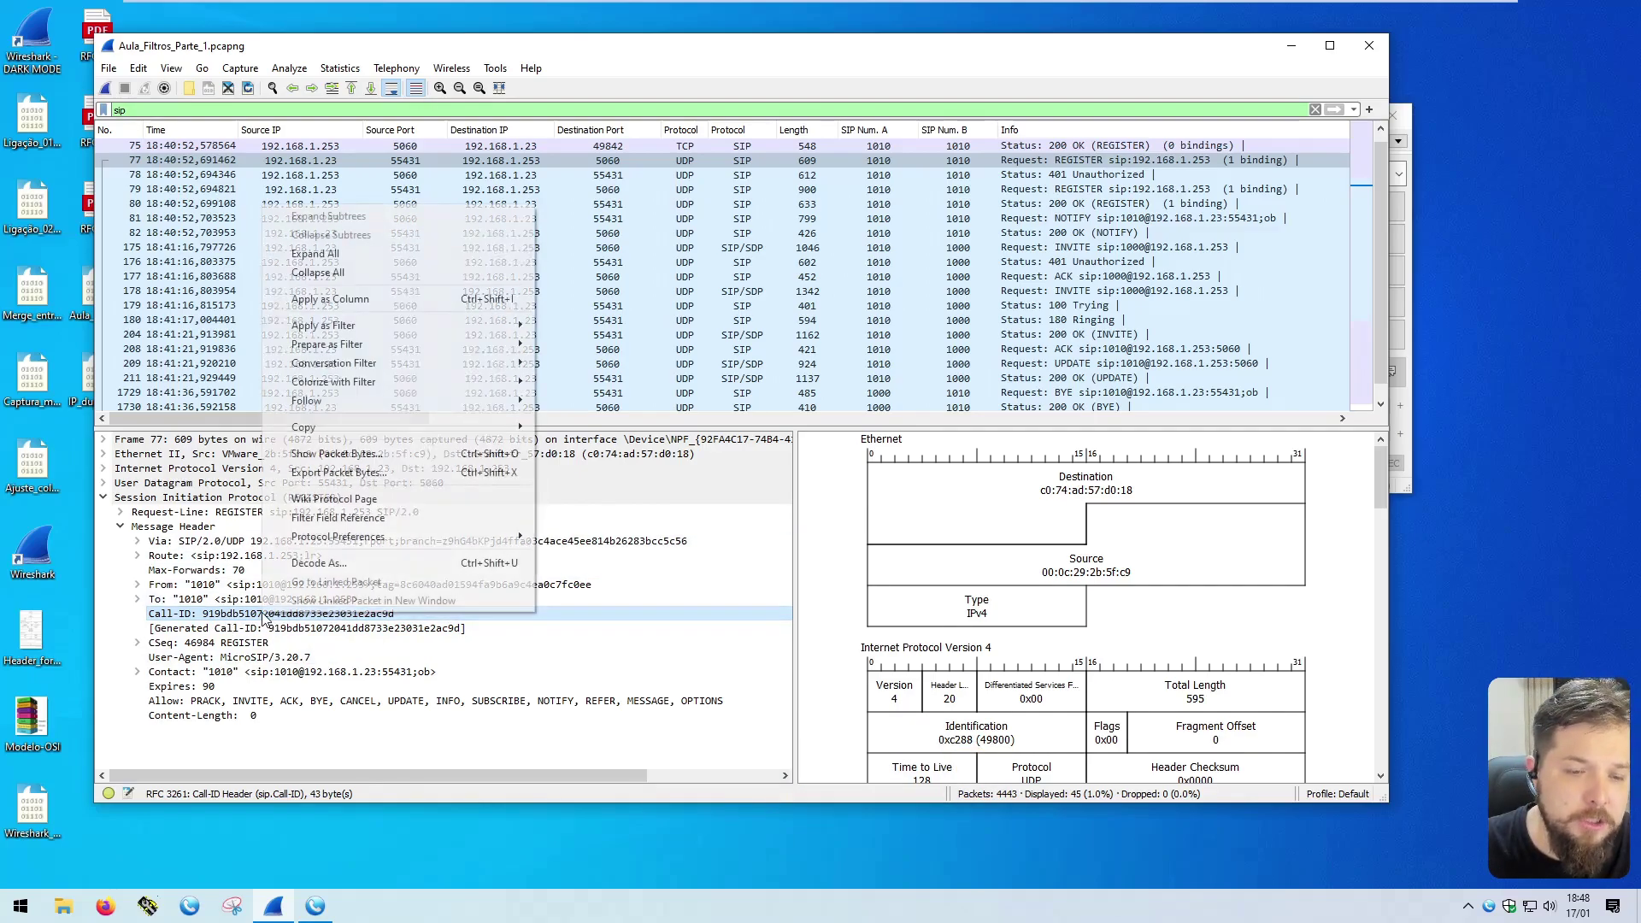
mouse_move(354, 419)
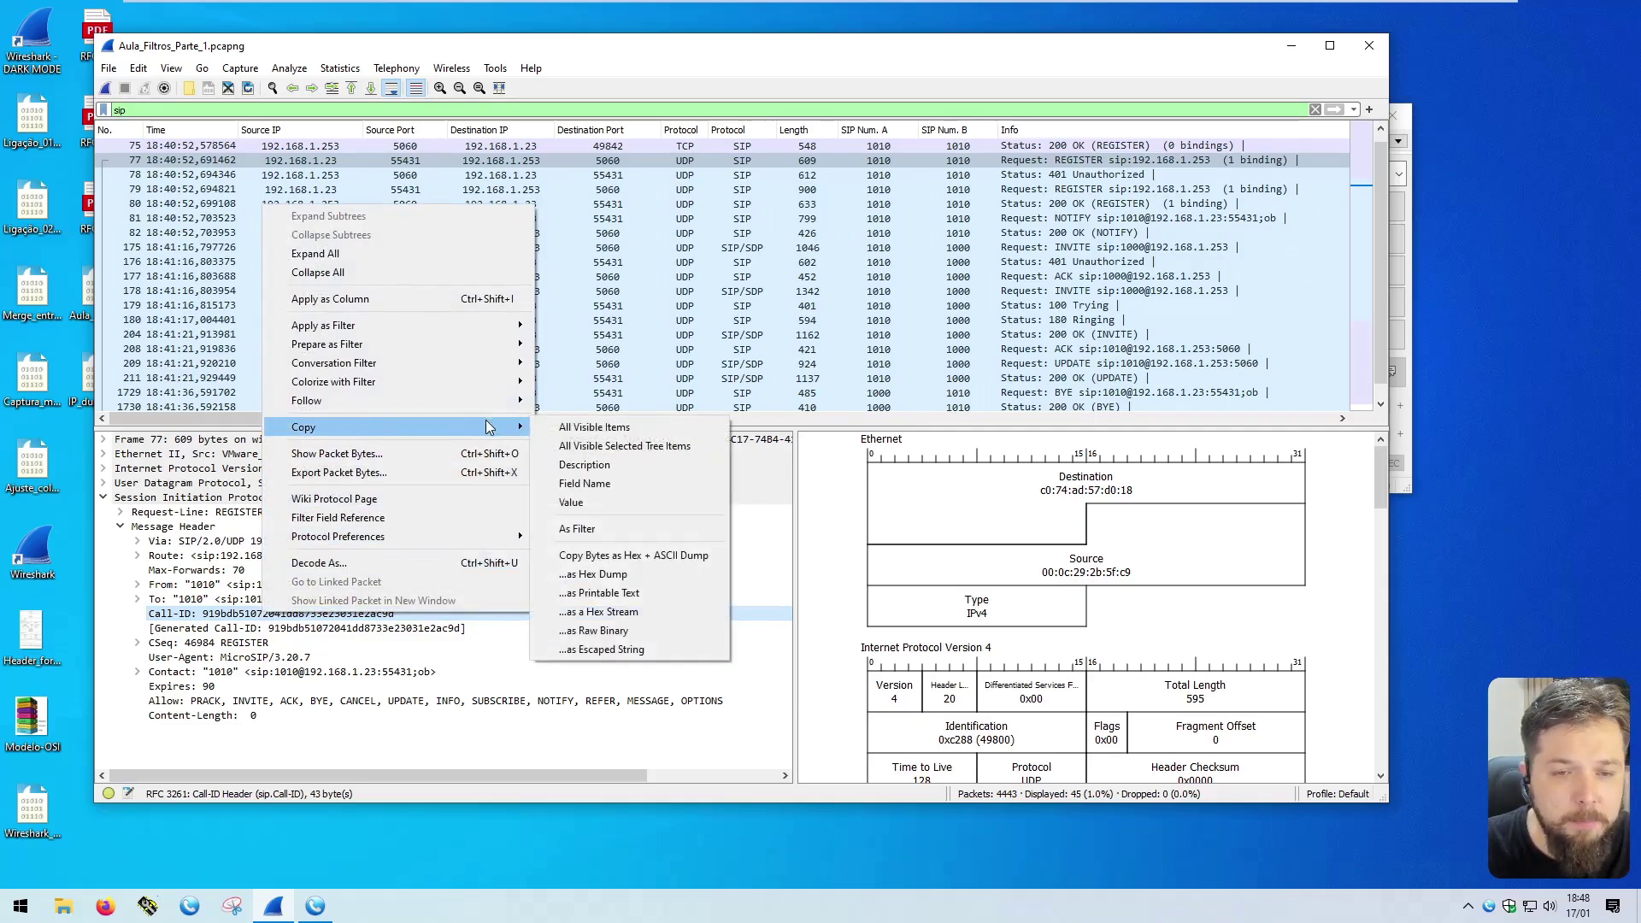
left_click(572, 503)
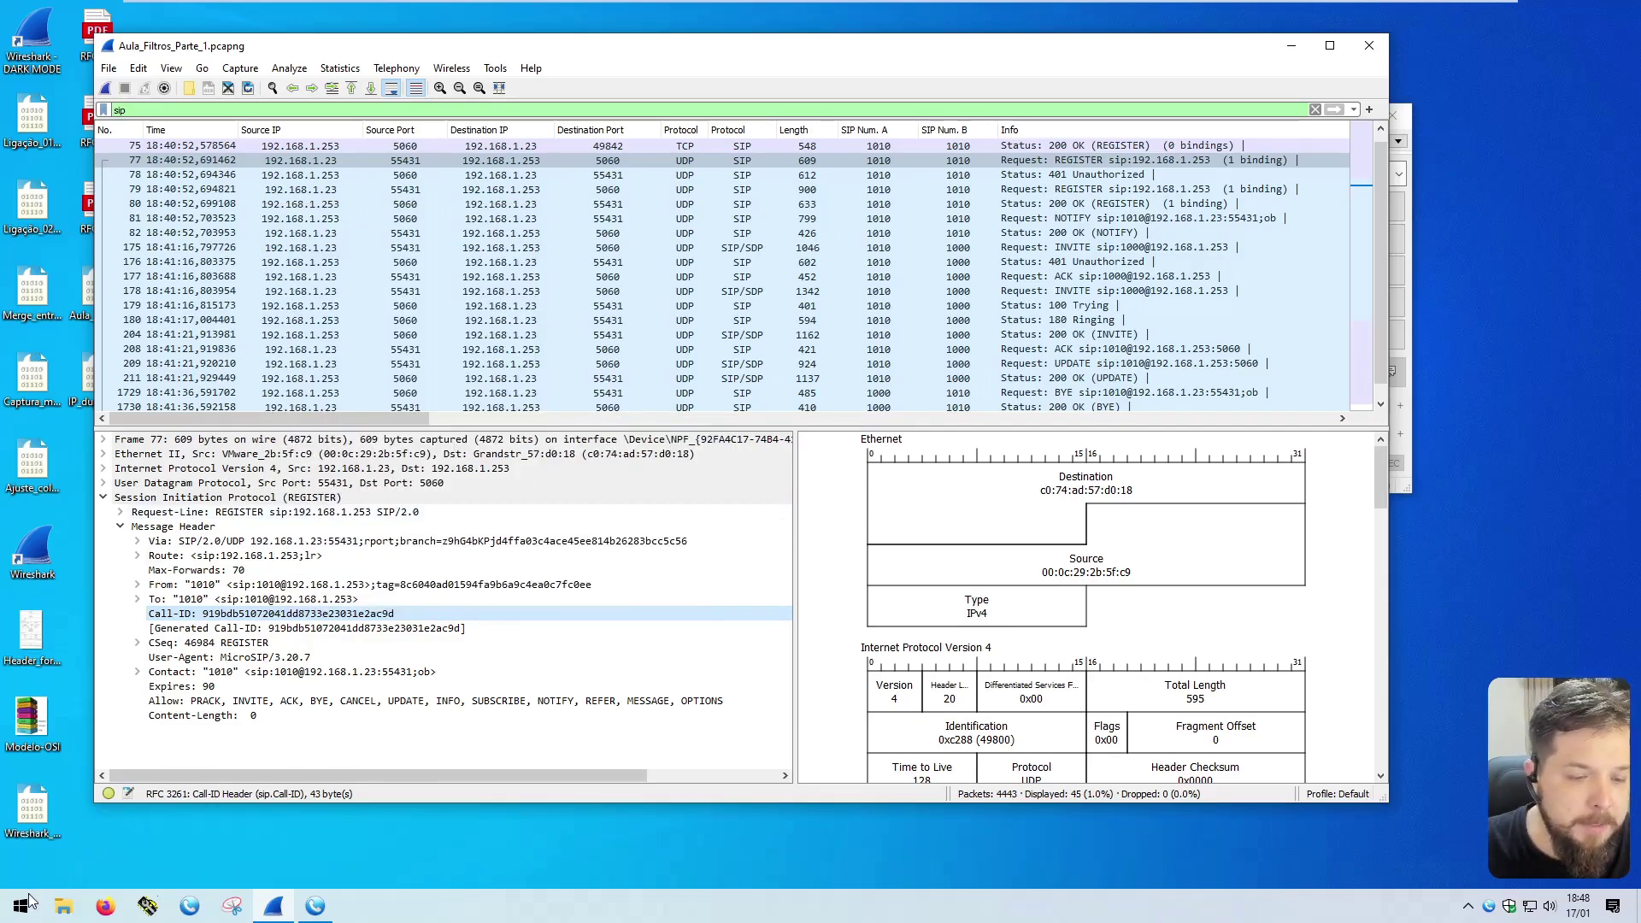
Step: Paste the copied Call-ID into the Windows Run dialog to check the clipboard content, and close the dialog without running it
right_click(26, 904)
left_click(218, 782)
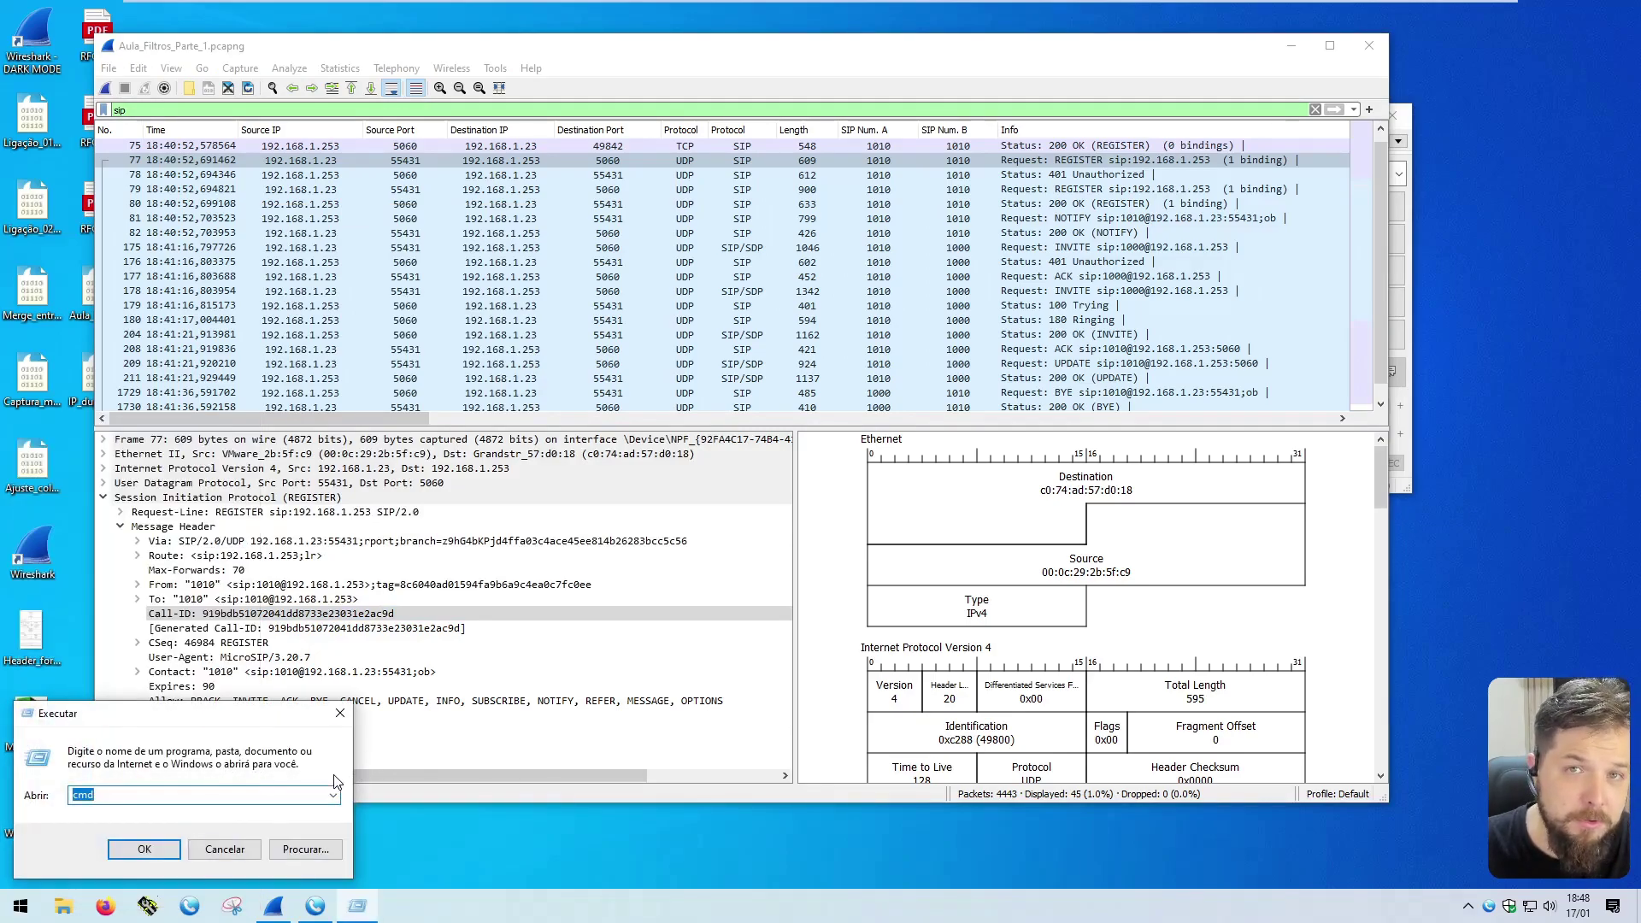
key("ctrl+v")
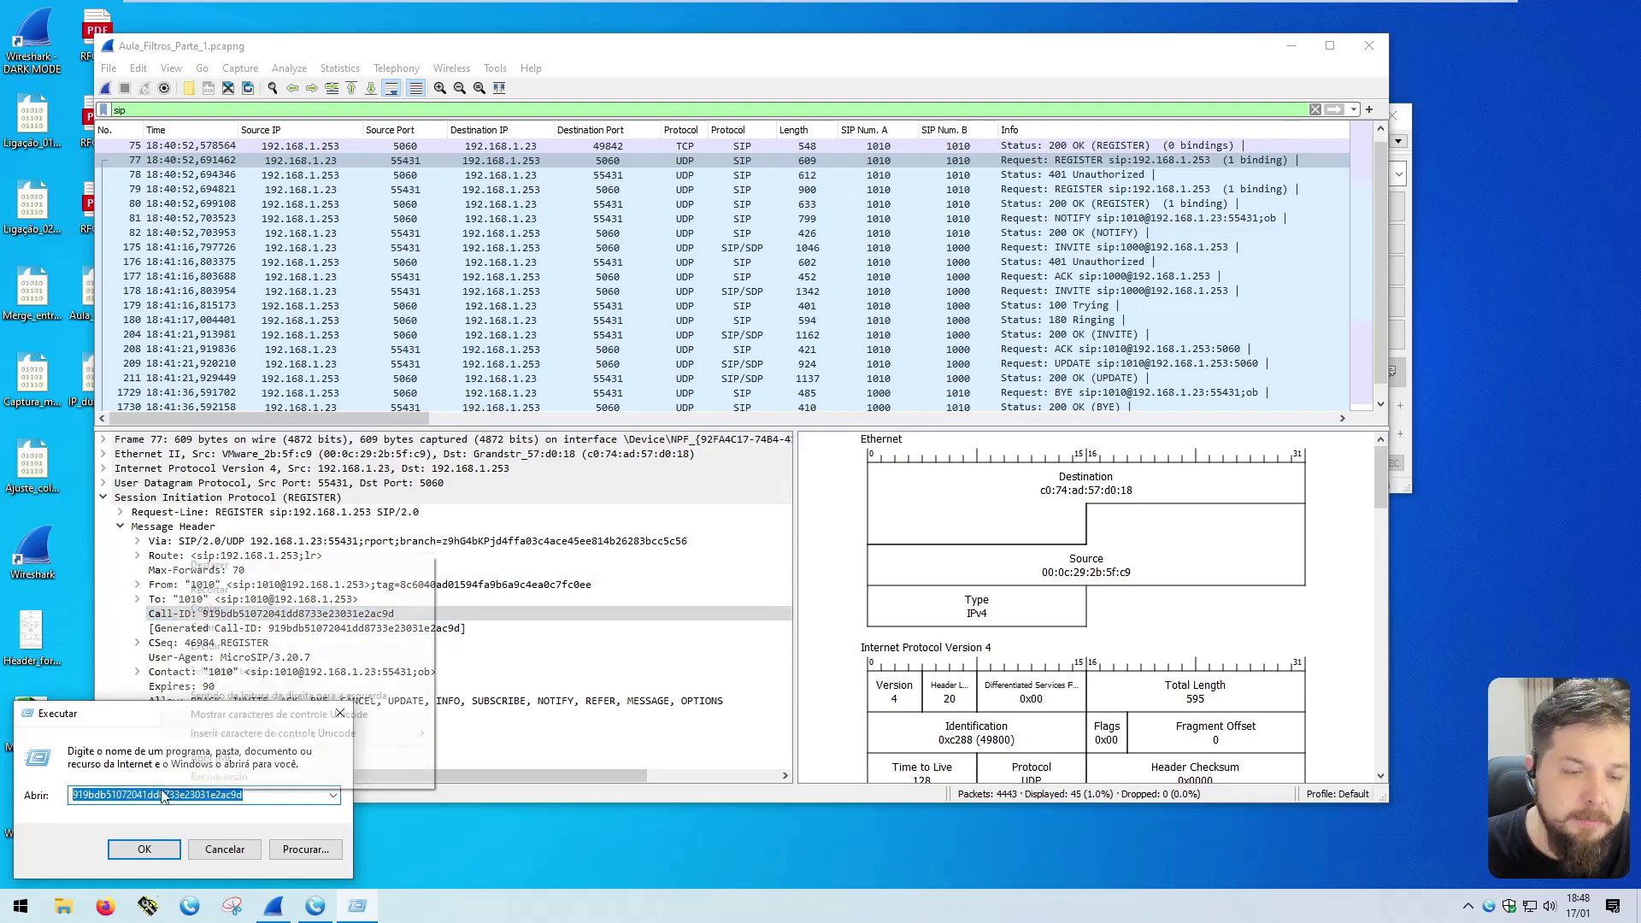
key("Escape")
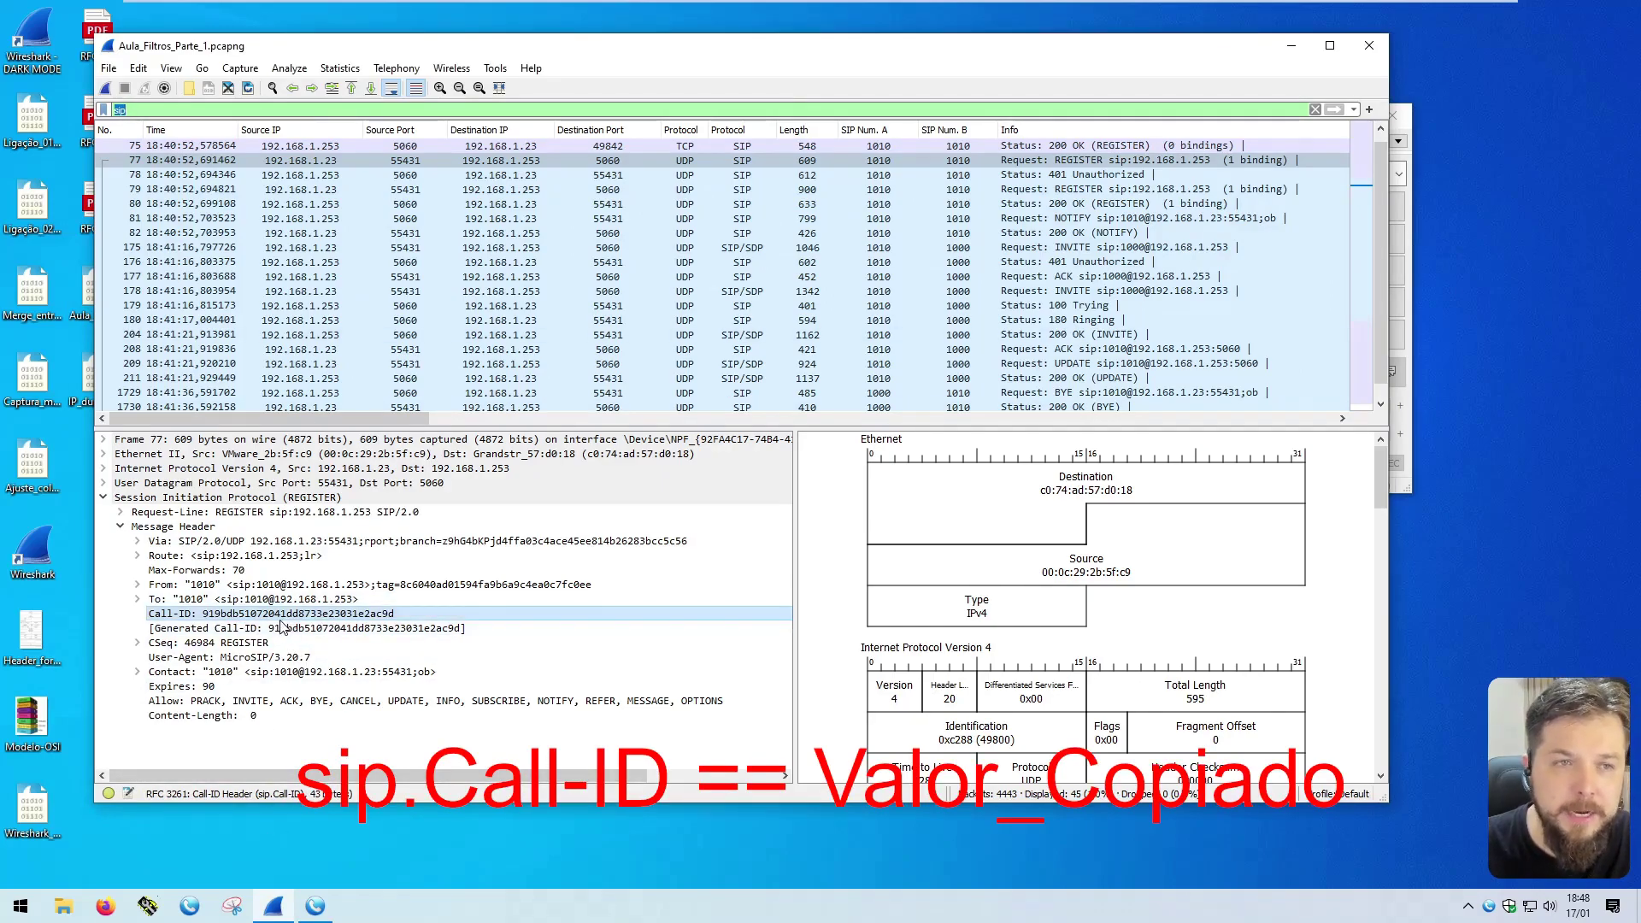
Step: Apply the display filter sip.Call-ID == with the copied Call-ID value and examine the first REGISTER and the remove-binding REGISTER packets
type("sip.Call")
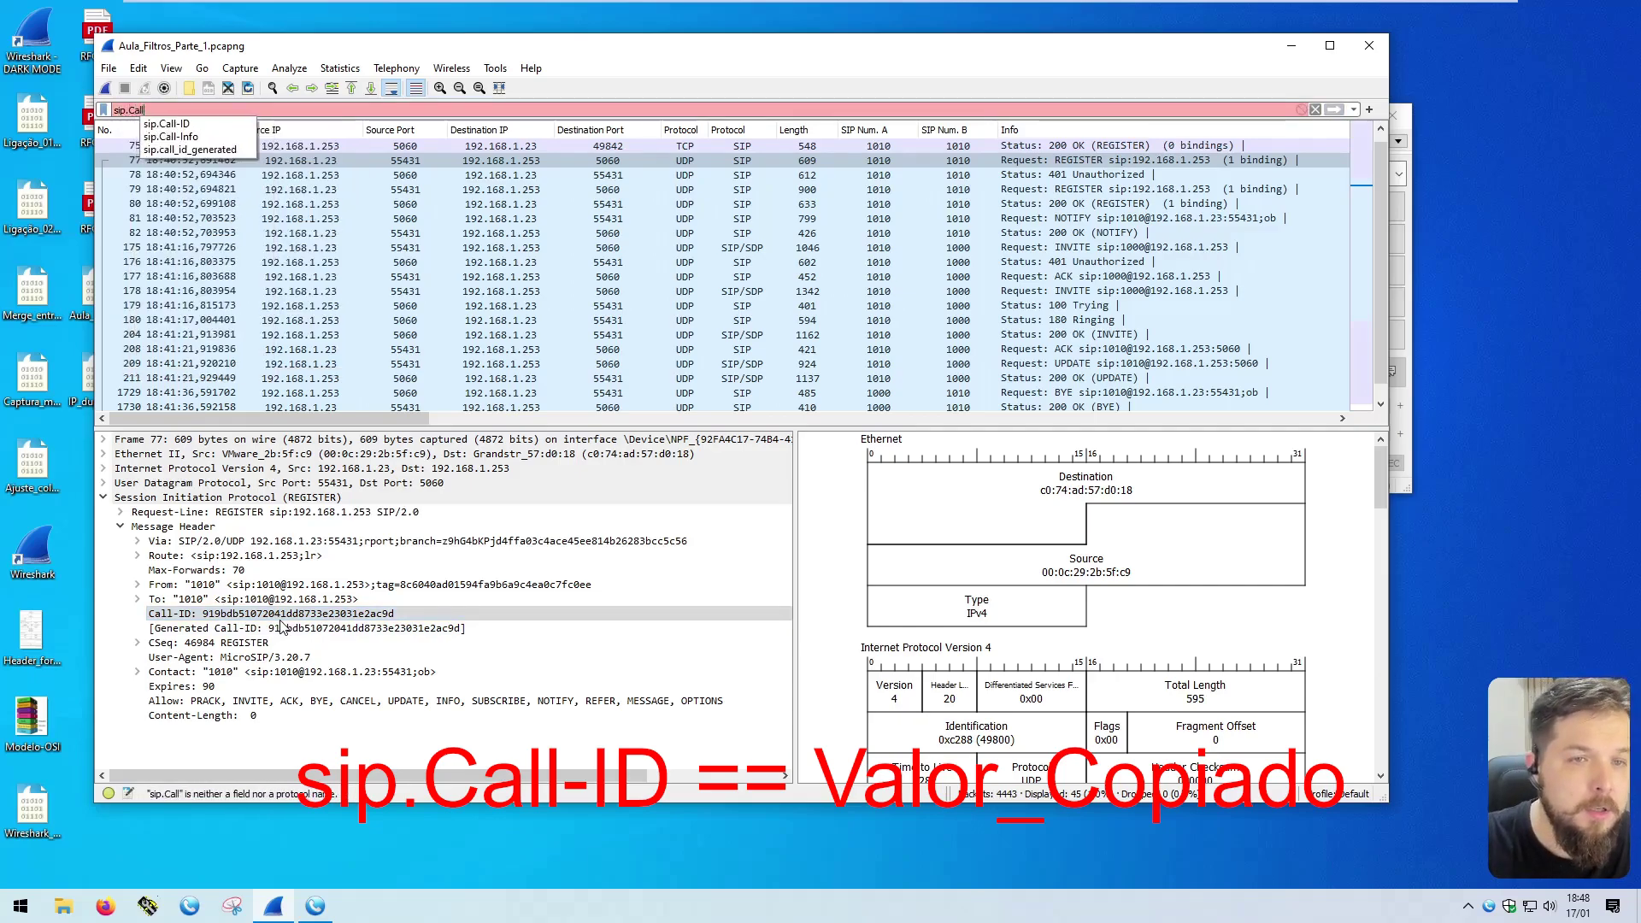
type("-ID ==")
key("ctrl+v")
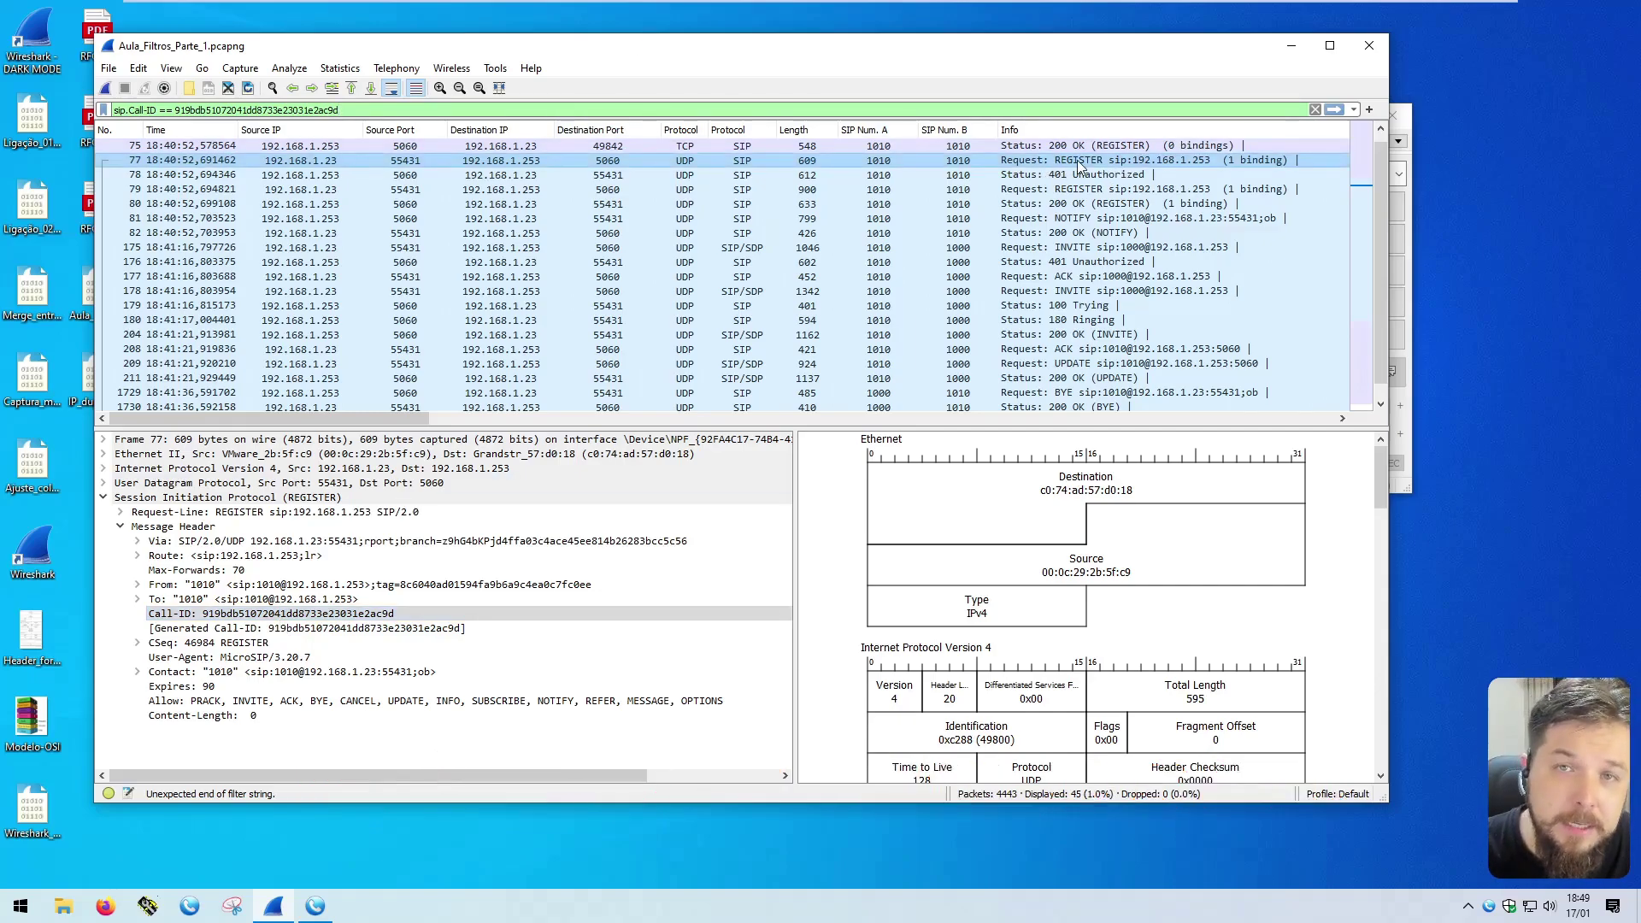
key("Return")
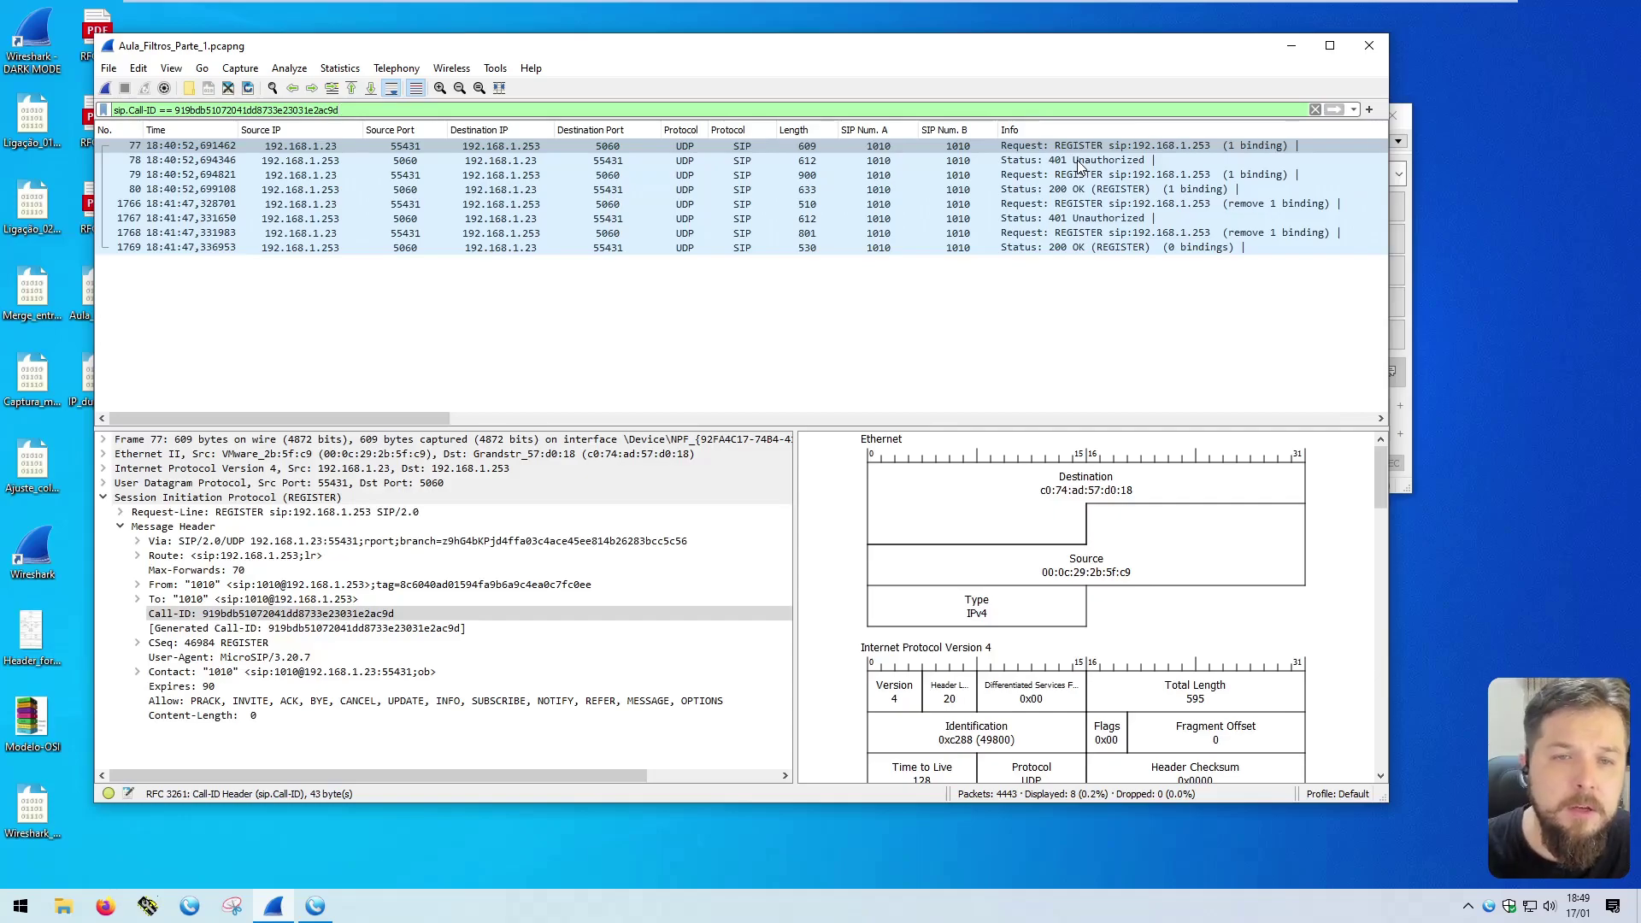
left_click_drag(1087, 159, 1074, 255)
left_click(1073, 253)
left_click(1150, 147)
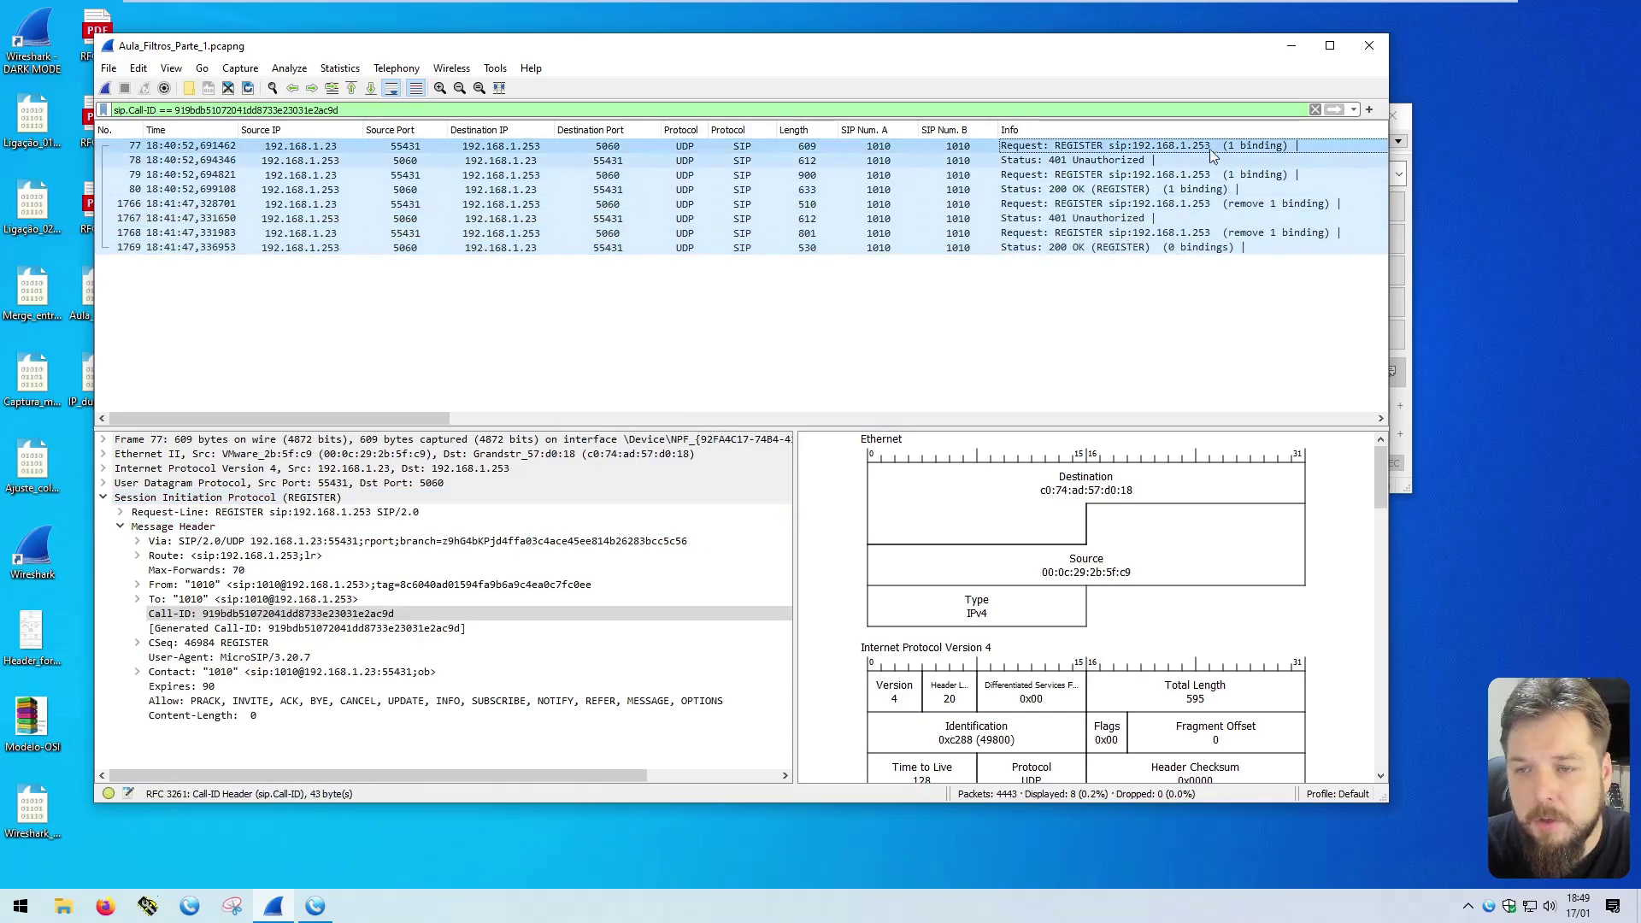
left_click(1257, 203)
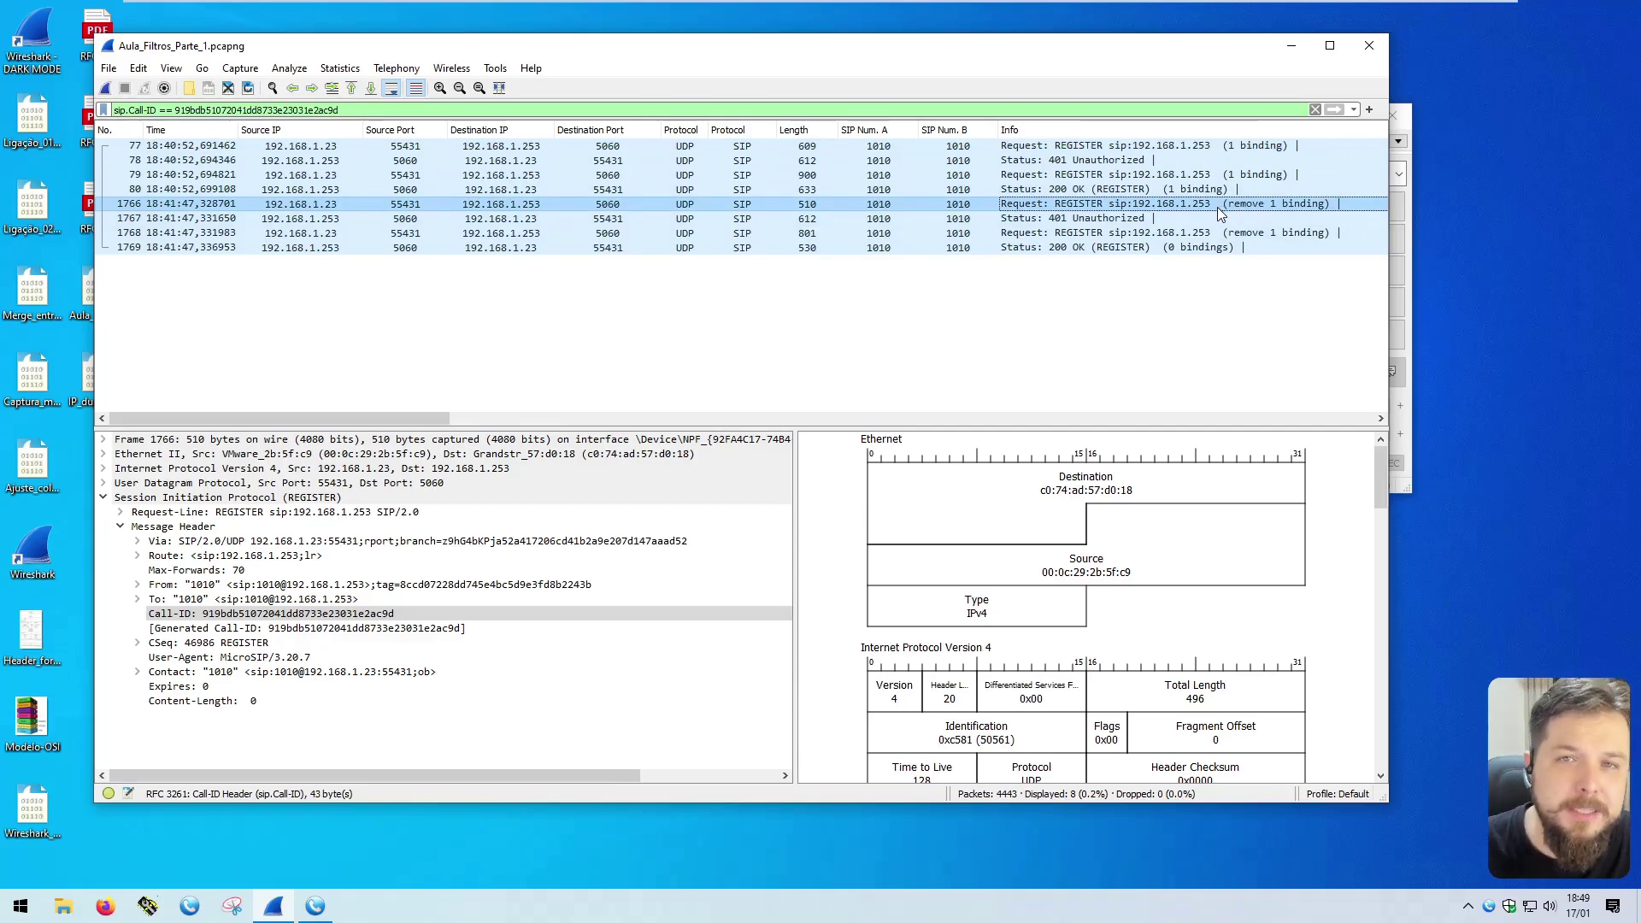
Step: Replace the Call-ID display filter with sip and apply it
left_click_drag(342, 110, 113, 111)
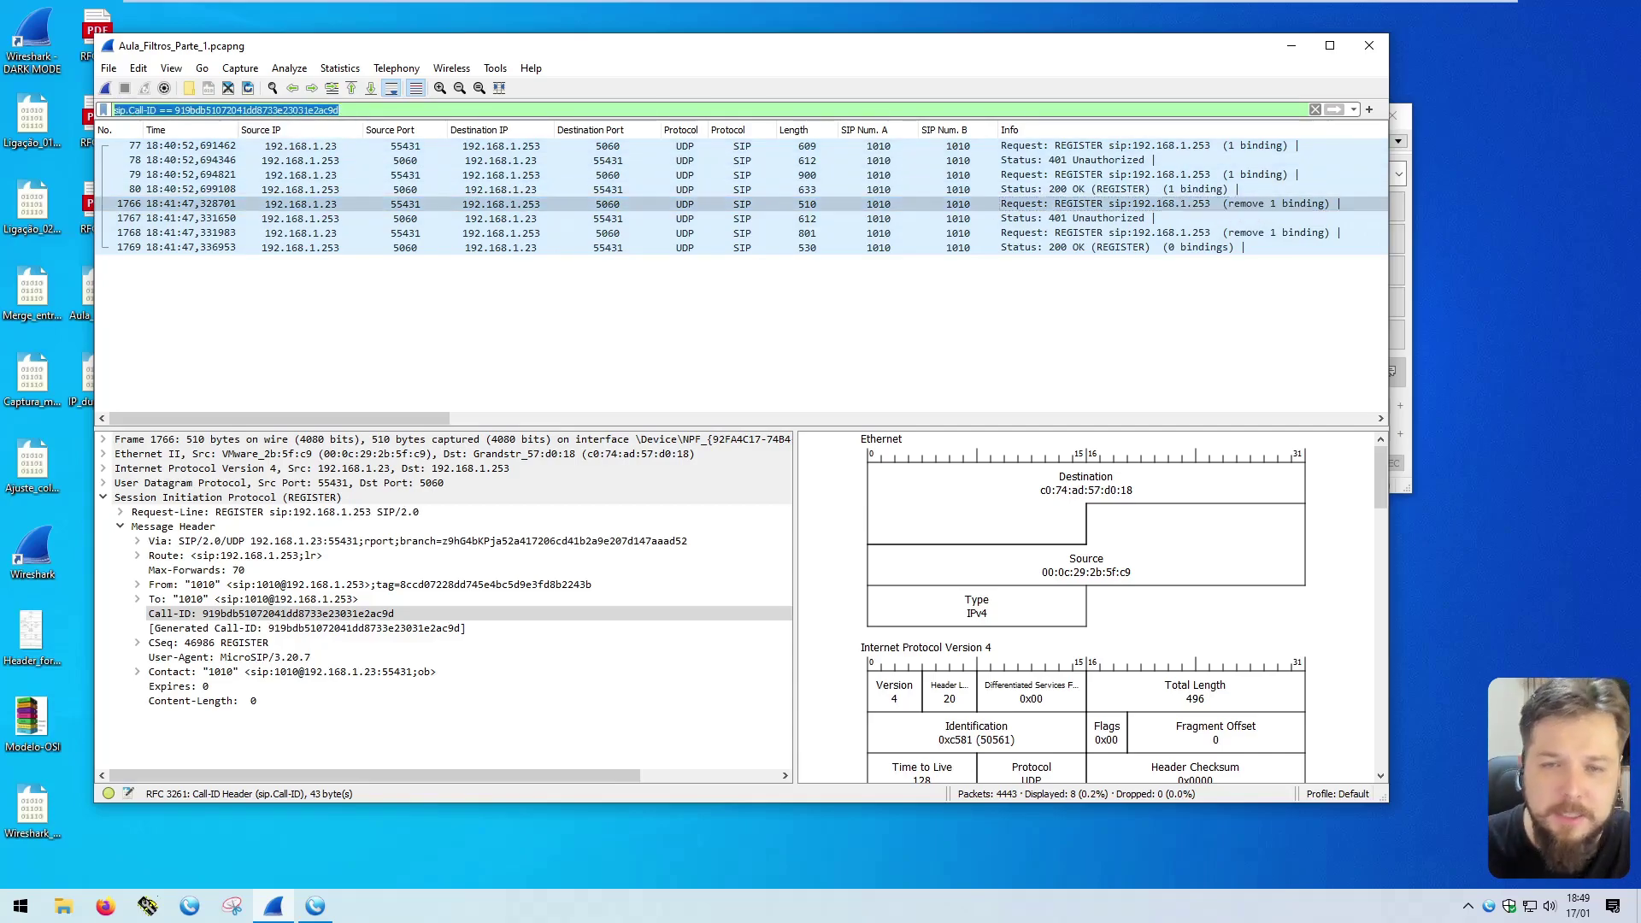
type("sip")
key("Return")
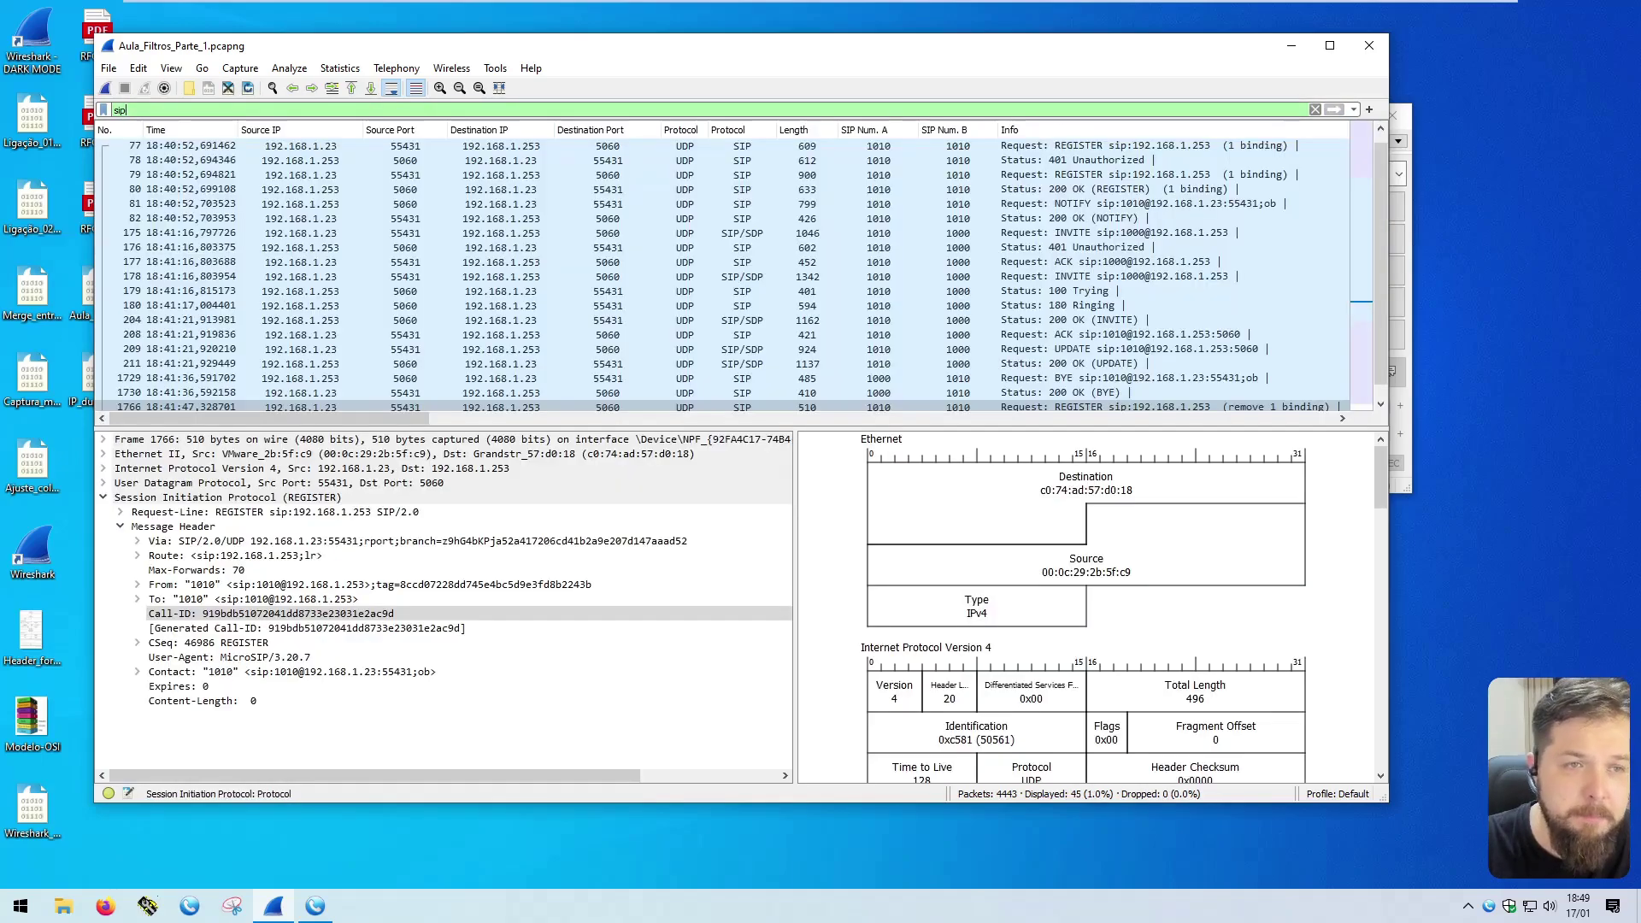
Step: Select INVITE packet 178, from 1010 to 1000, and copy the value of its Call-ID header
left_click(1096, 276)
left_click(878, 278)
left_click(960, 278)
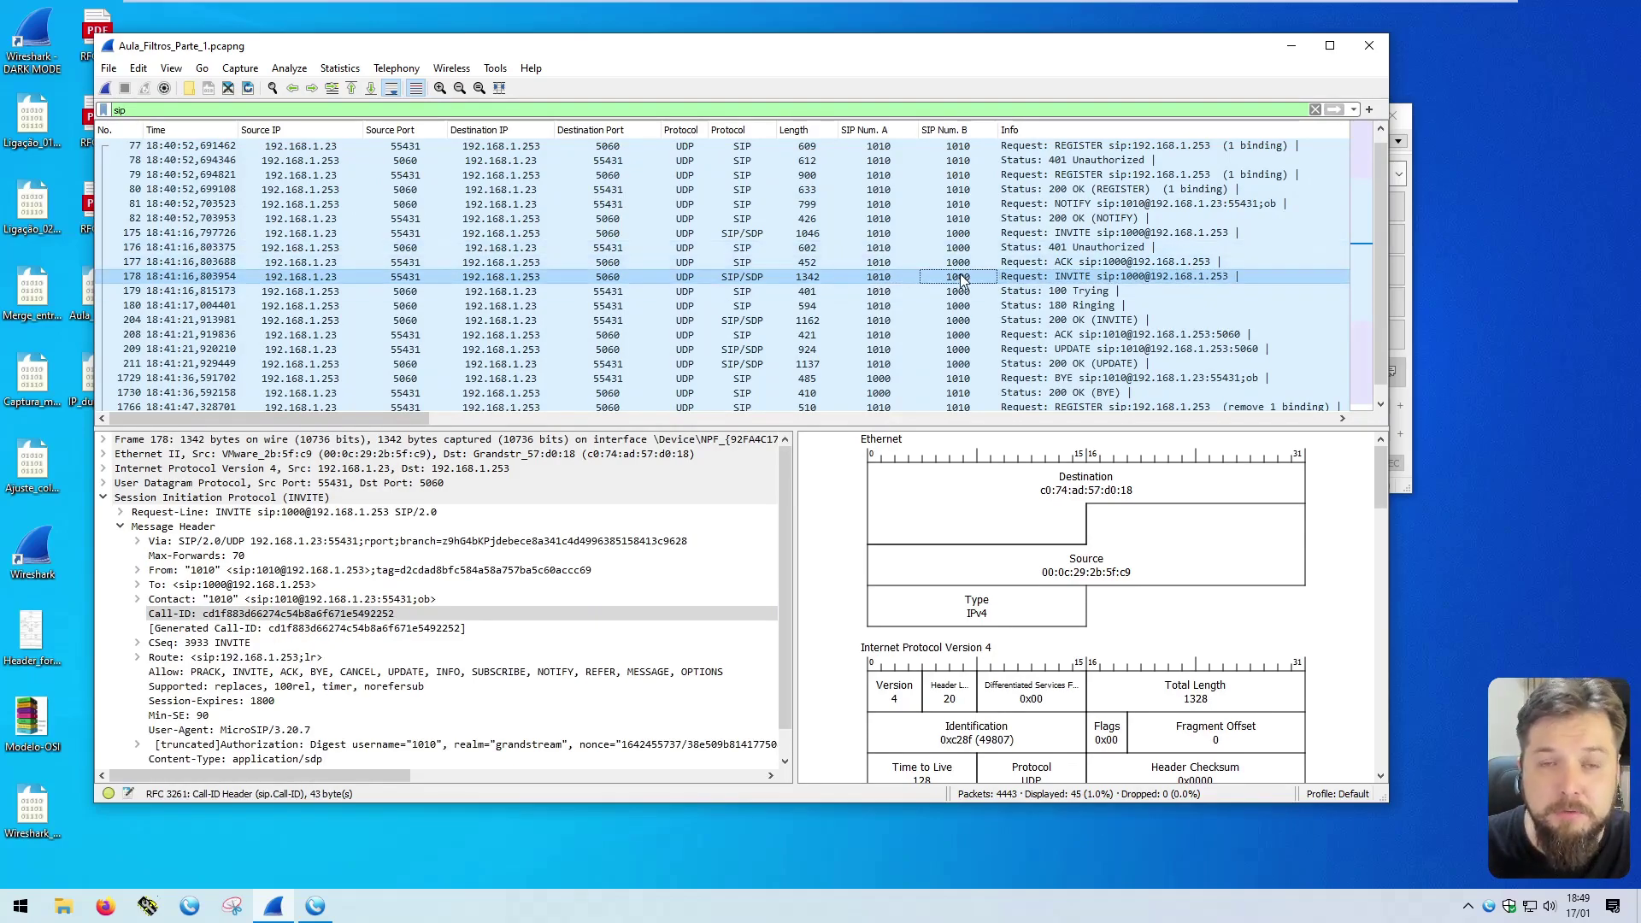
left_click(264, 613)
right_click(265, 614)
mouse_move(342, 423)
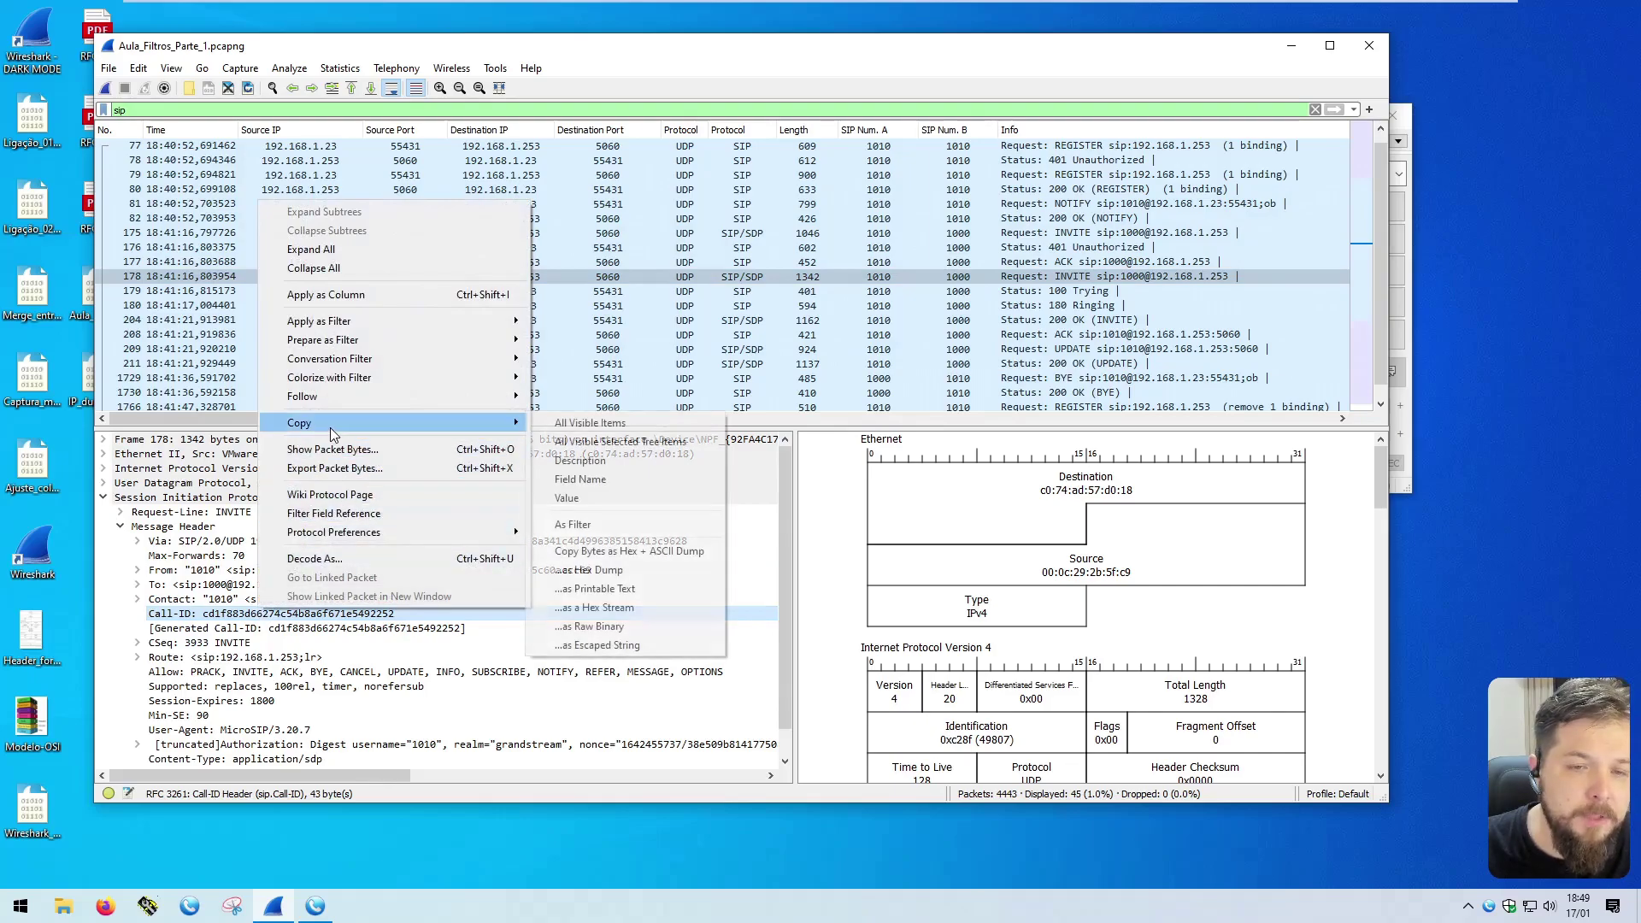
left_click(575, 499)
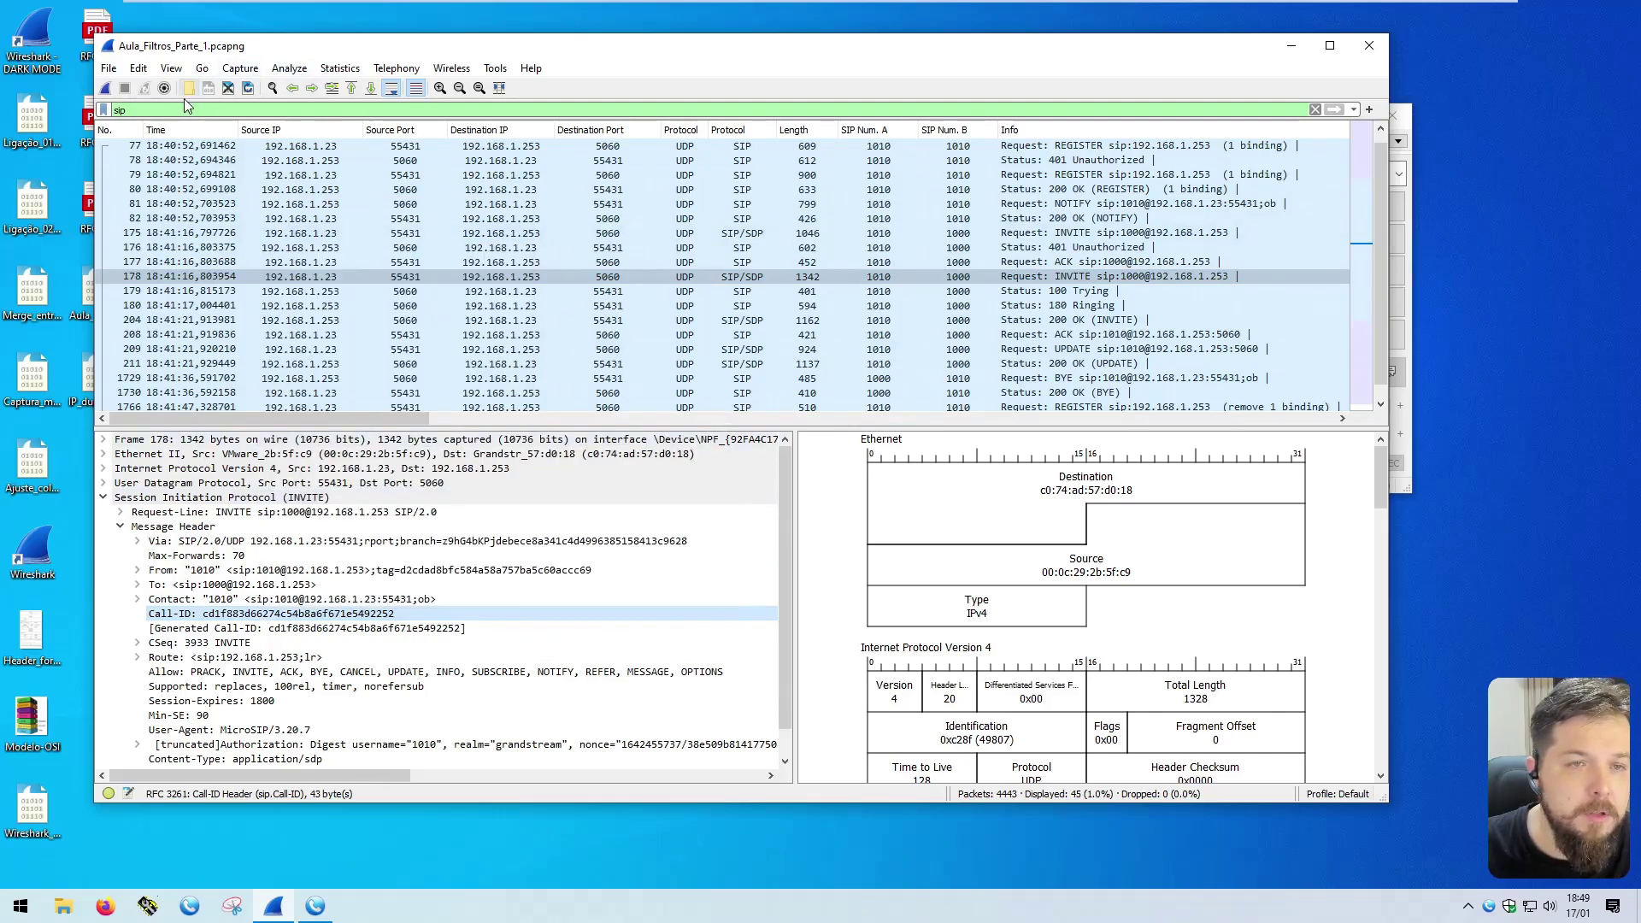
Step: Apply the display filter sip.Call-ID == with the Call-ID copied from the INVITE, and select INVITE packet 178
left_click(126, 109)
type(".")
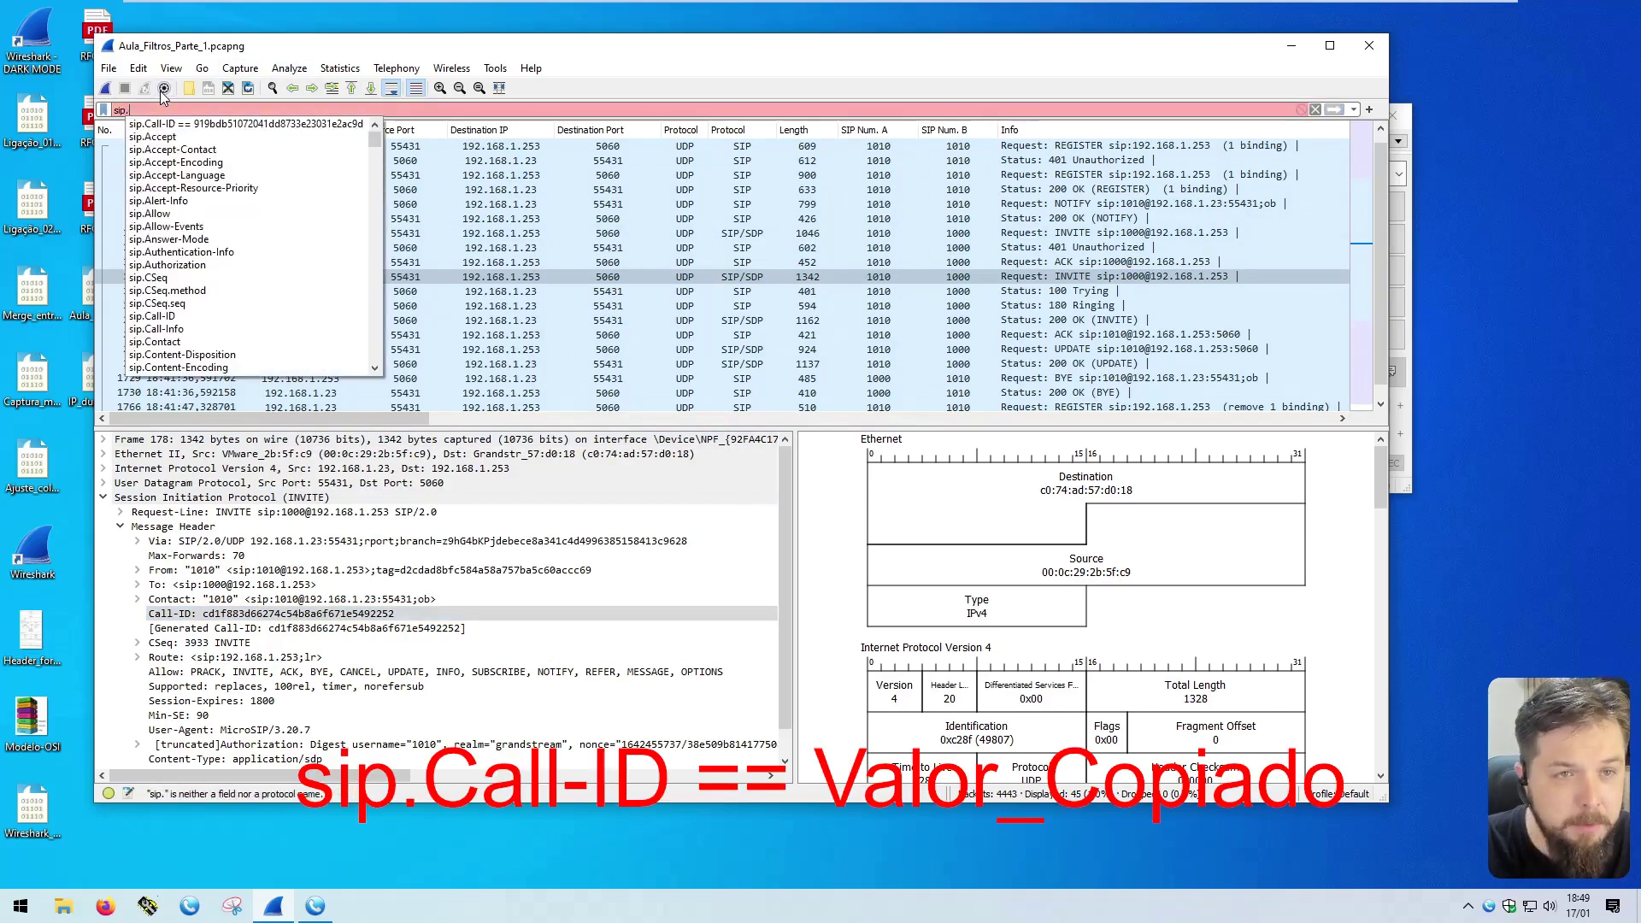
type("Call-ID ==")
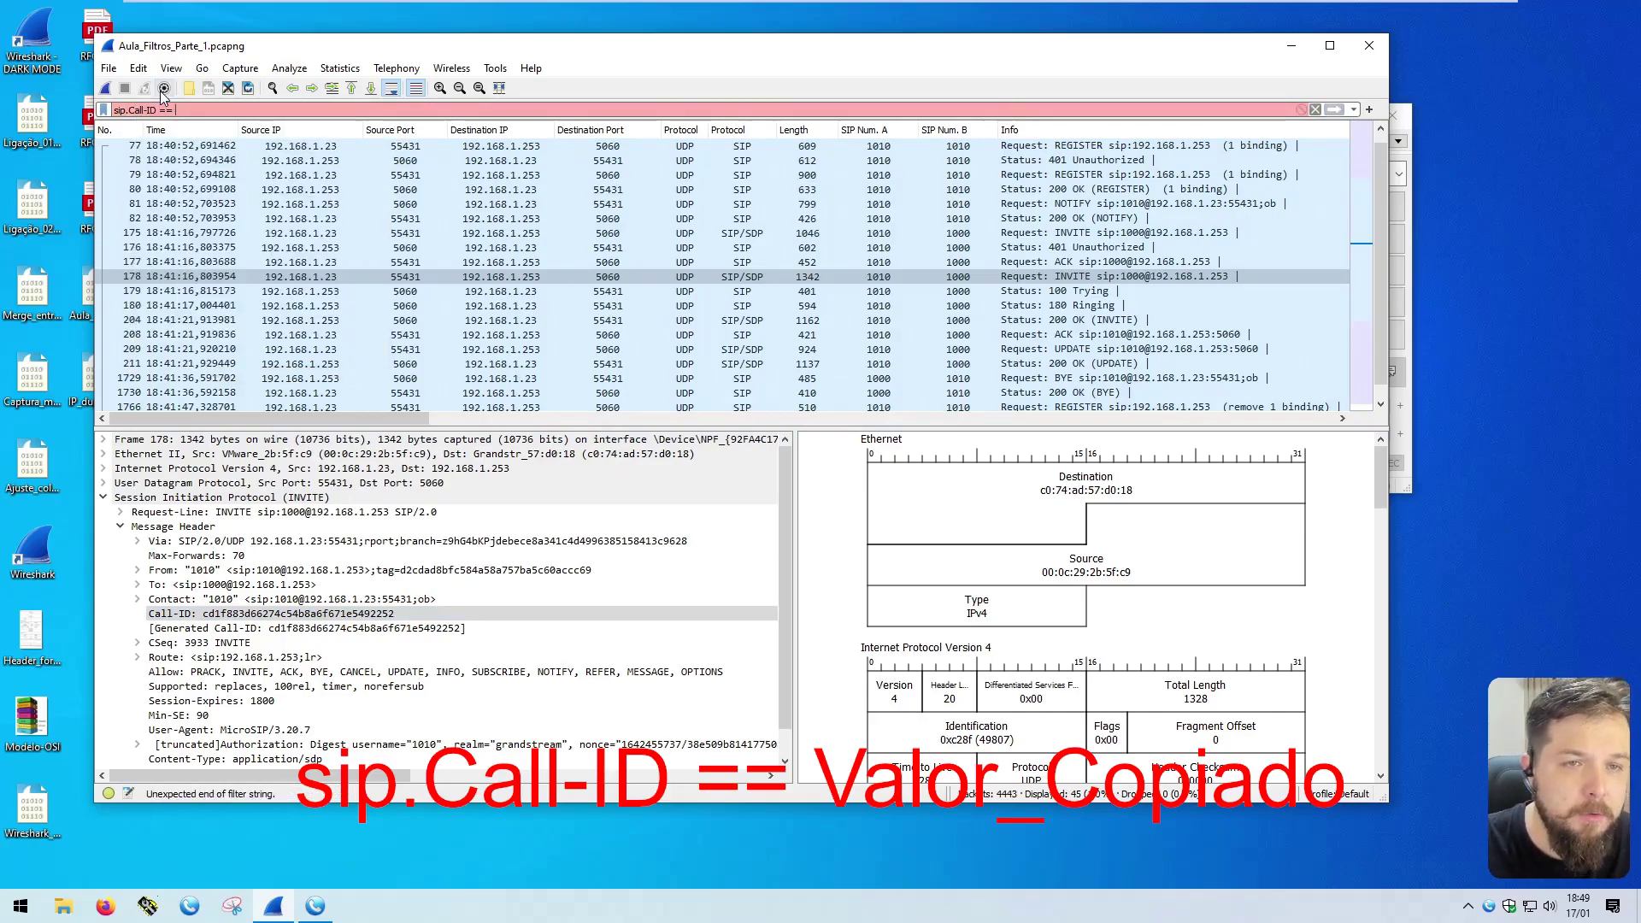
key("ctrl+v")
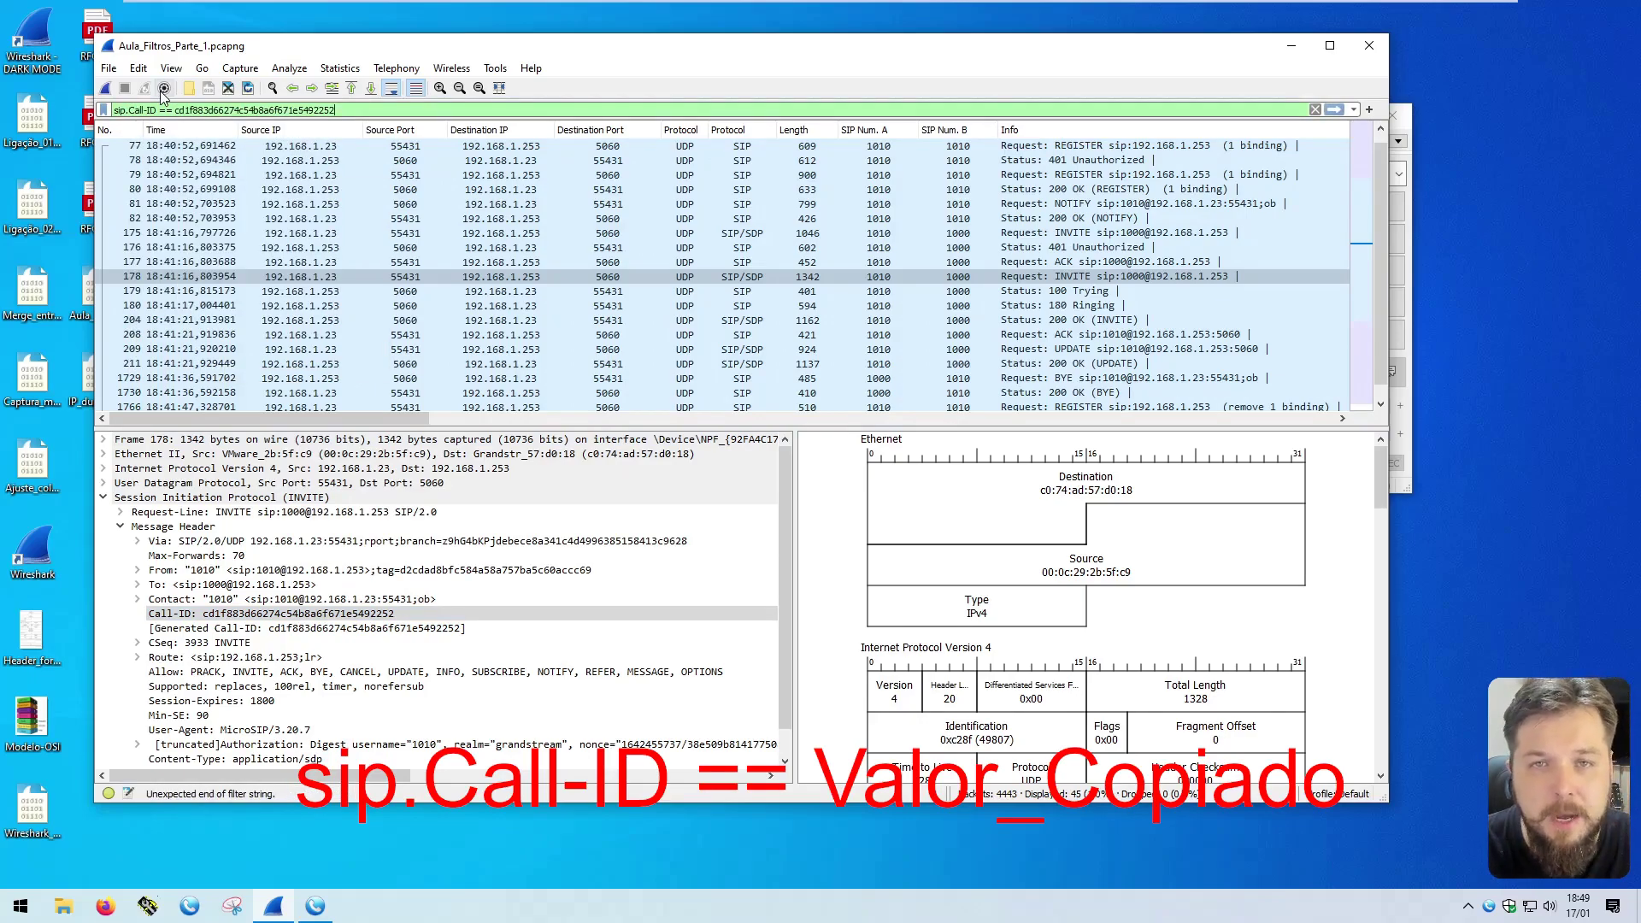
key("Return")
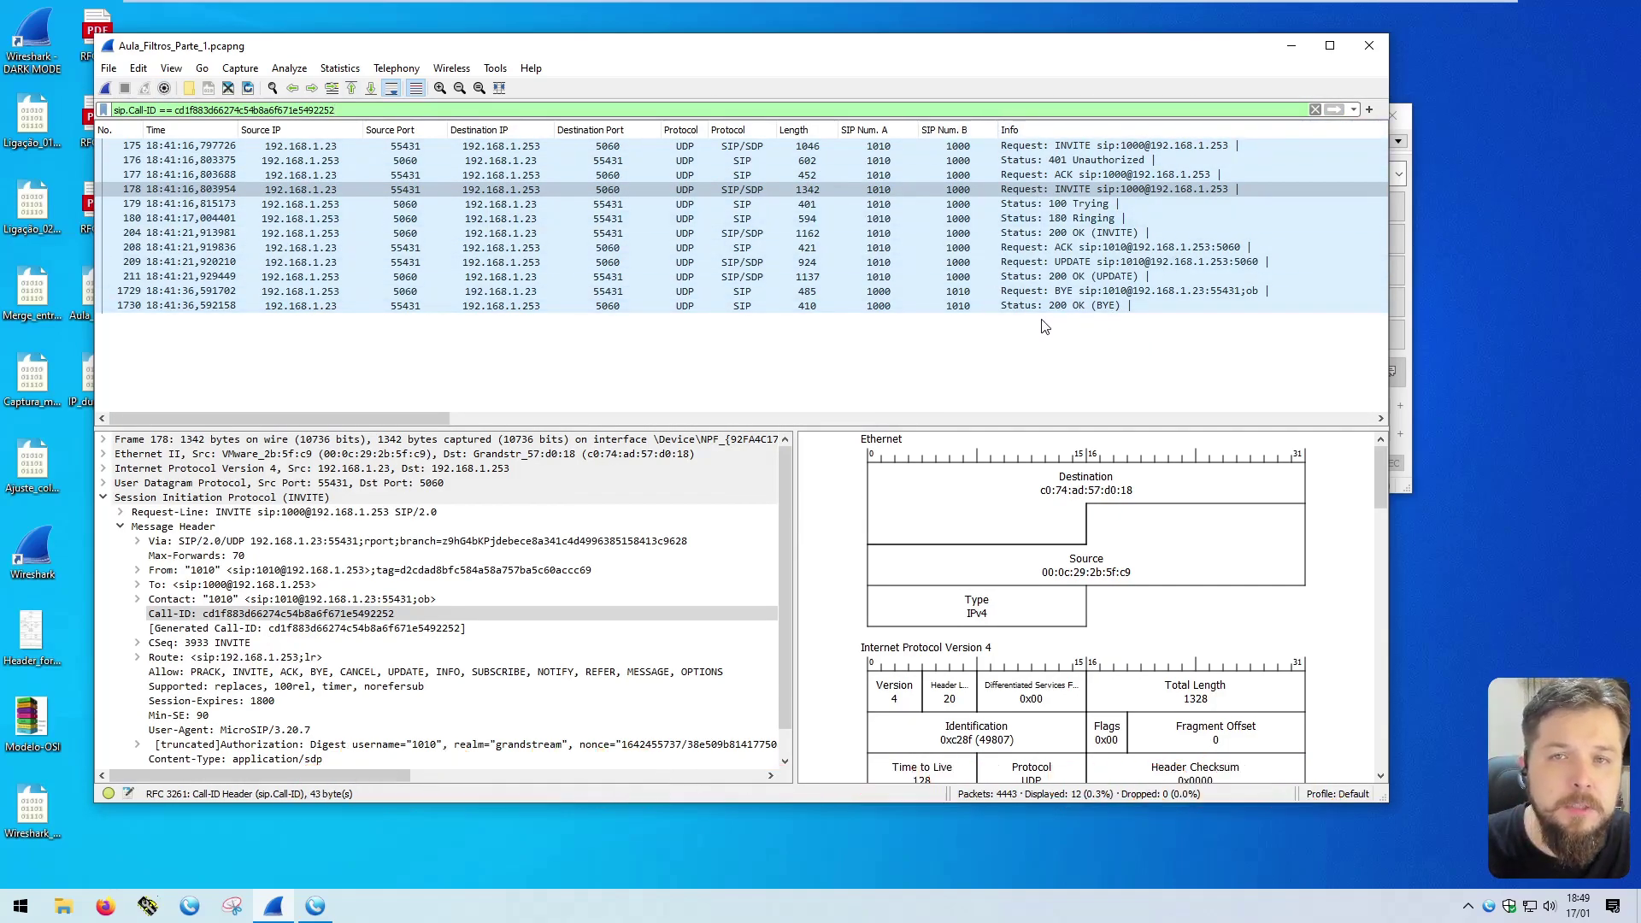
left_click(955, 192)
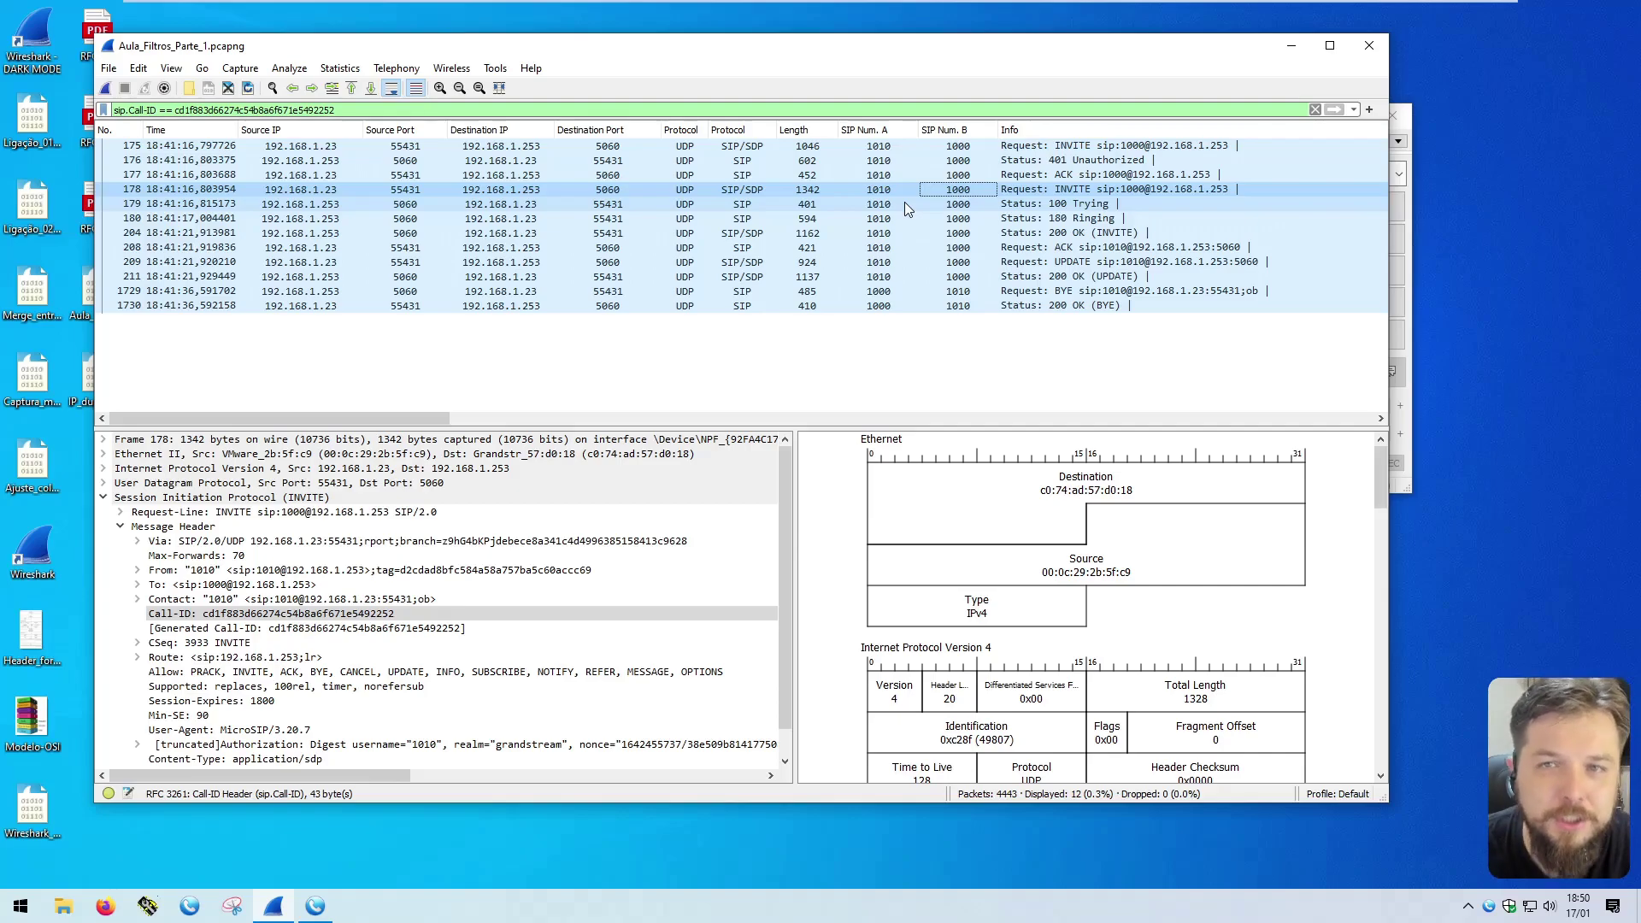
Step: Clear the Call-ID display filter and apply the filter sip instead
triple_click(222, 110)
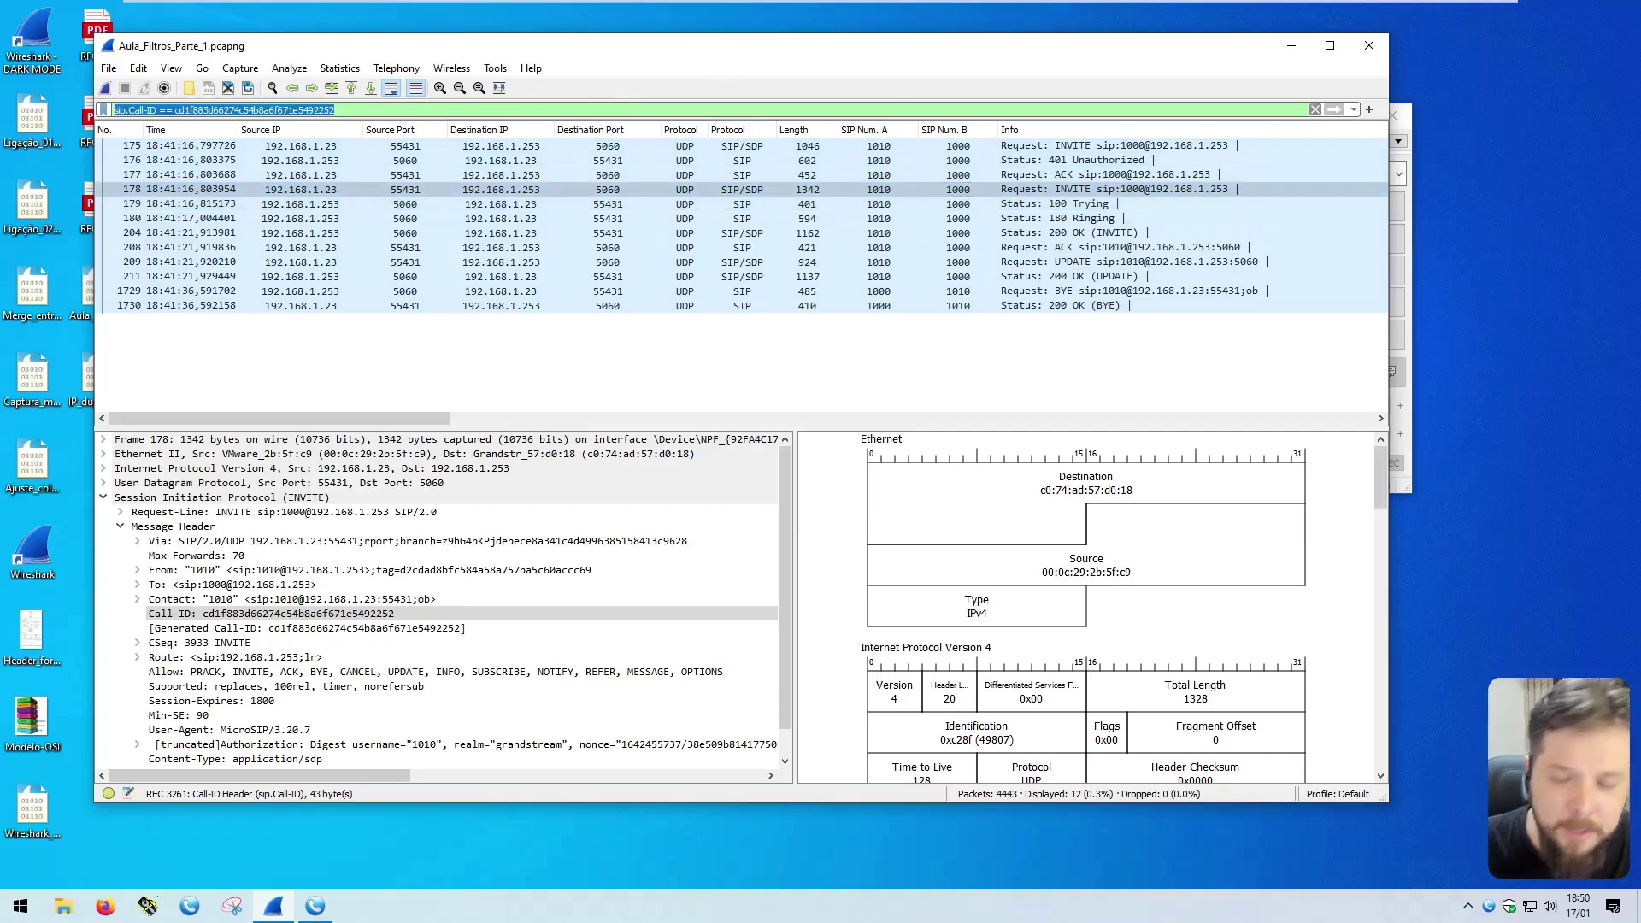
key("BackSpace")
key("Return")
type("sip")
key("Return")
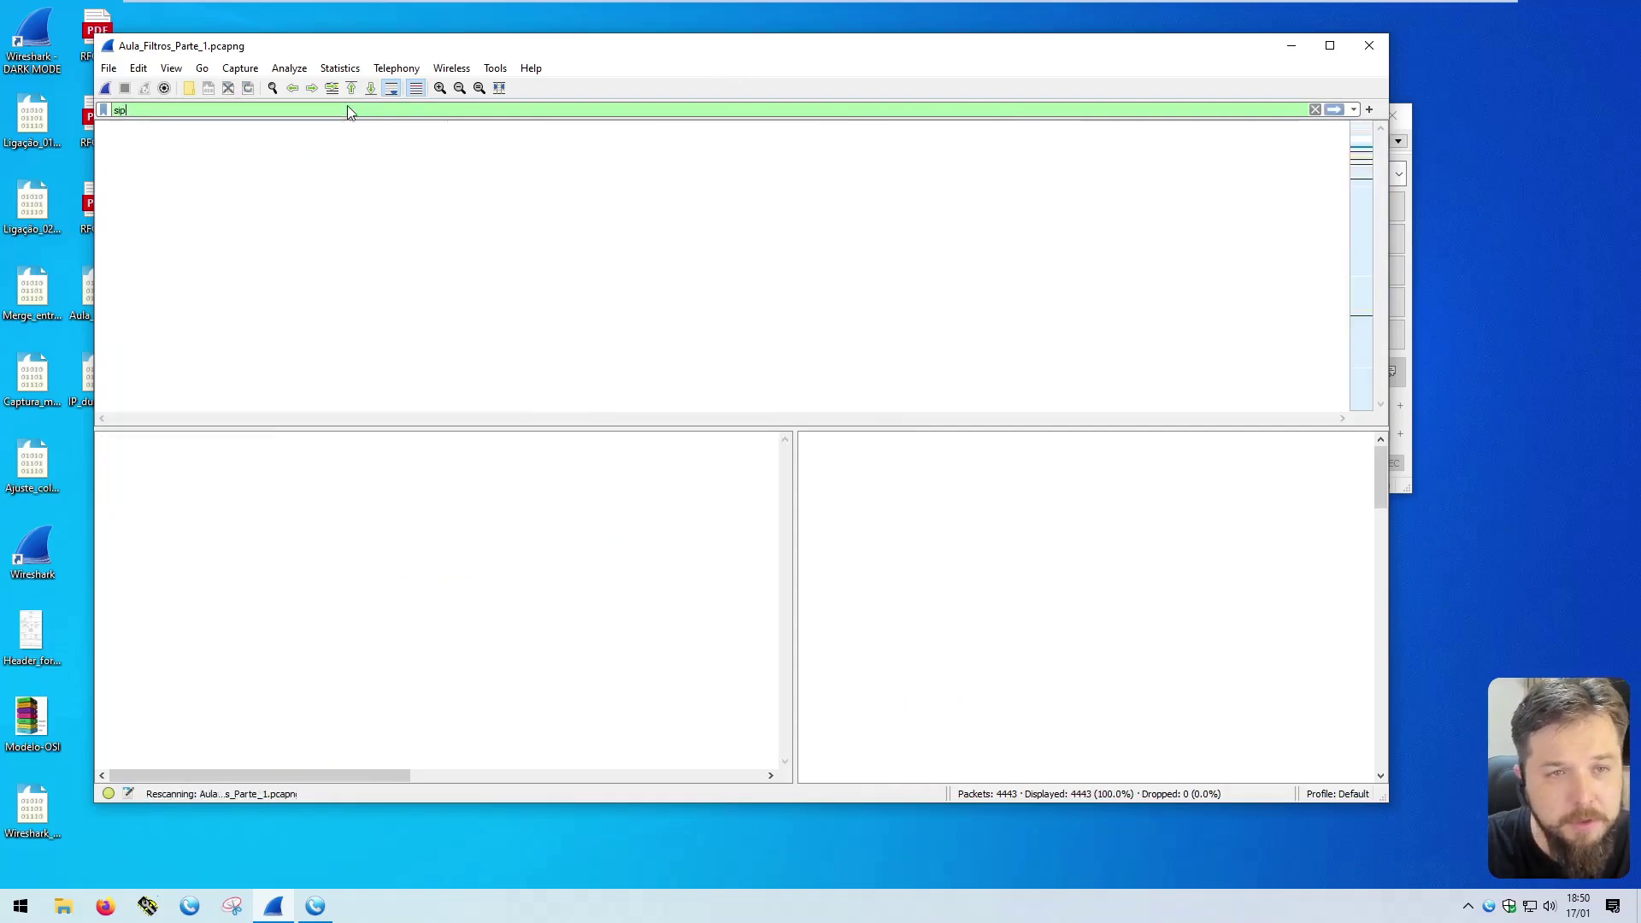
Step: Select INVITE packet 175, expand its SIP Request-Line and select the Method field to check its filter name
left_click(1099, 363)
scroll(979, 376, "up", 1)
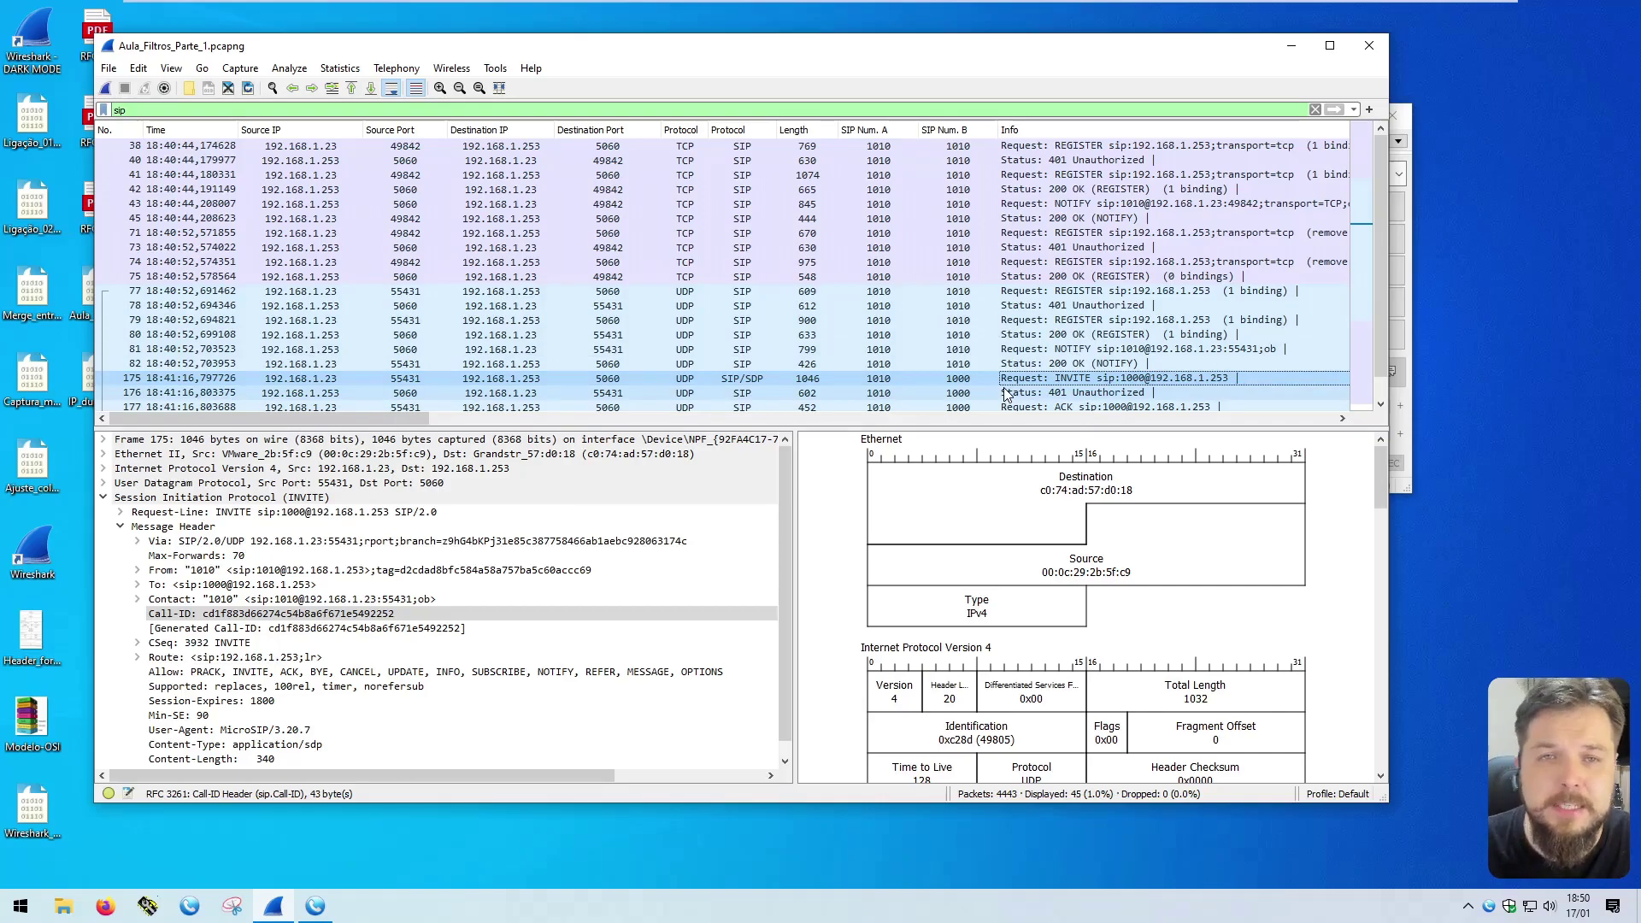
left_click(181, 110)
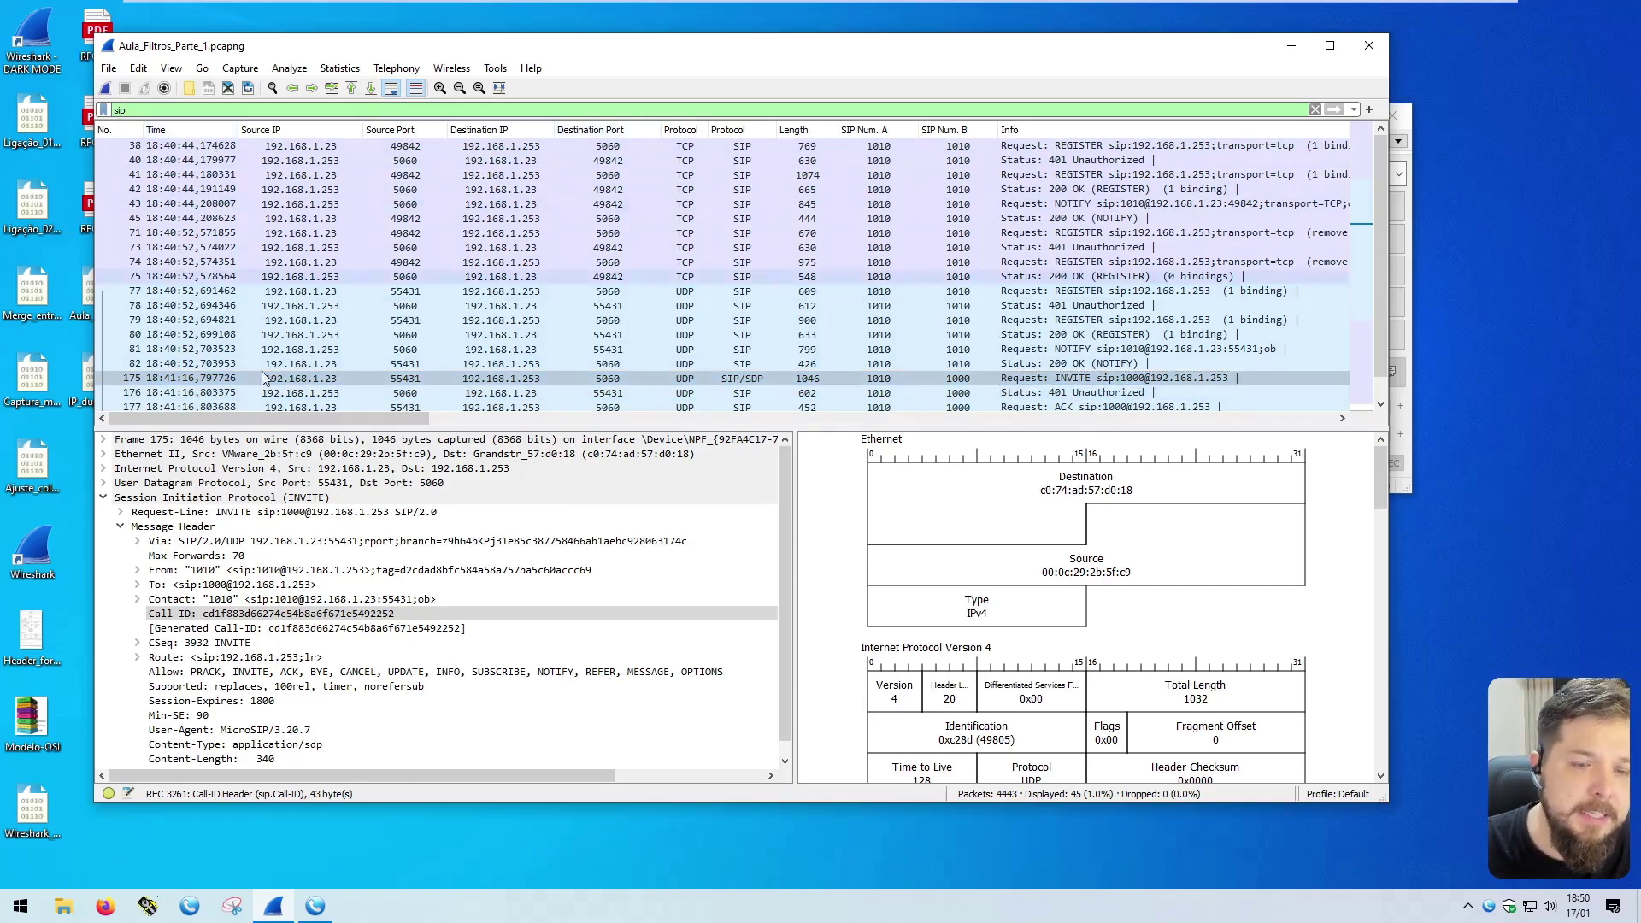
left_click(120, 512)
left_click(179, 526)
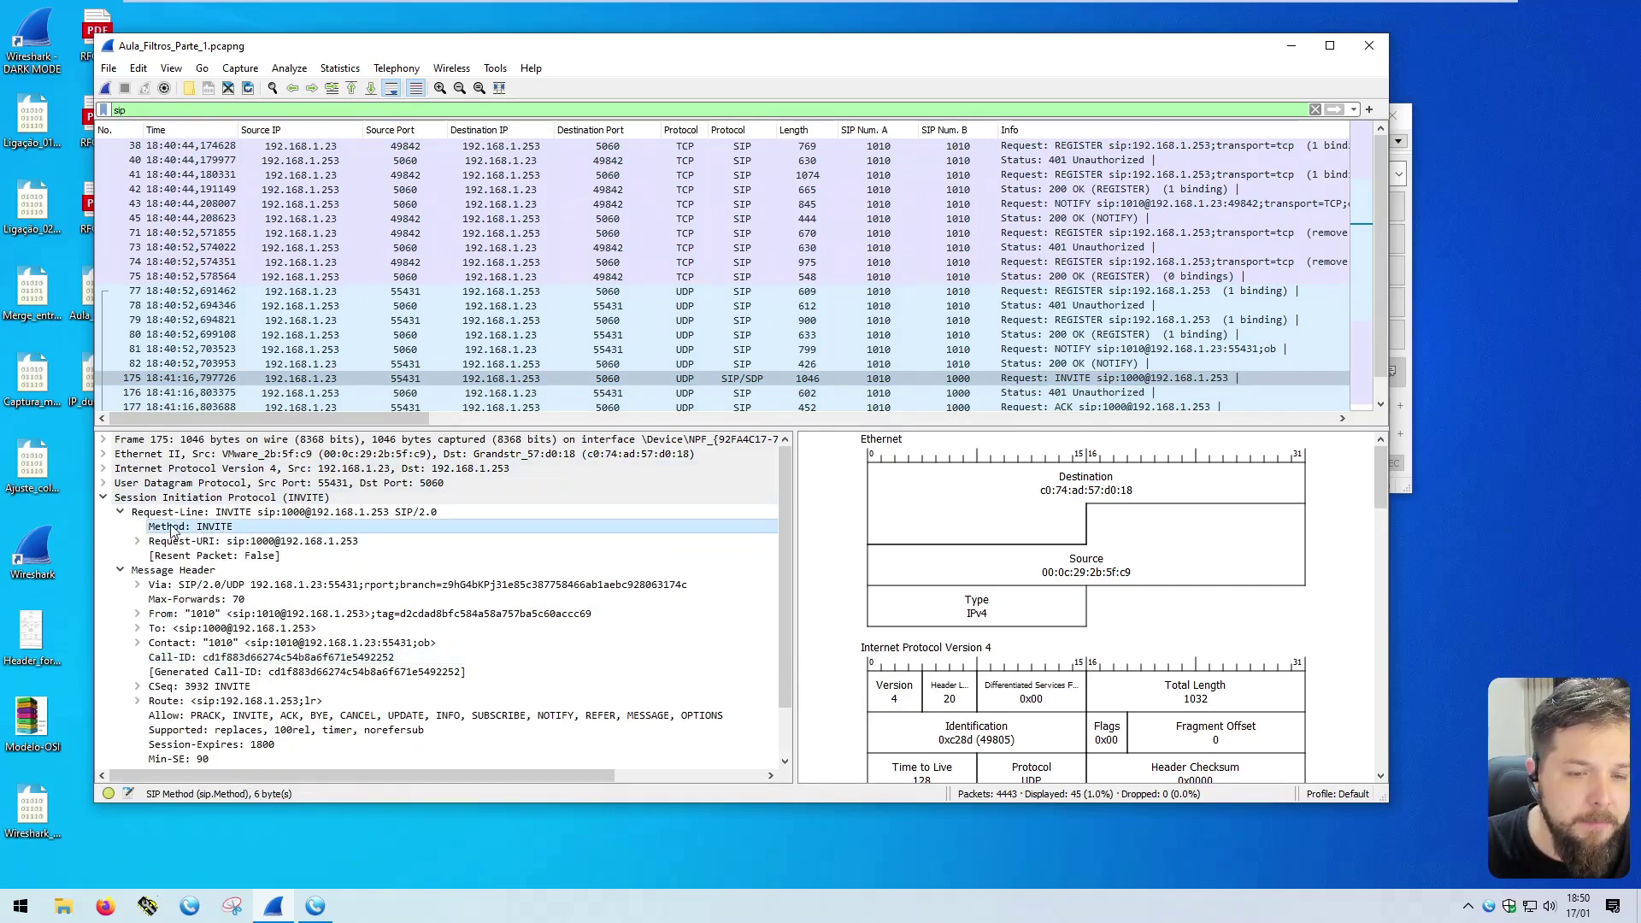
left_click(247, 499)
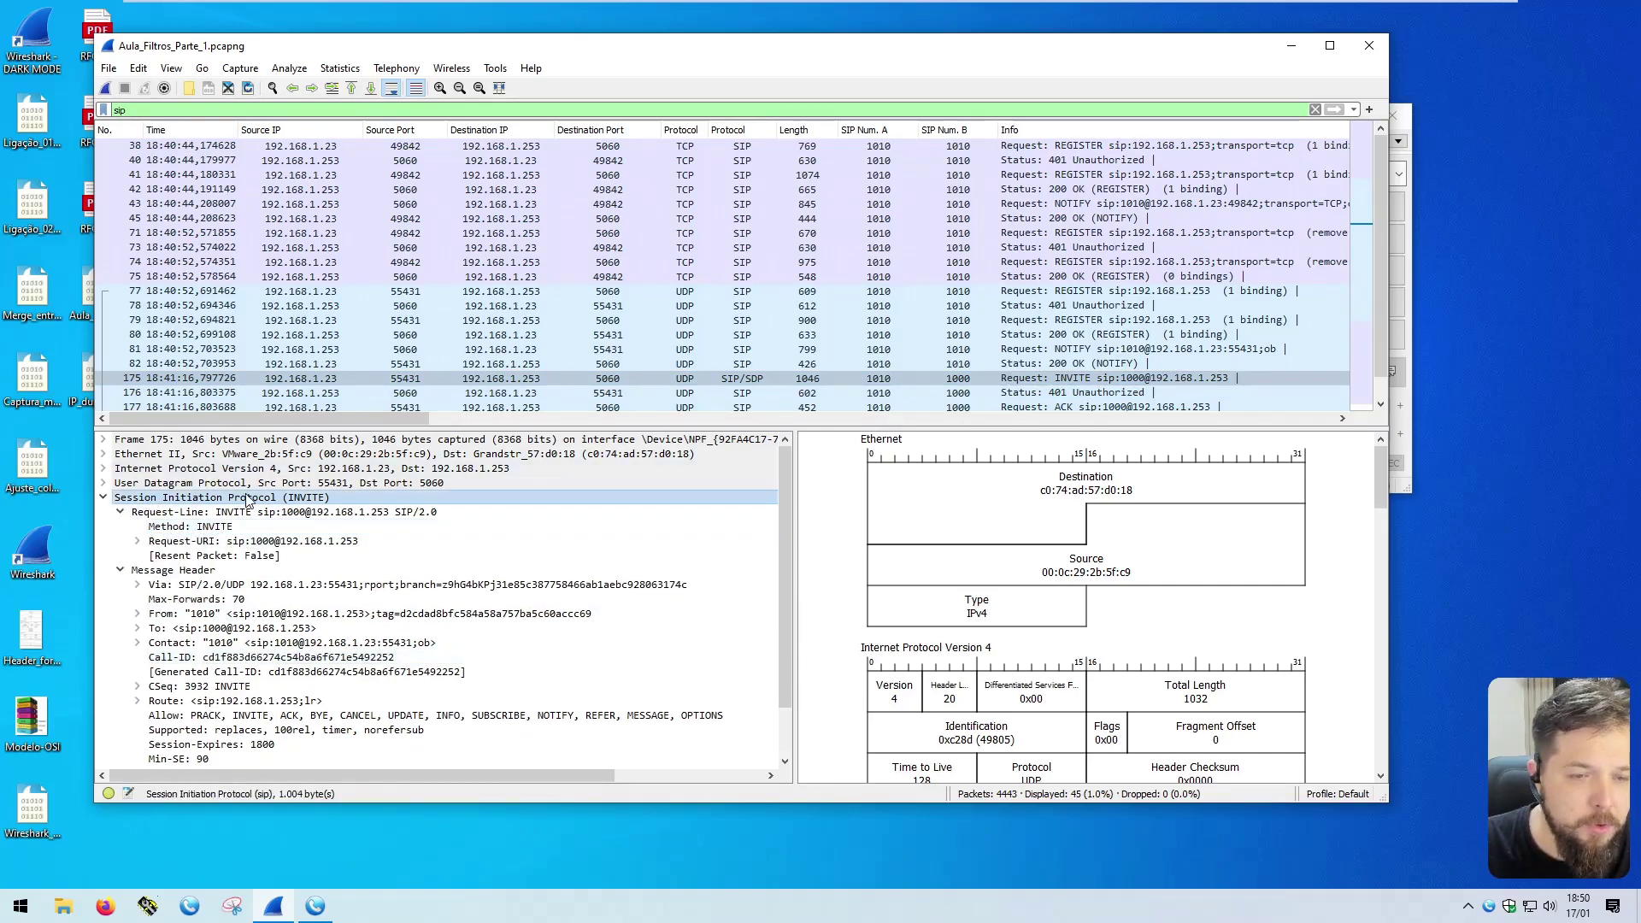
left_click(189, 528)
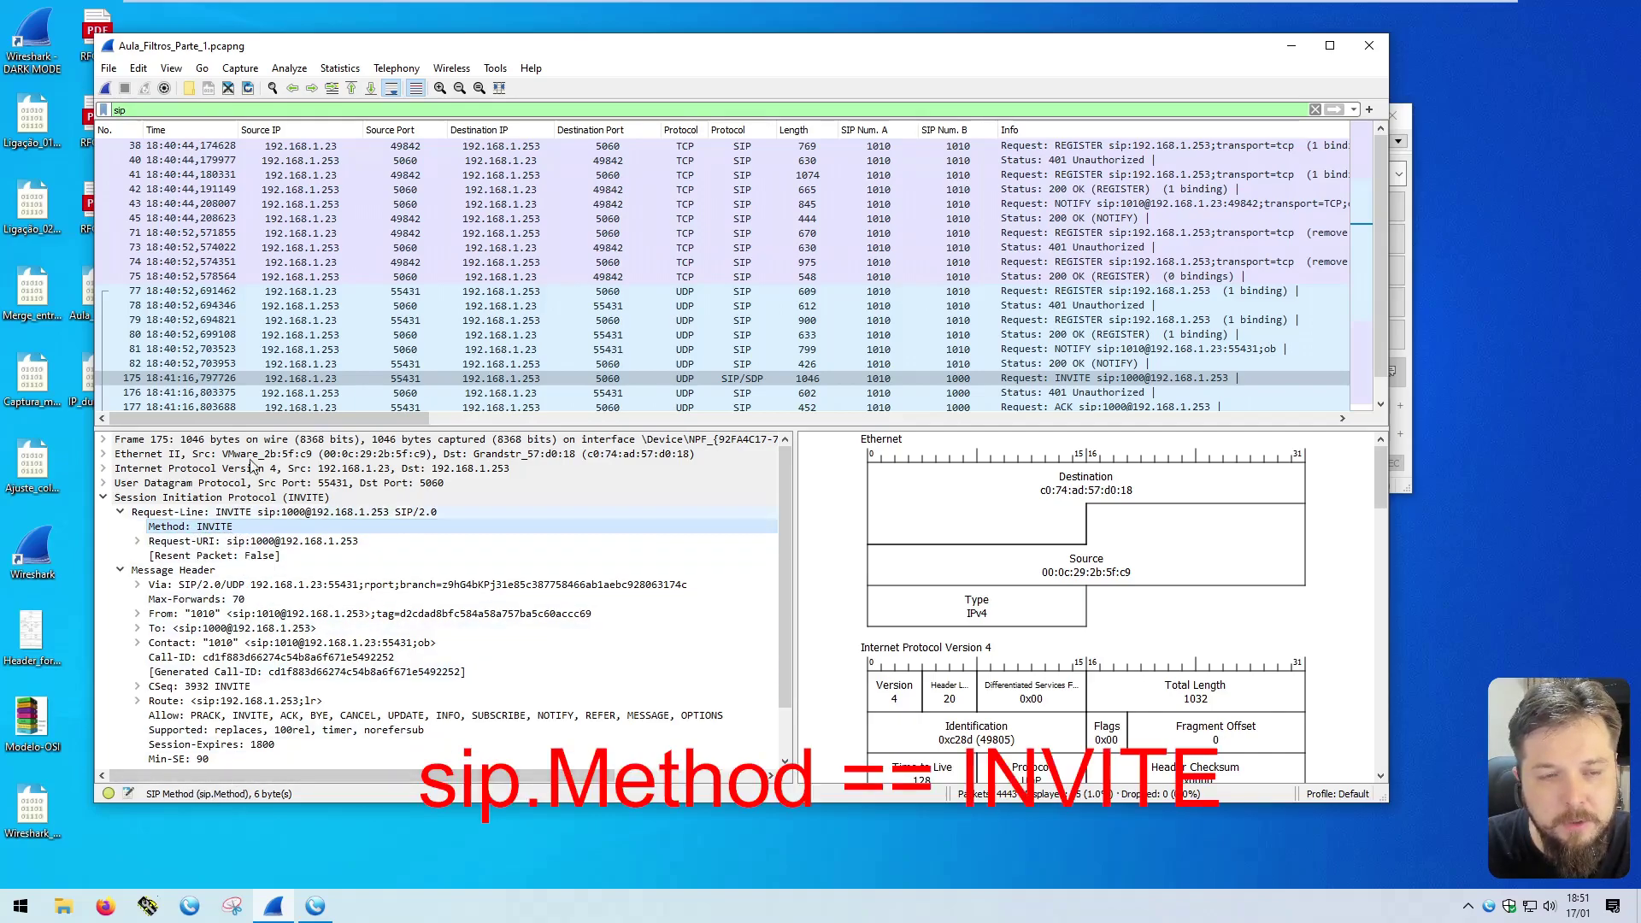
Step: Apply the display filter sip.Method == INVITE and check the transport protocol of INVITE packets 178 and 1820
left_click(187, 108)
type(".")
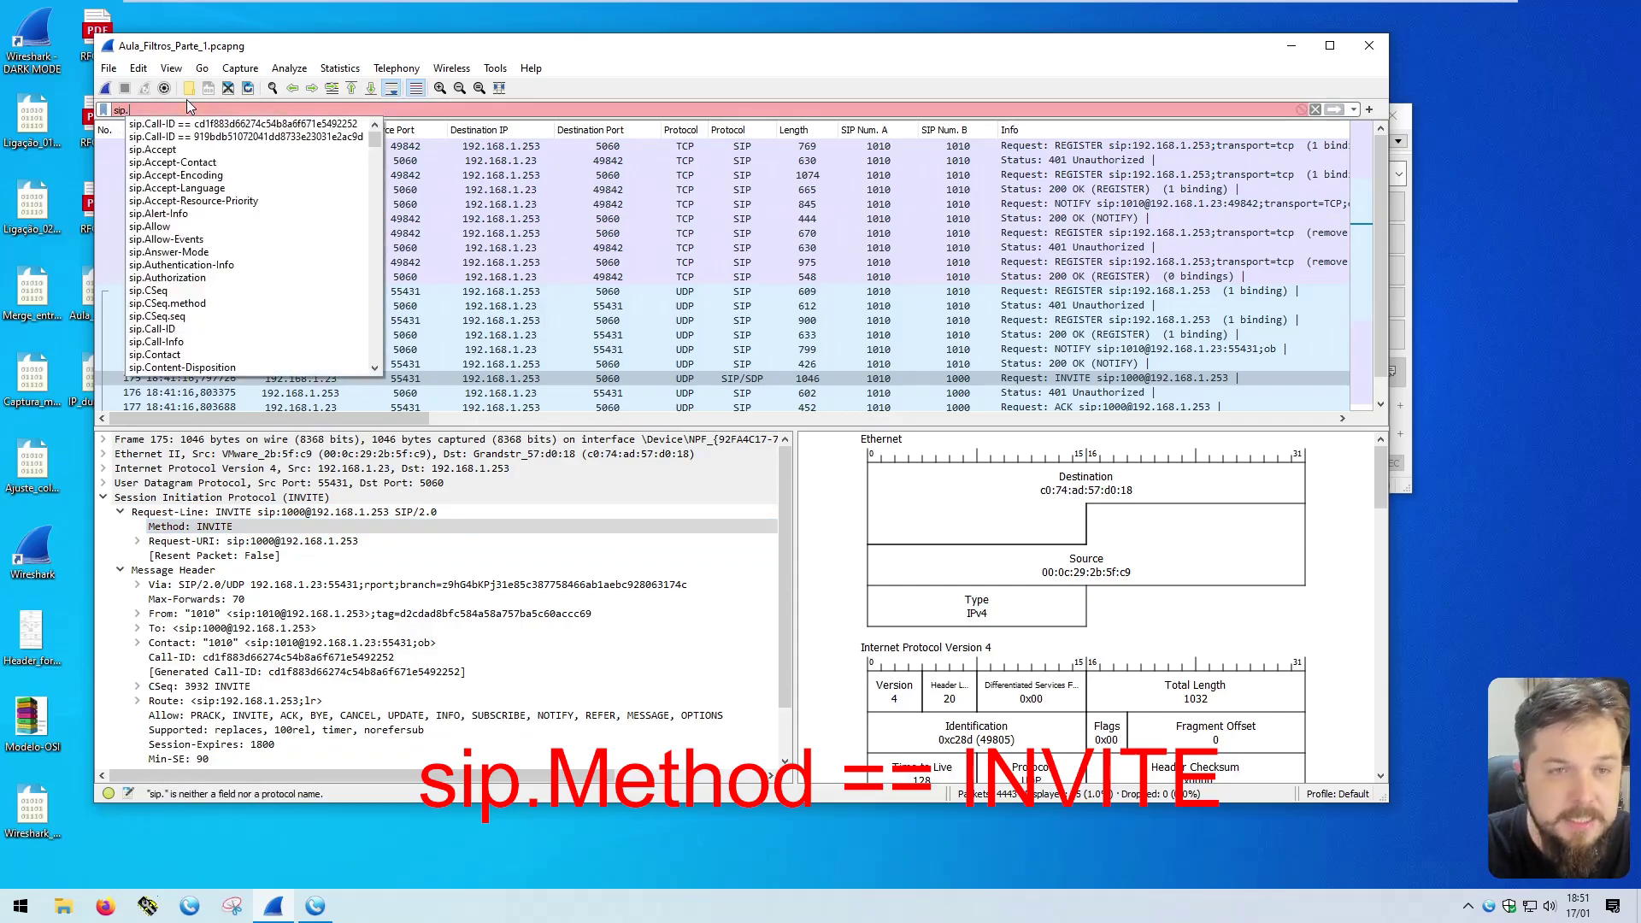
type("Method == INVITE")
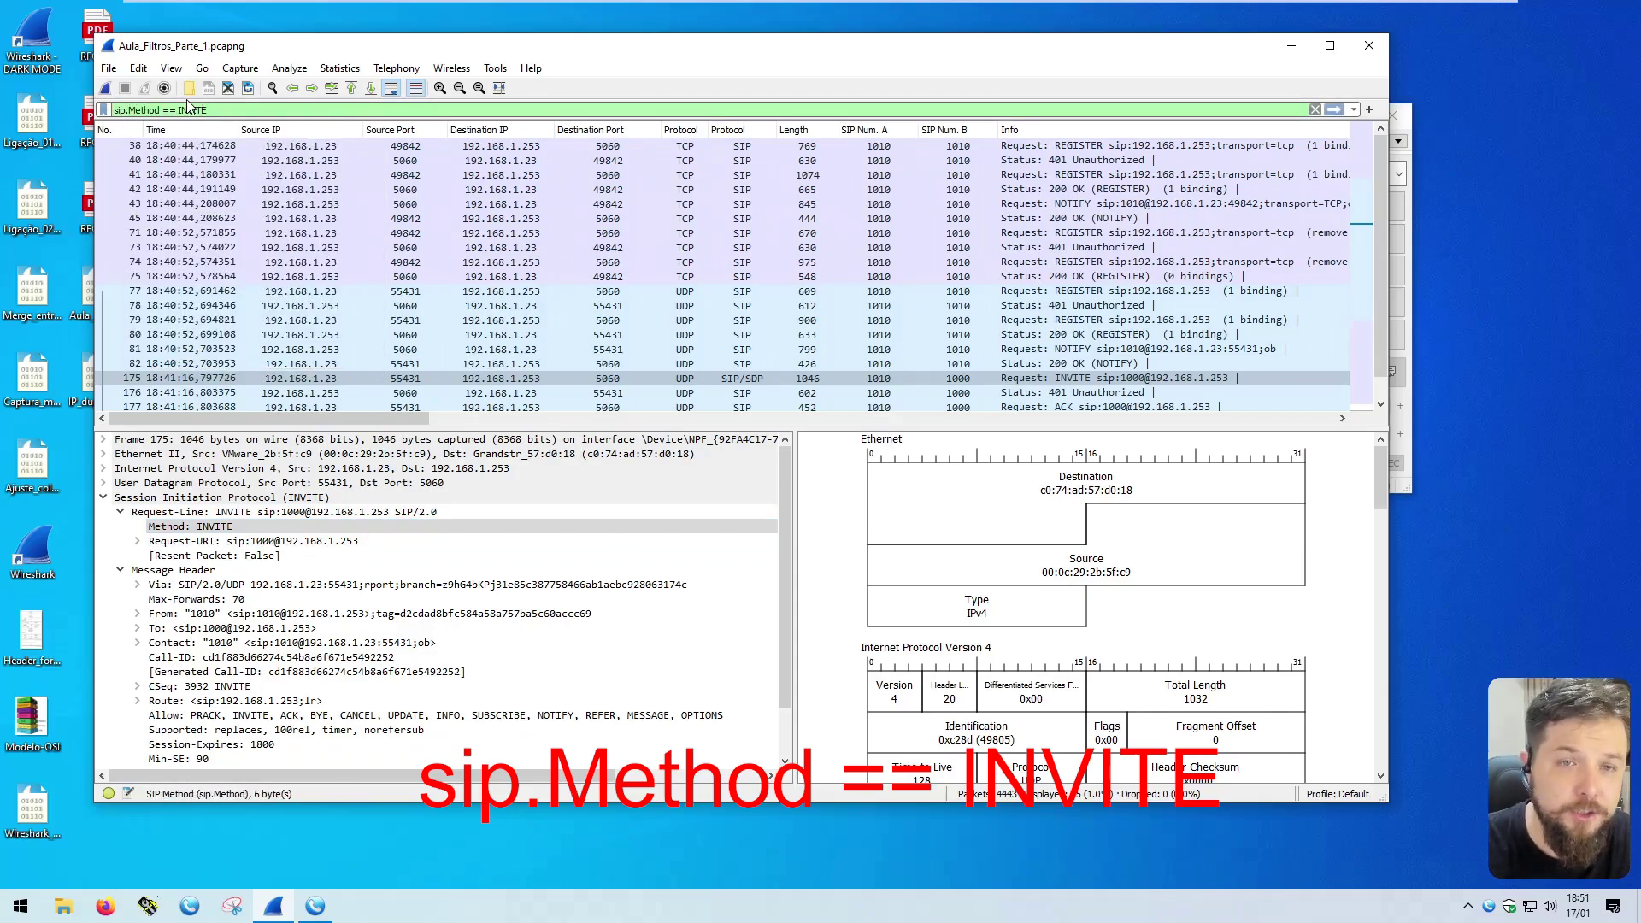
key("Return")
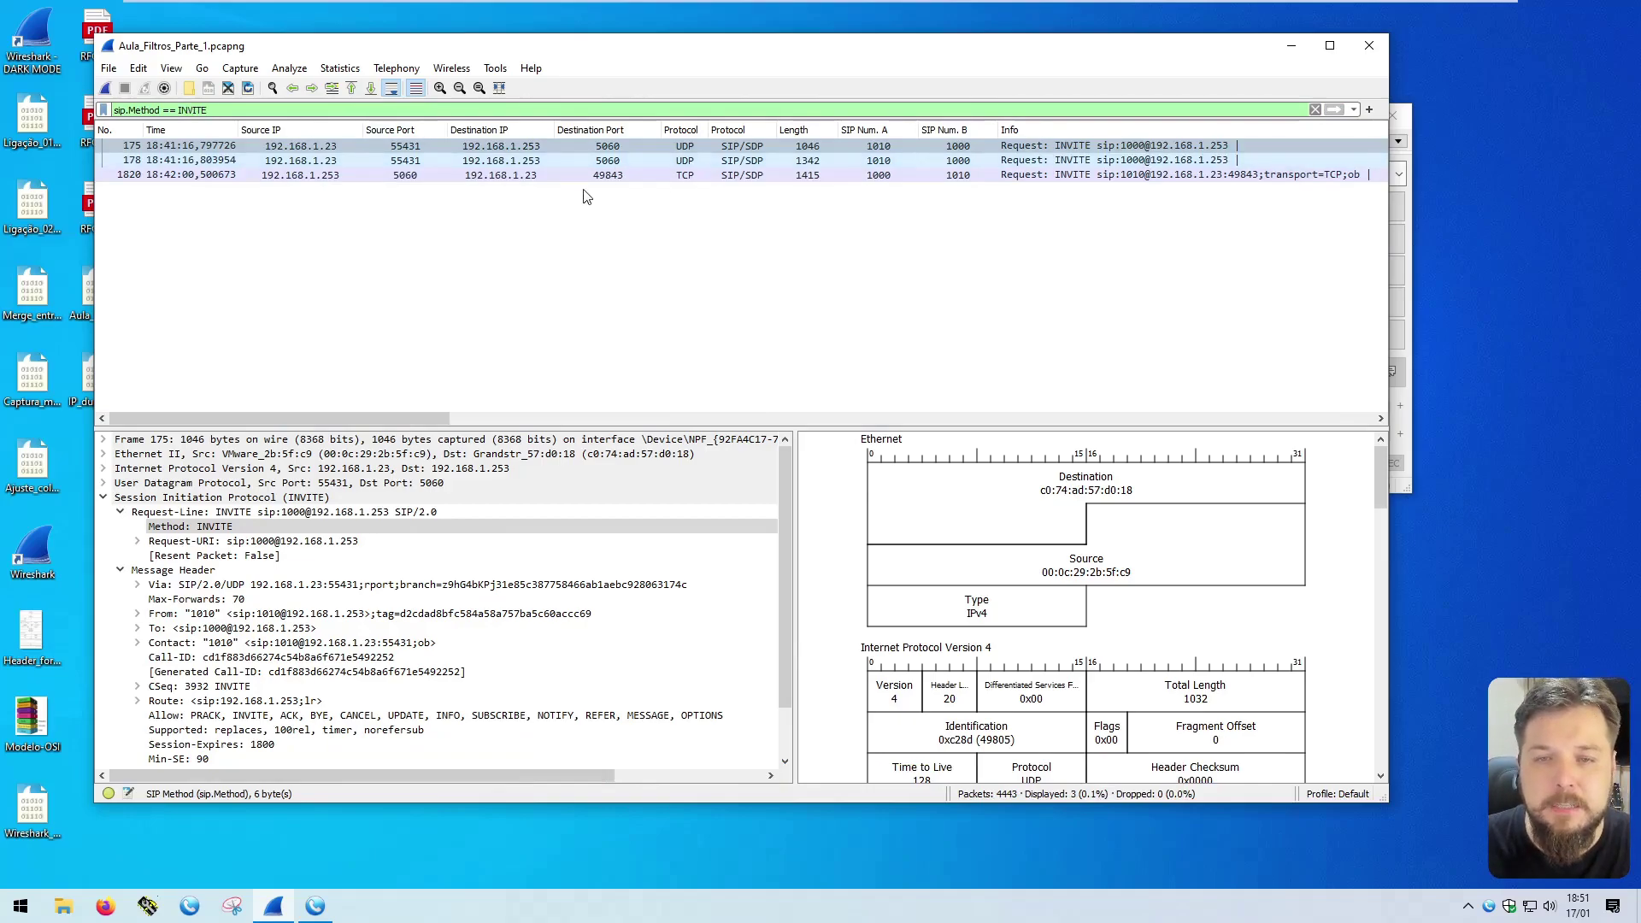
left_click(686, 161)
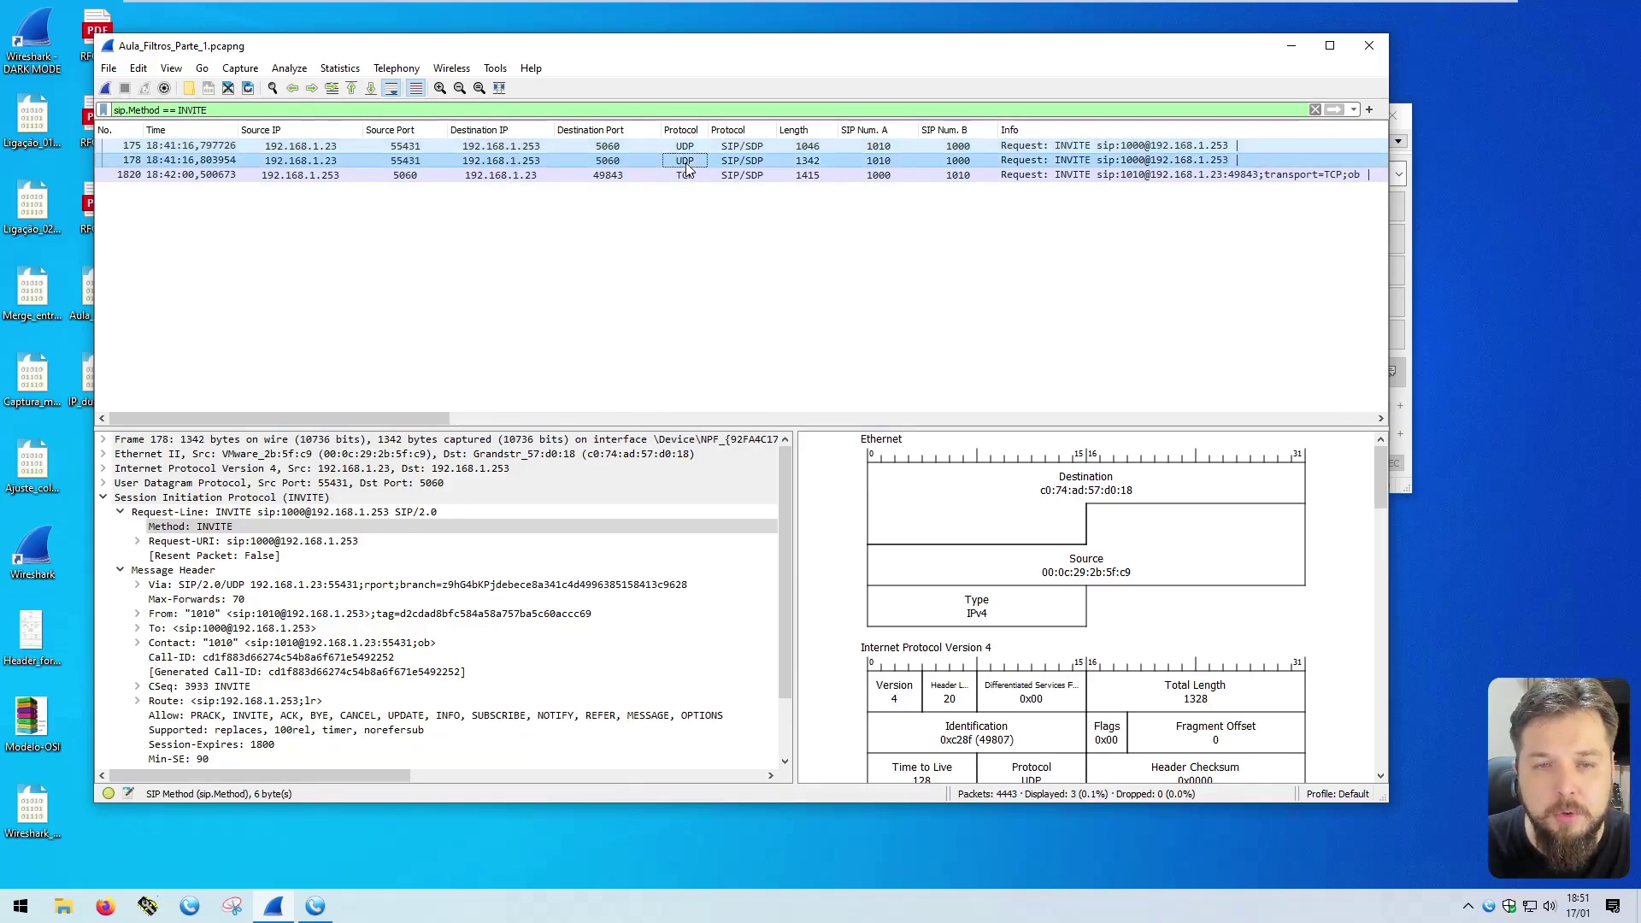
left_click(684, 176)
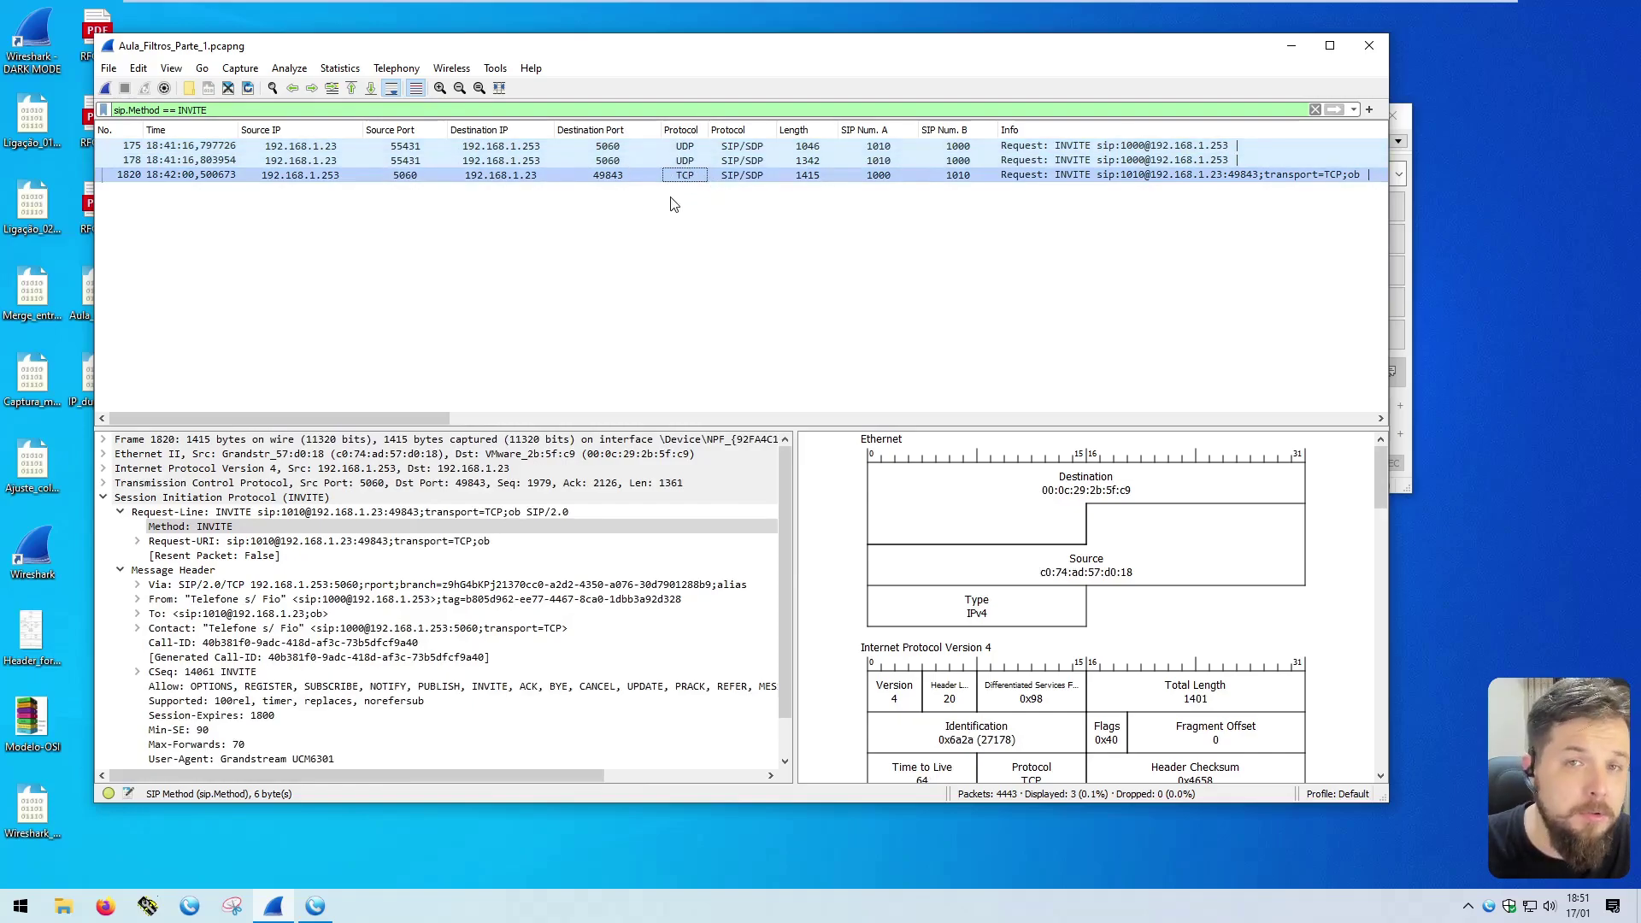
Step: Change the method in the display filter to REGISTER and apply sip.Method == REGISTER
double_click(192, 110)
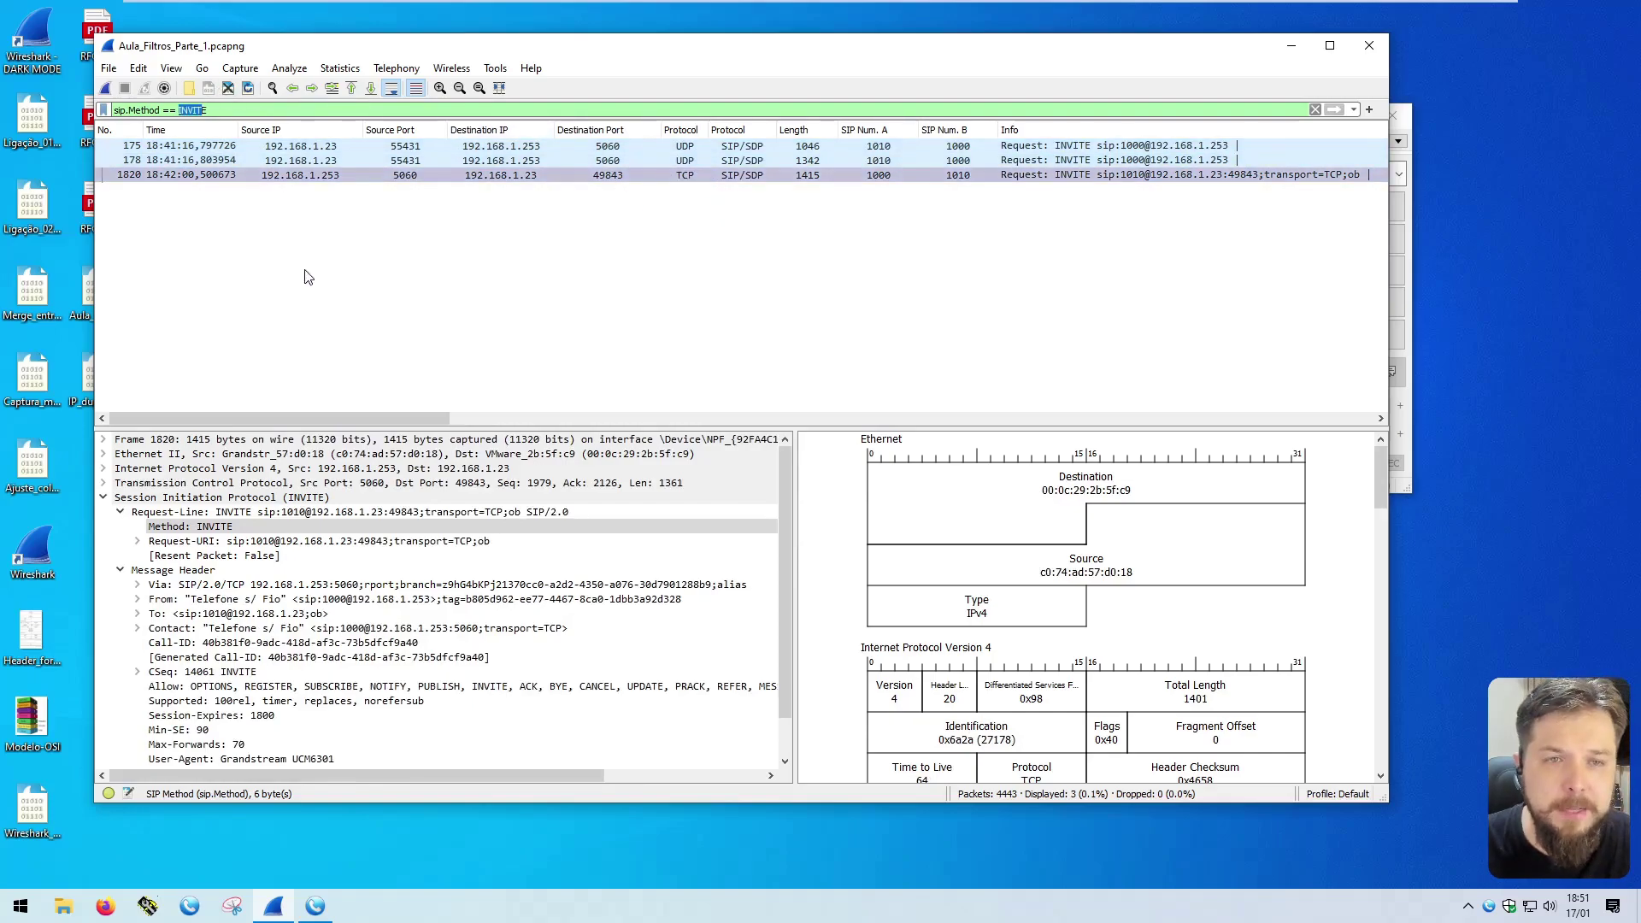
type("REGIST")
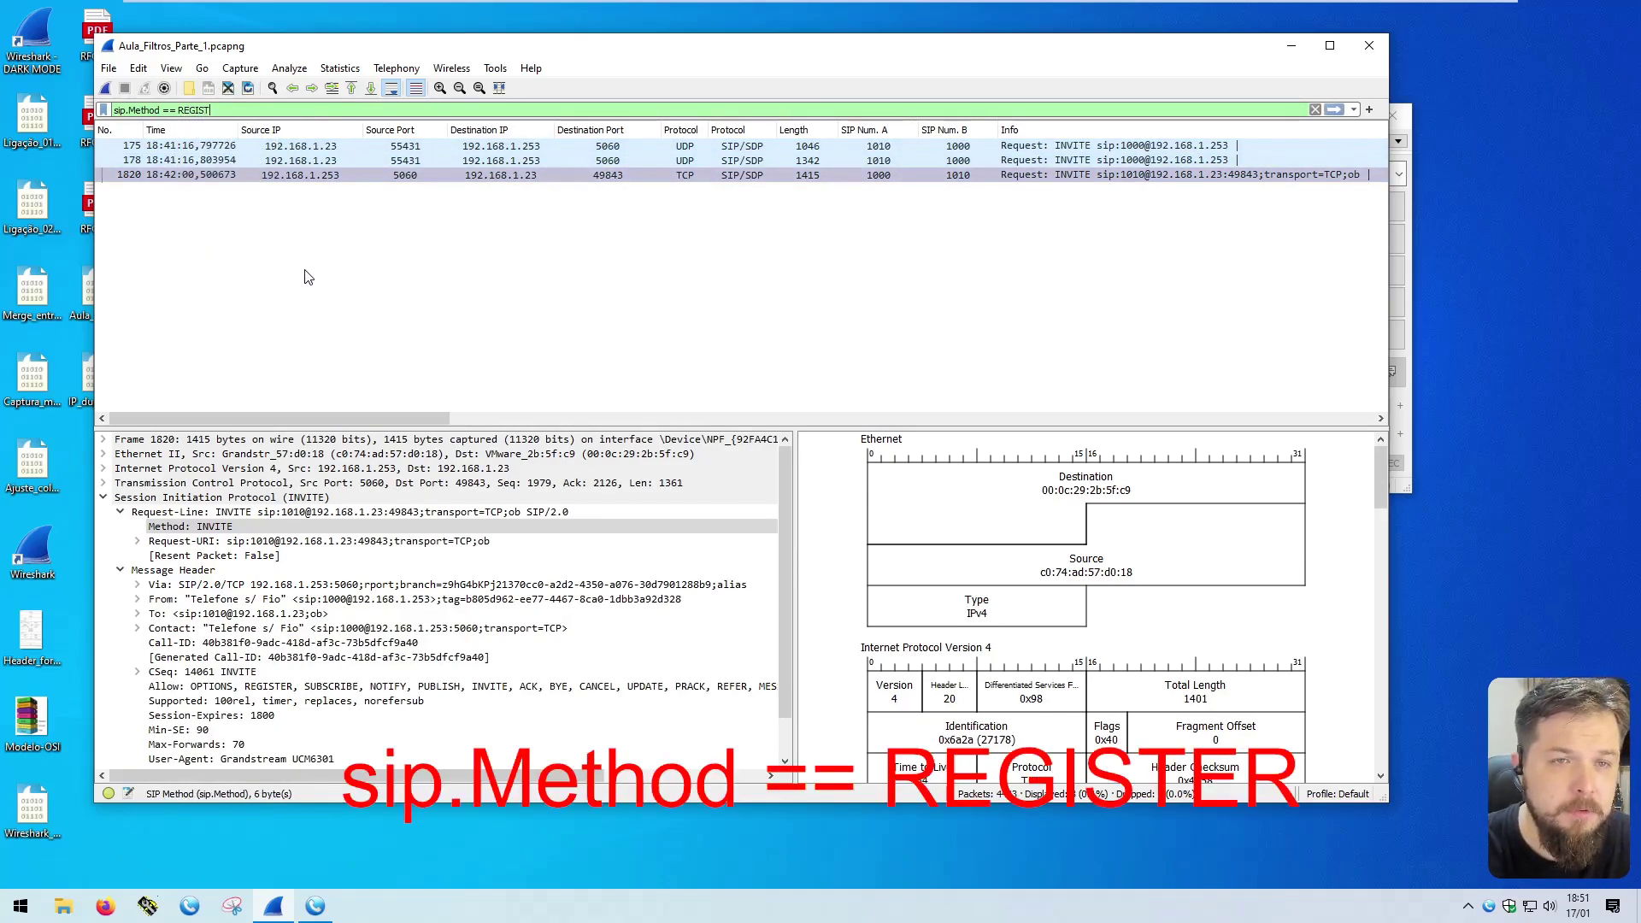
type("ER")
key("Return")
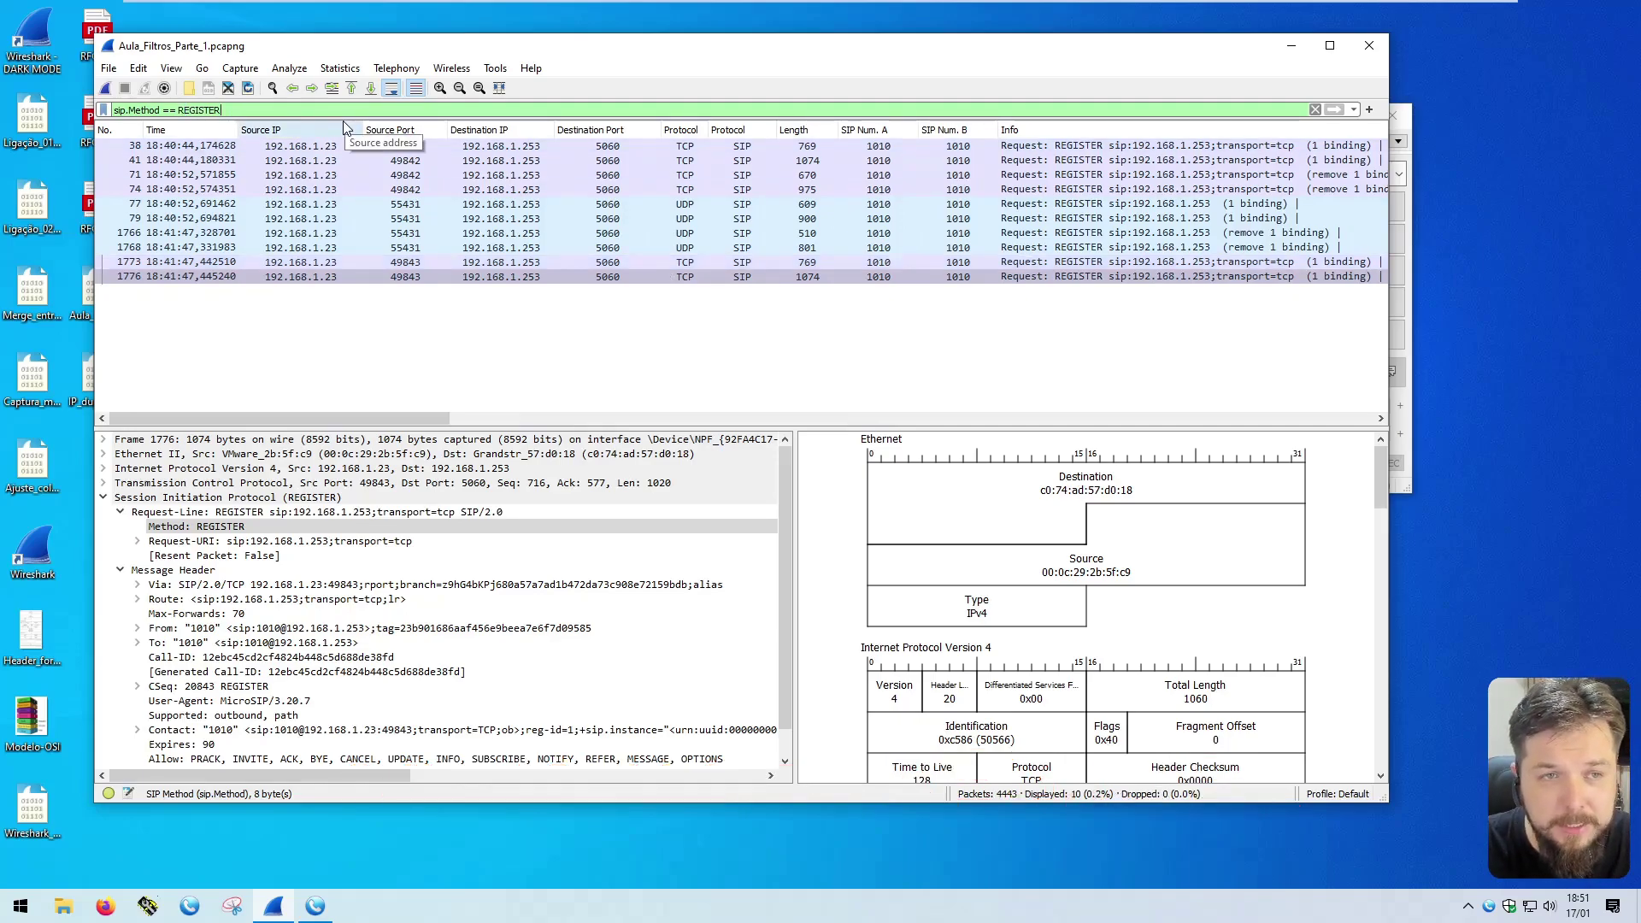
Step: Change the method in the display filter to BYE and apply sip.Method == BYE
key("ctrl+BackSpace")
type("BYE")
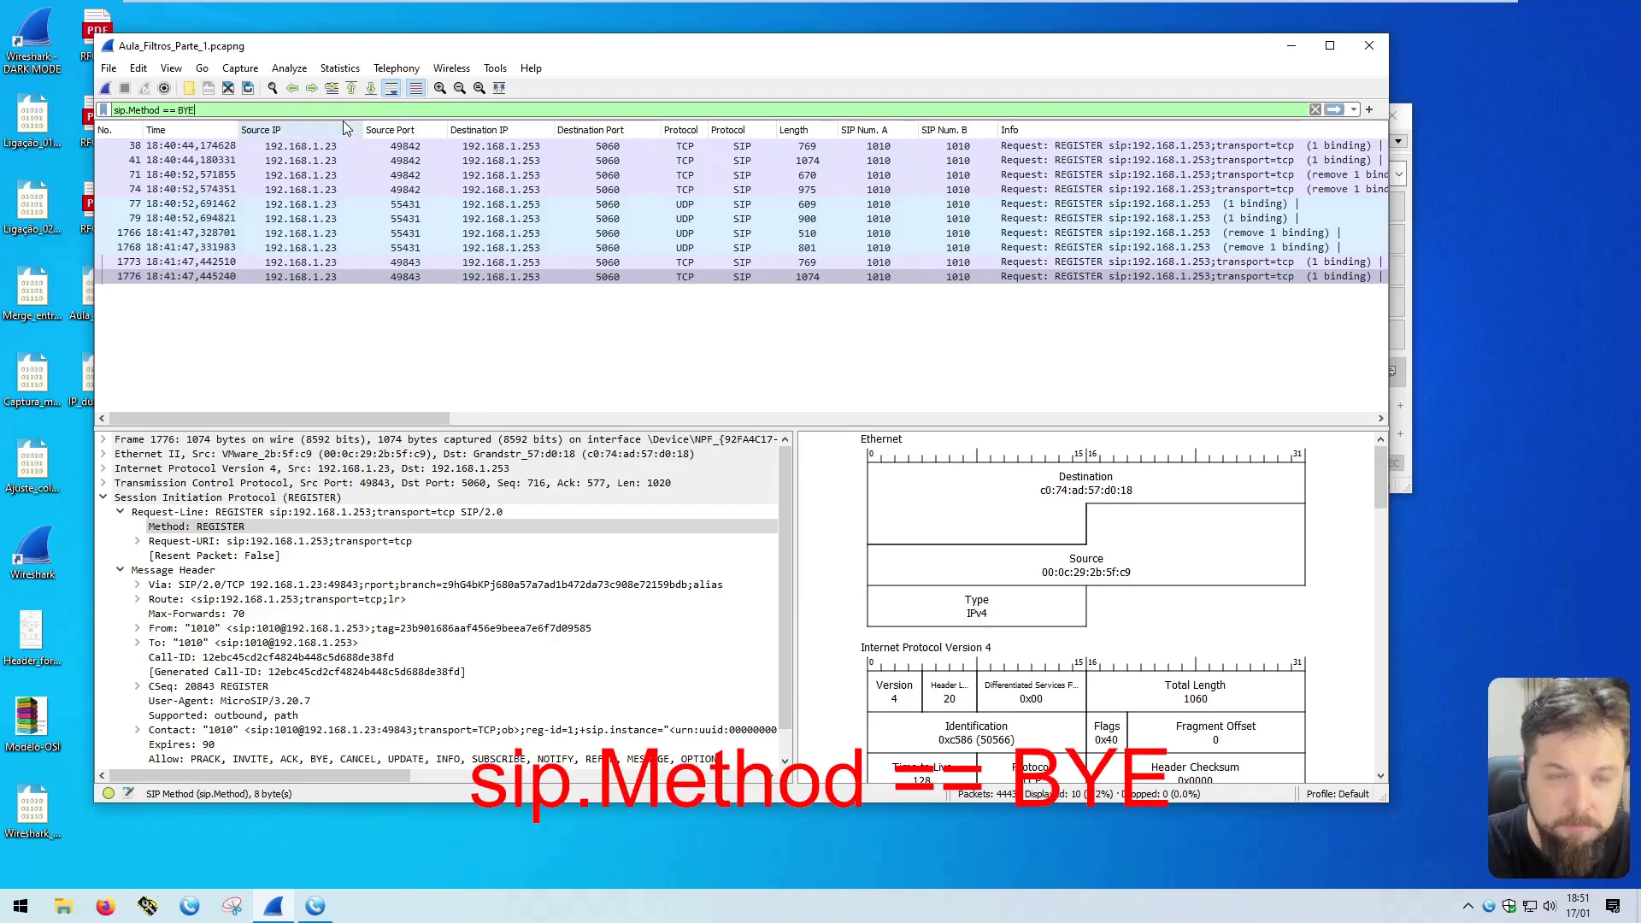
key("Return")
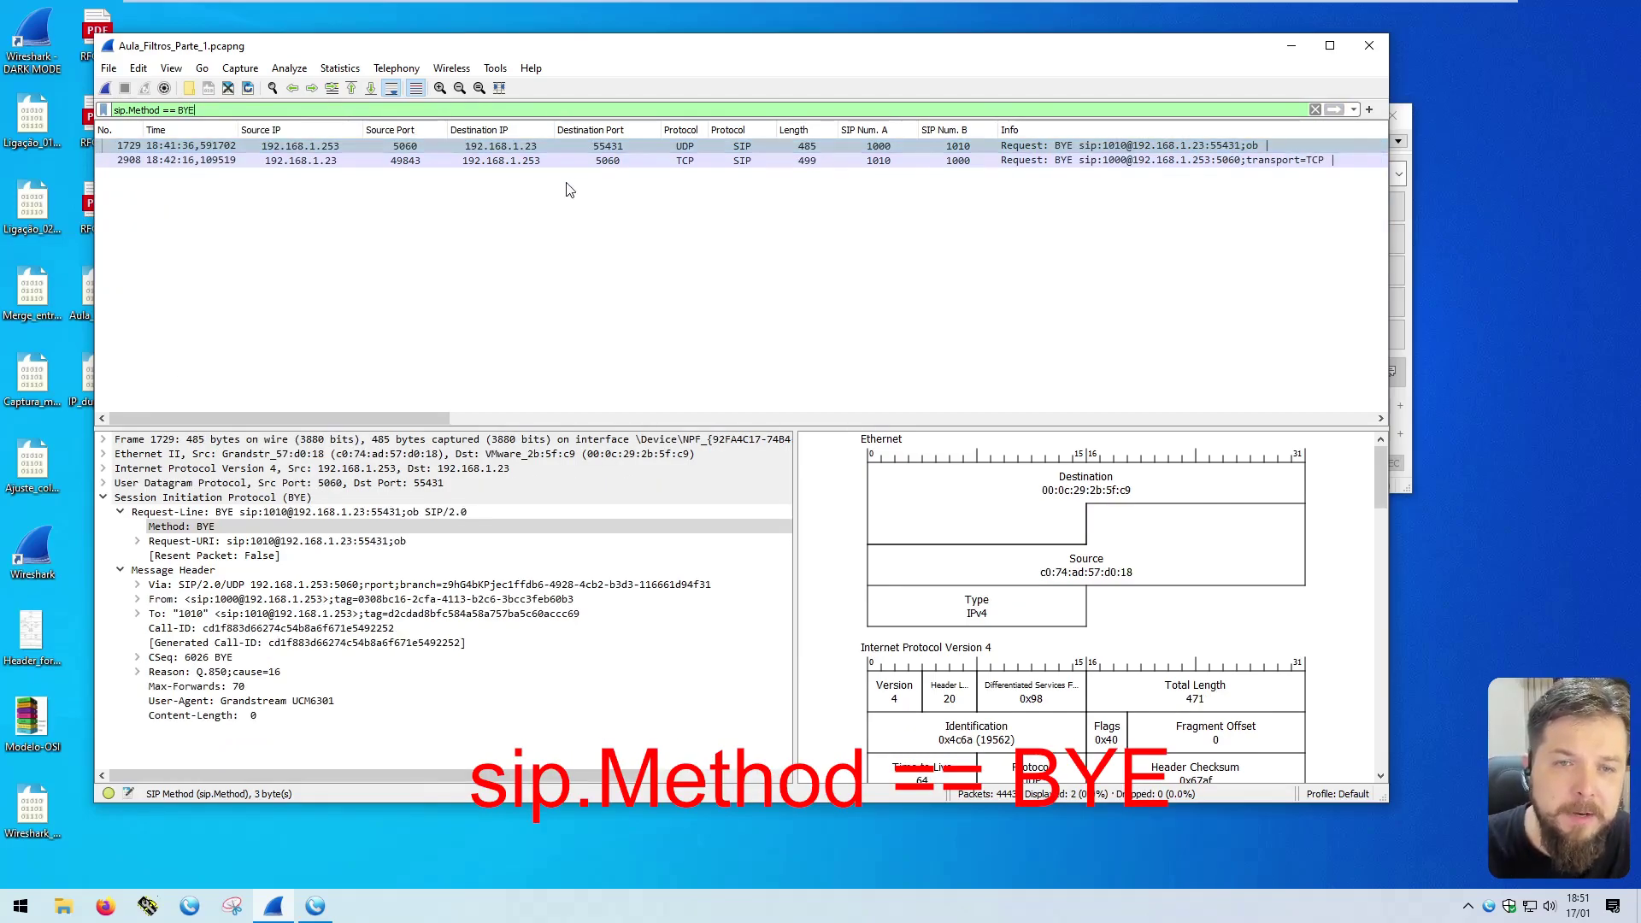
Step: Examine the source and destination IPs of both BYE packets, and the SIP numbers A and B of packet 2908
left_click(504, 228)
left_click(305, 148)
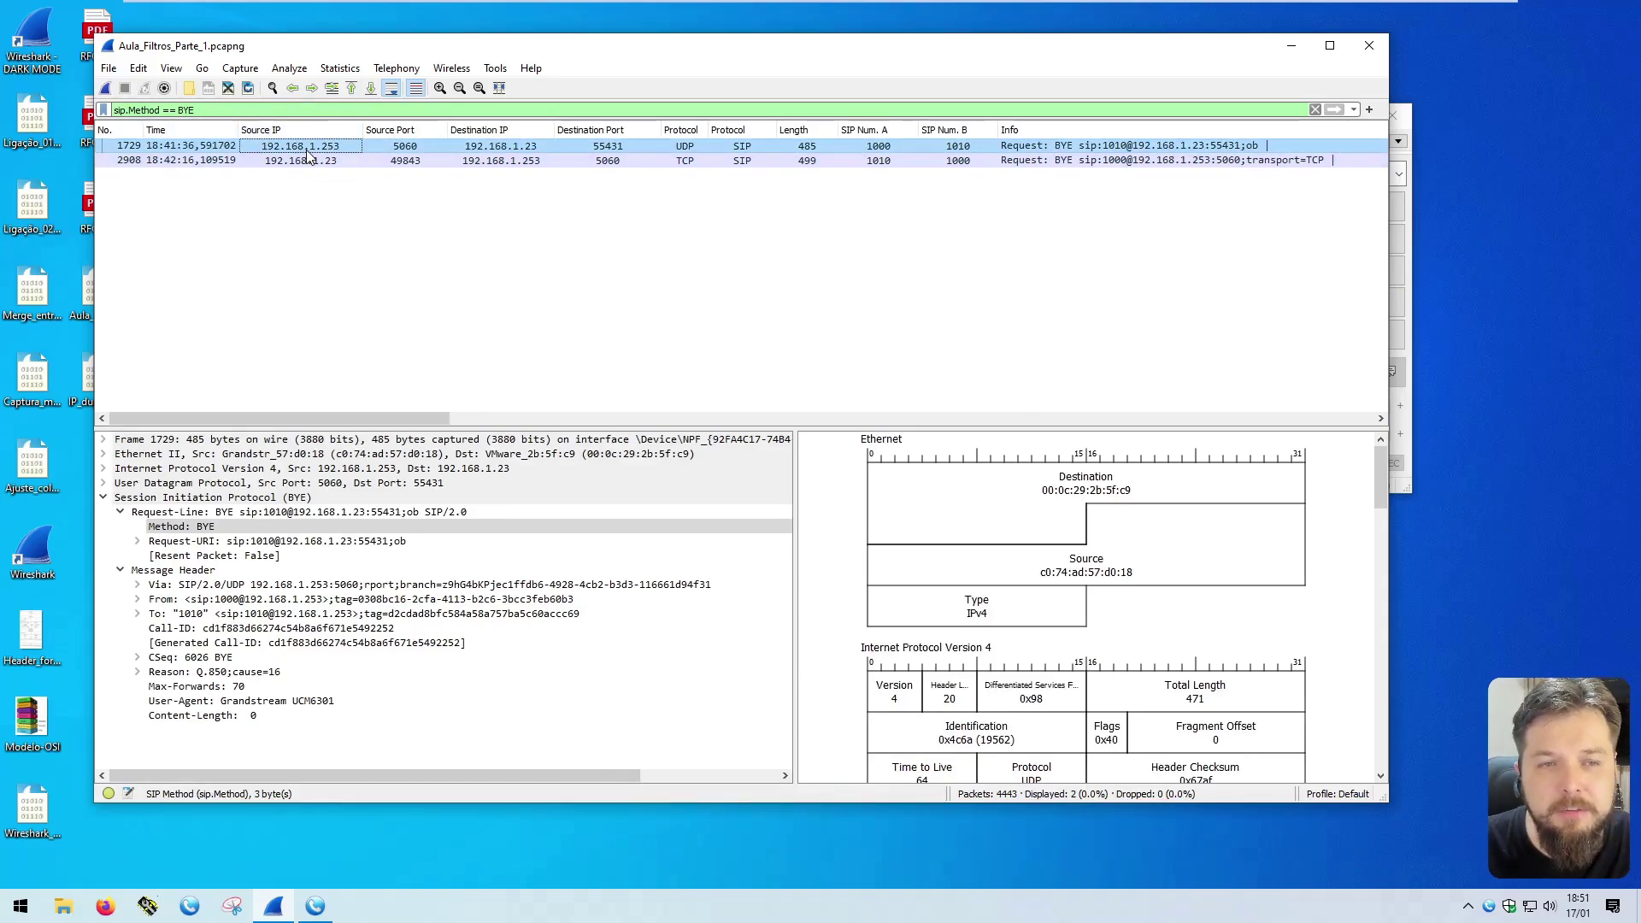
left_click(500, 149)
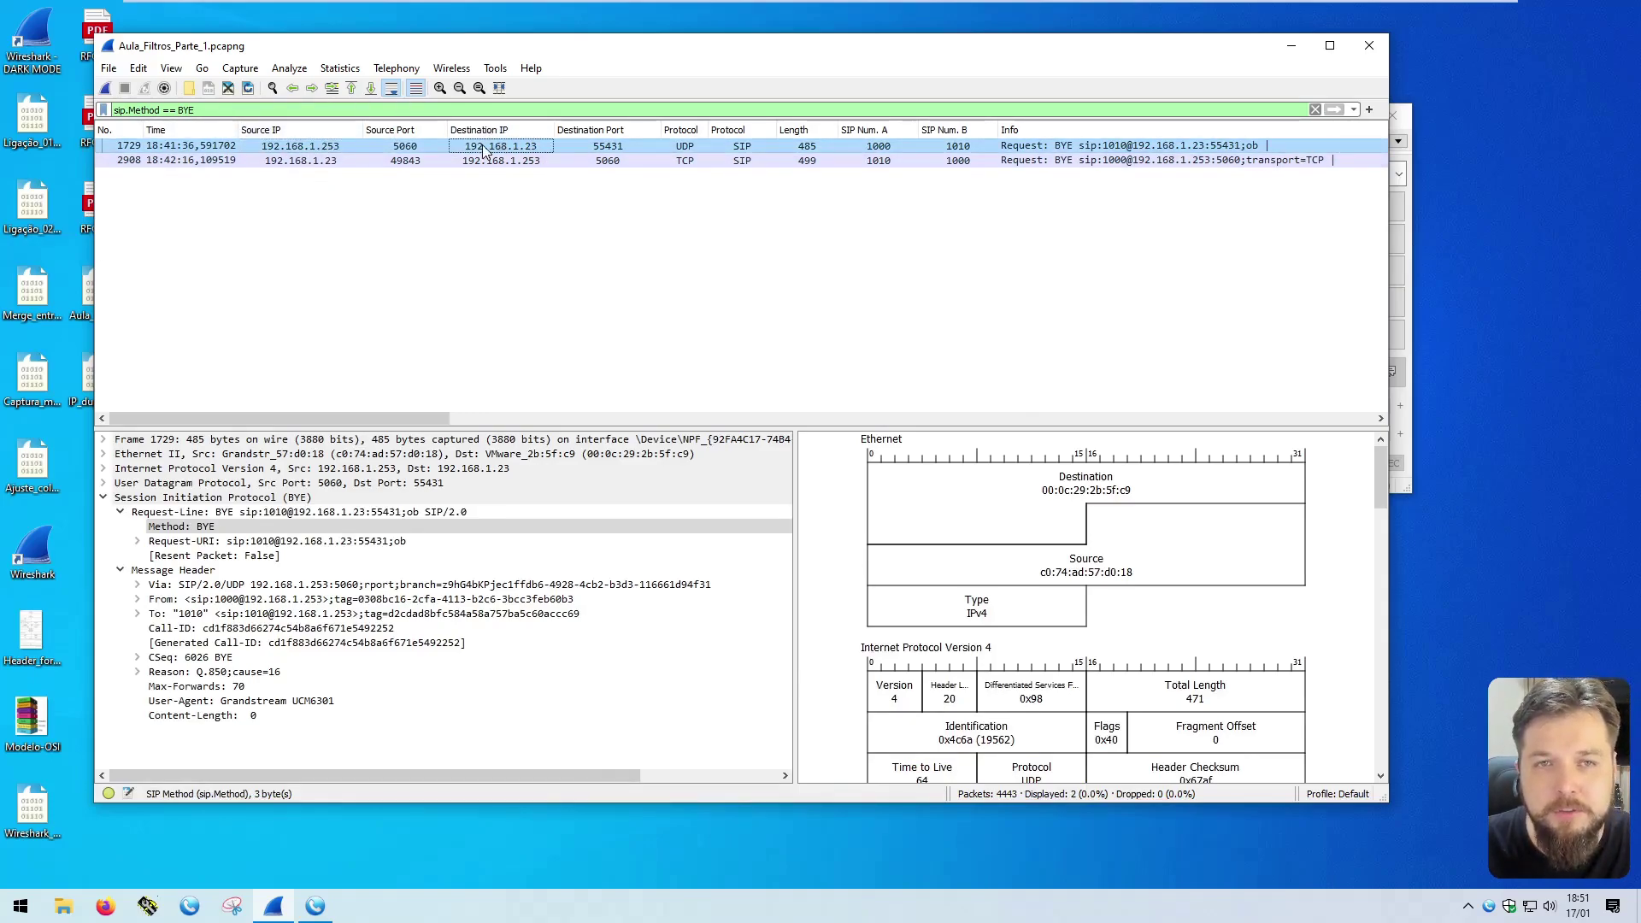
left_click(306, 161)
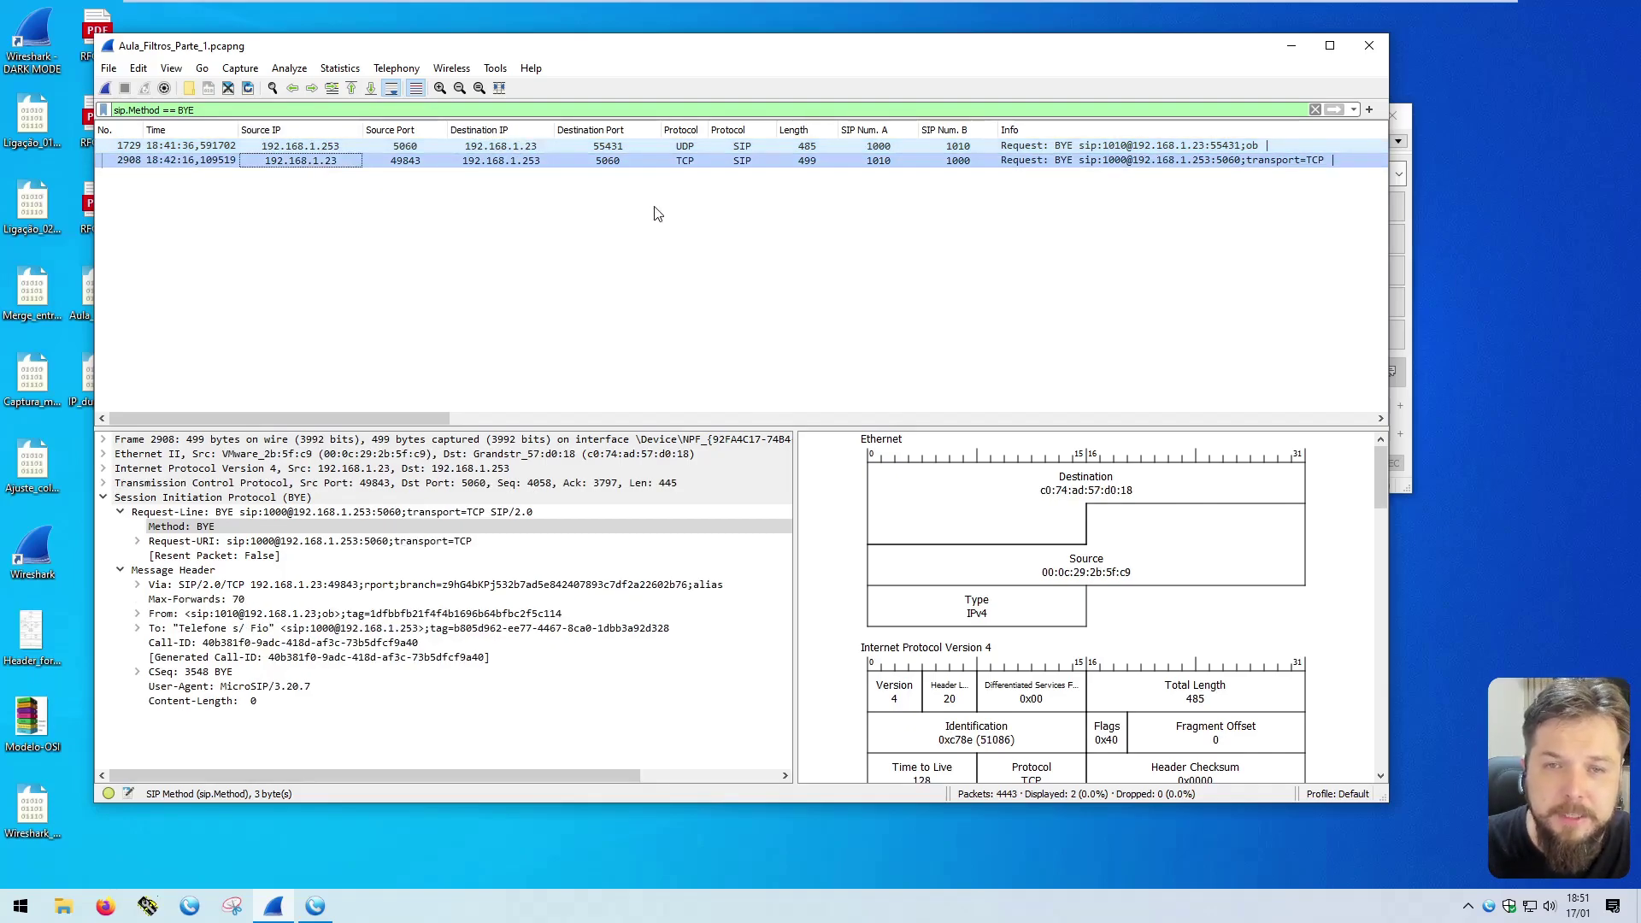
left_click(880, 162)
left_click(969, 161)
left_click(308, 165)
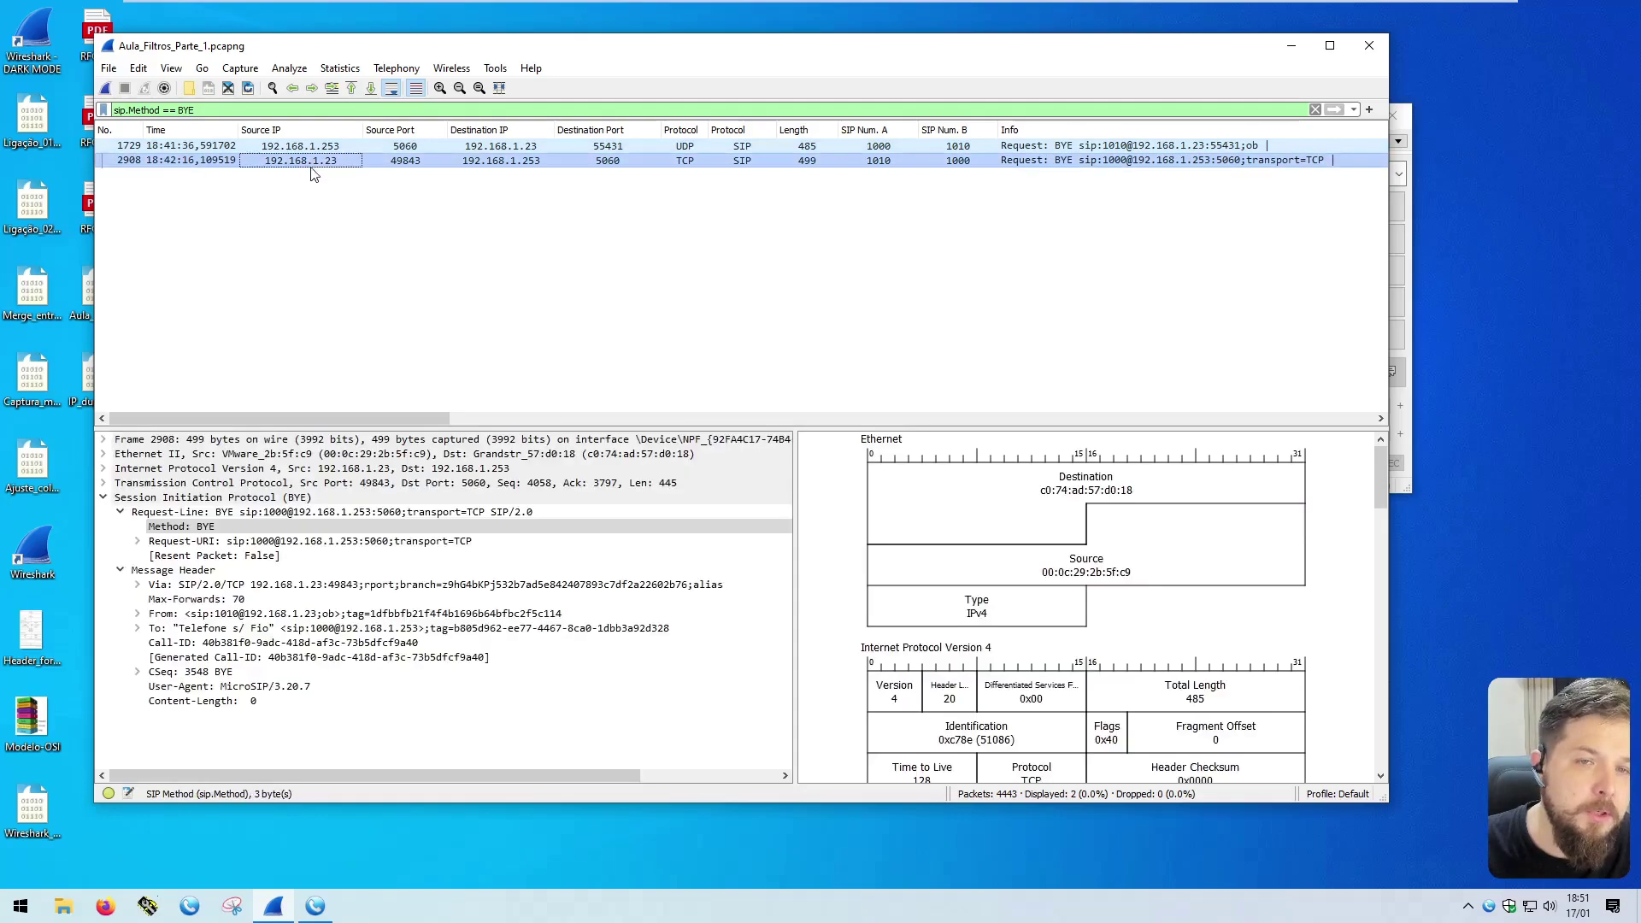
left_click(517, 168)
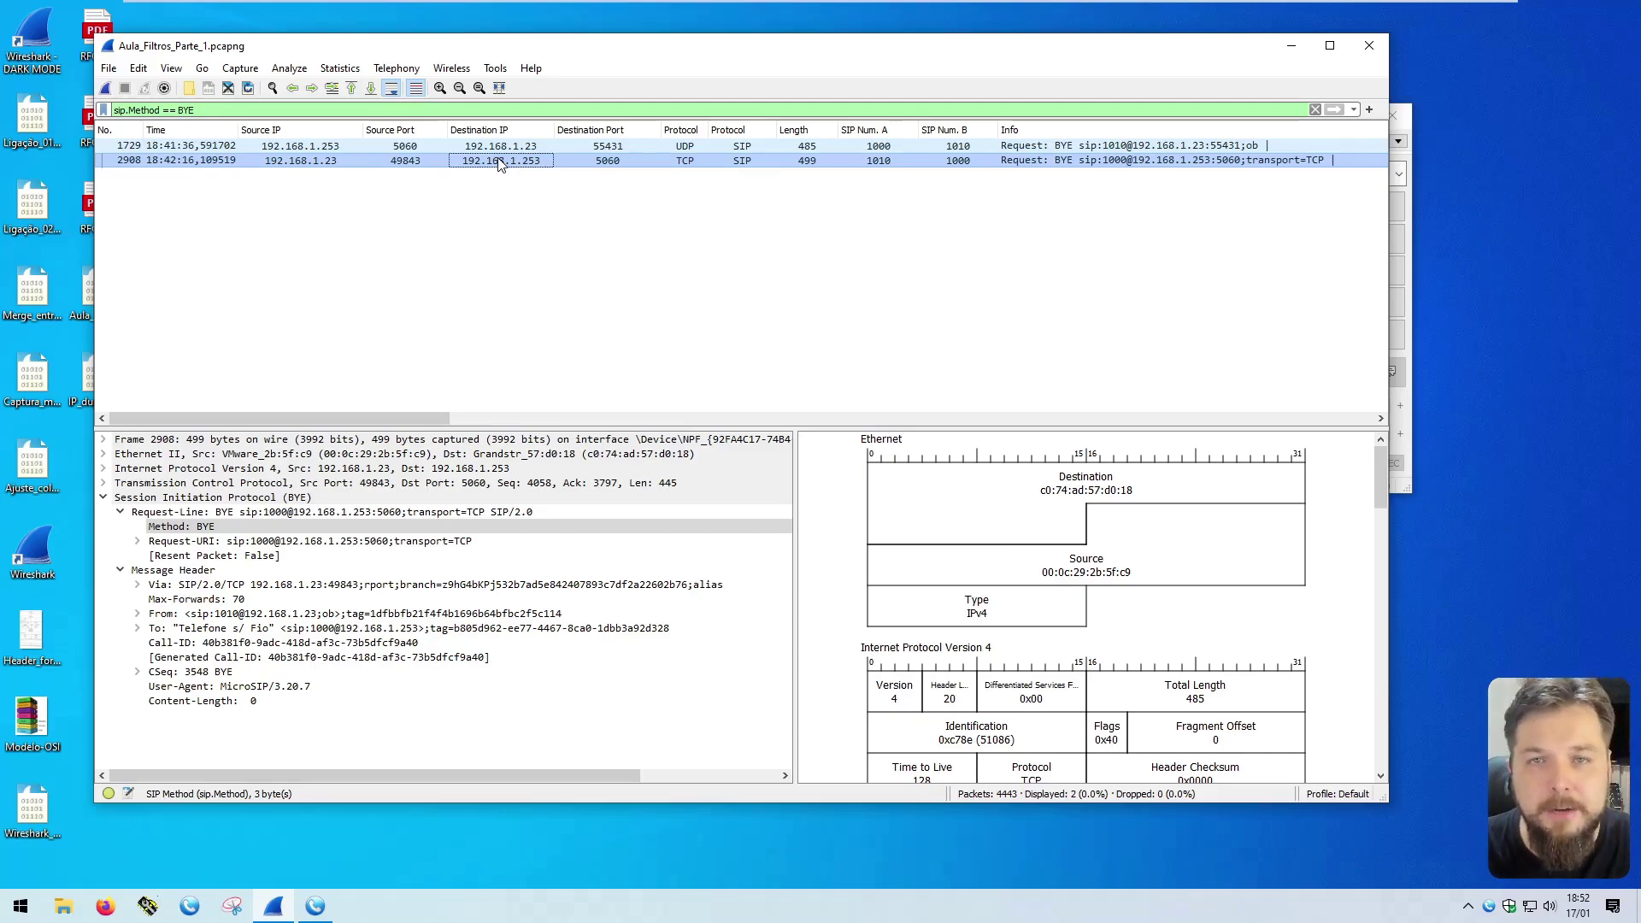
left_click(258, 162)
Step: Expand the From header and SIP from address of BYE packet 2908, and select the User Part field
left_click_drag(114, 110, 140, 111)
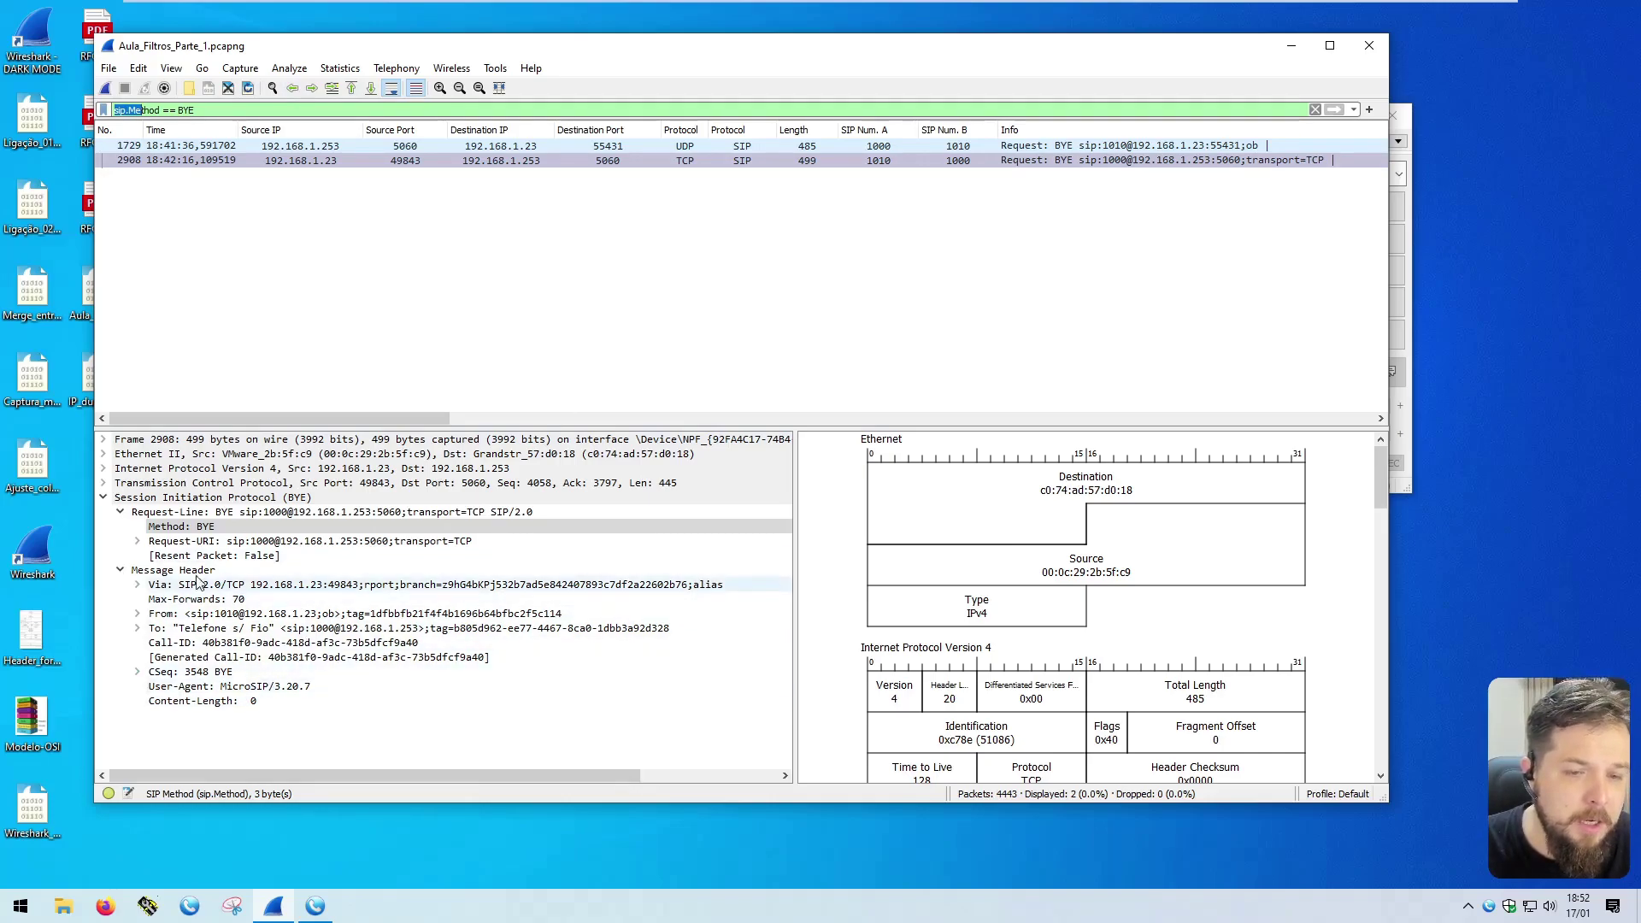
left_click(137, 614)
left_click(155, 628)
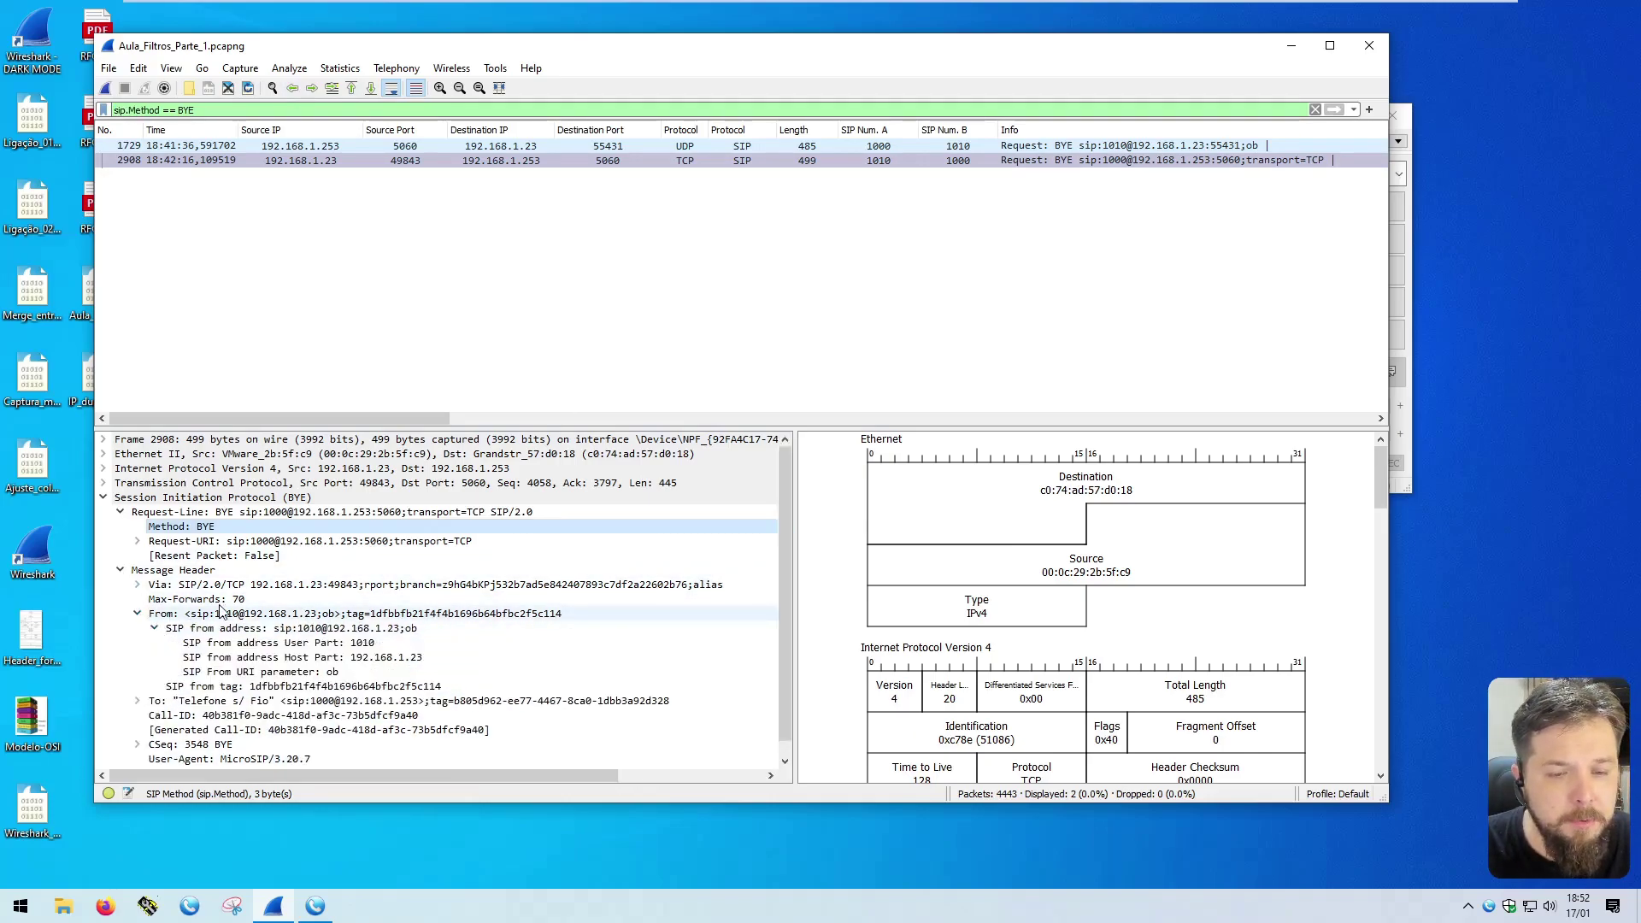
left_click(326, 643)
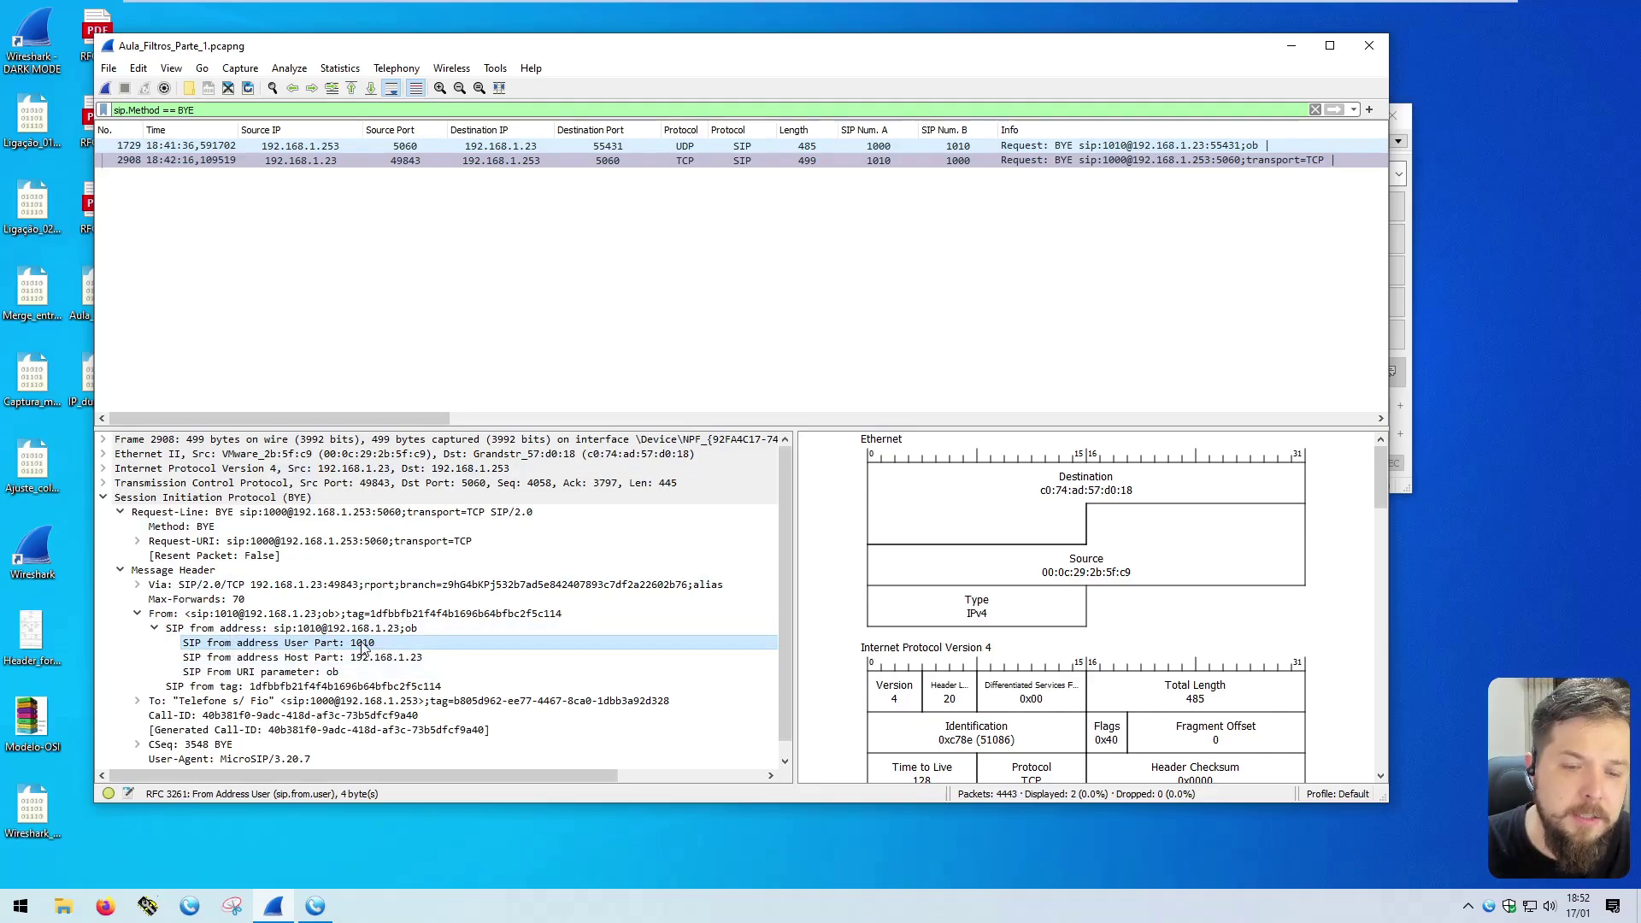
Step: Replace the method filter with sip.from.user == "1010" and apply it
triple_click(213, 110)
type("sip.f")
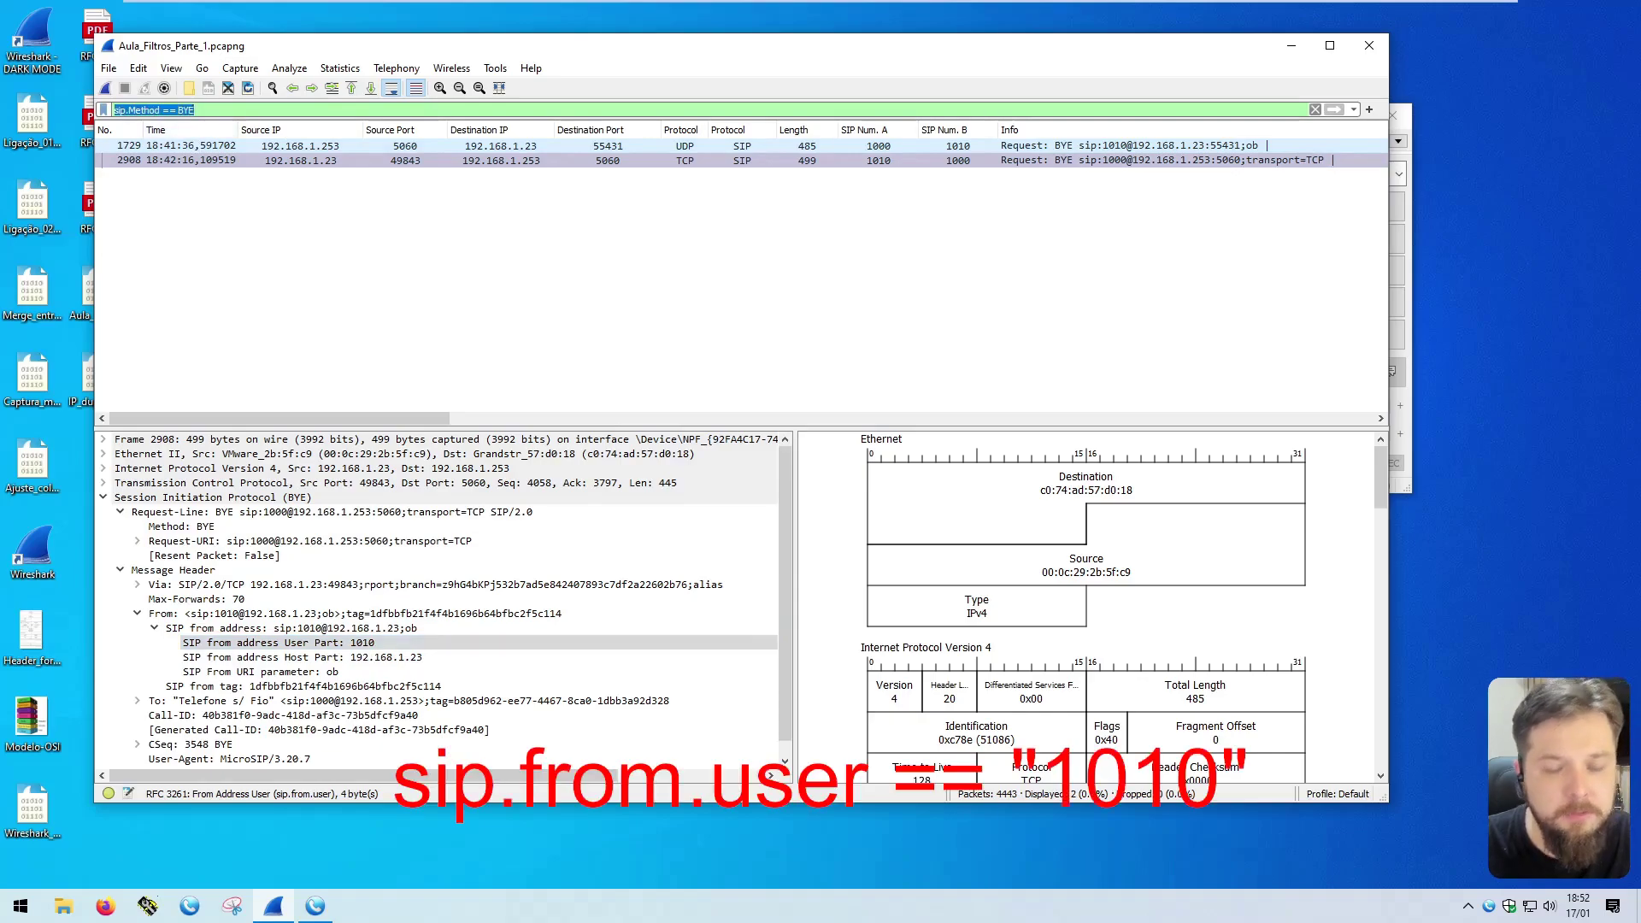
type("rom.user")
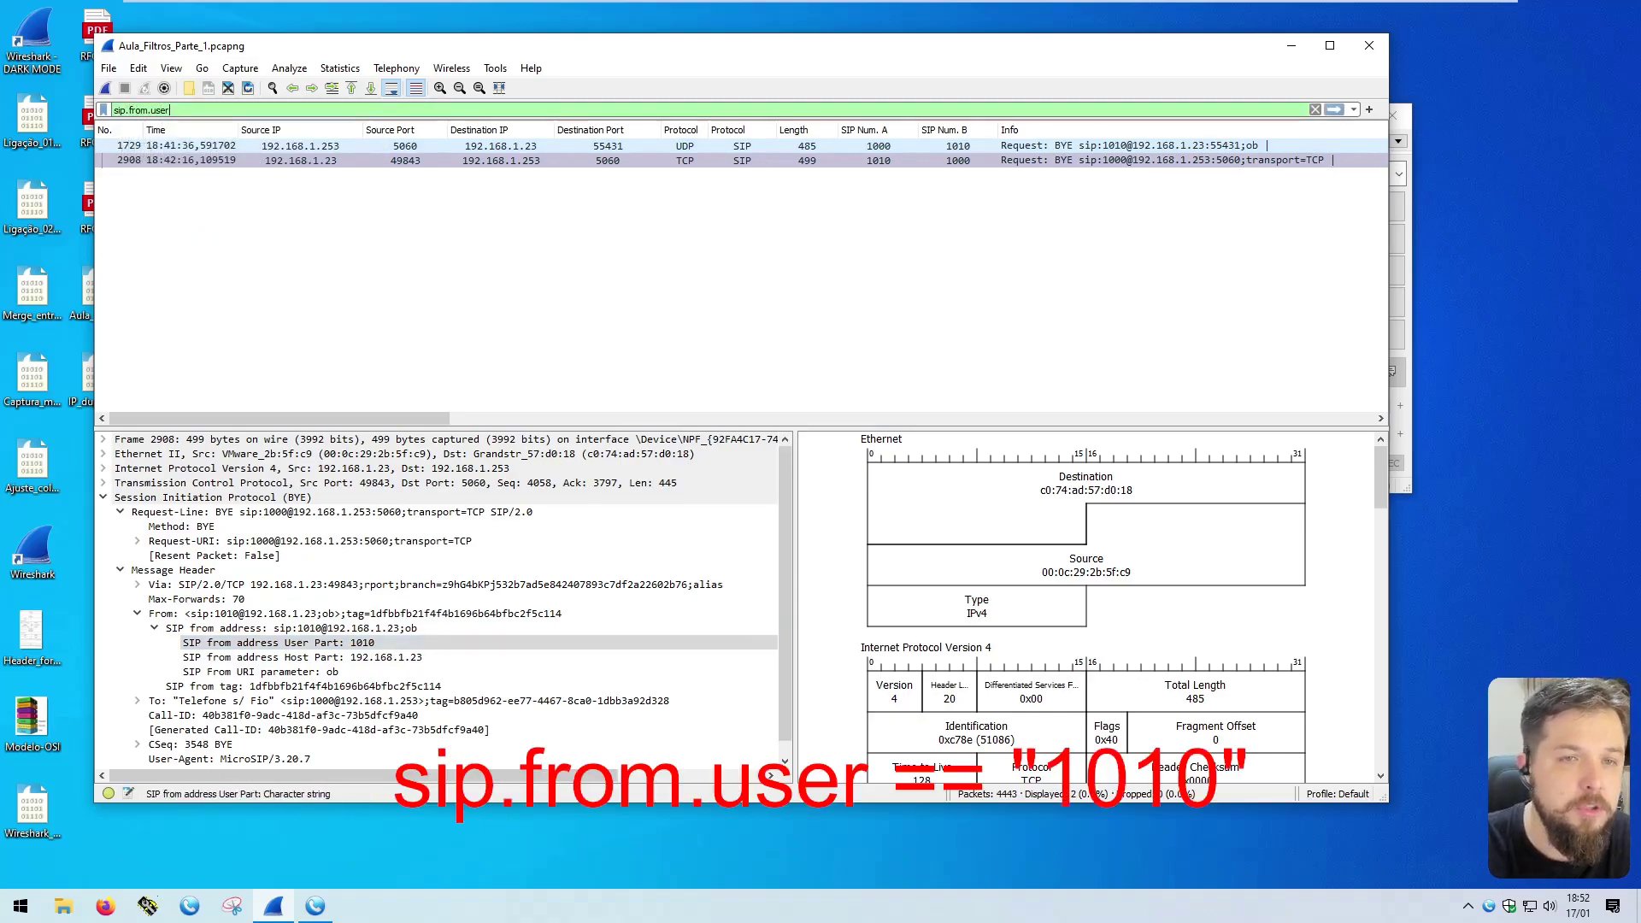
type(" == \"1")
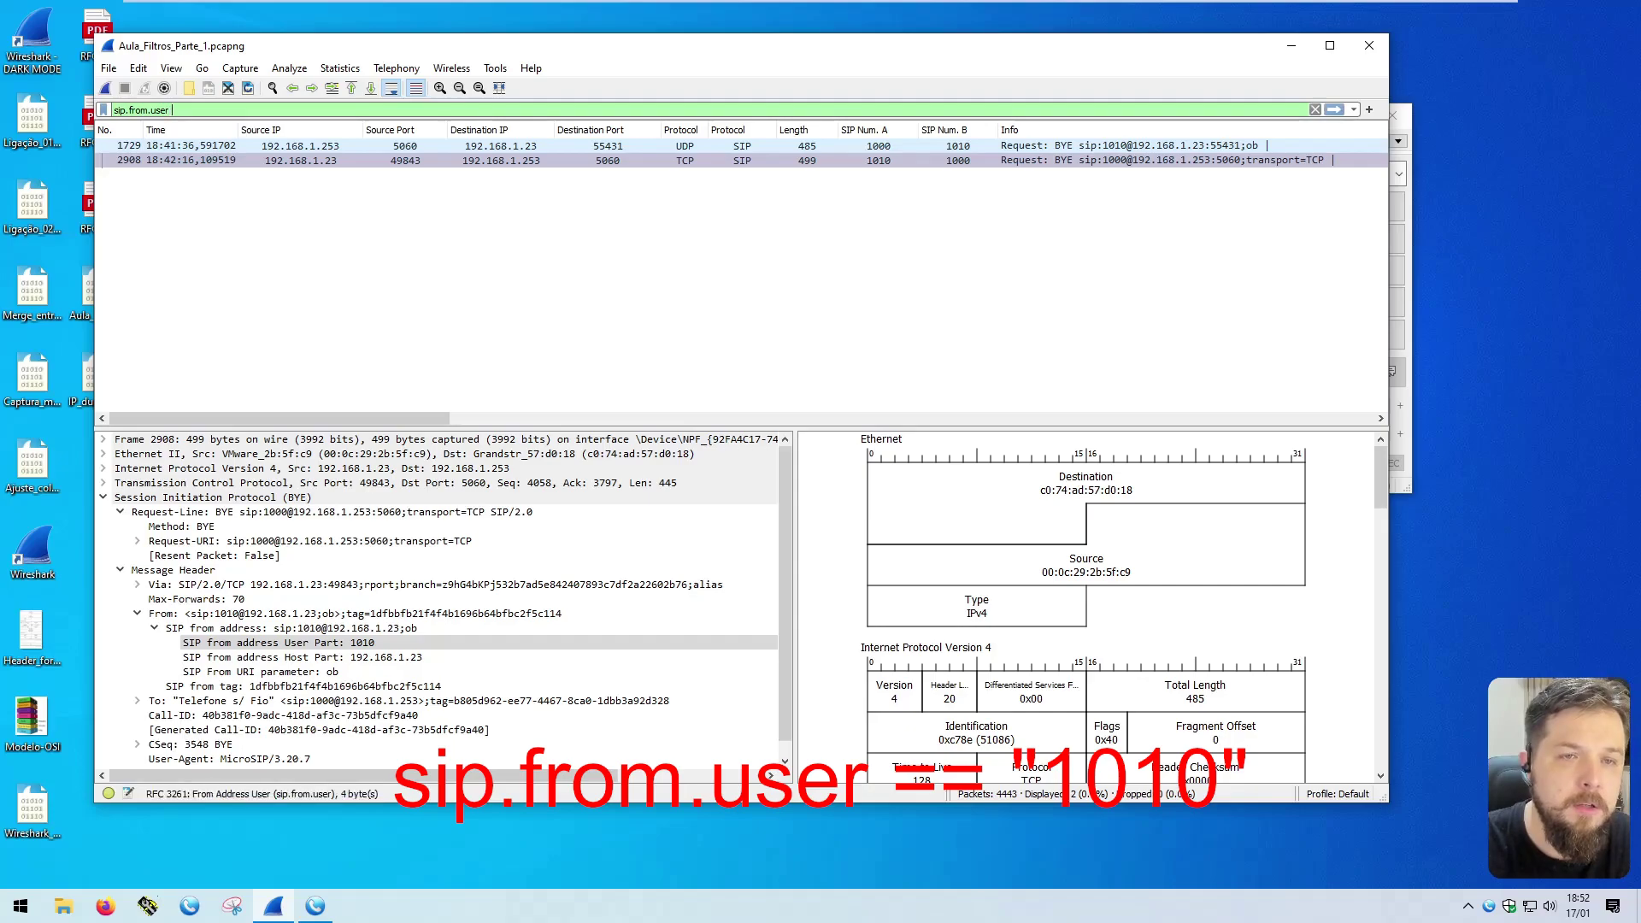
type("010\"")
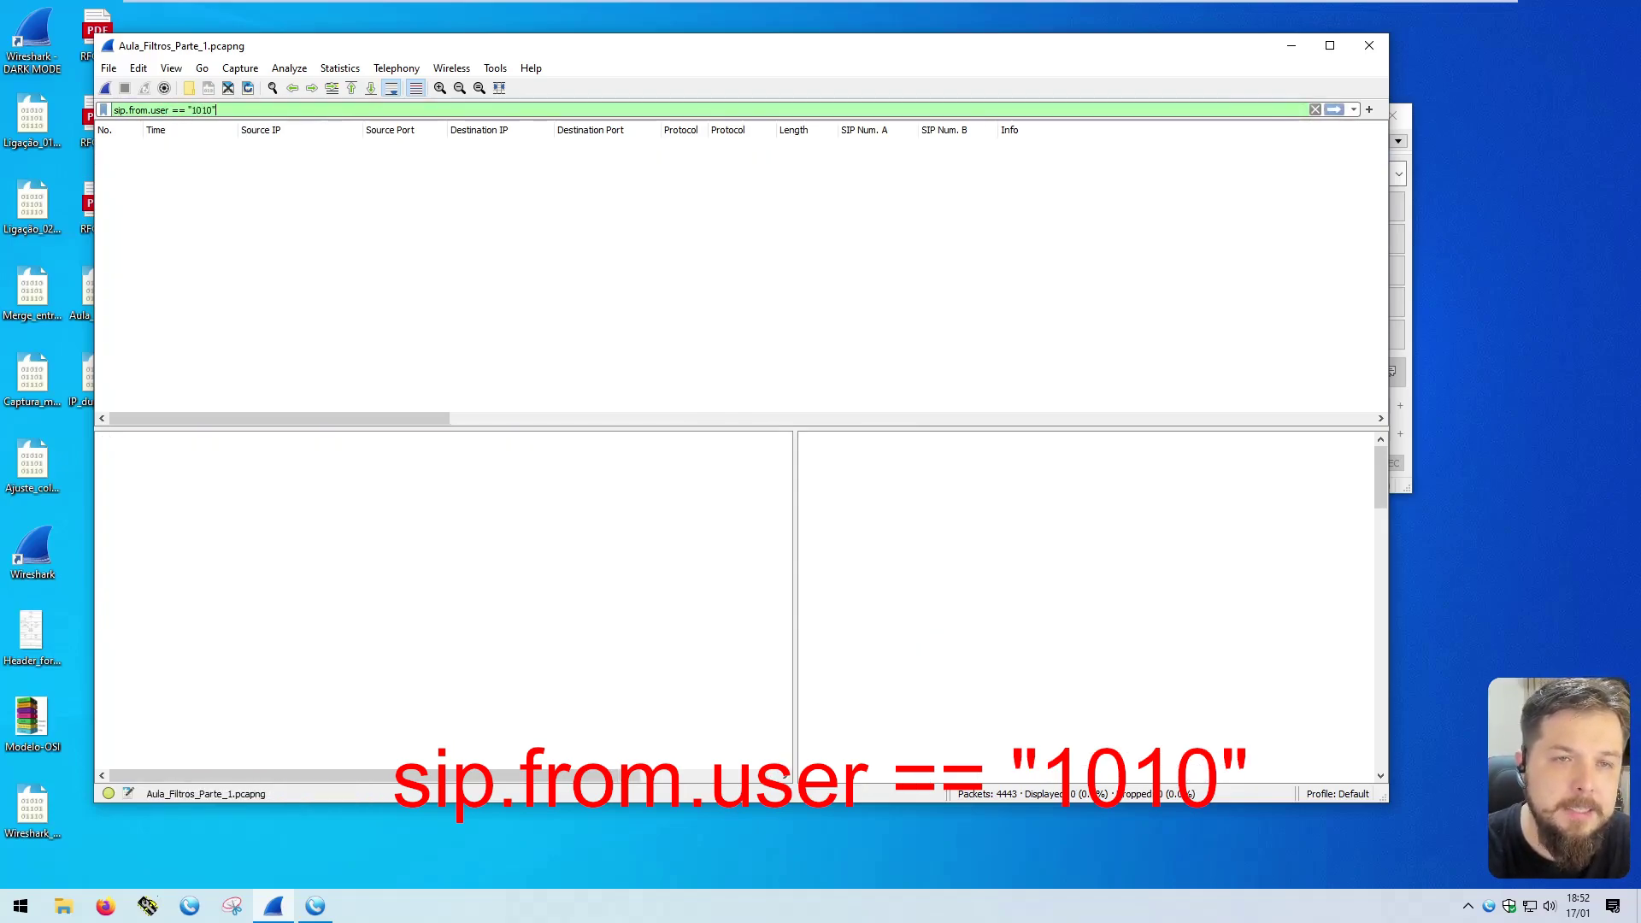
key("Return")
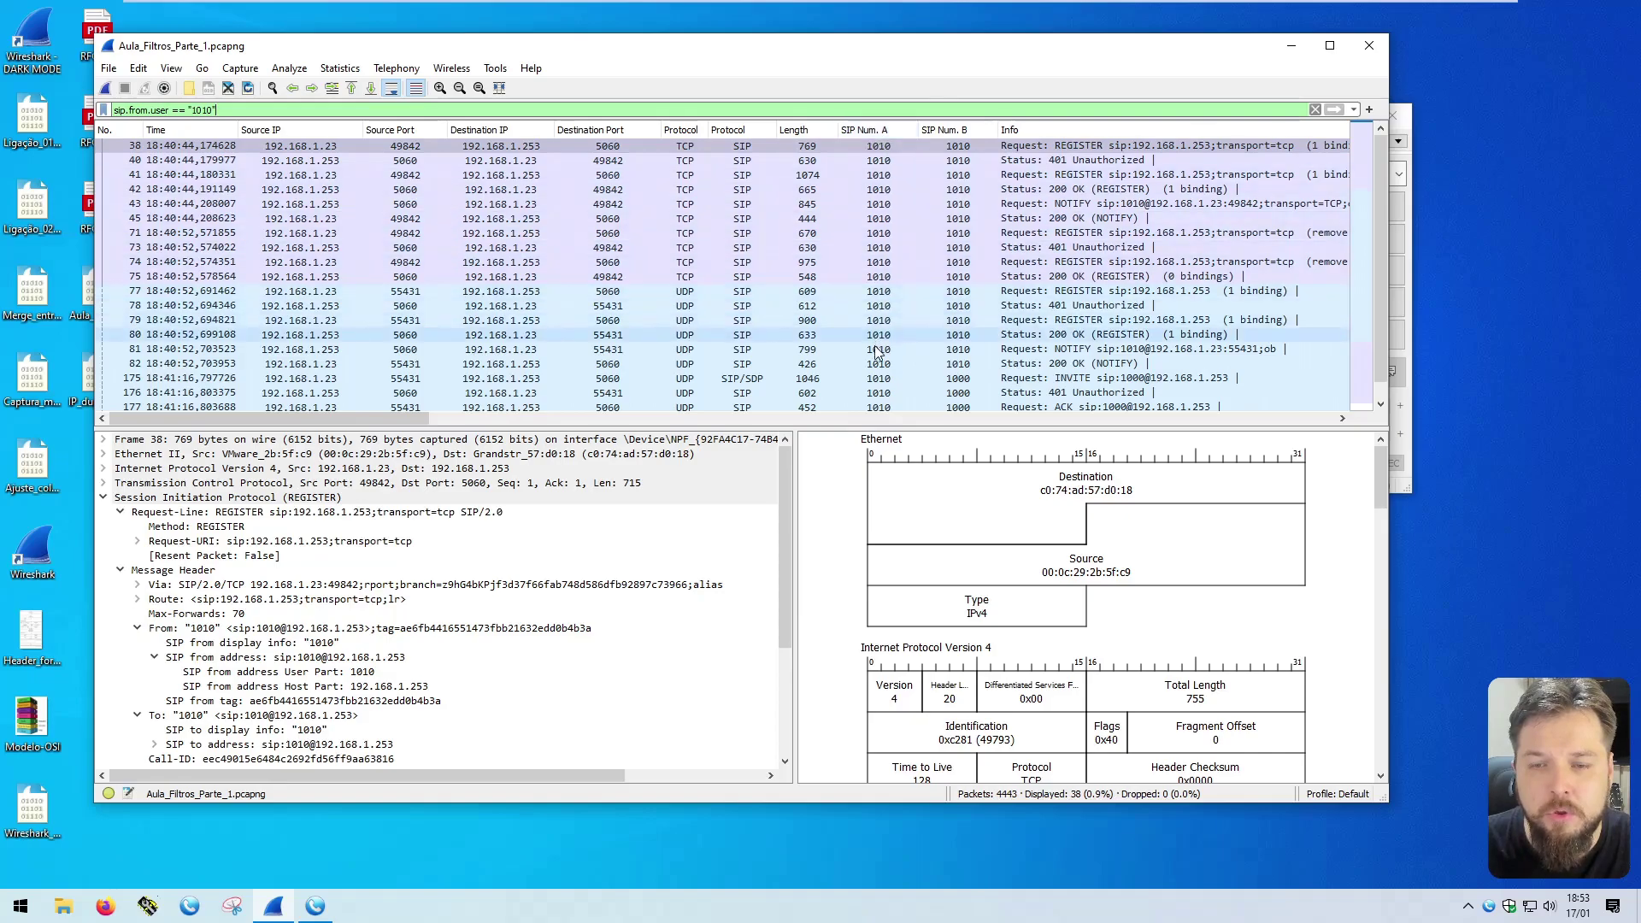
Step: Look through the packets from user 1010, and replace the display filter with dns and apply it
scroll(876, 372, "down", 7)
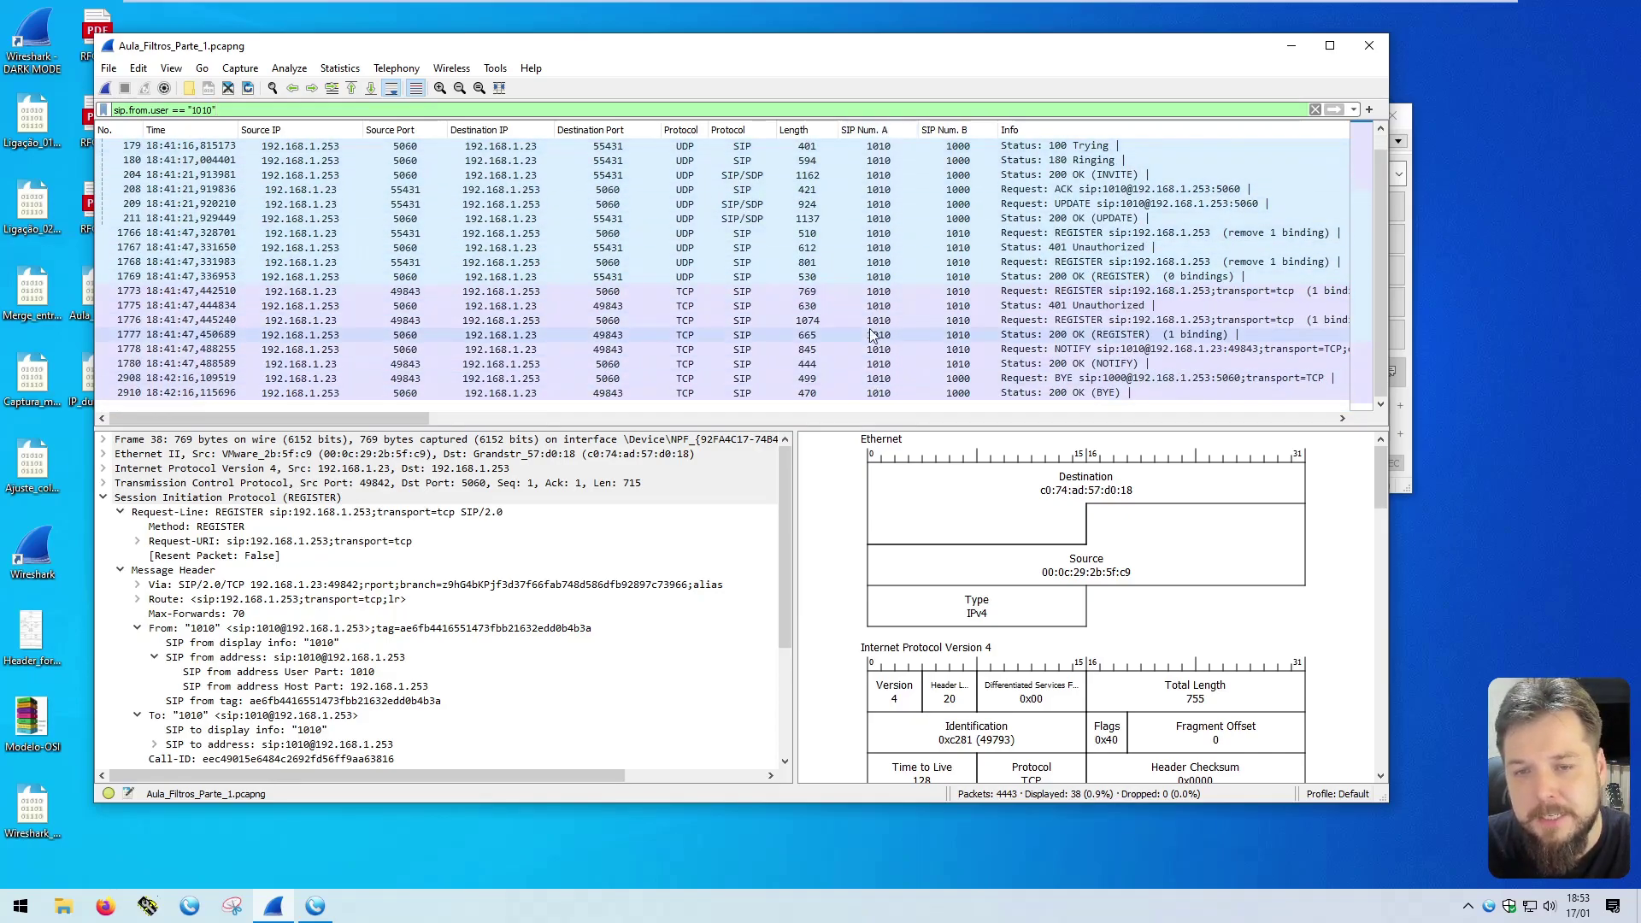
scroll(875, 336, "up", 7)
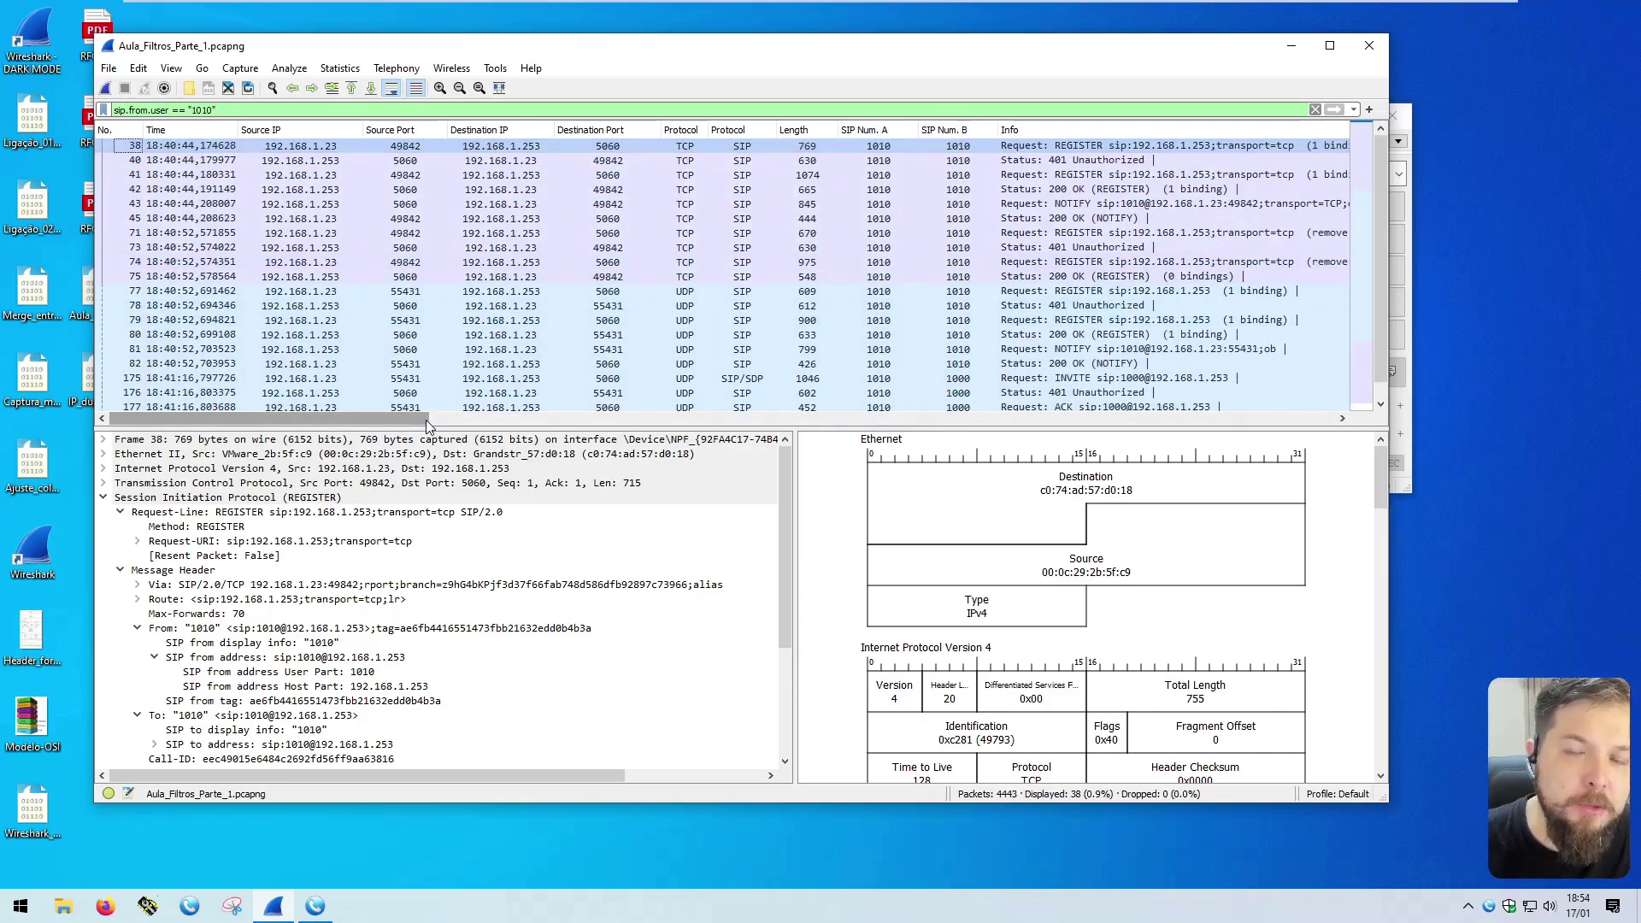
left_click(163, 110)
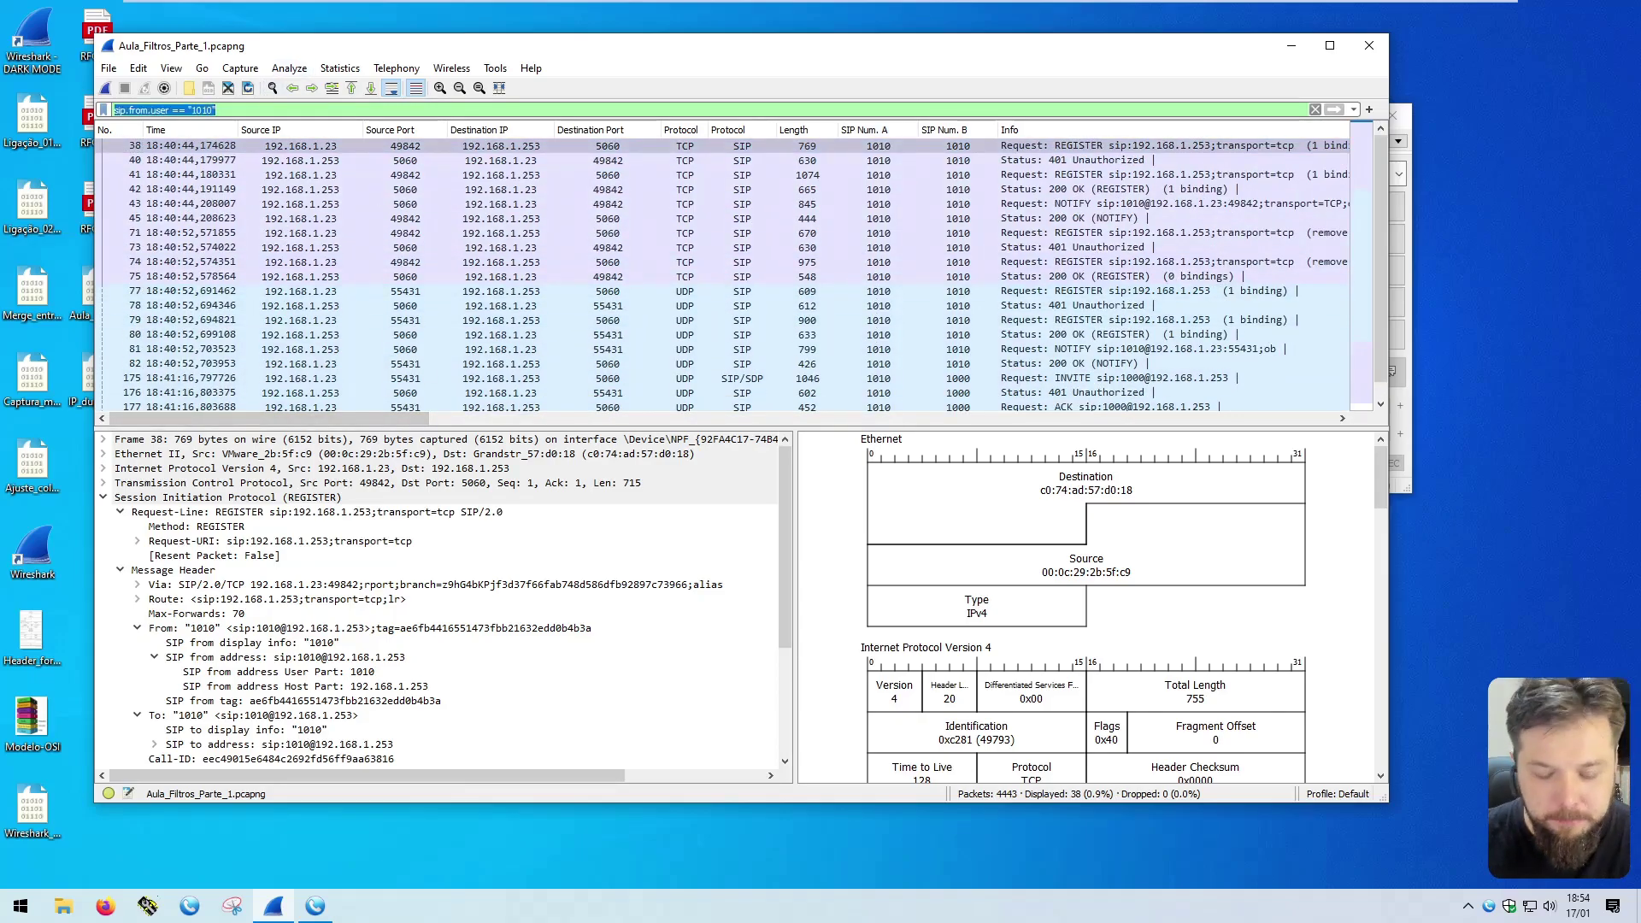
type("dns")
key("Return")
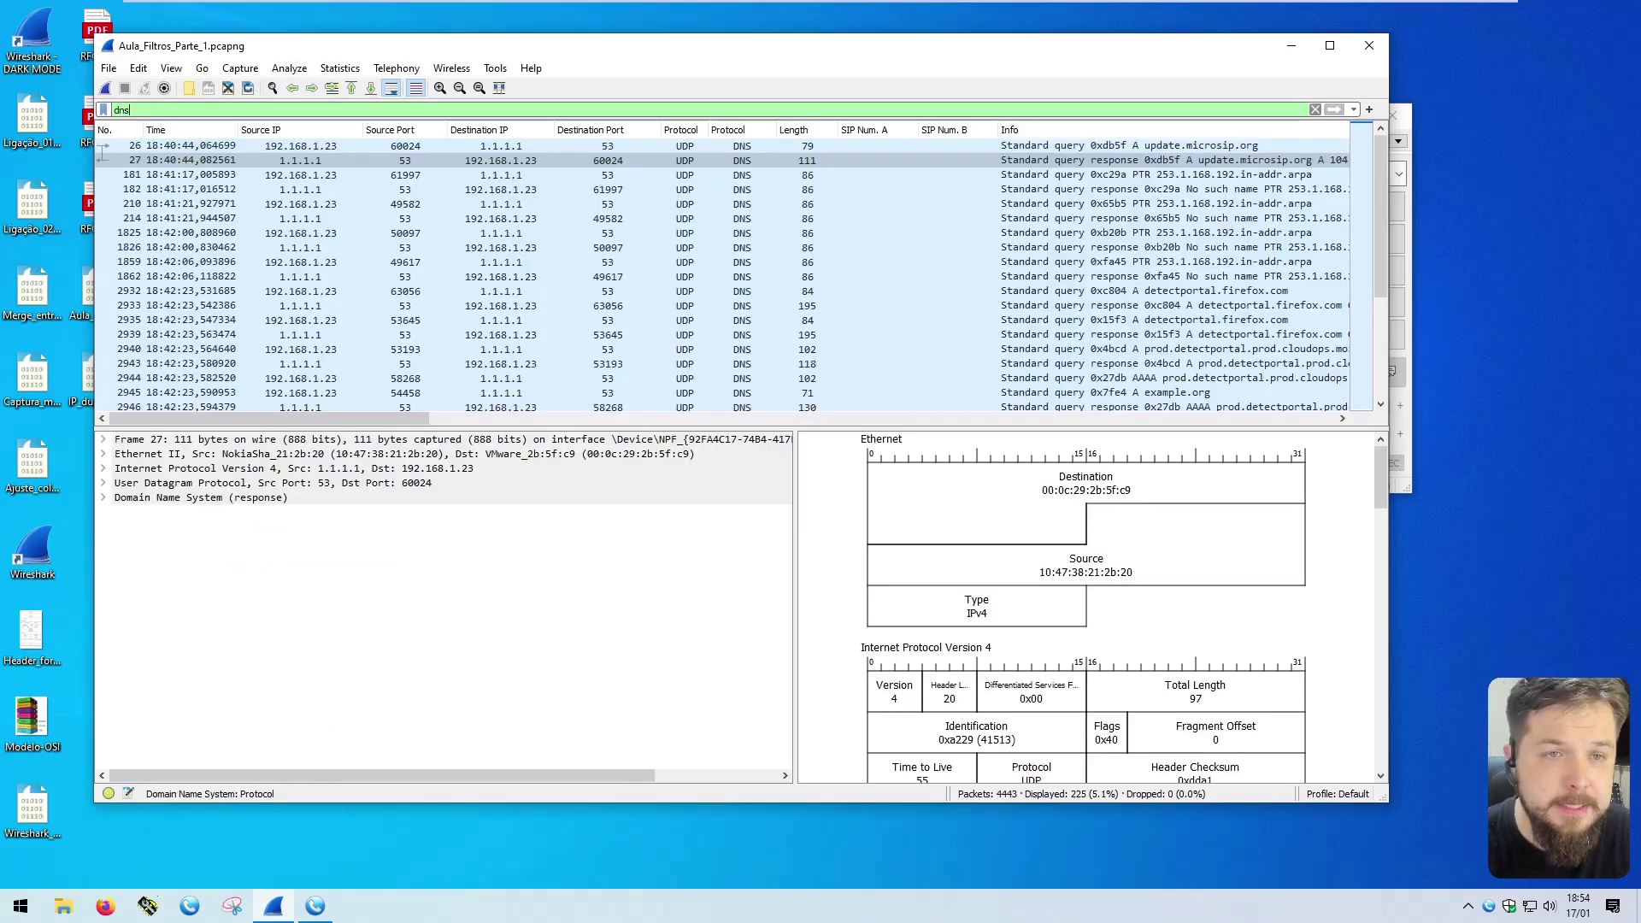
Step: Look through the DNS packets and examine the source and destination IPs of query 4079 and response 4088
scroll(824, 233, "down", 10)
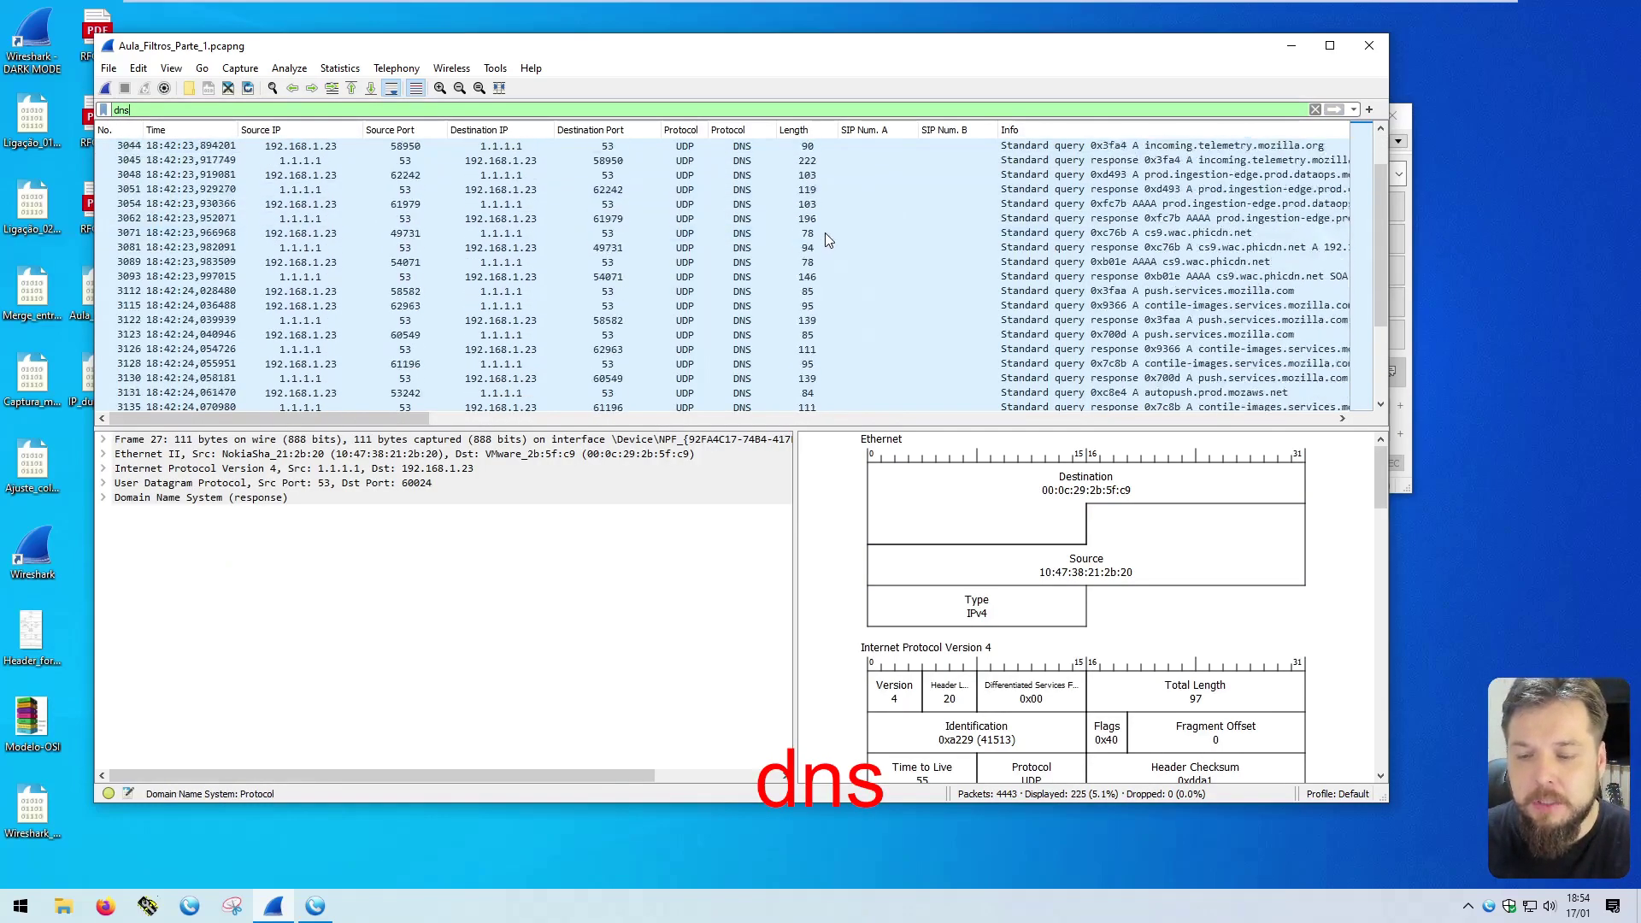
scroll(865, 272, "down", 5)
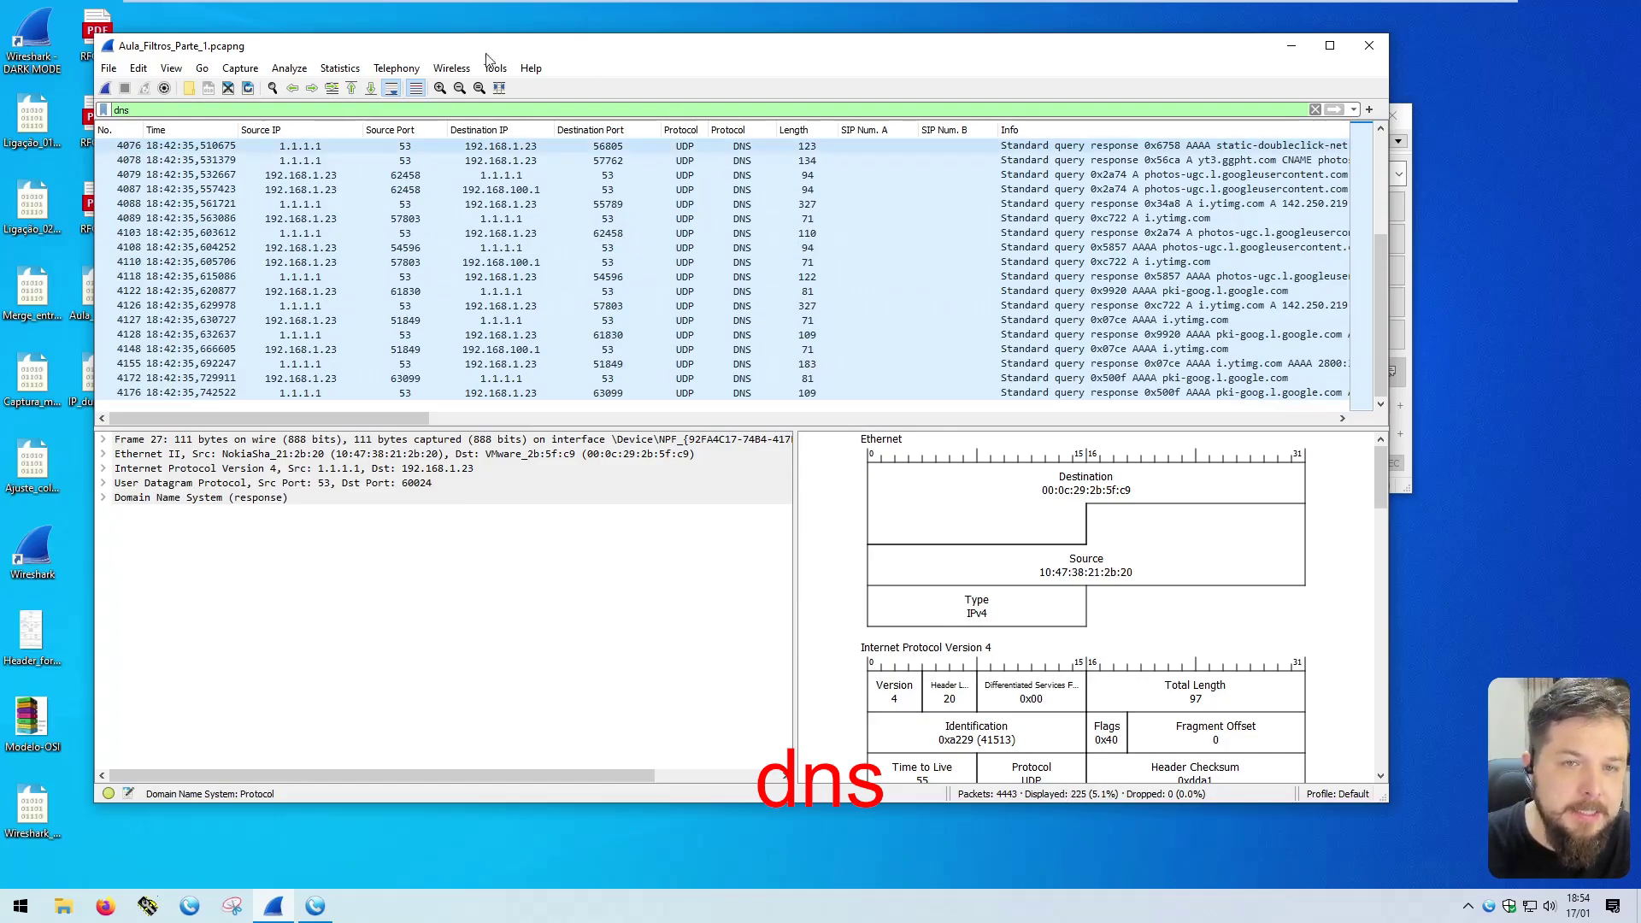
left_click(311, 176)
left_click(497, 189)
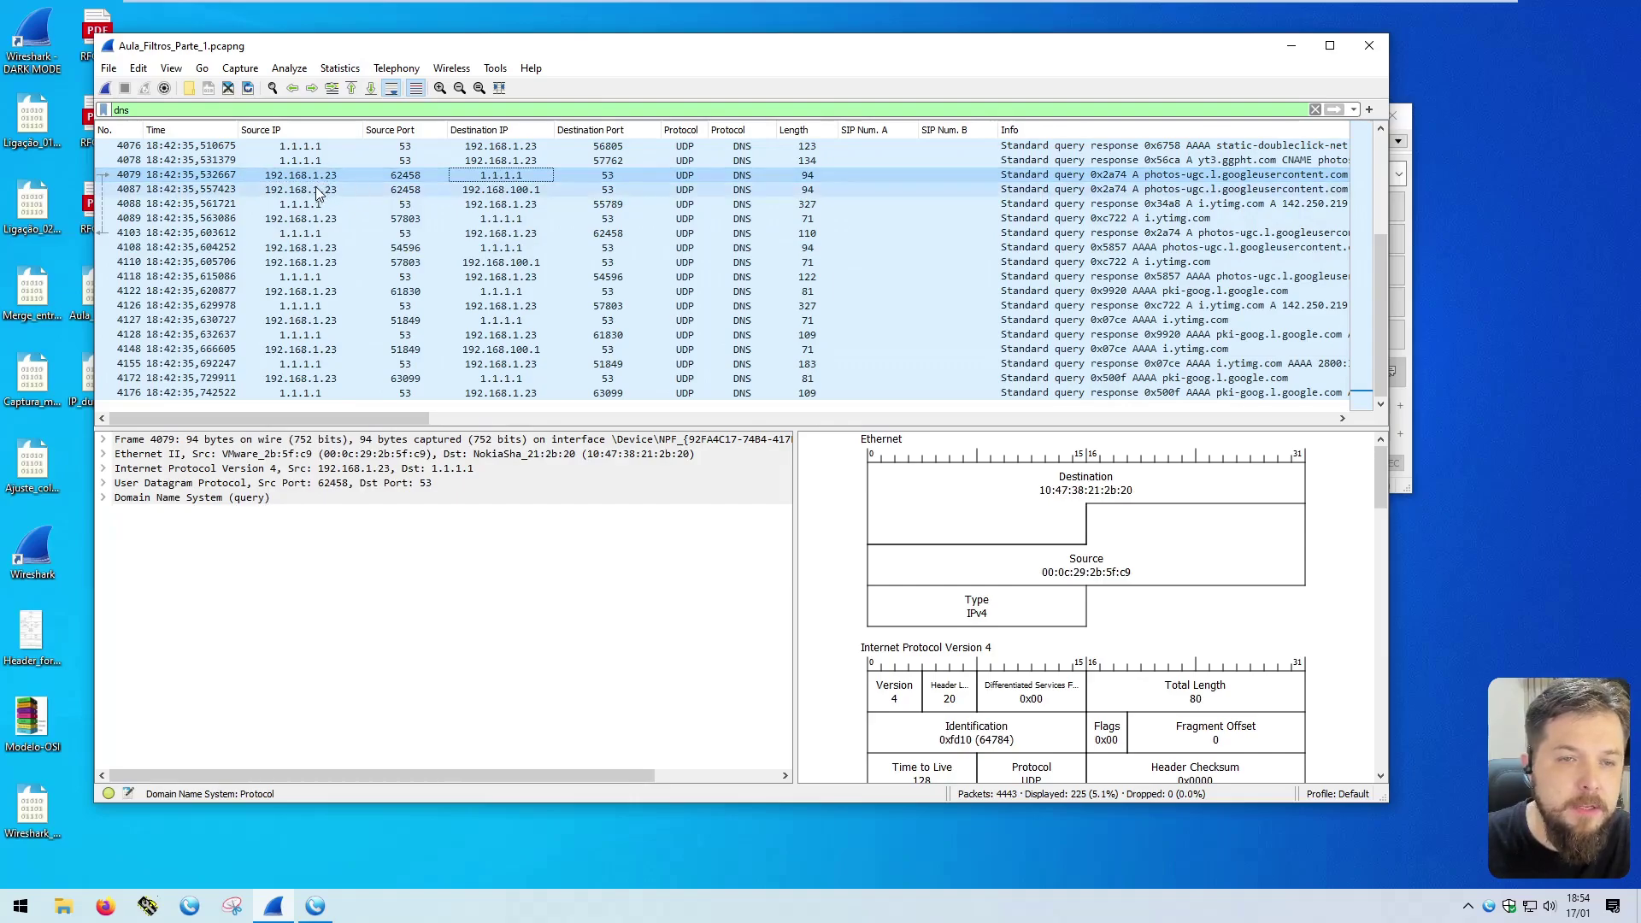
left_click(450, 203)
left_click(315, 177)
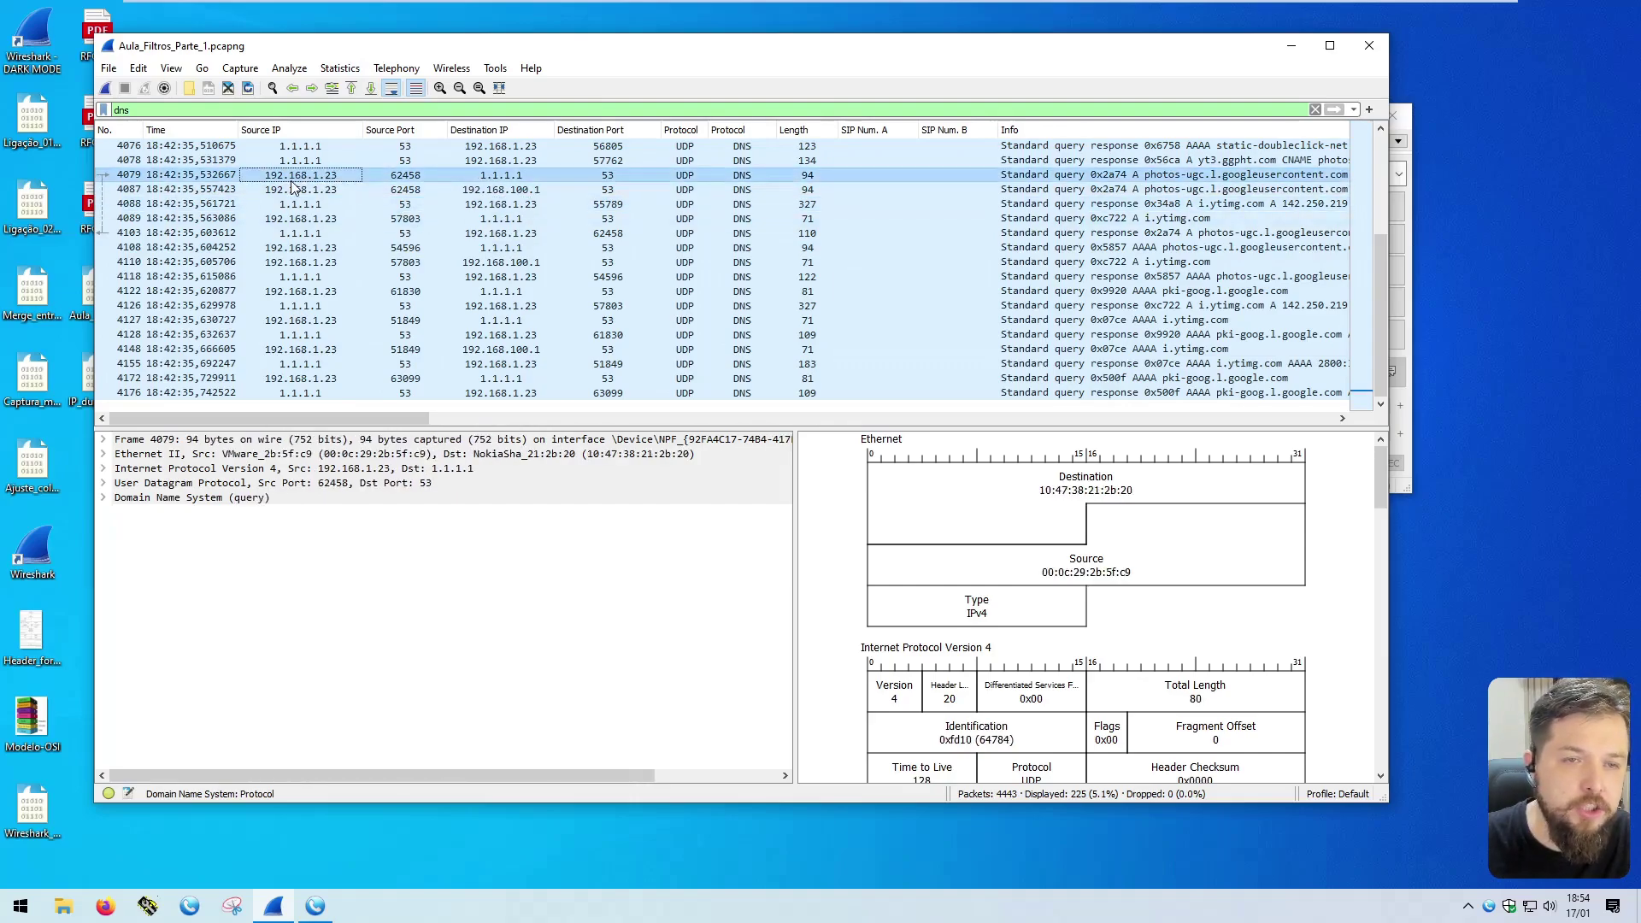
left_click(500, 176)
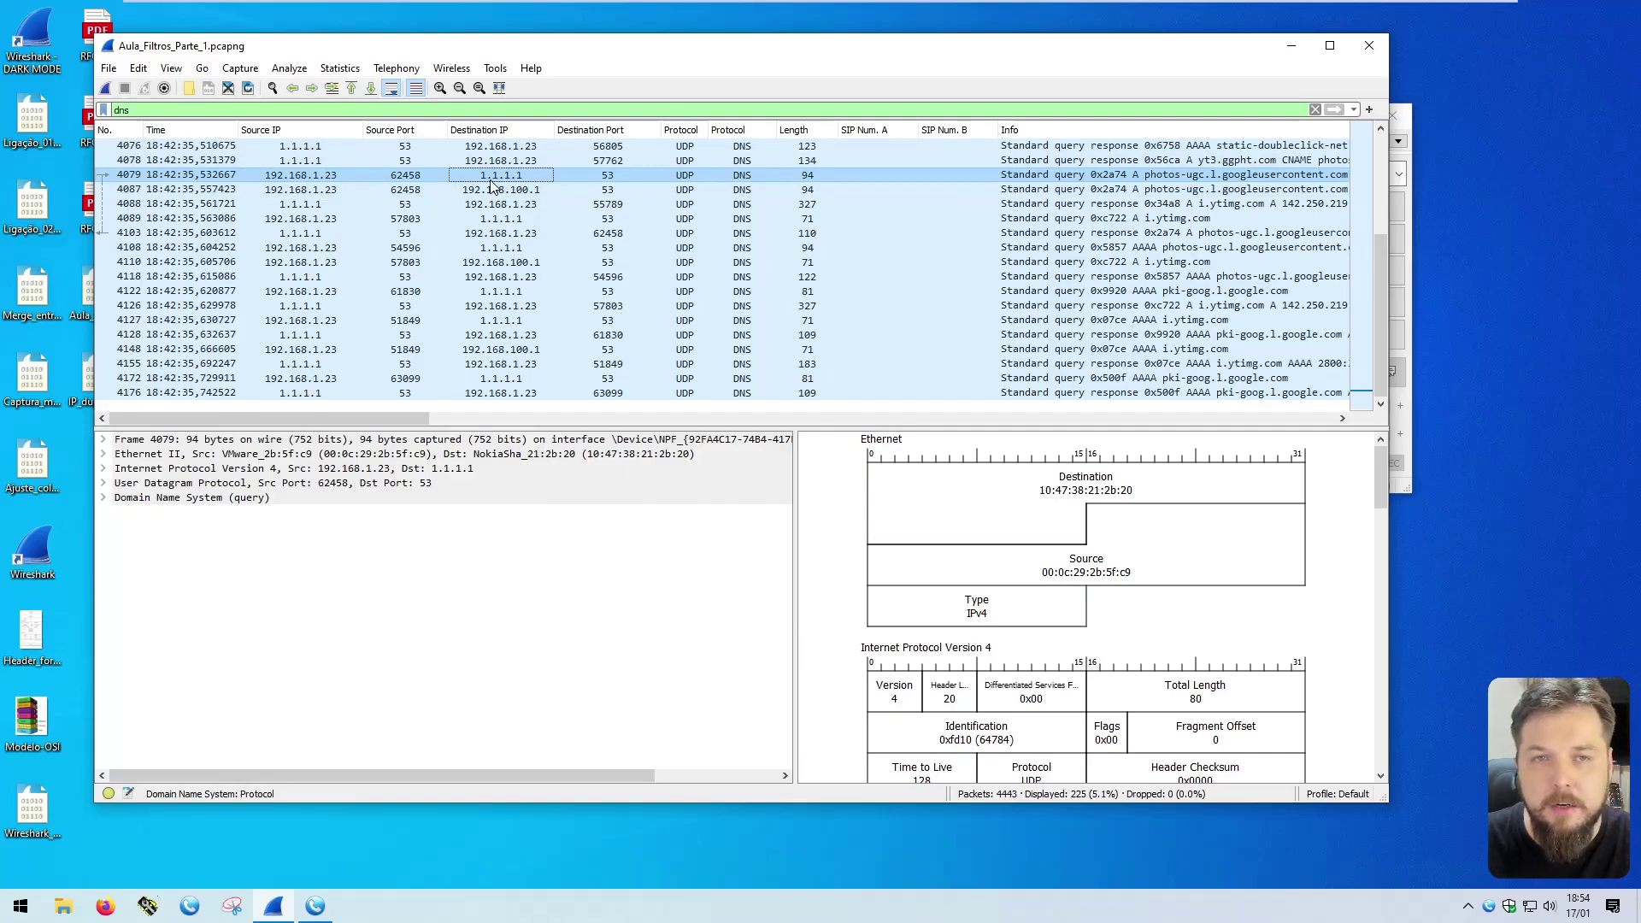
left_click(341, 205)
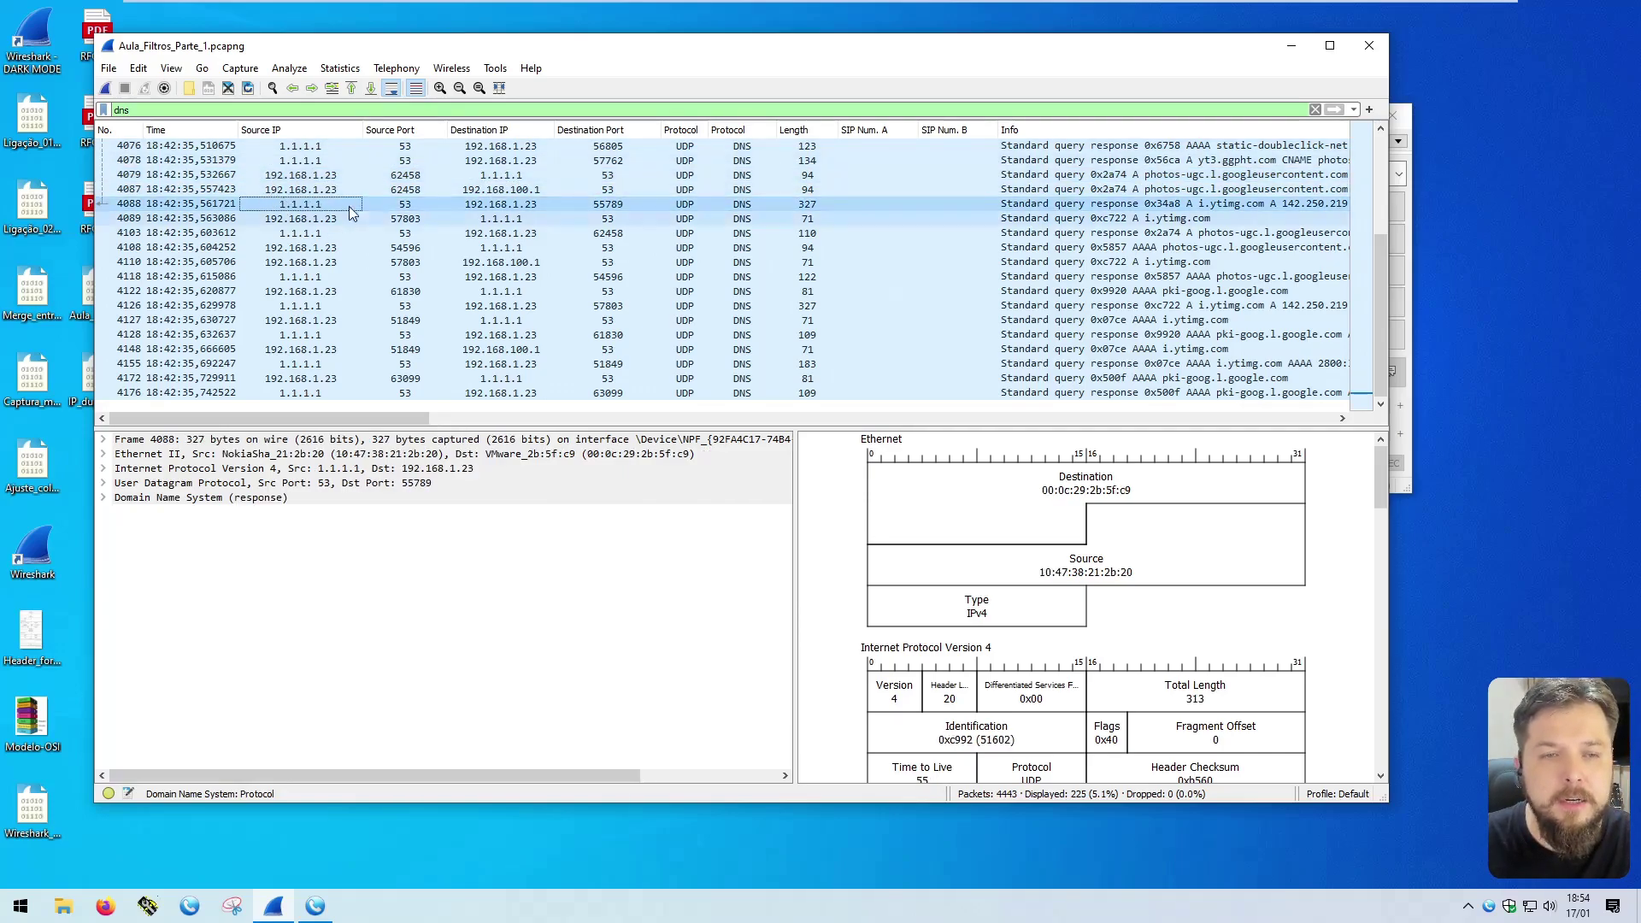
left_click(507, 206)
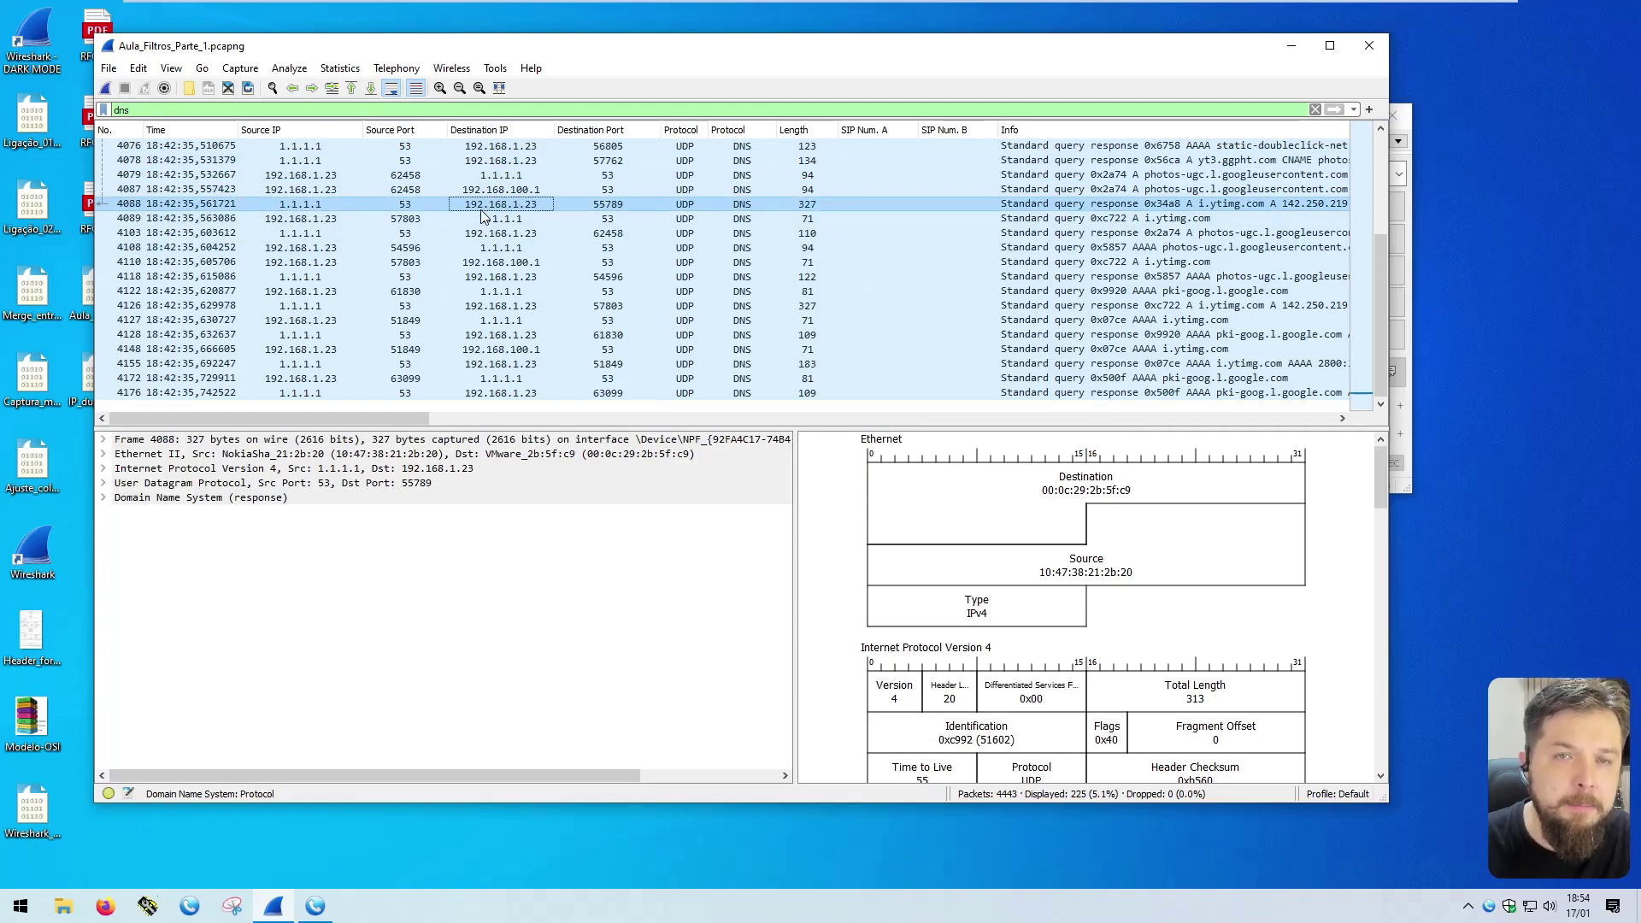
Step: Expand the Domain Name System section of the first DNS query, packet 26, and select the Name field of its query
scroll(484, 216, "up", 20)
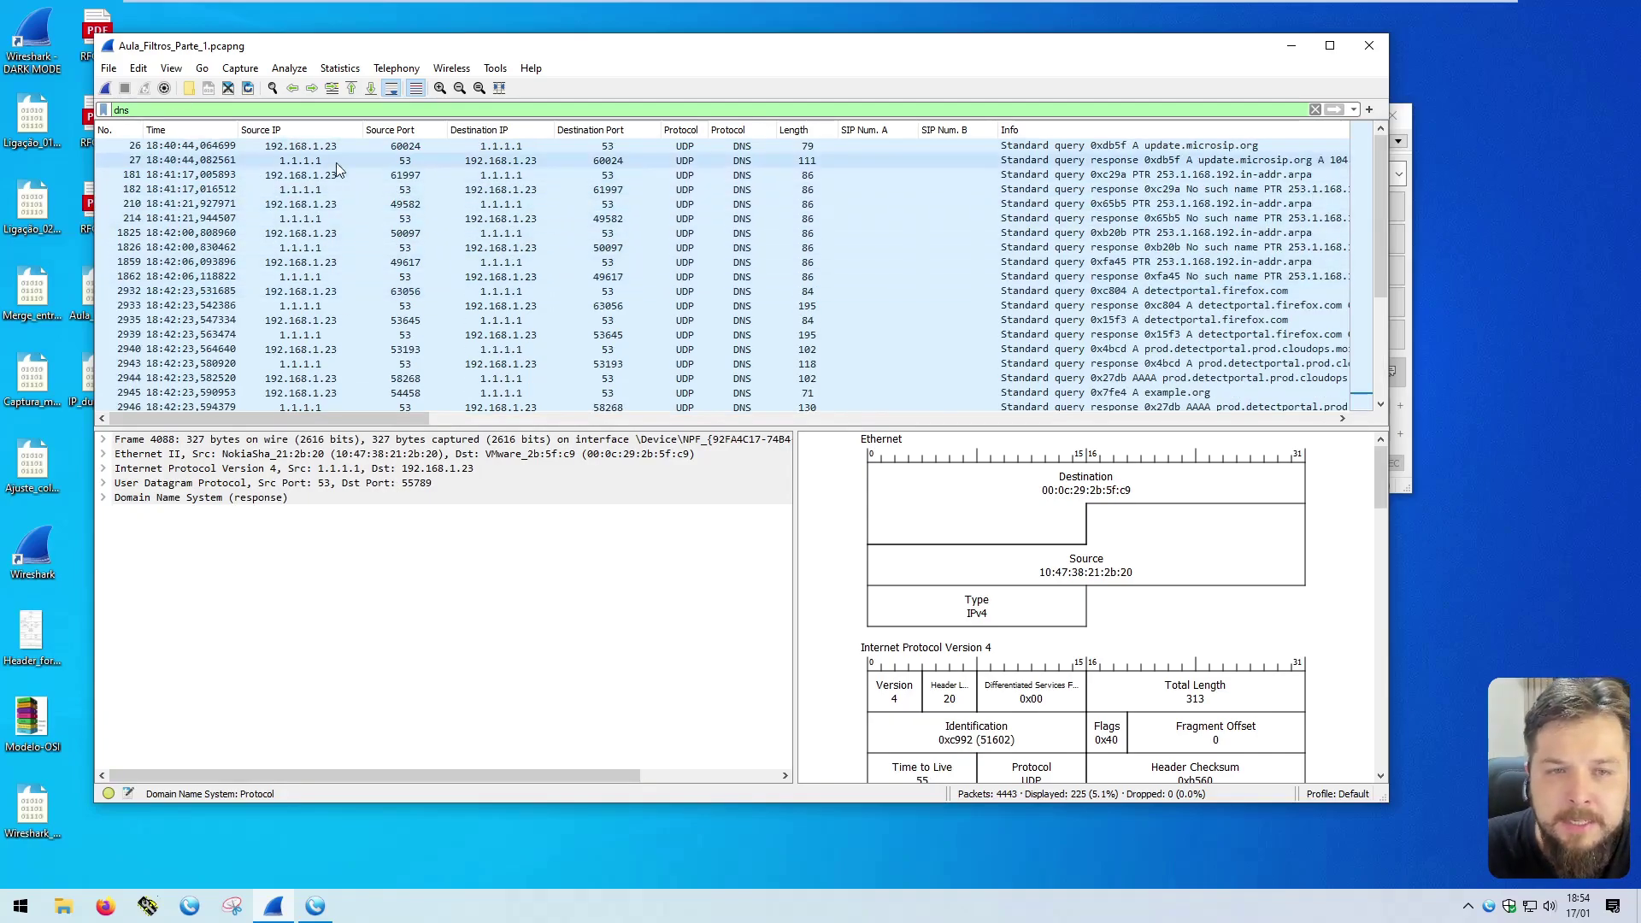
left_click(265, 147)
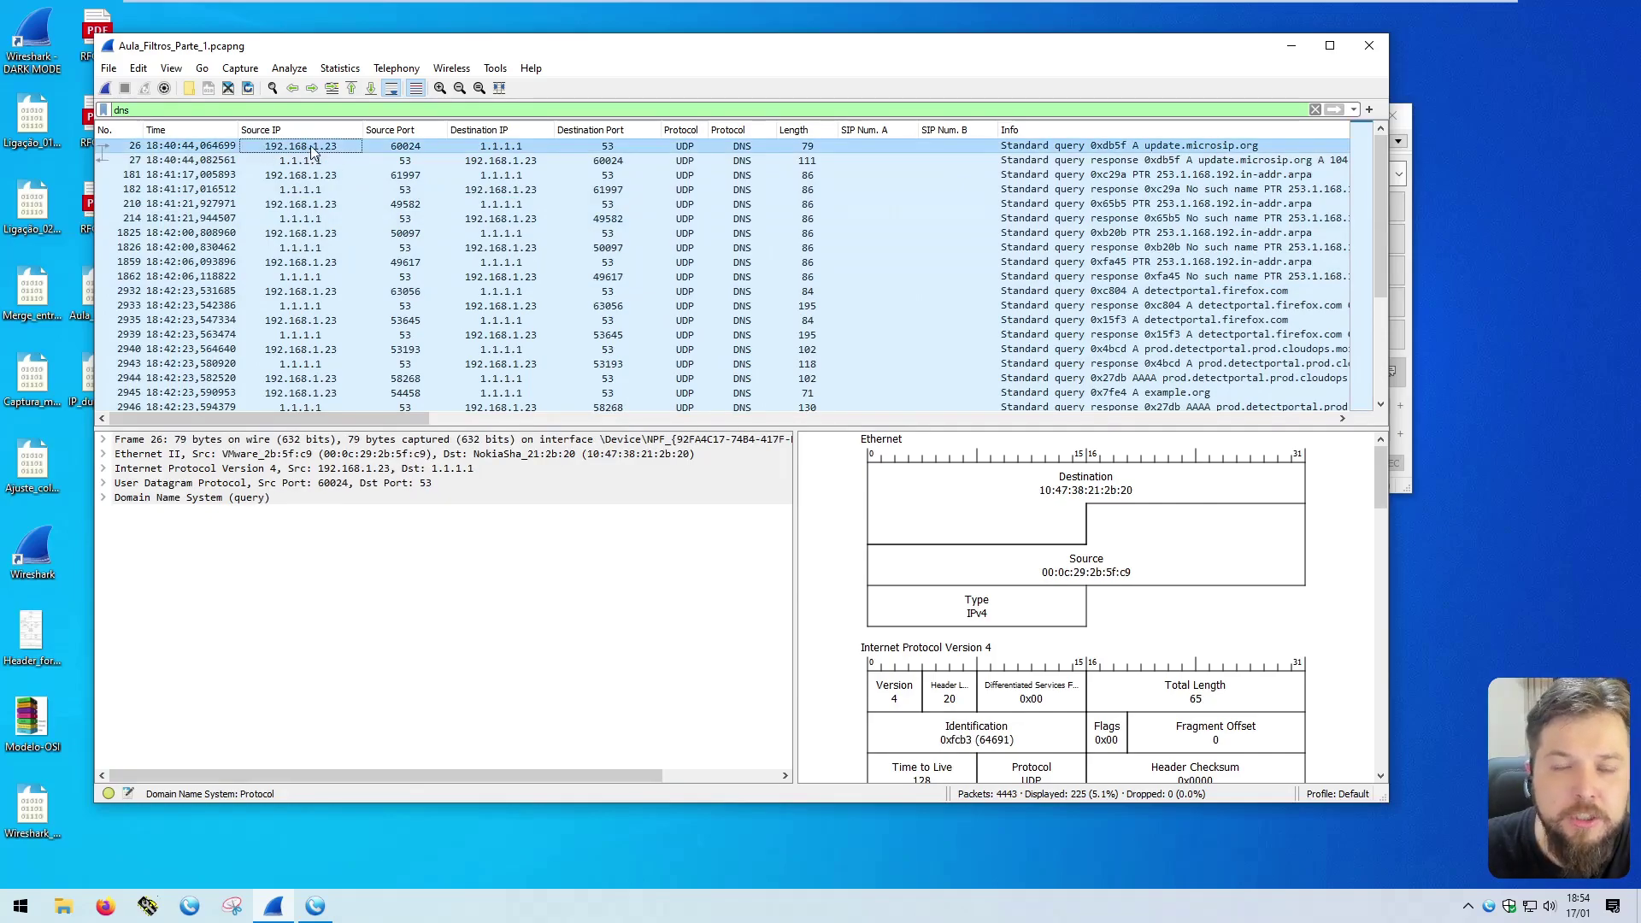
left_click(102, 498)
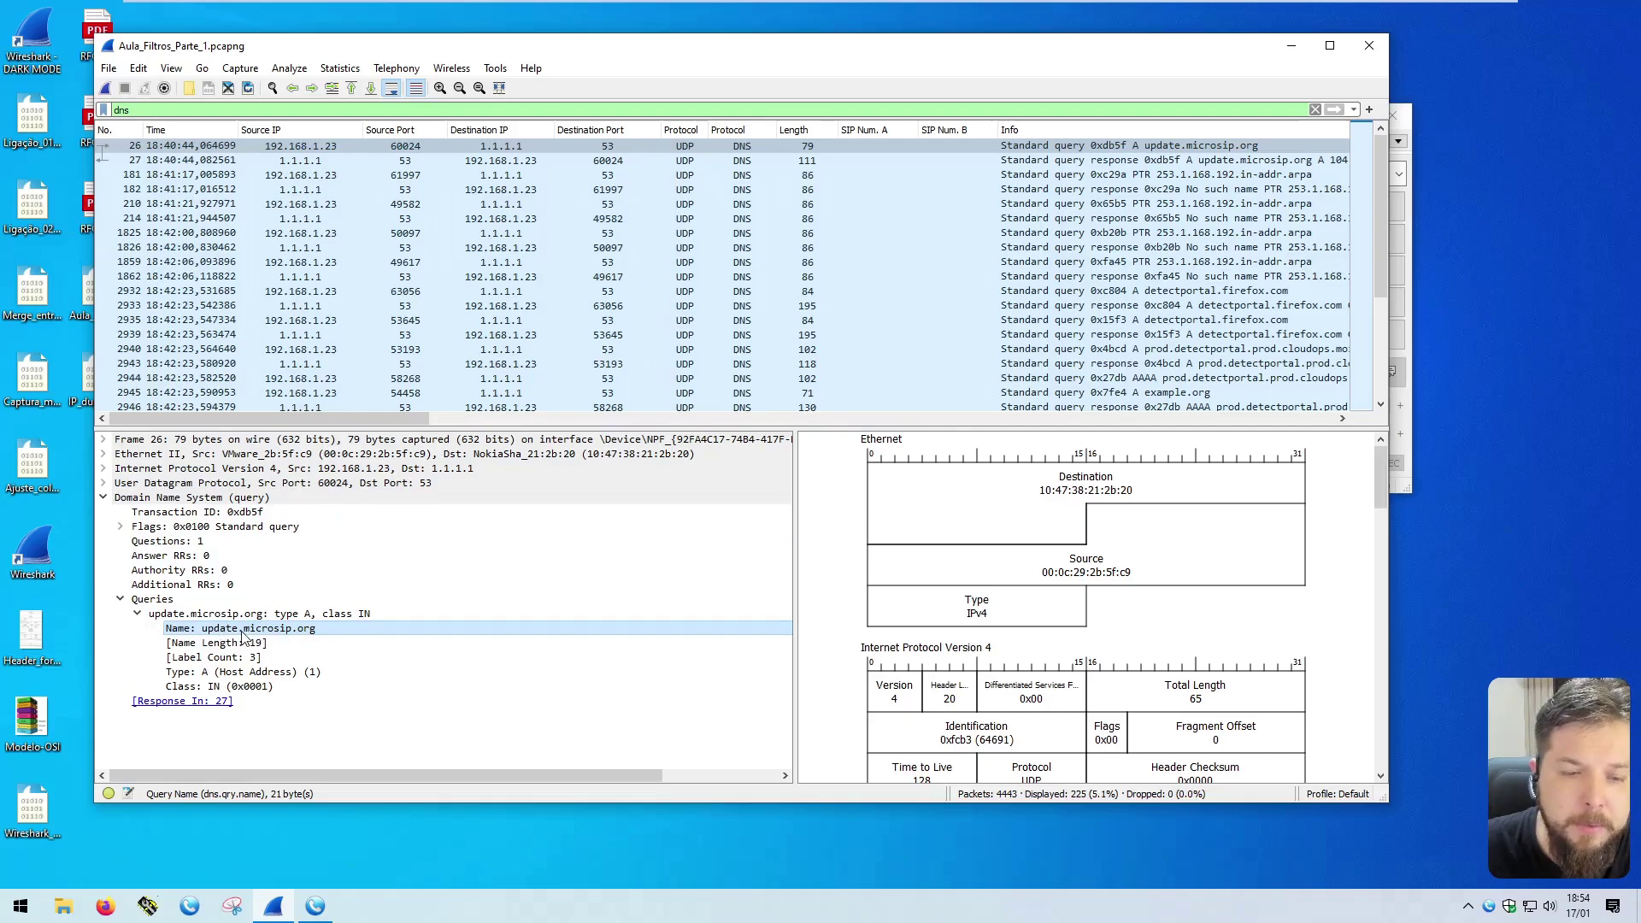
left_click(420, 467)
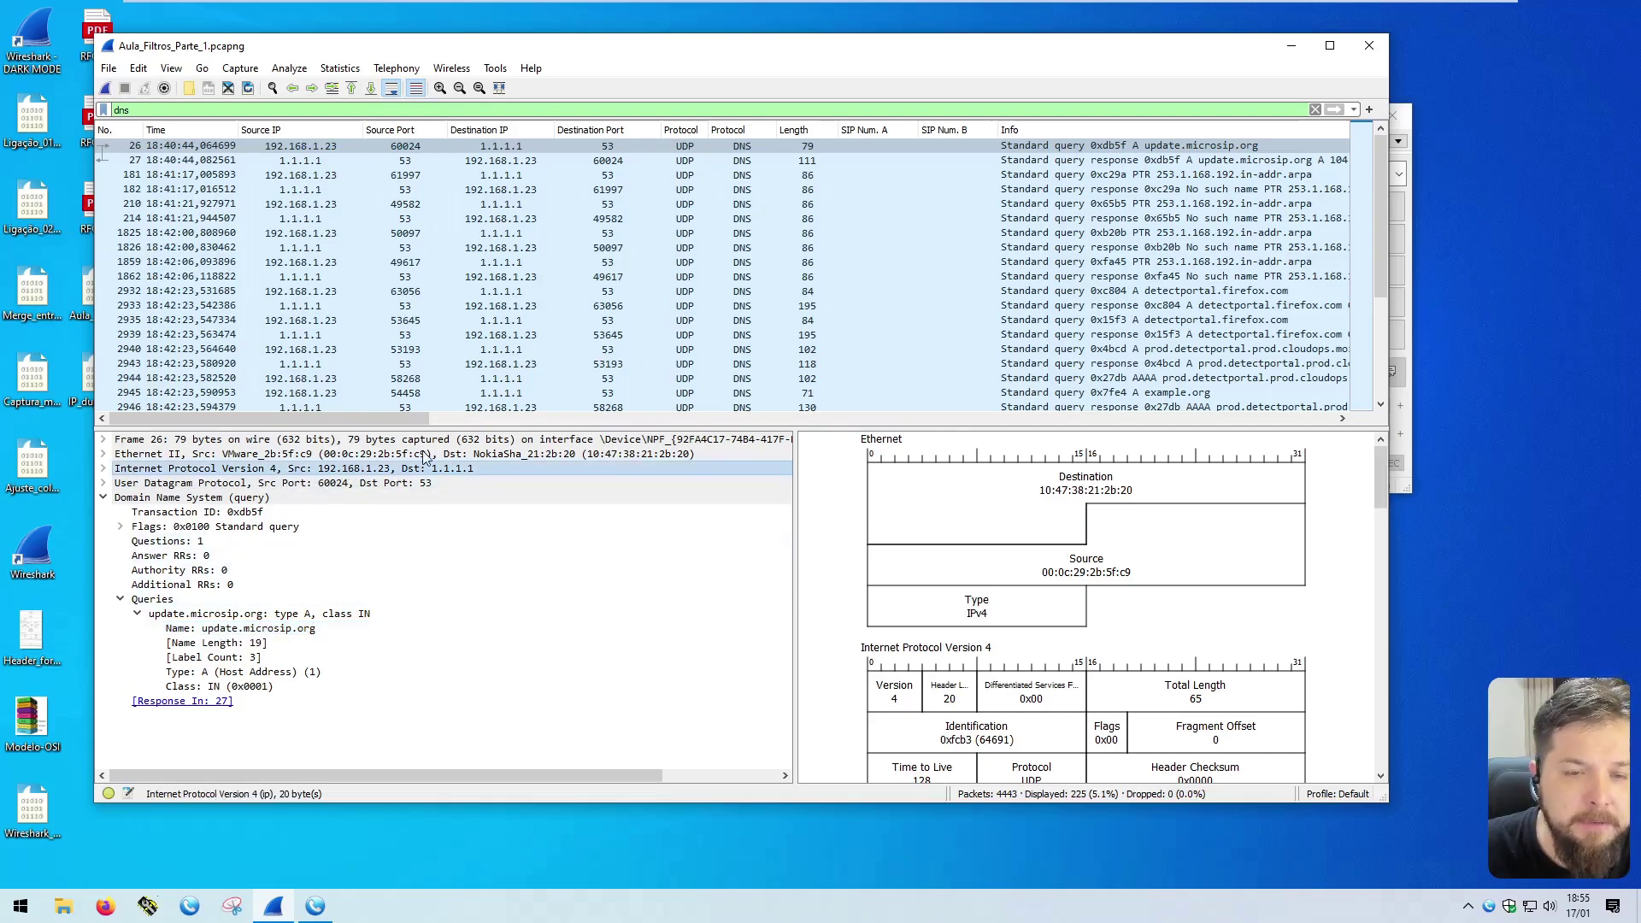
left_click(257, 628)
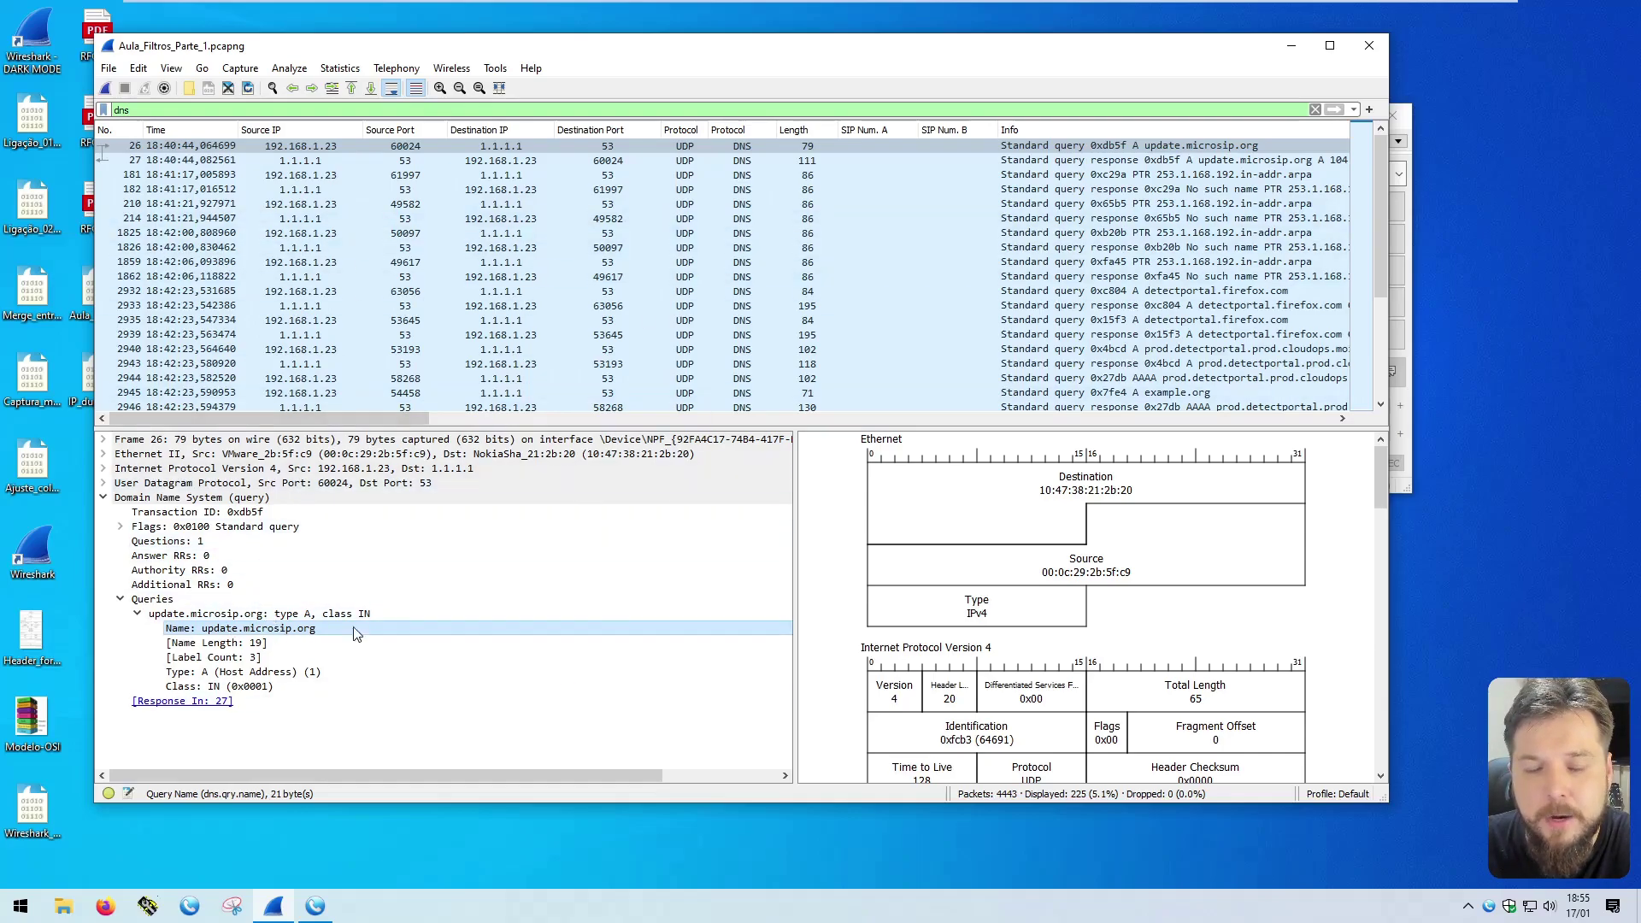
Step: Examine the domain names queried in the Mozilla and Firefox DNS packets, such as contile.services.mozilla.com, and in the r3.o.lencr.org query
scroll(1092, 303, "down", 10)
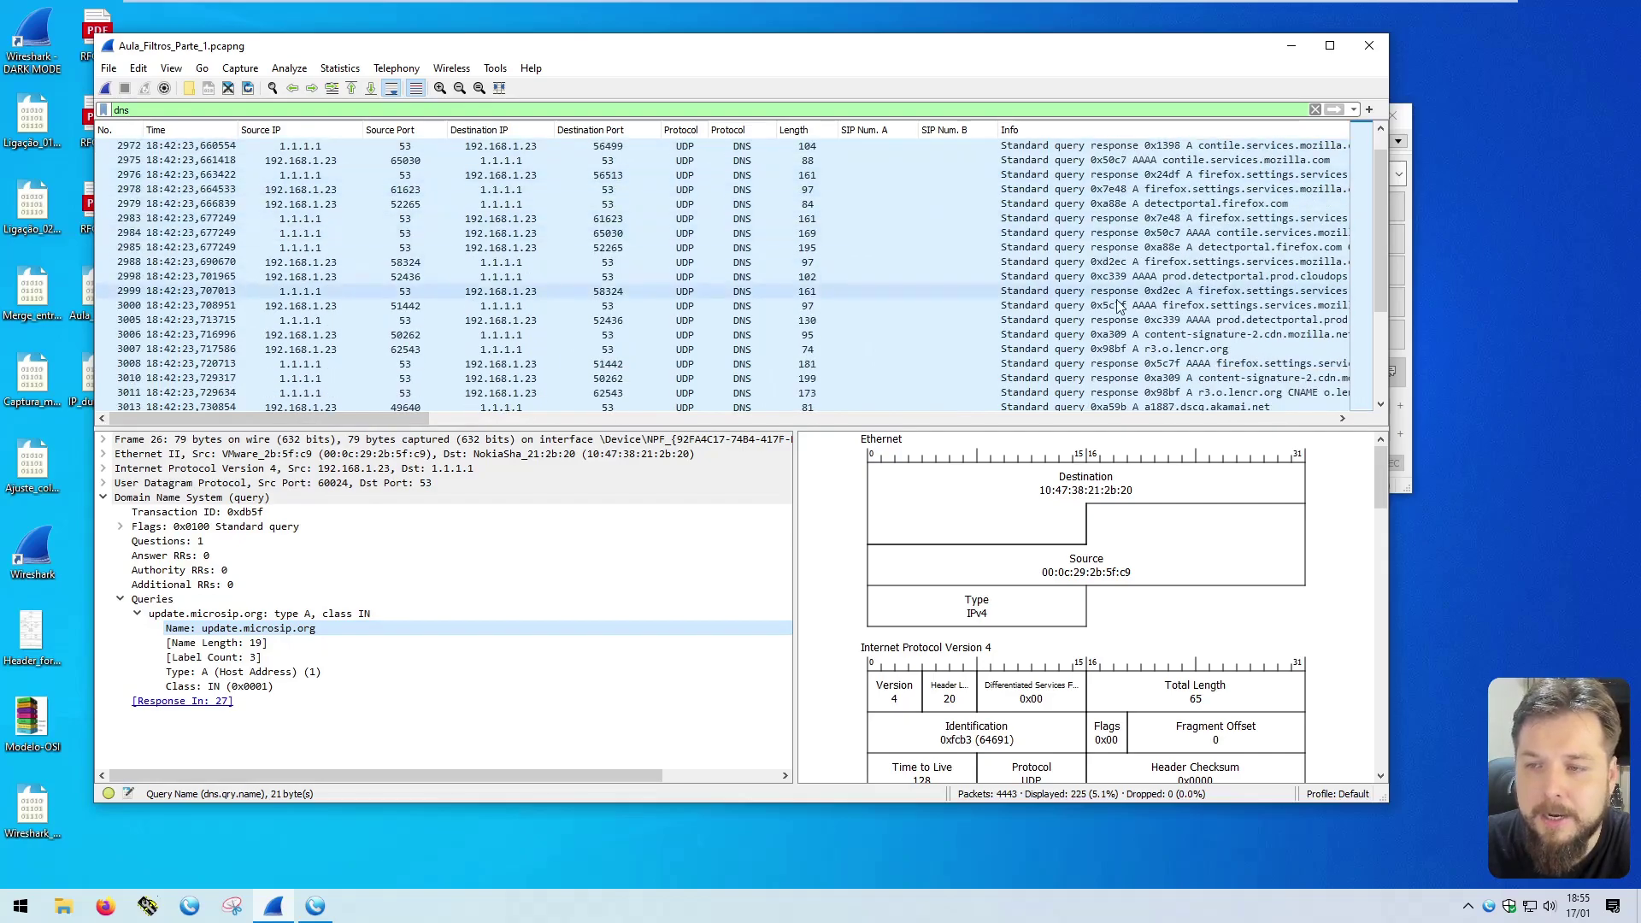
left_click(1188, 203)
left_click(1197, 160)
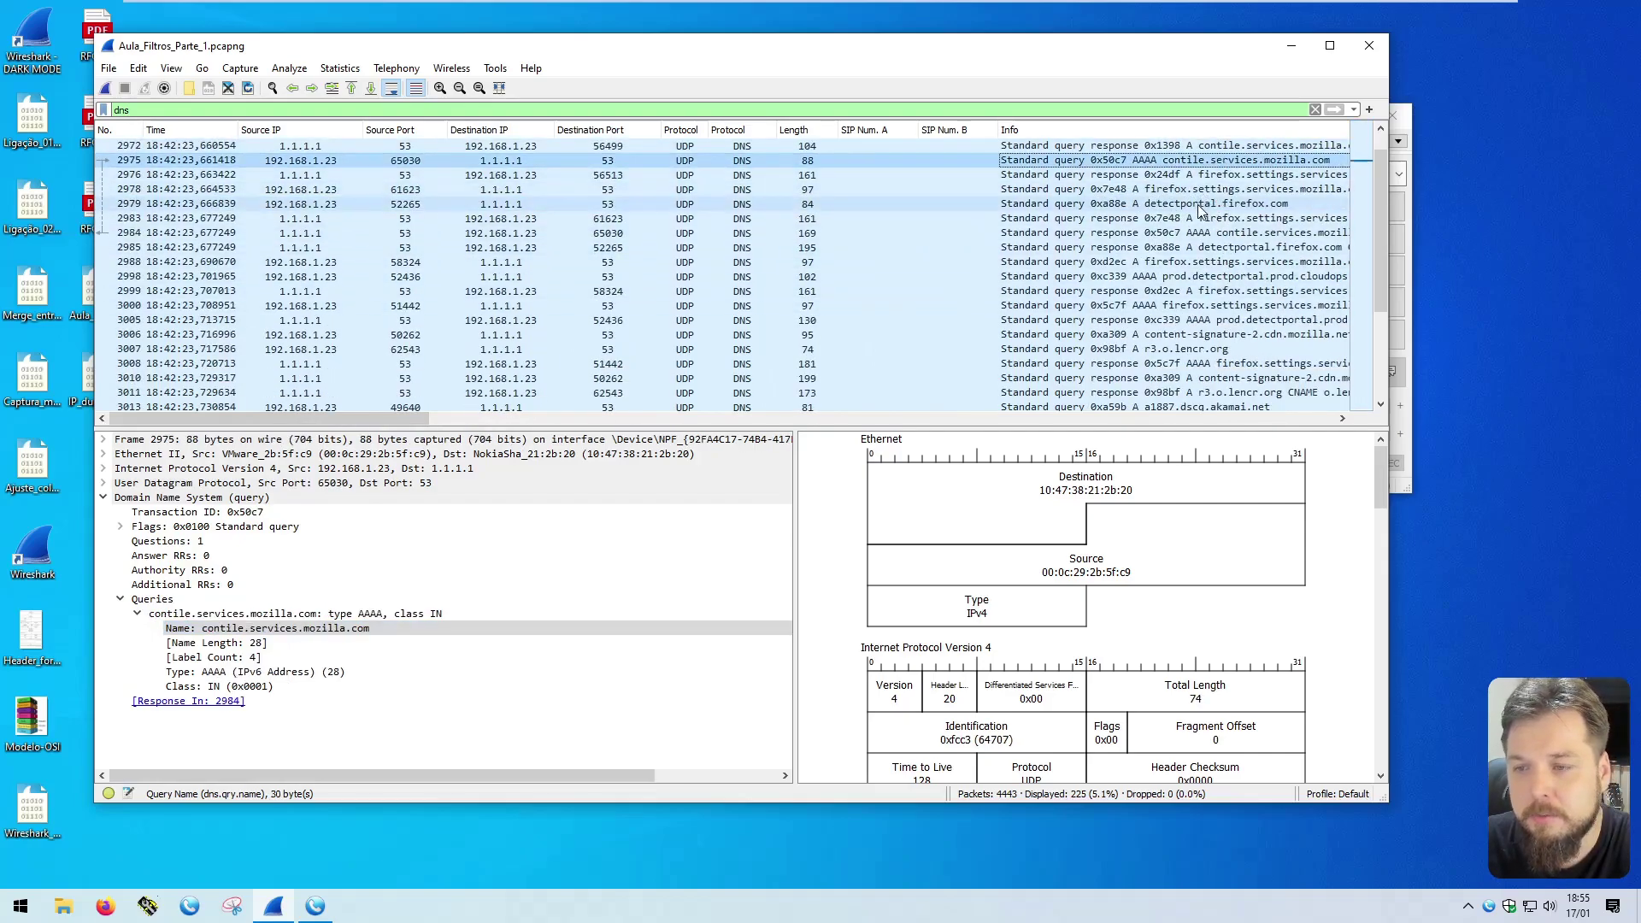
left_click(1197, 277)
left_click(1195, 305)
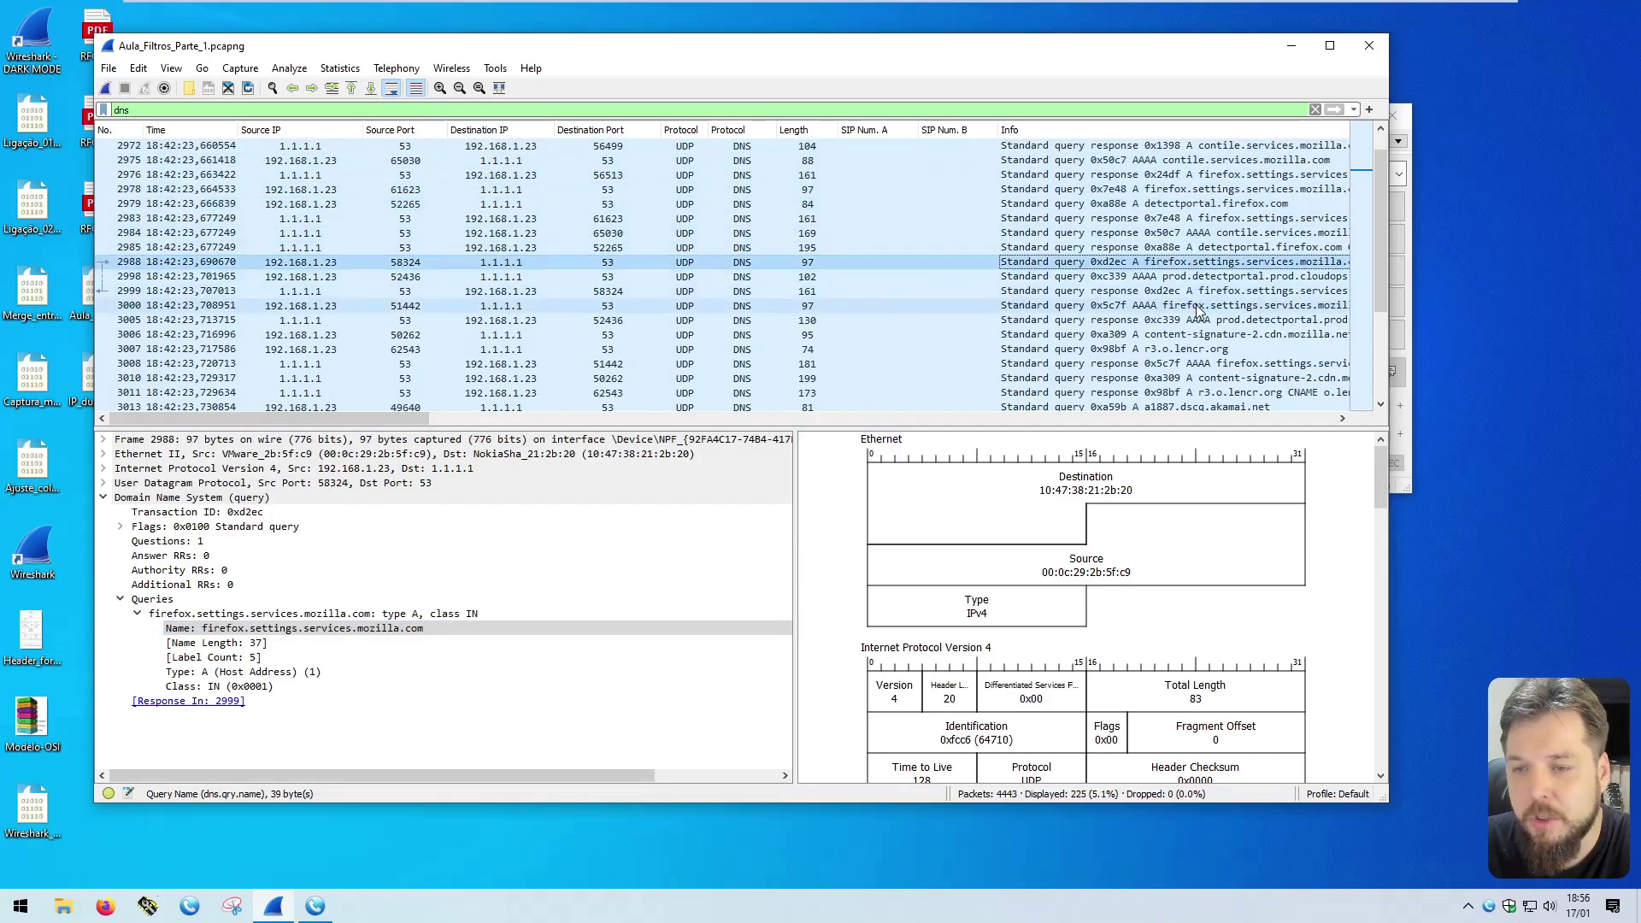
left_click(1193, 349)
scroll(1171, 299, "down", 8)
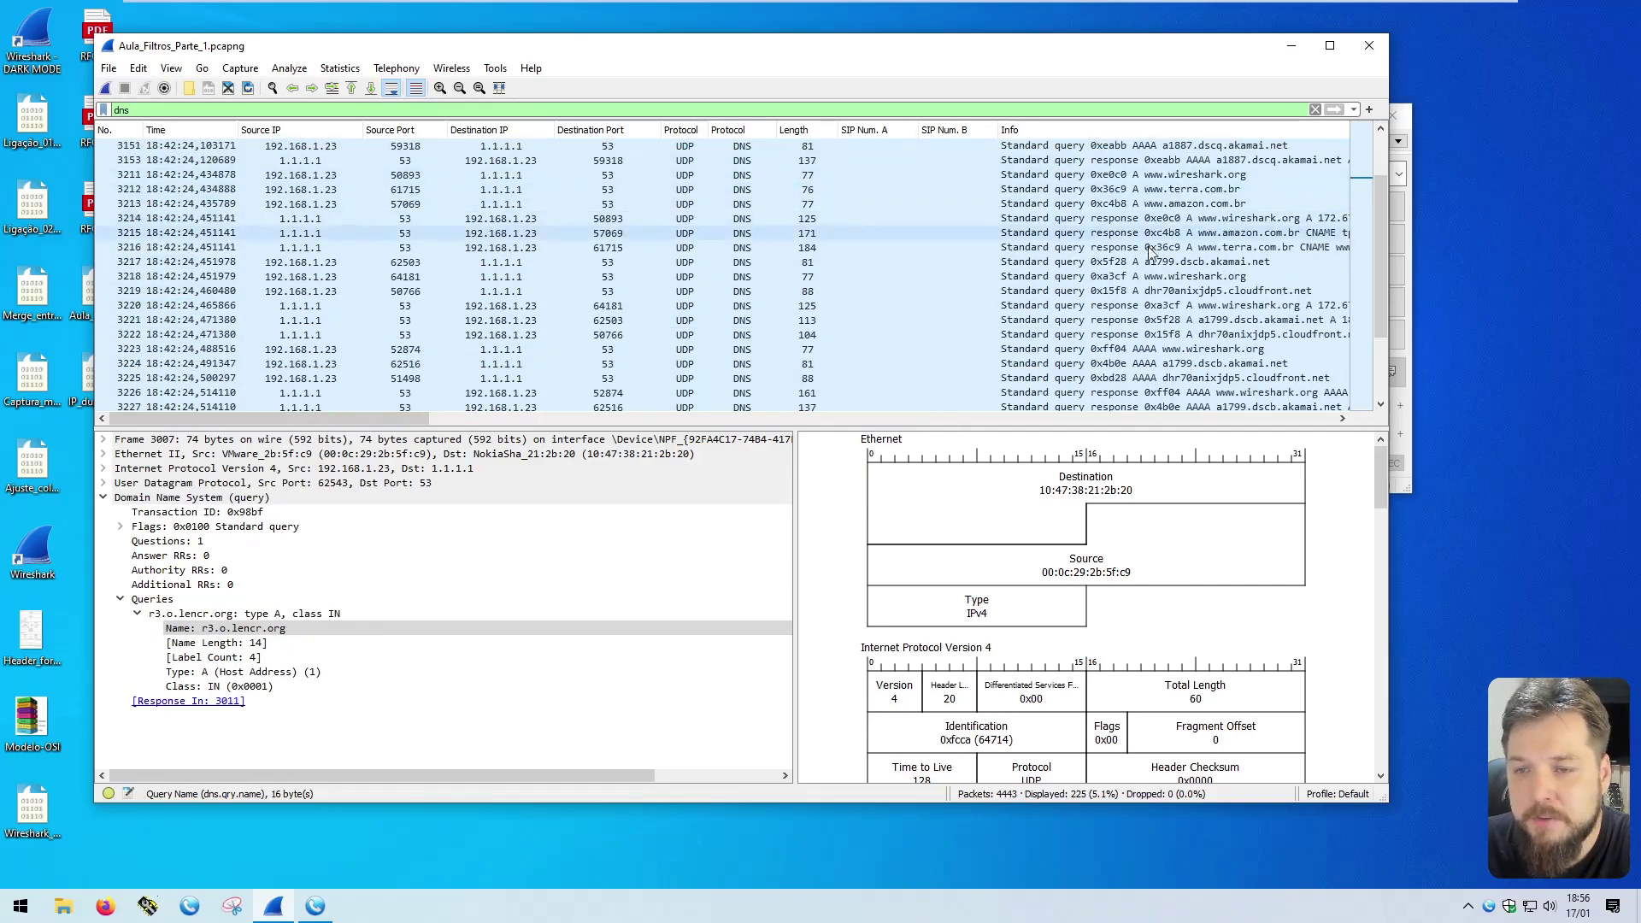
left_click(1197, 175)
left_click(1219, 189)
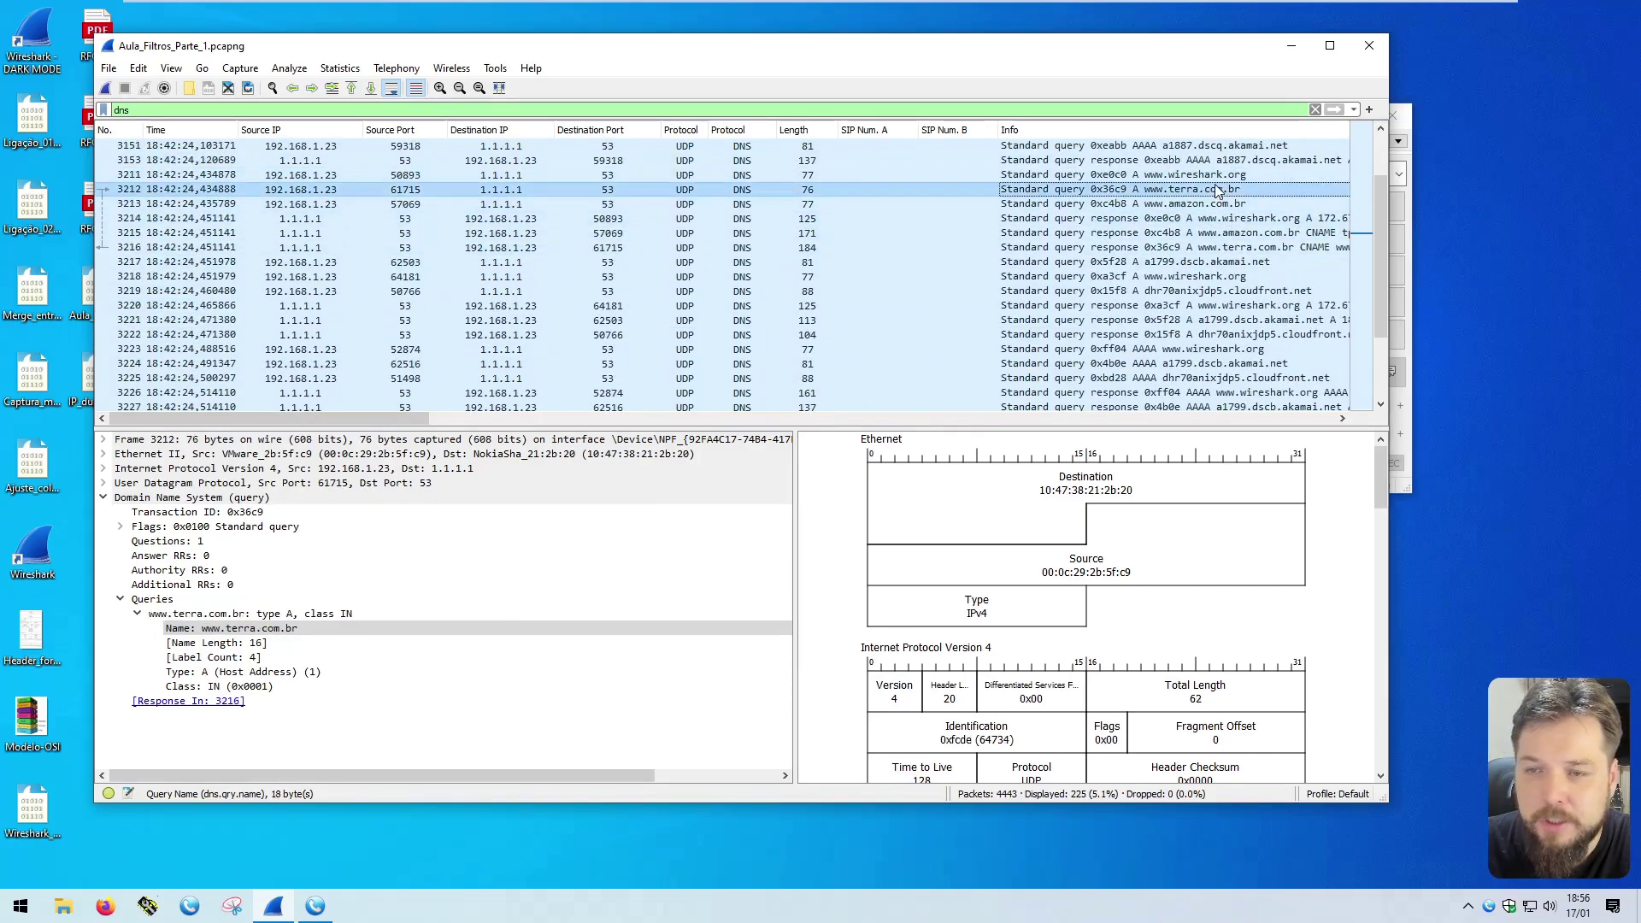
left_click(1236, 218)
left_click(1222, 277)
left_click(1226, 348)
scroll(1227, 359, "down", 6)
left_click(1197, 249)
scroll(1137, 283, "down", 3)
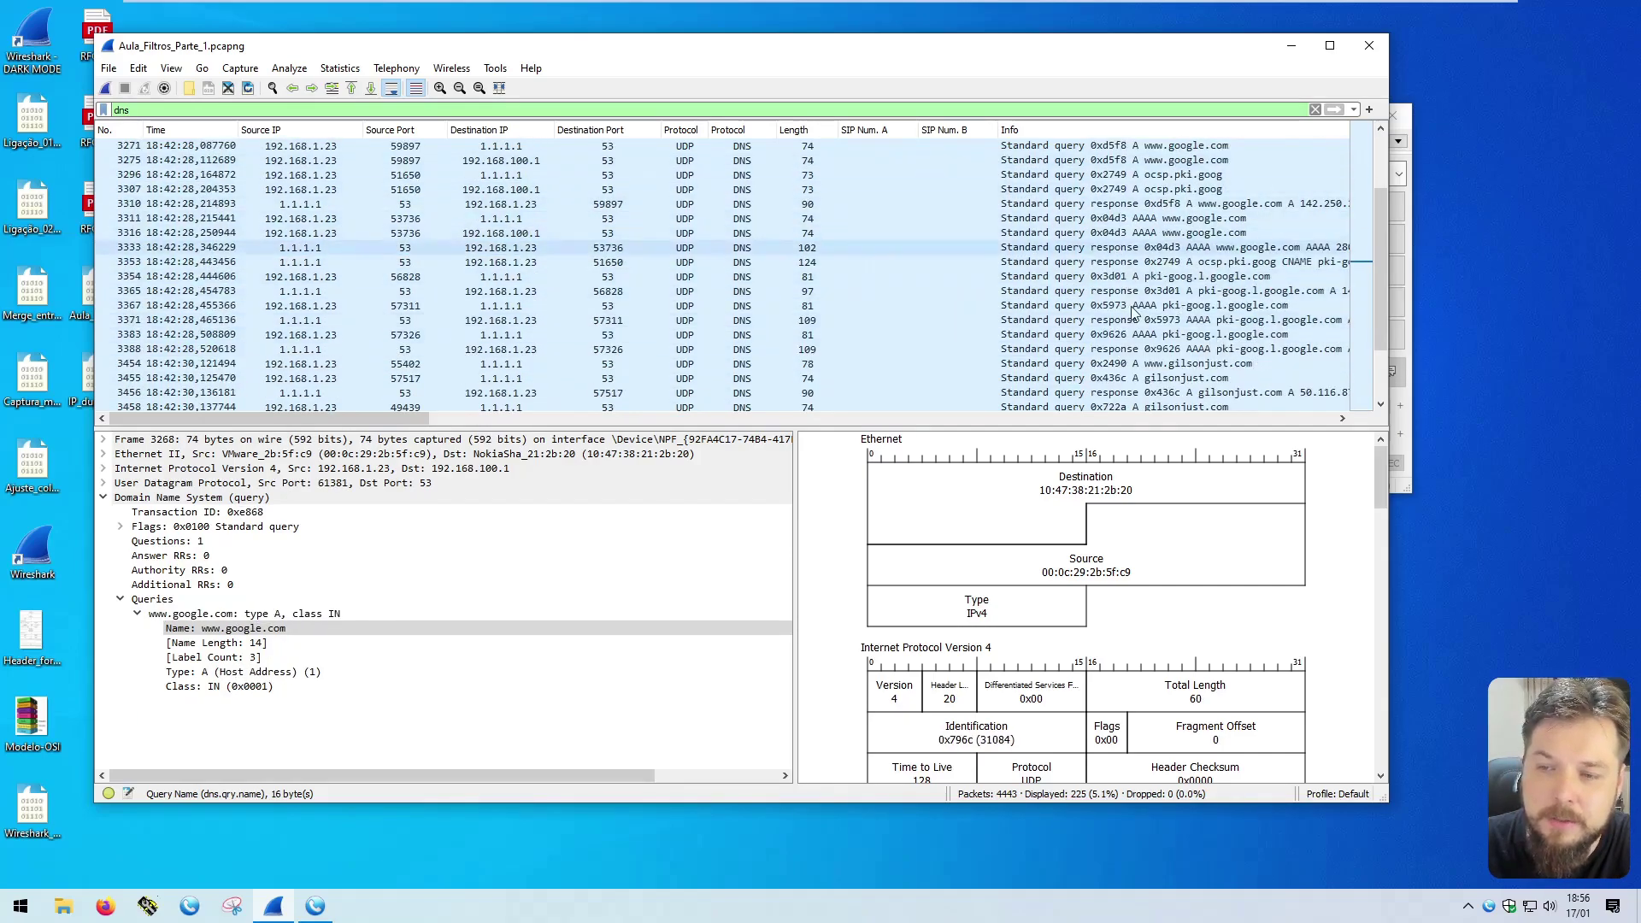
Step: Select the query name of DNS packet 3455, and apply the display filter dns.qry.name == "gilsonjust.com"
left_click(1130, 379)
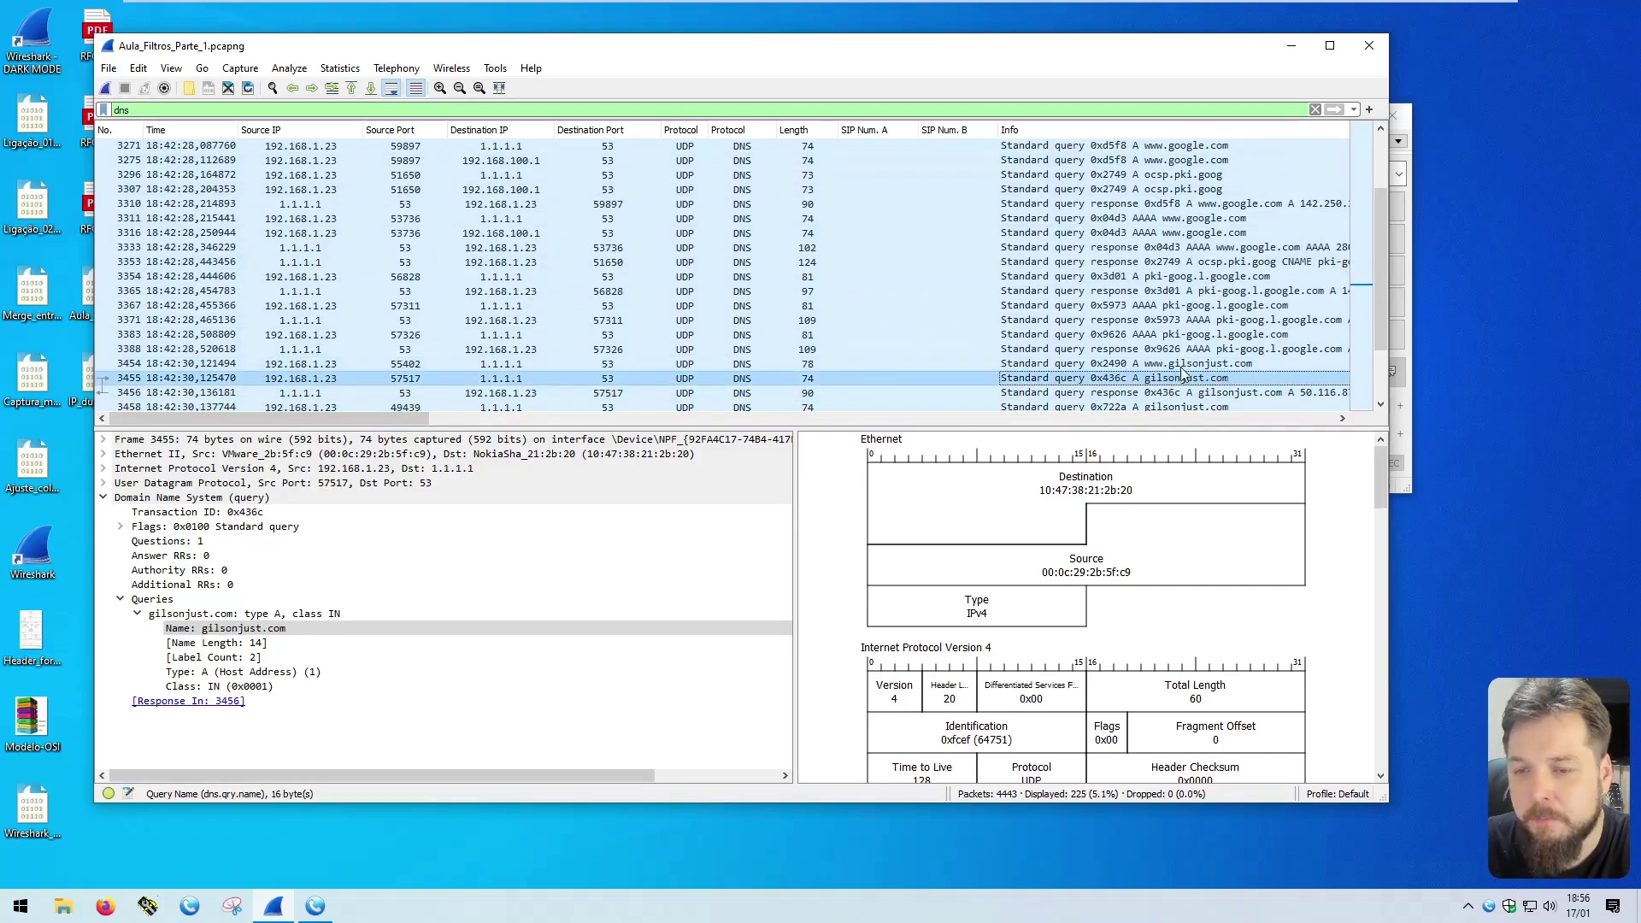
left_click(246, 630)
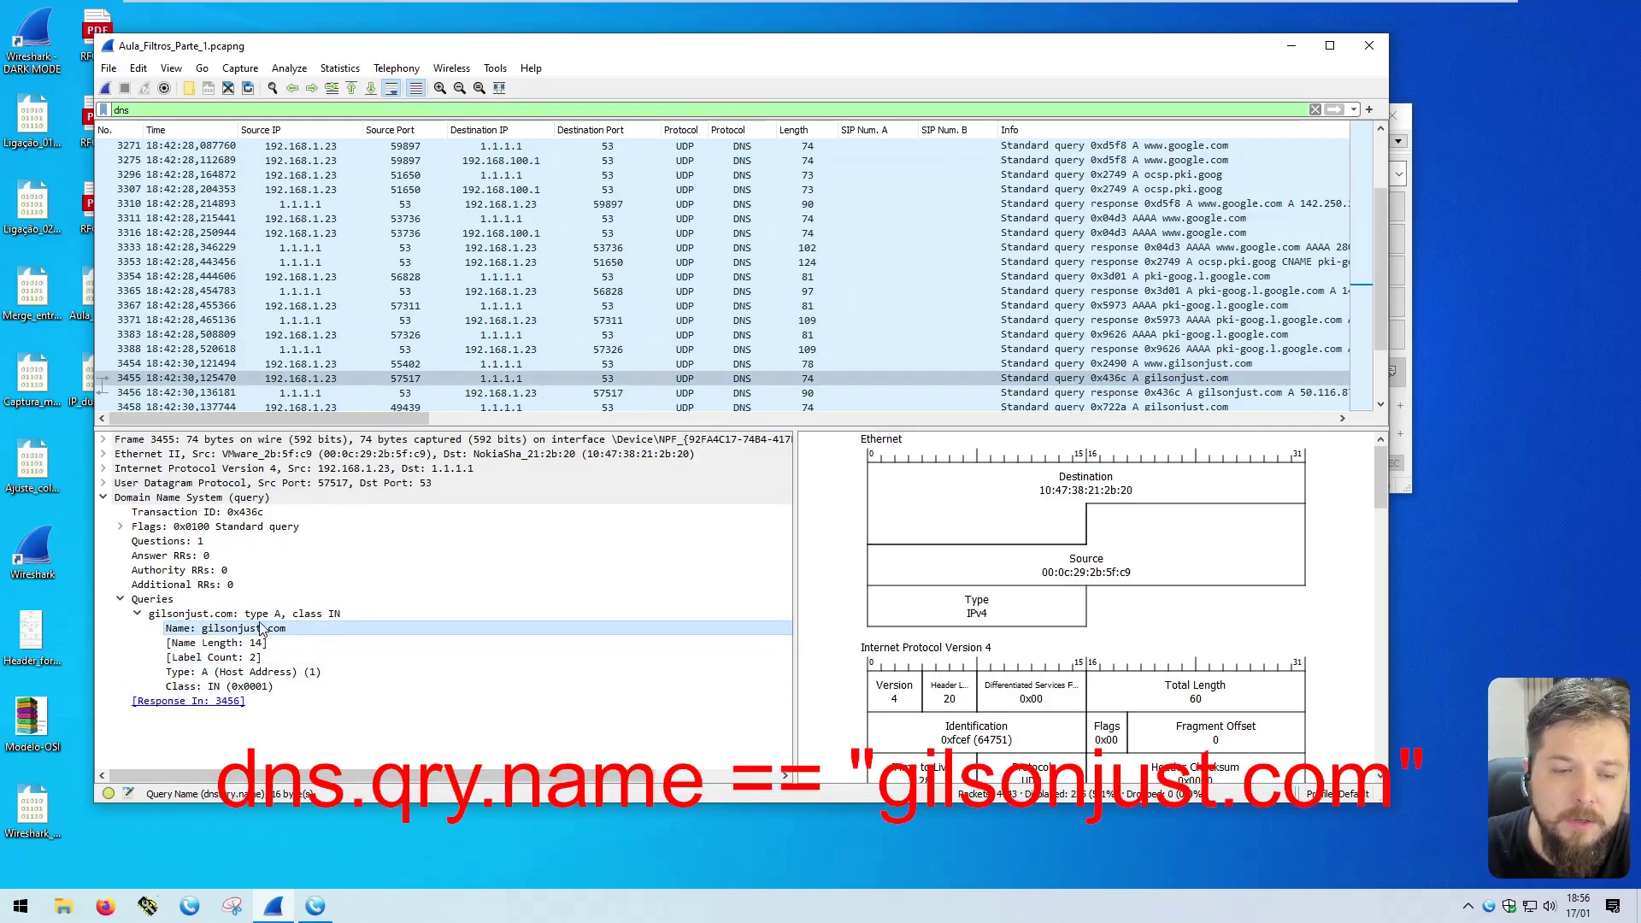
left_click(137, 110)
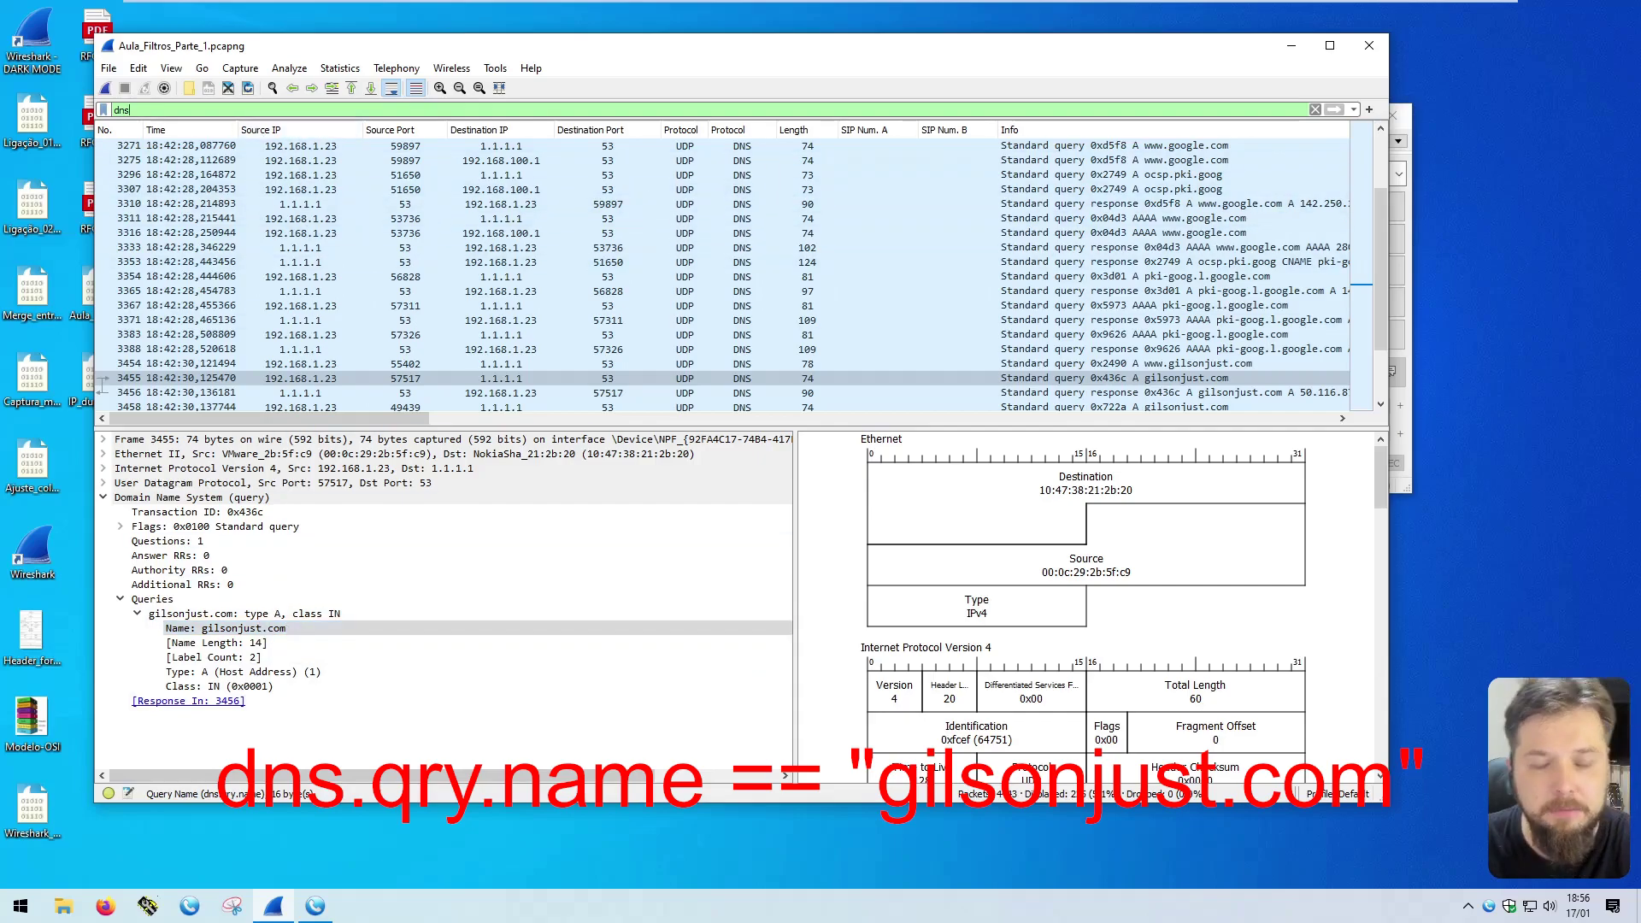
type(".q")
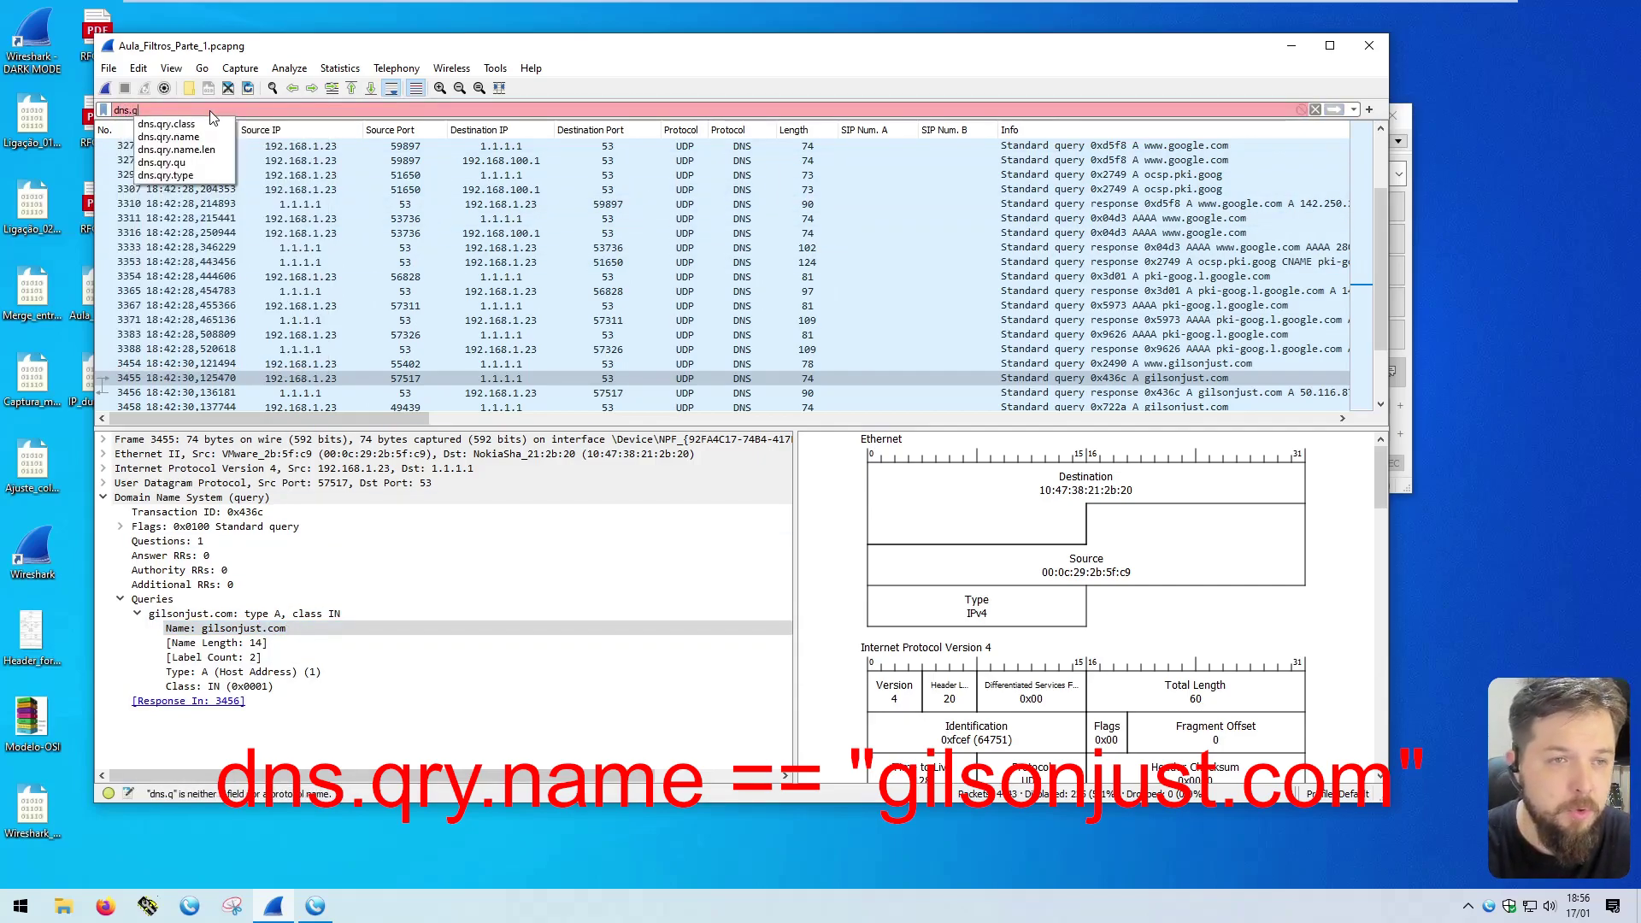
key("Down")
key("Down")
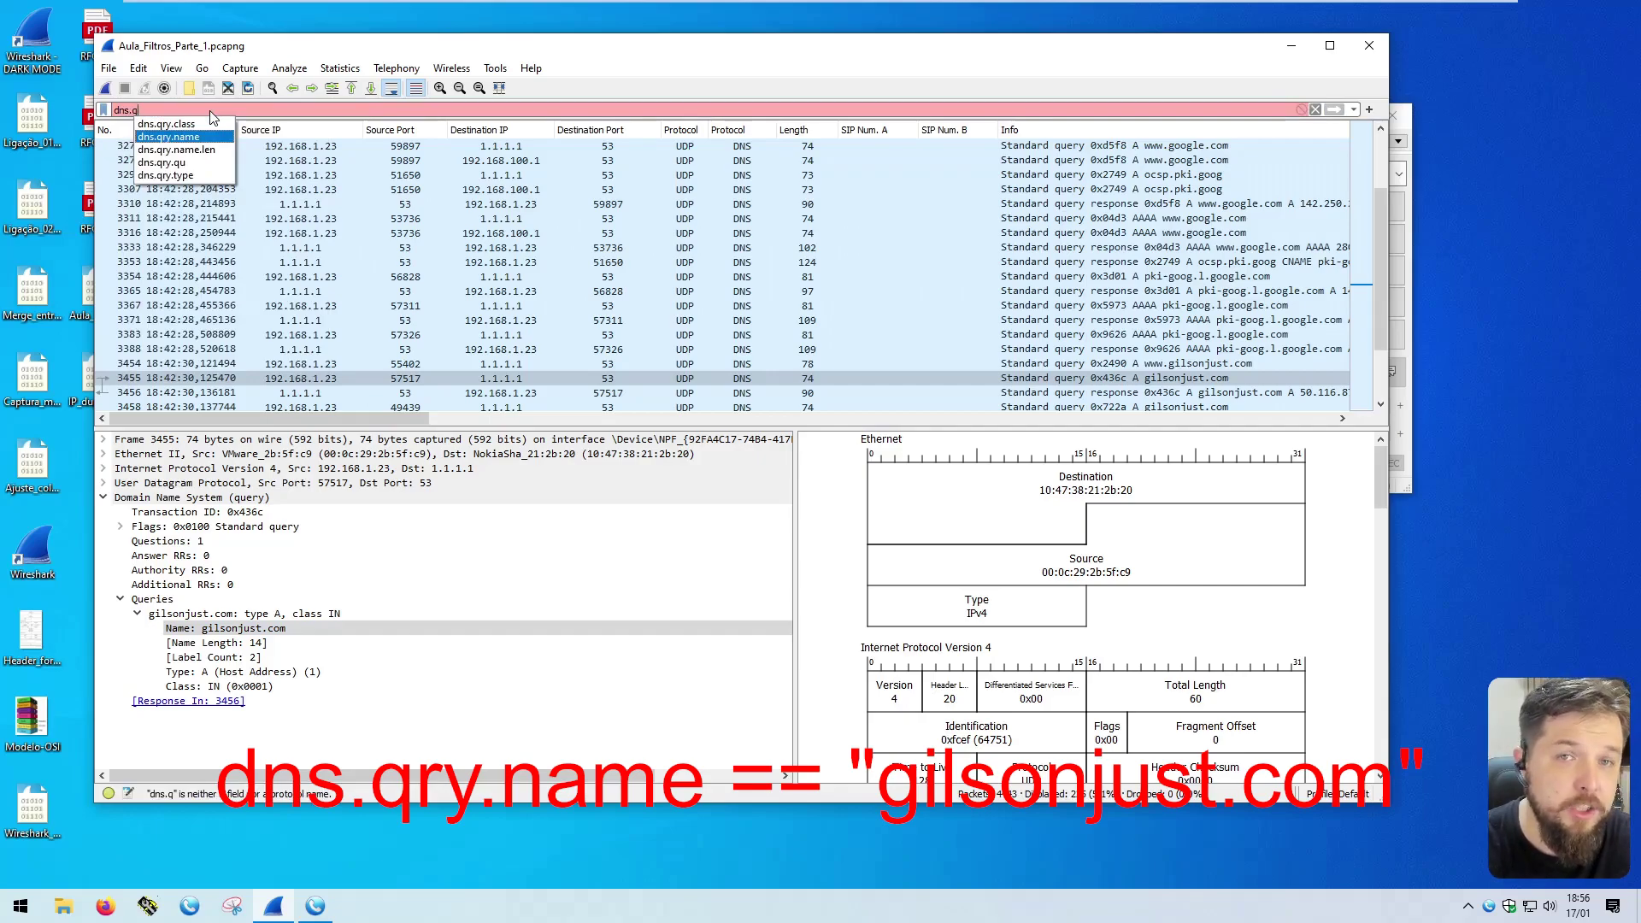
key("Return")
type("== \"G")
type("ils")
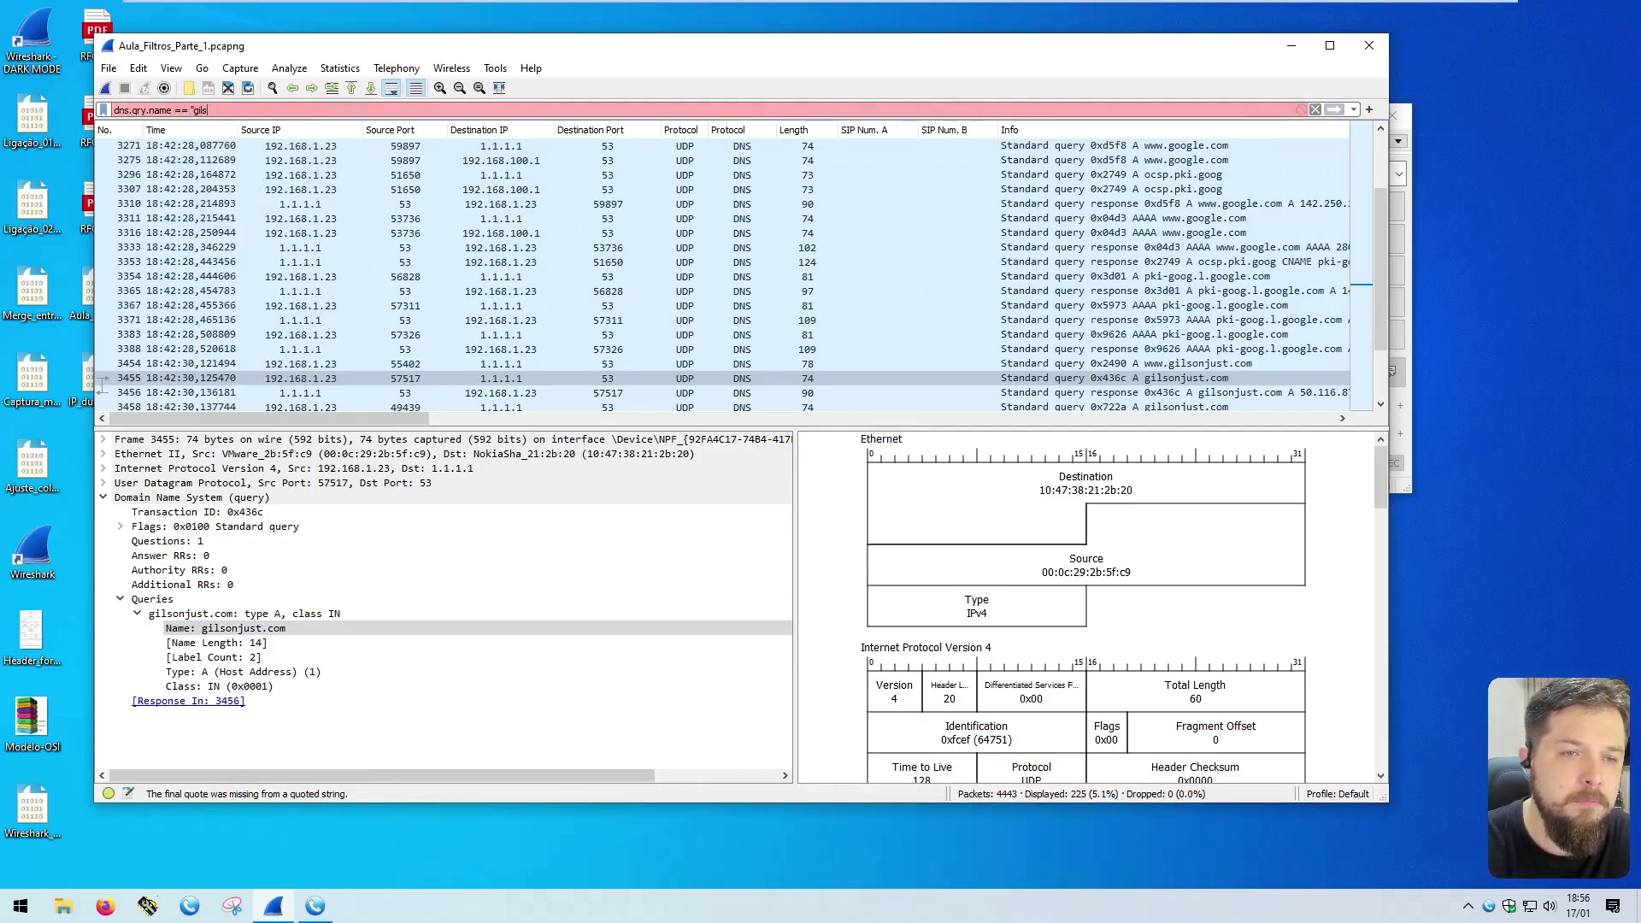
type("onjust.com\"")
key("Return")
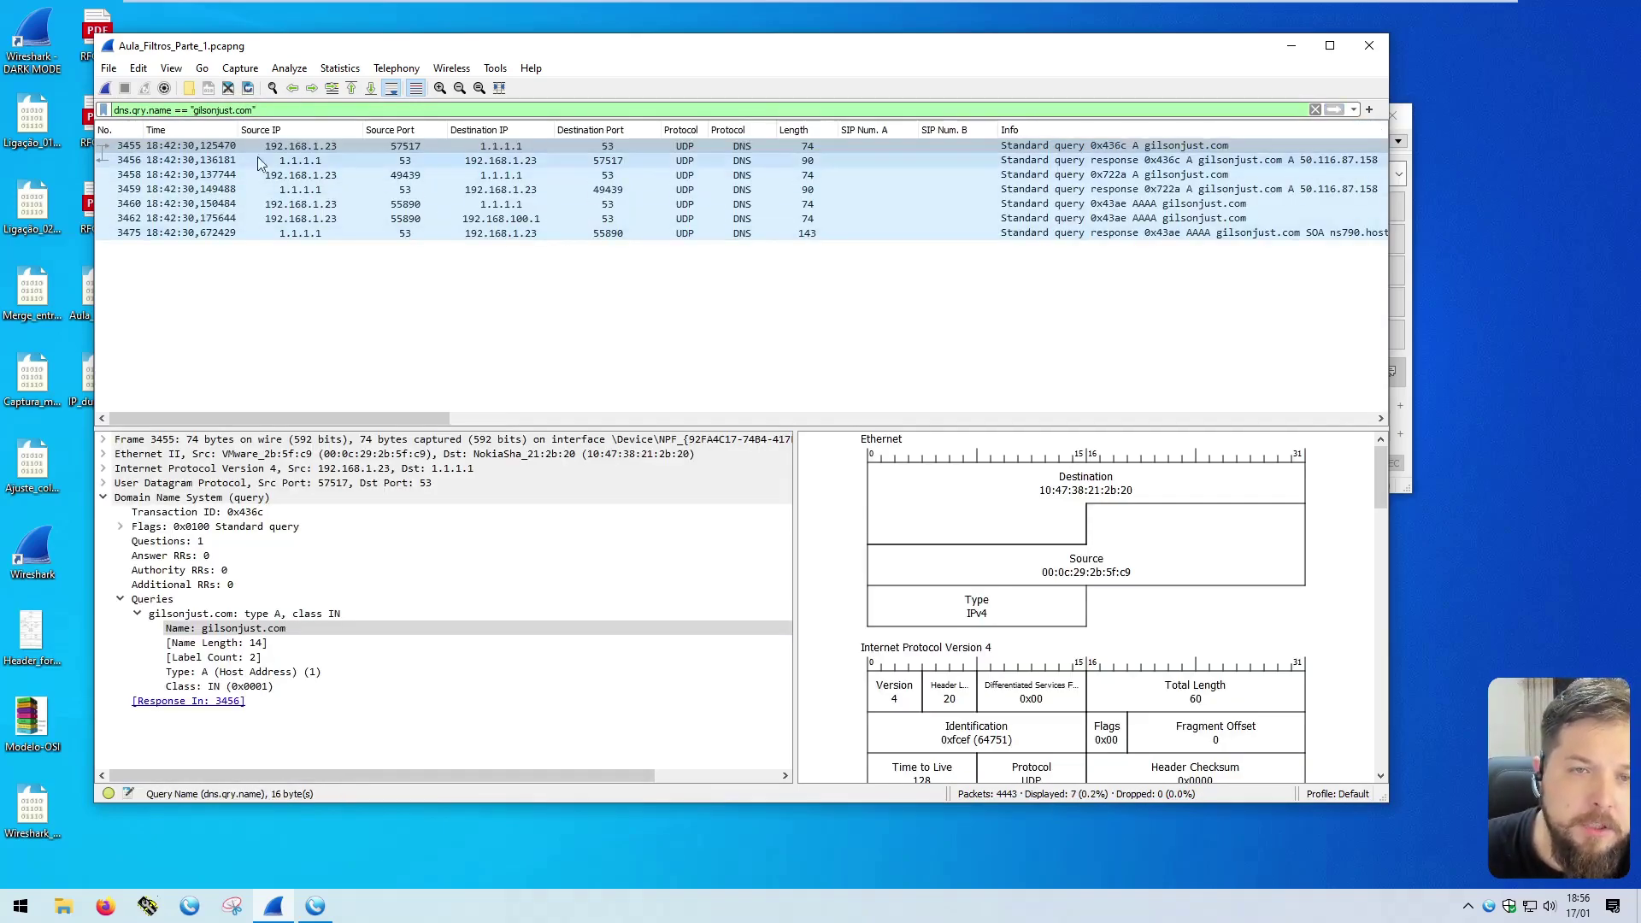
Step: Examine the source and destination IPs of query 3455 and response 3456, the query's Info and the response's query name
left_click(321, 144)
left_click(500, 147)
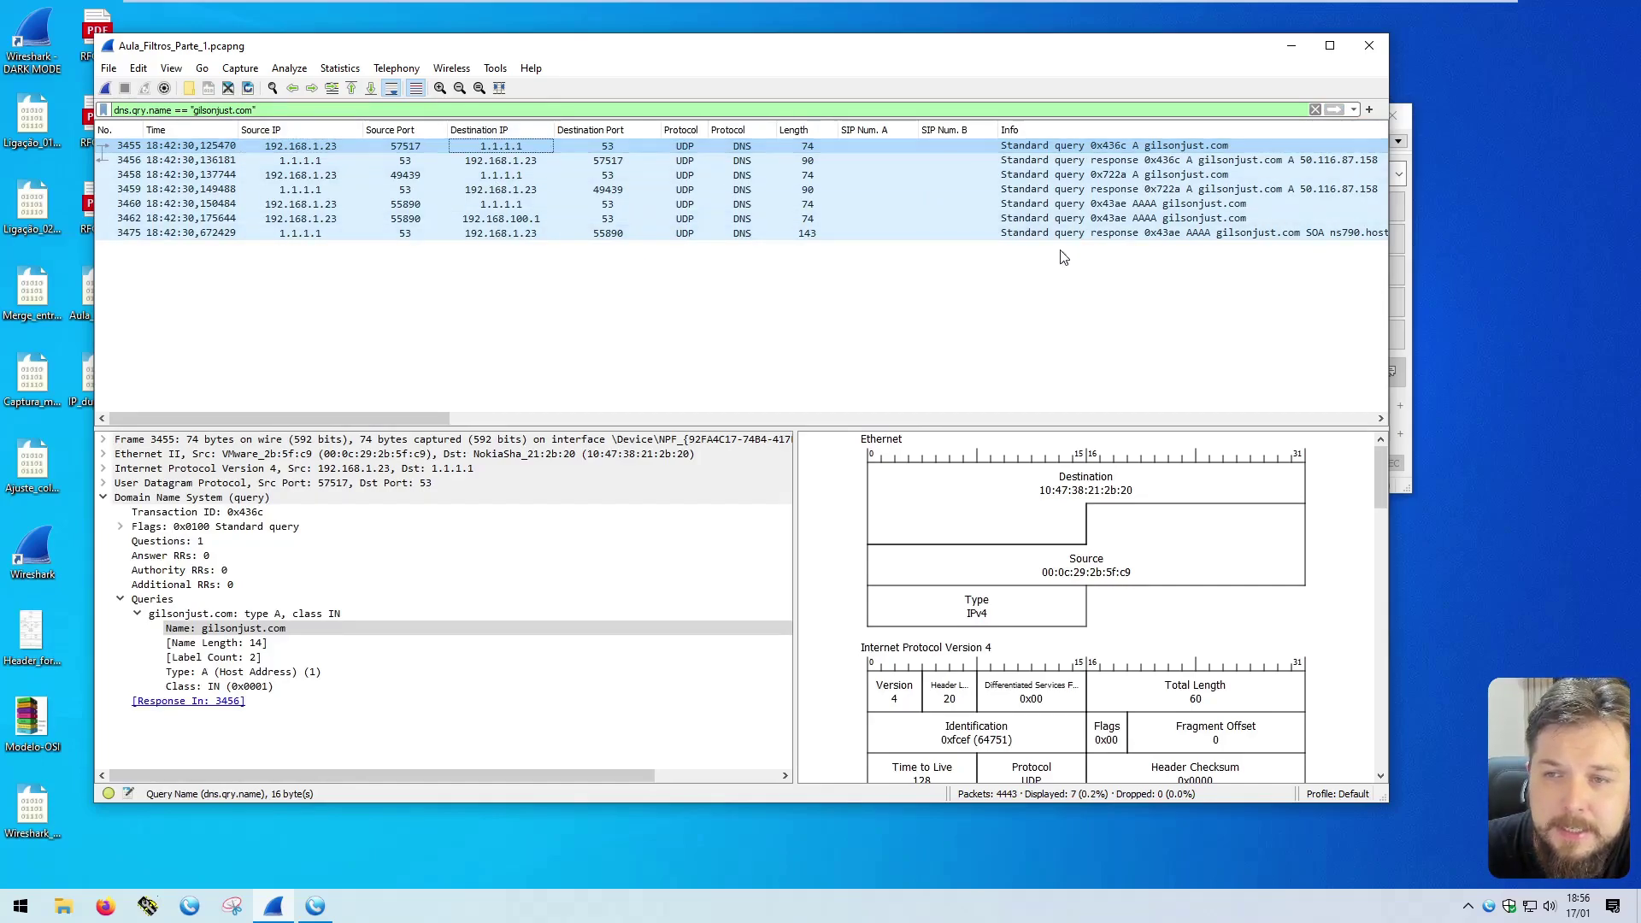
left_click(1172, 146)
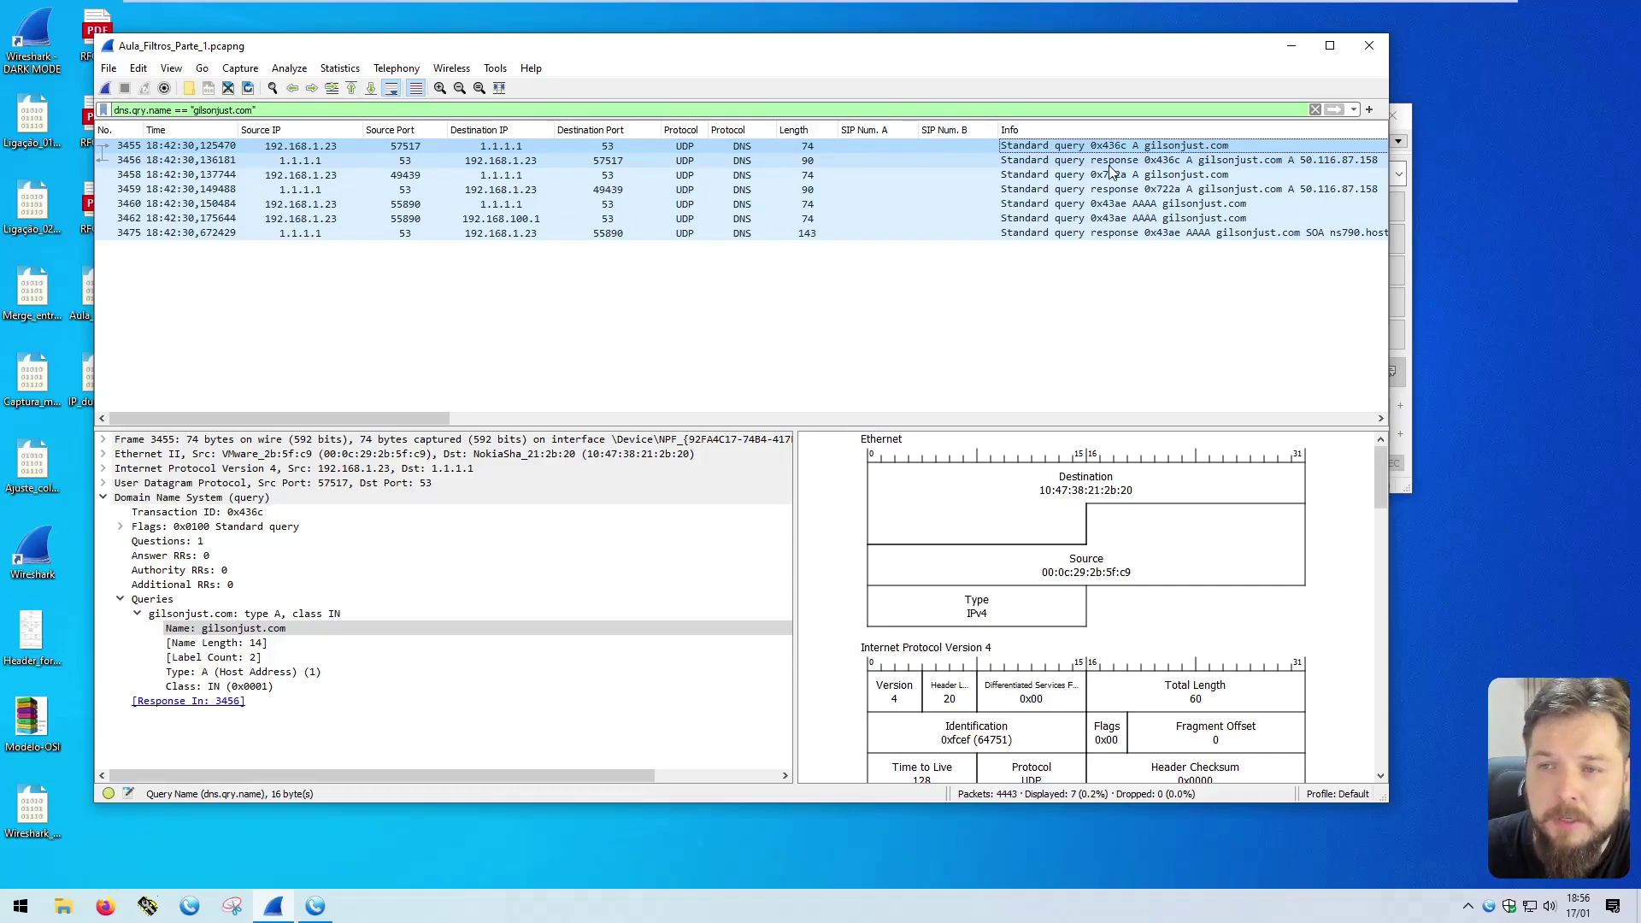
left_click(308, 147)
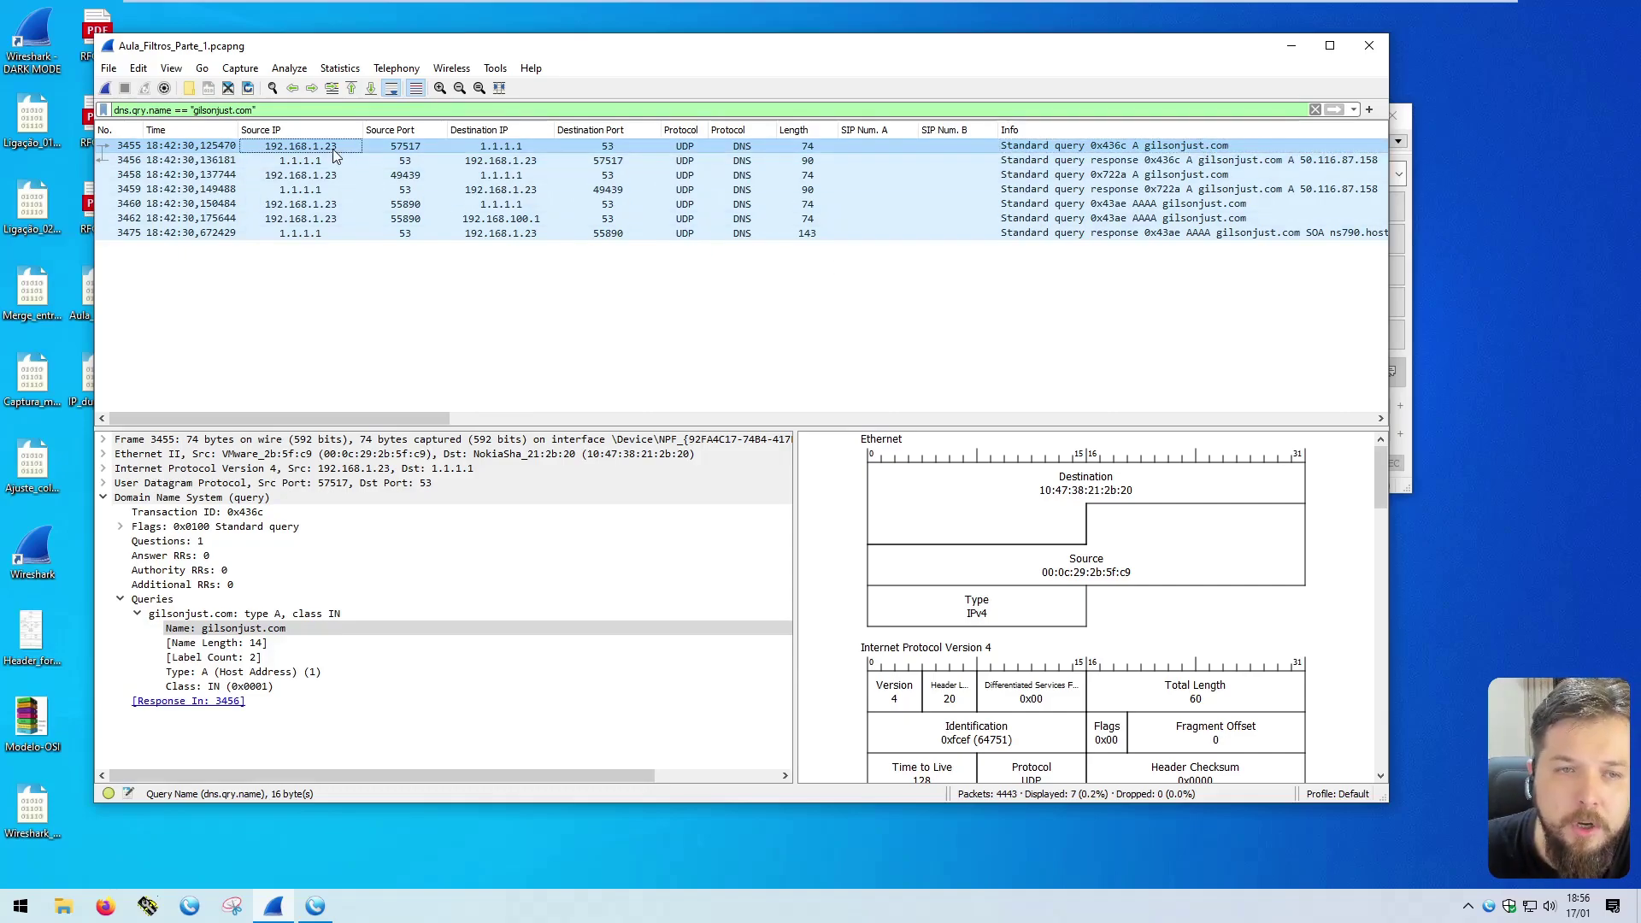
left_click(309, 162)
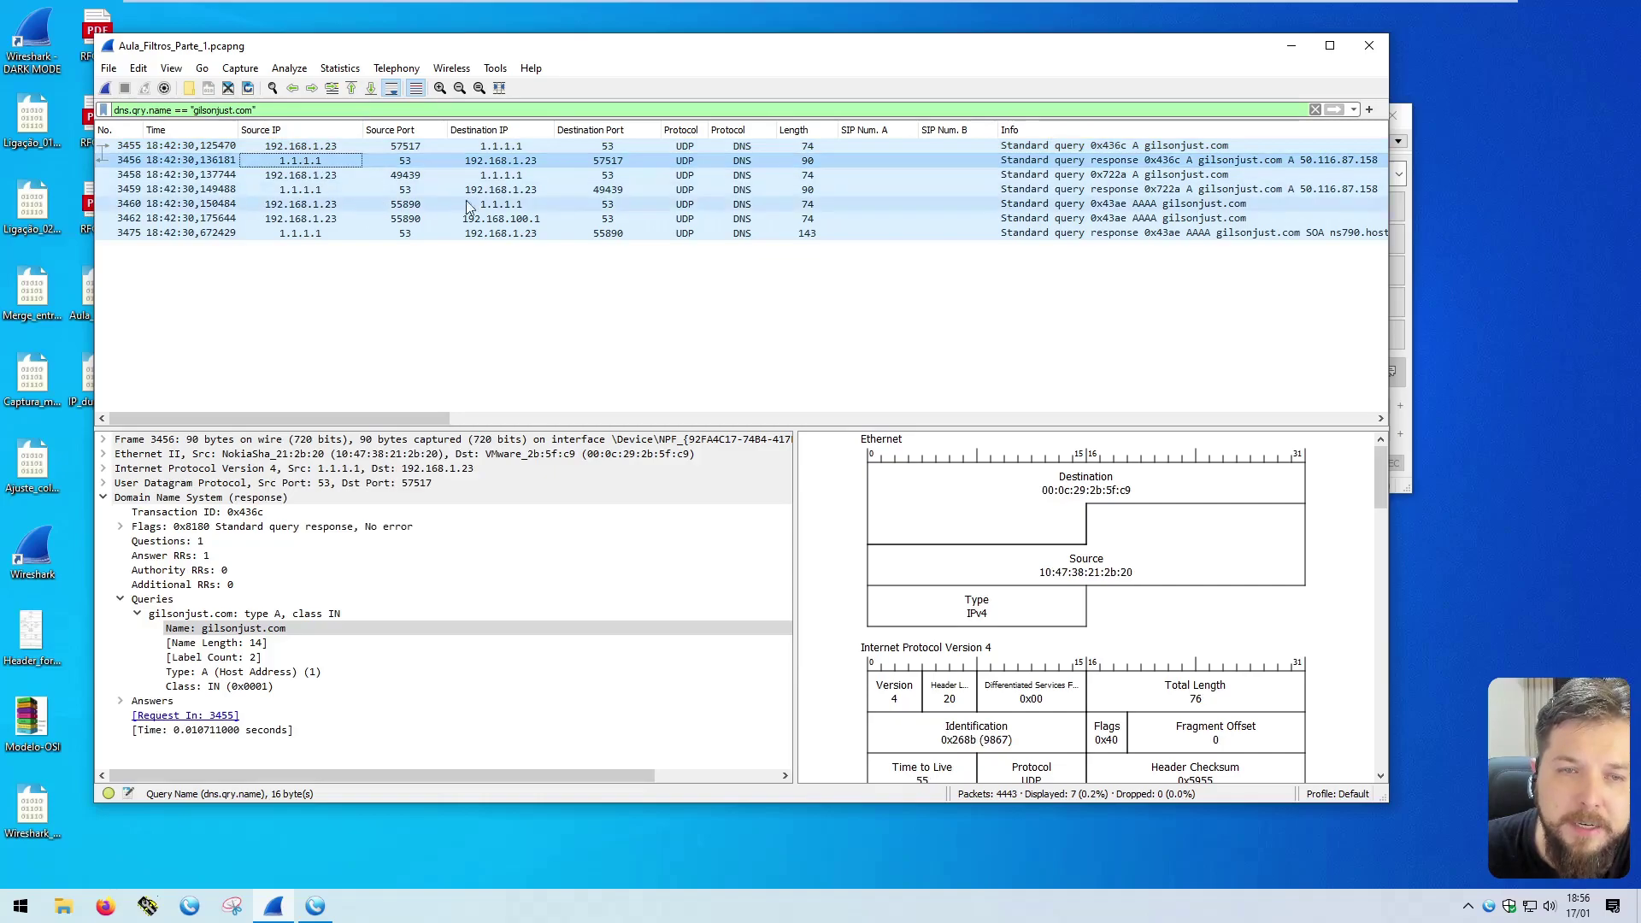
left_click(514, 161)
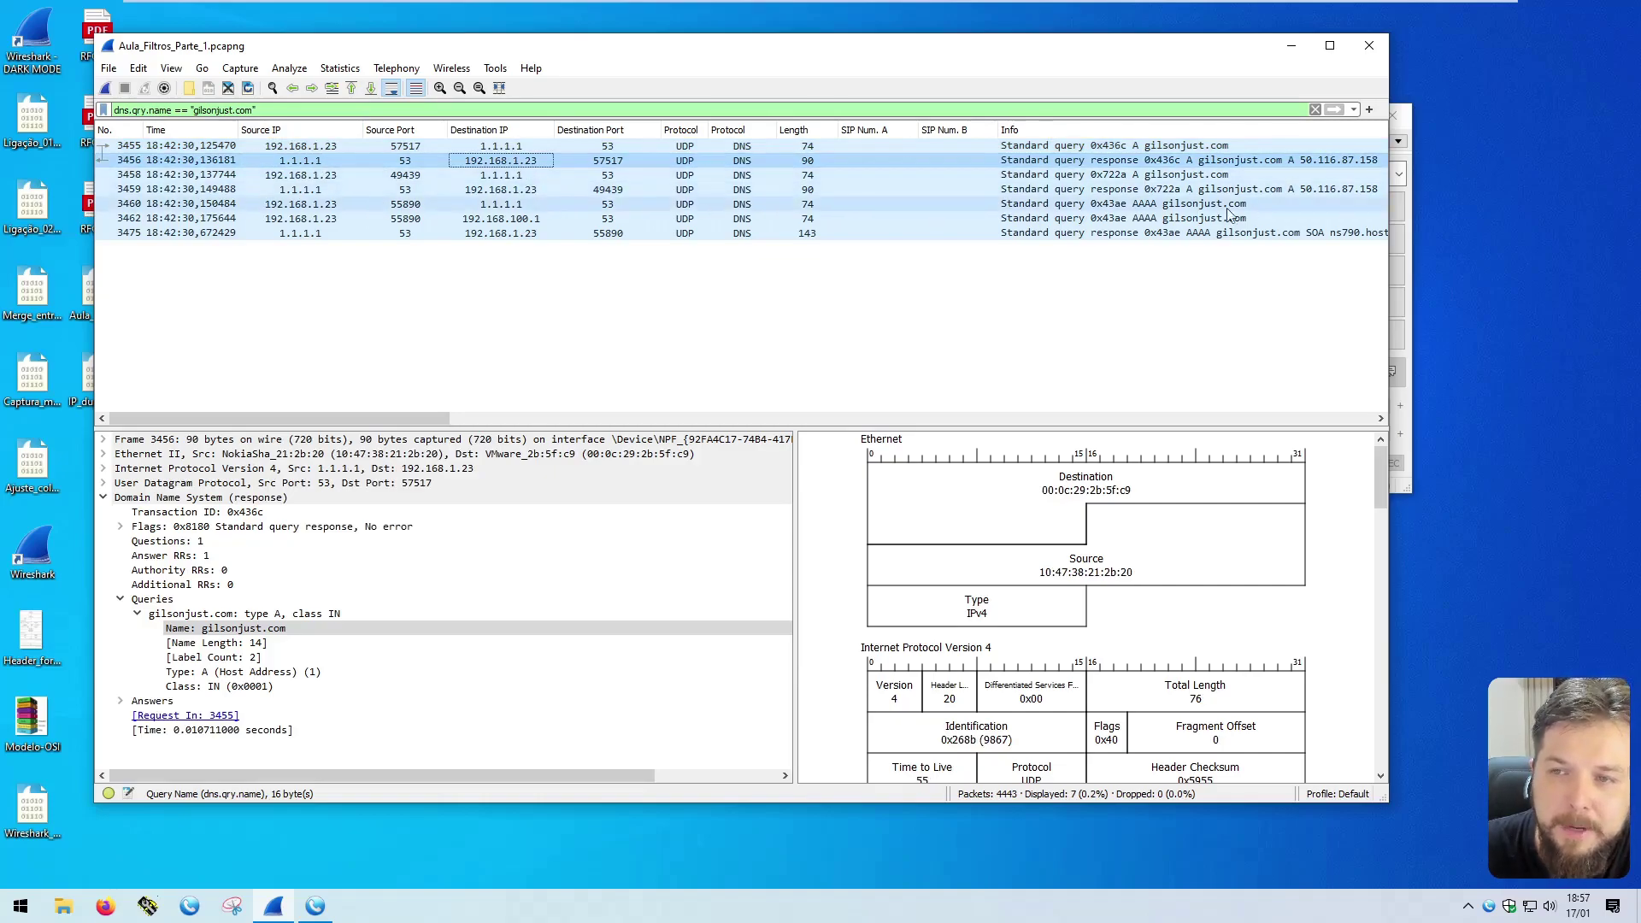
left_click(150, 628)
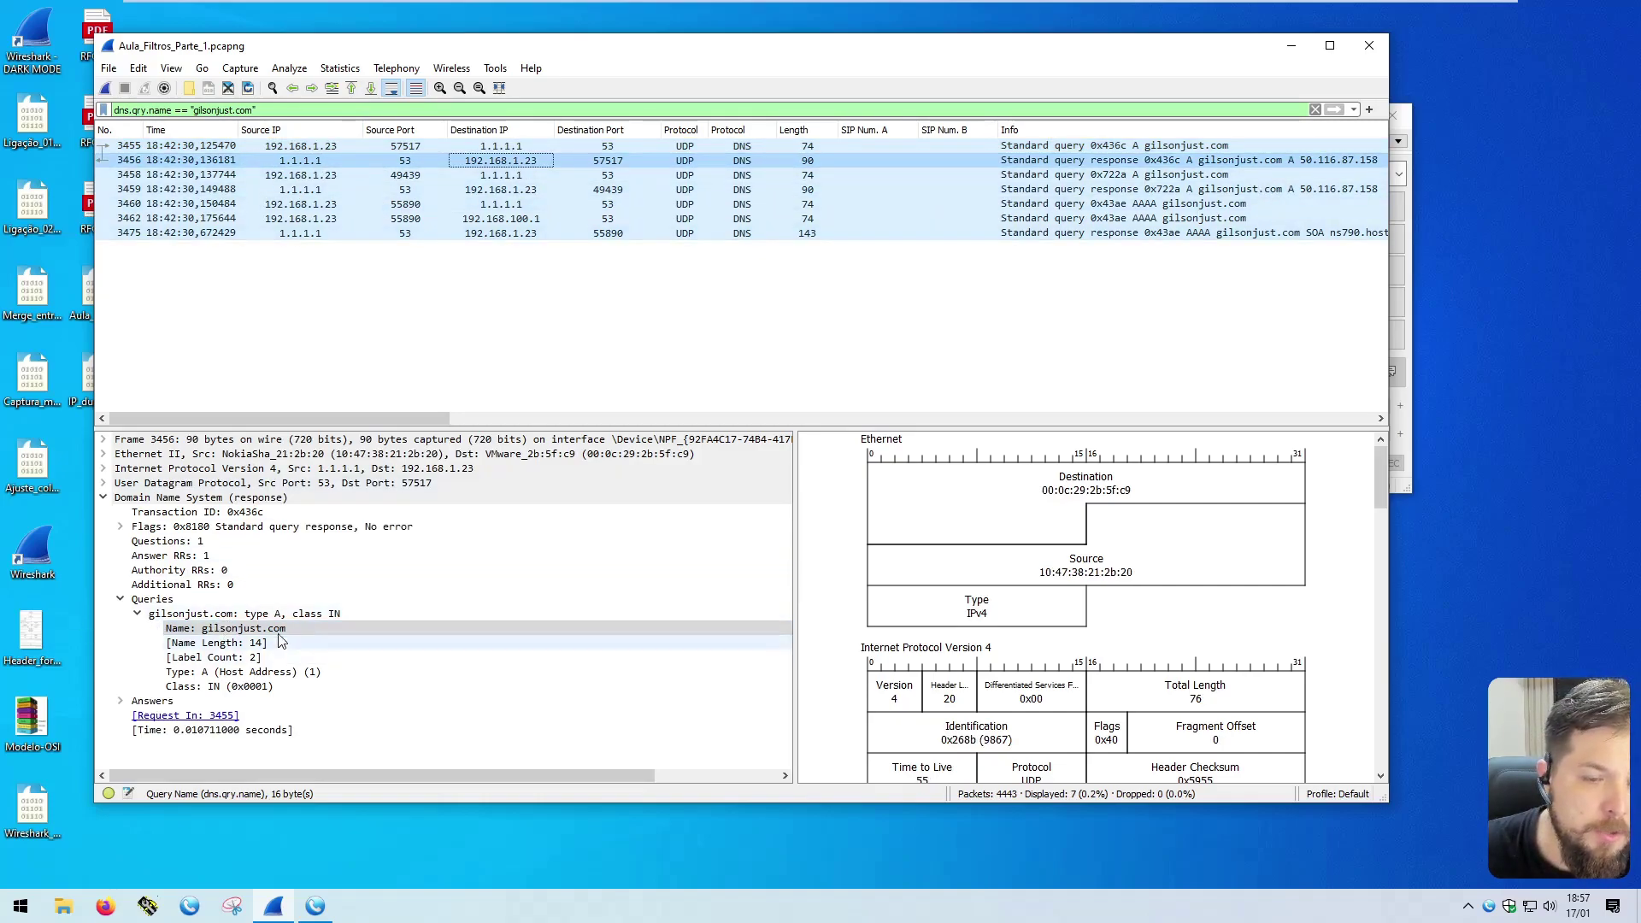
Step: Expand the Answers of DNS response 3456, select the gilsonjust.com address record, and apply the display filter ip.addr == 50.116.87.158
left_click(121, 702)
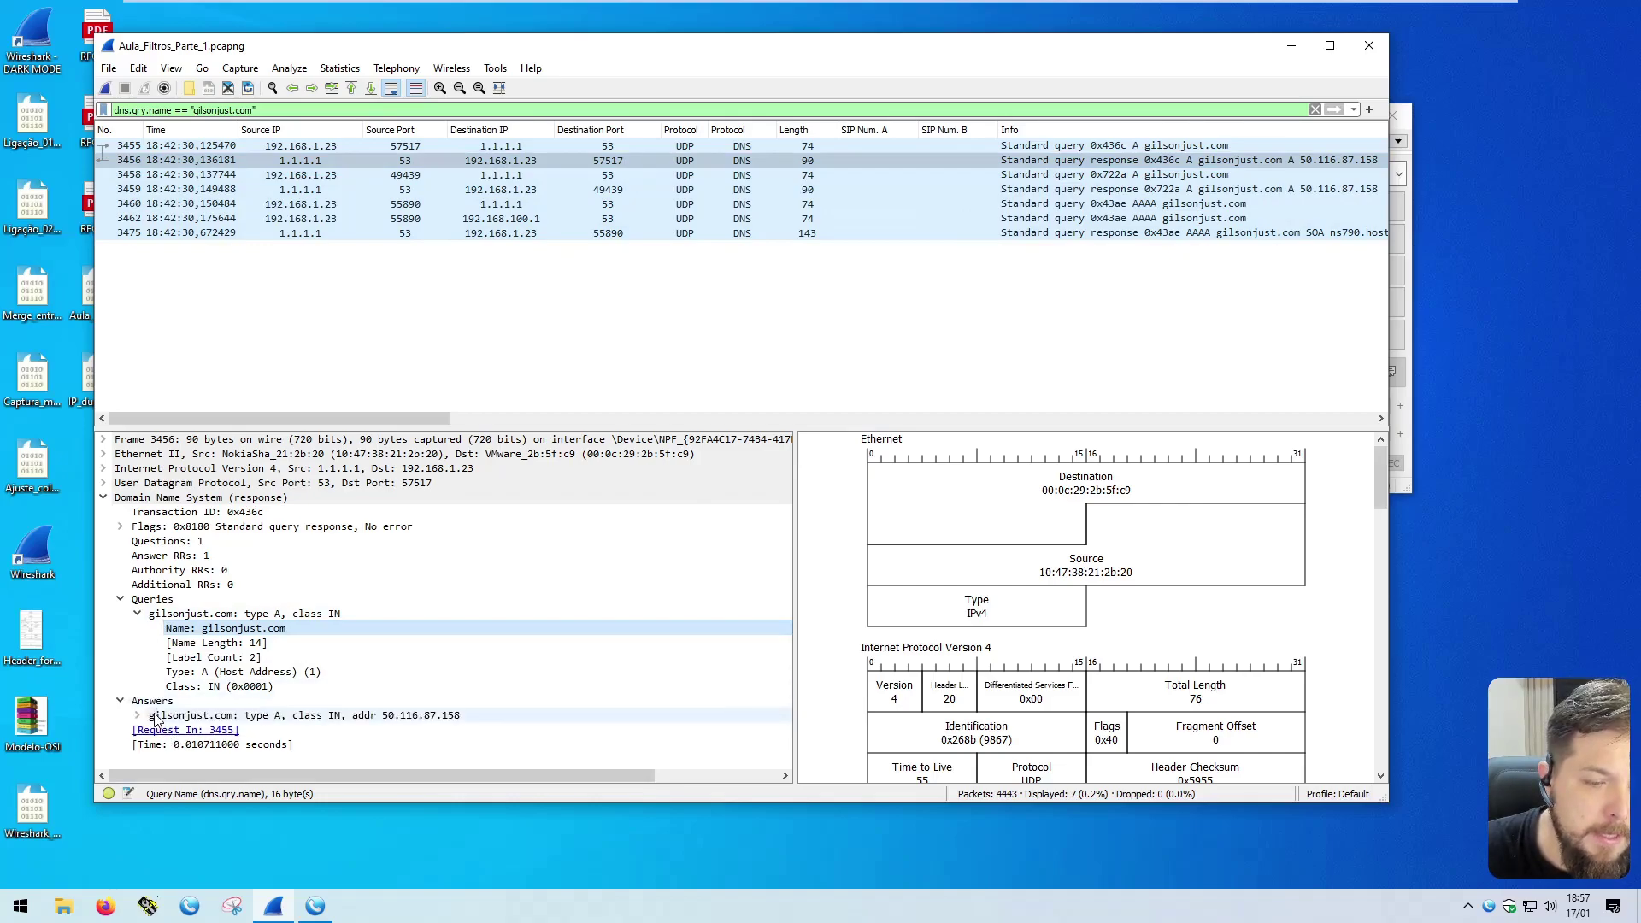
left_click(282, 717)
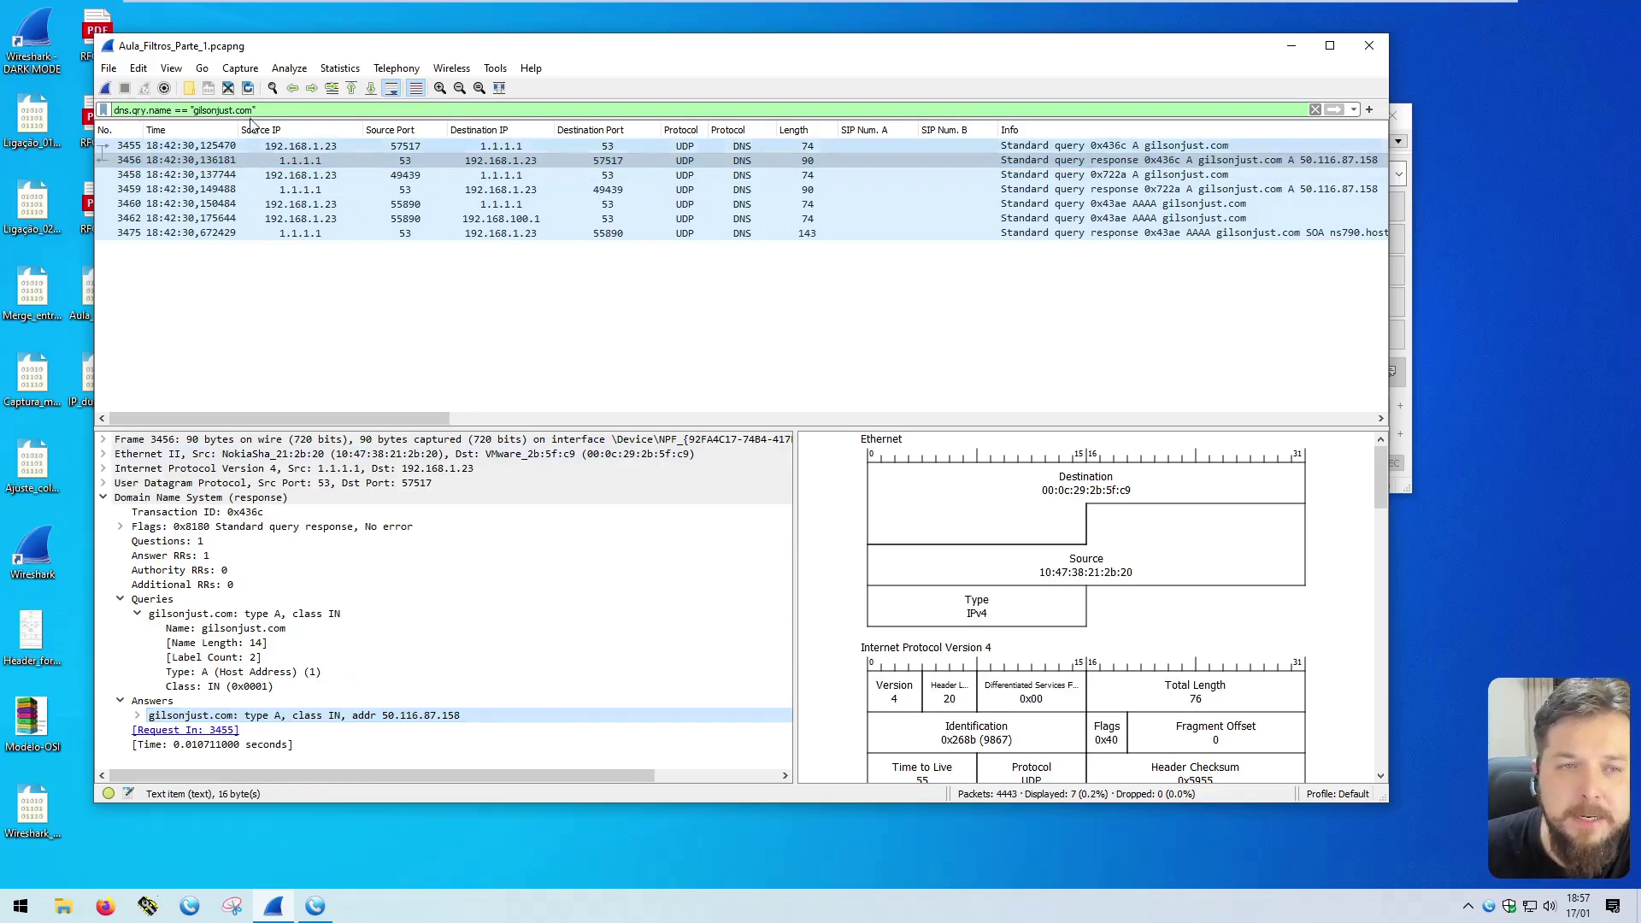
left_click_drag(278, 111, 112, 110)
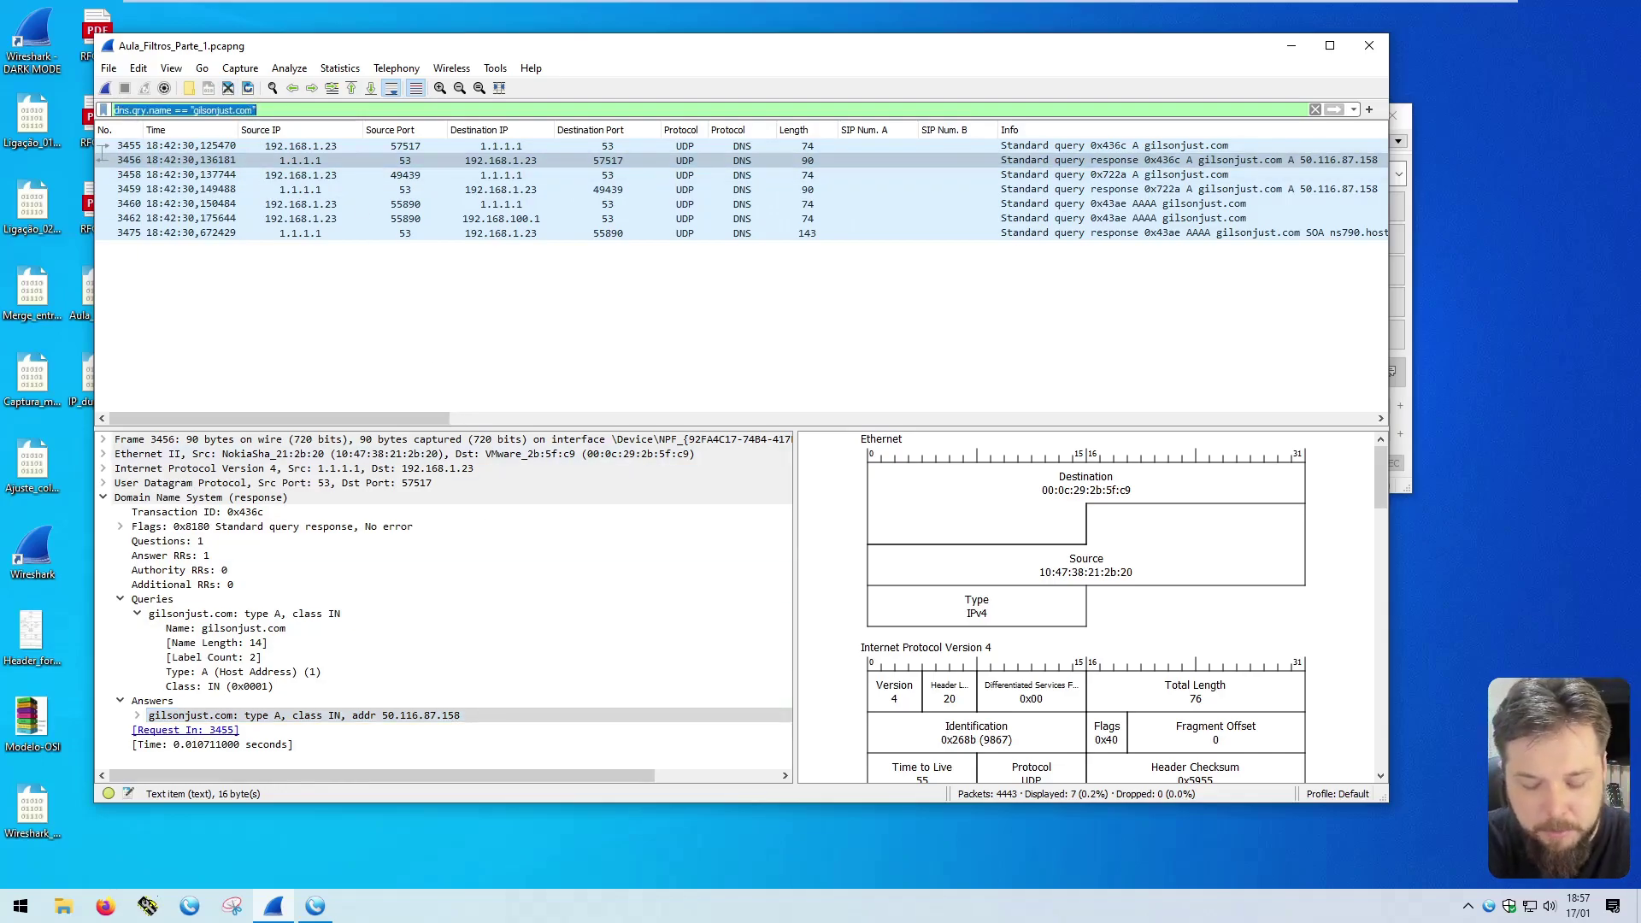
type("ip.addr ")
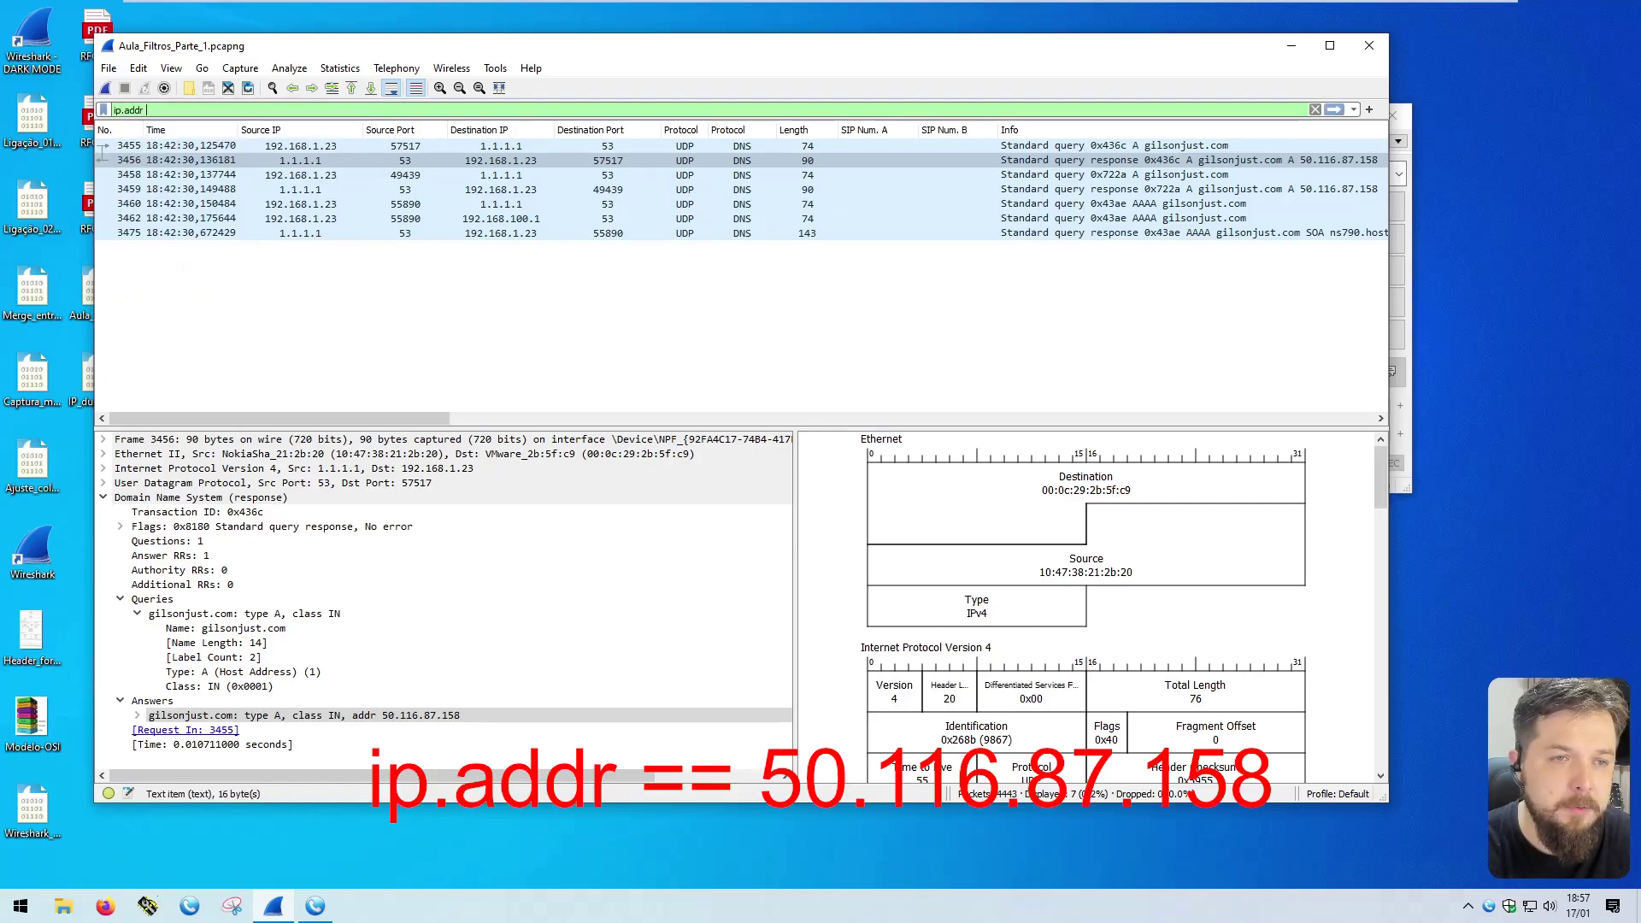
type("== 50")
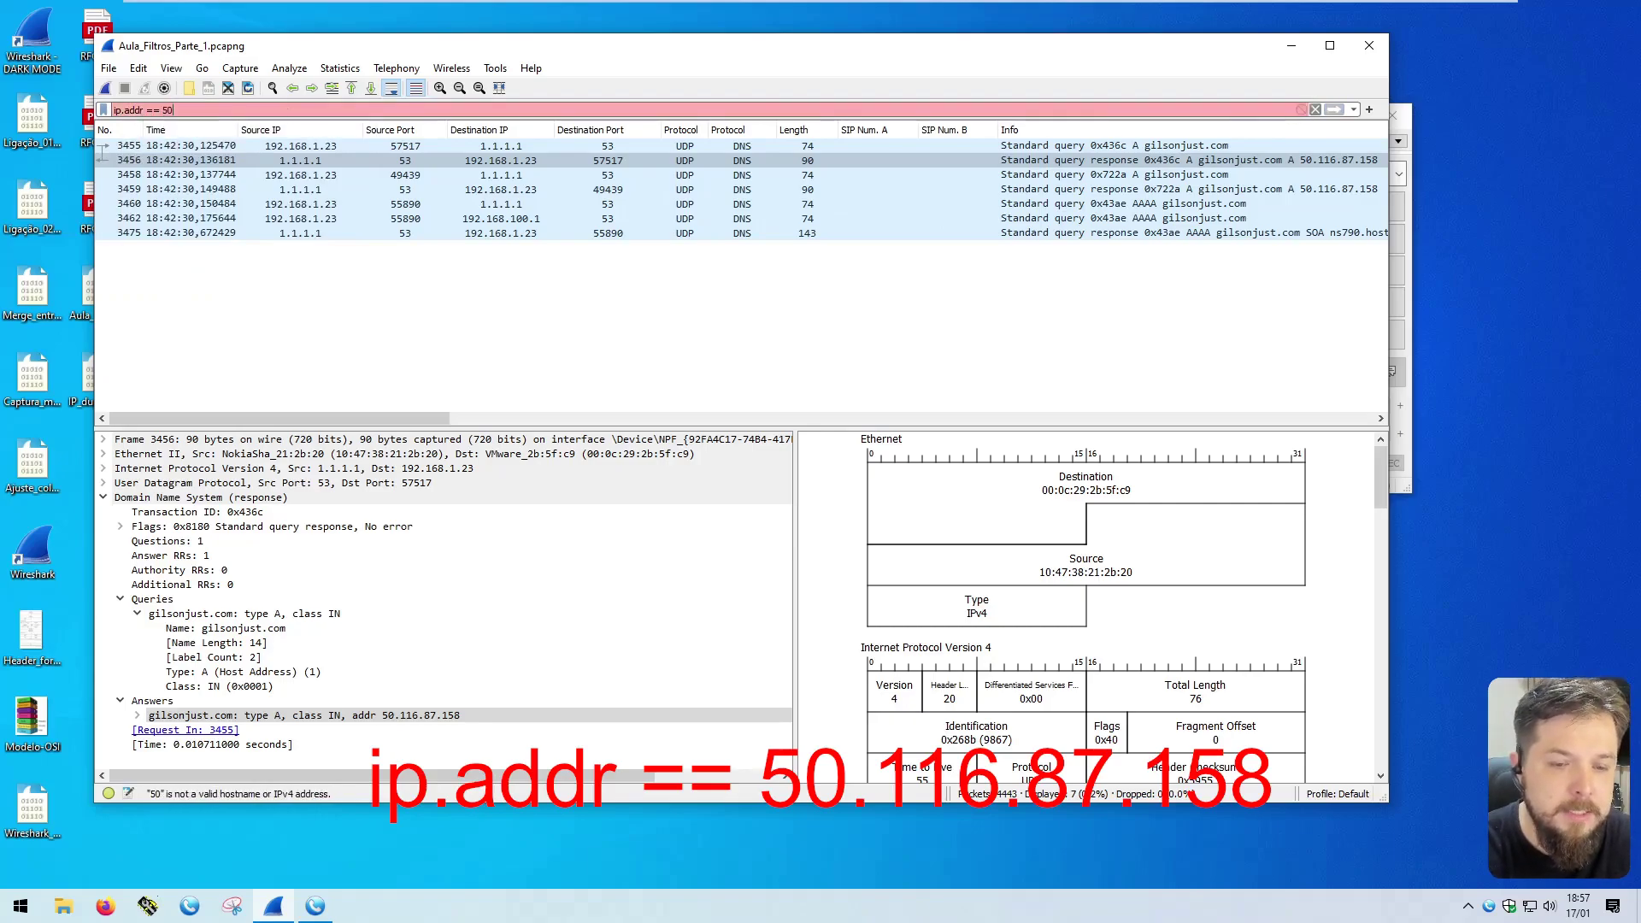
type(".116.")
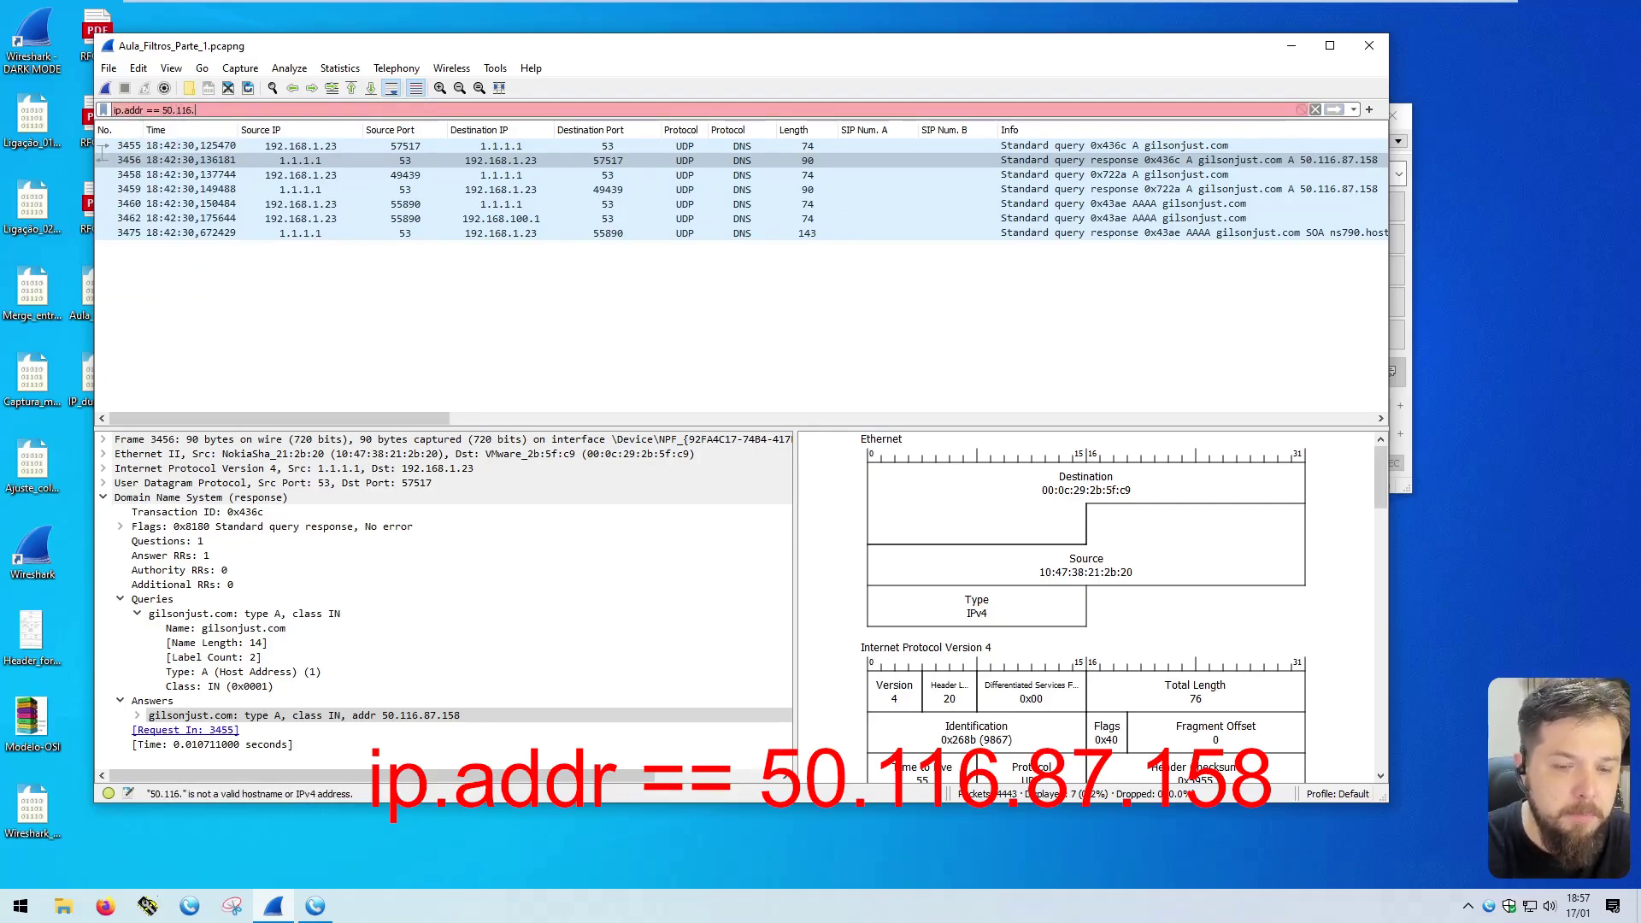
type("87")
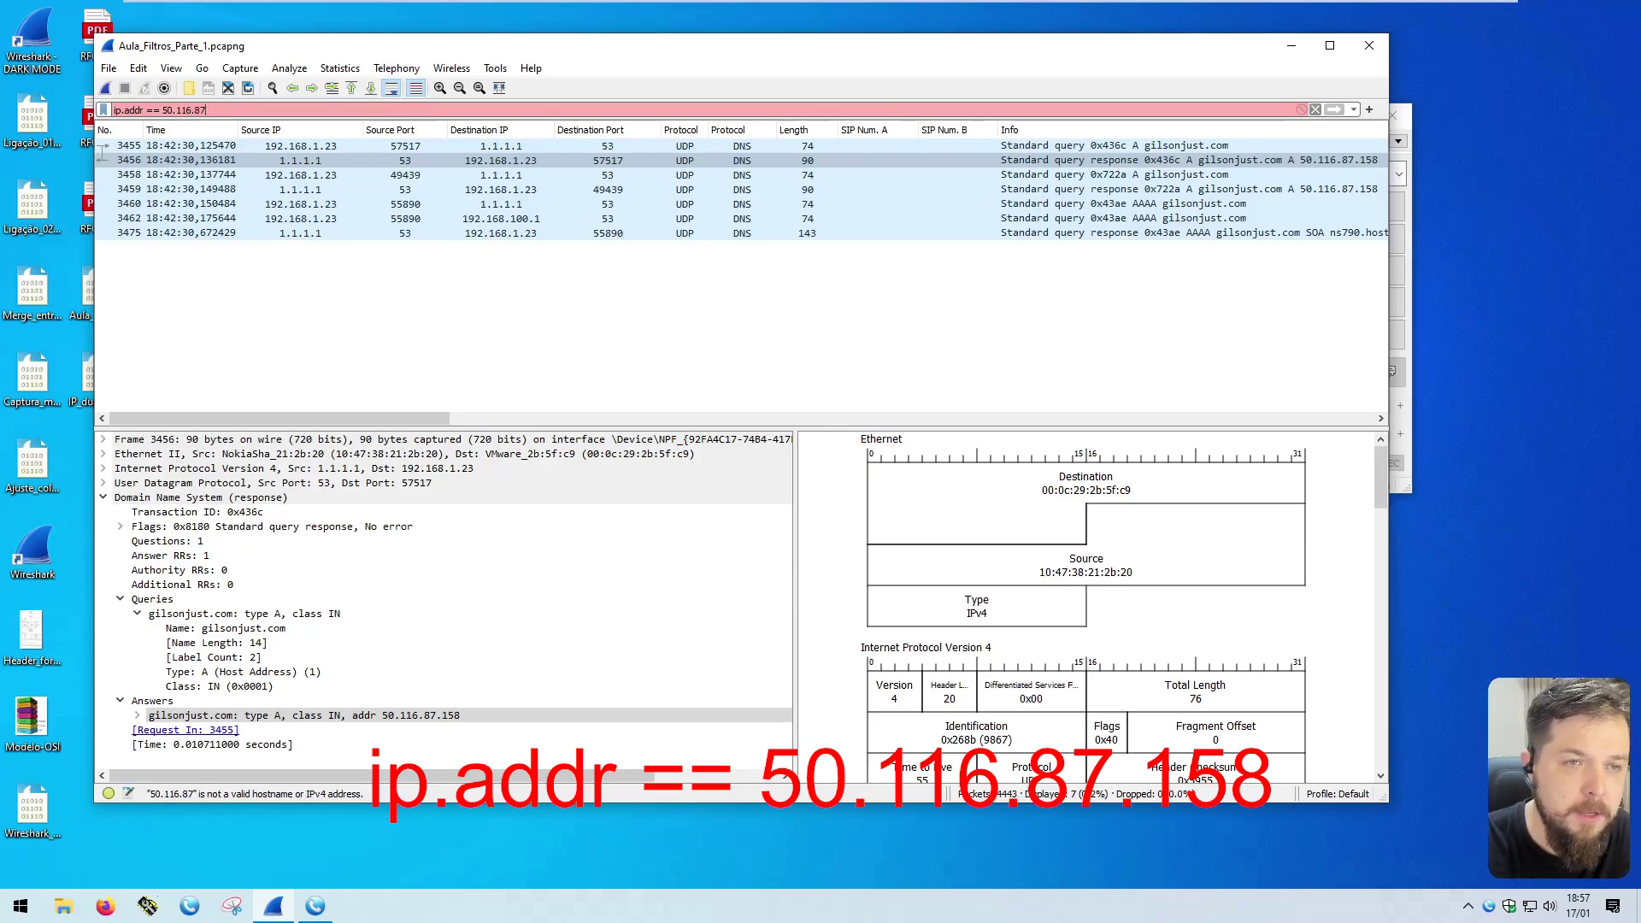
type(".158")
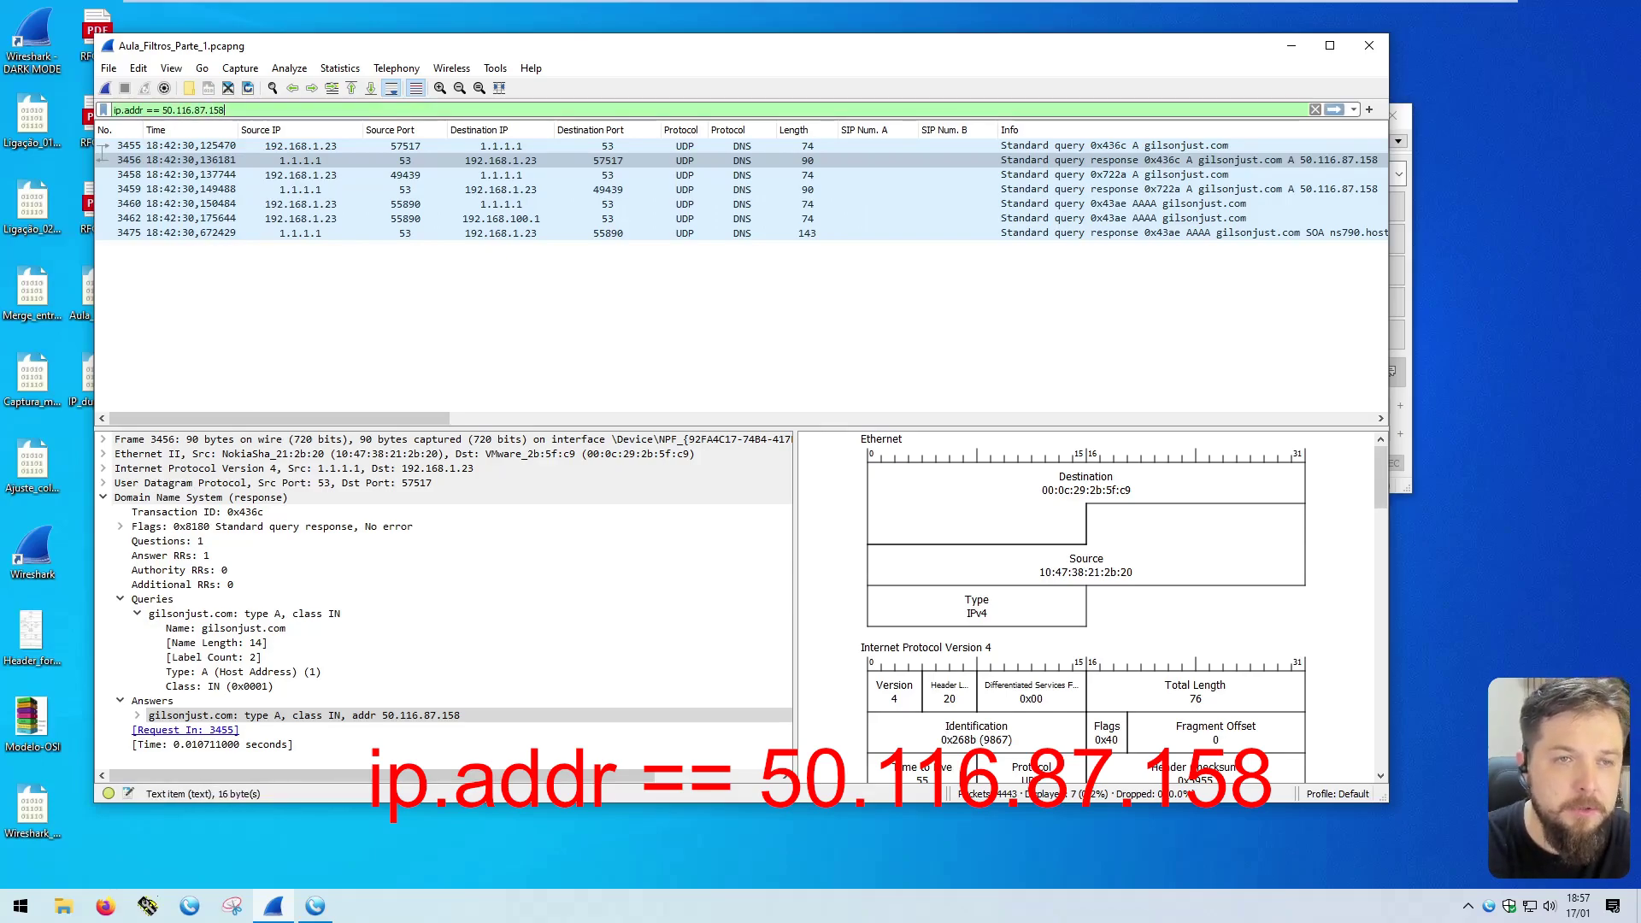
key("Return")
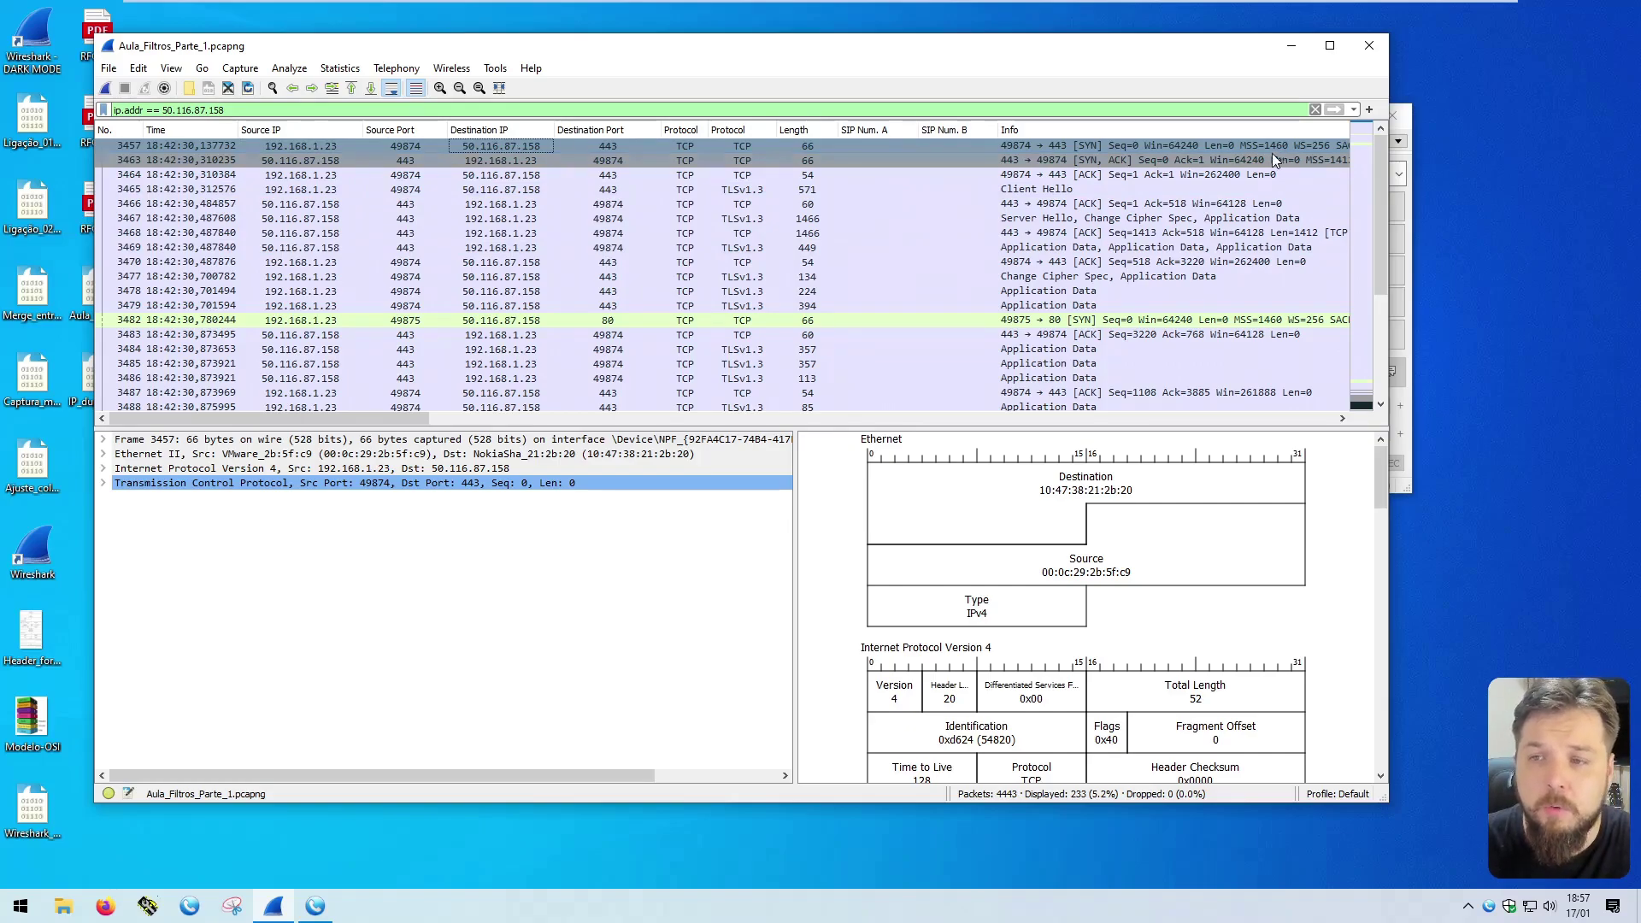
Step: Examine the TCP handshake packets, the TLSv1.3 Client Hello and Server Hello, and the Application Data packets exchanged with 50.116.87.158
left_click(1070, 147)
left_click(1085, 175)
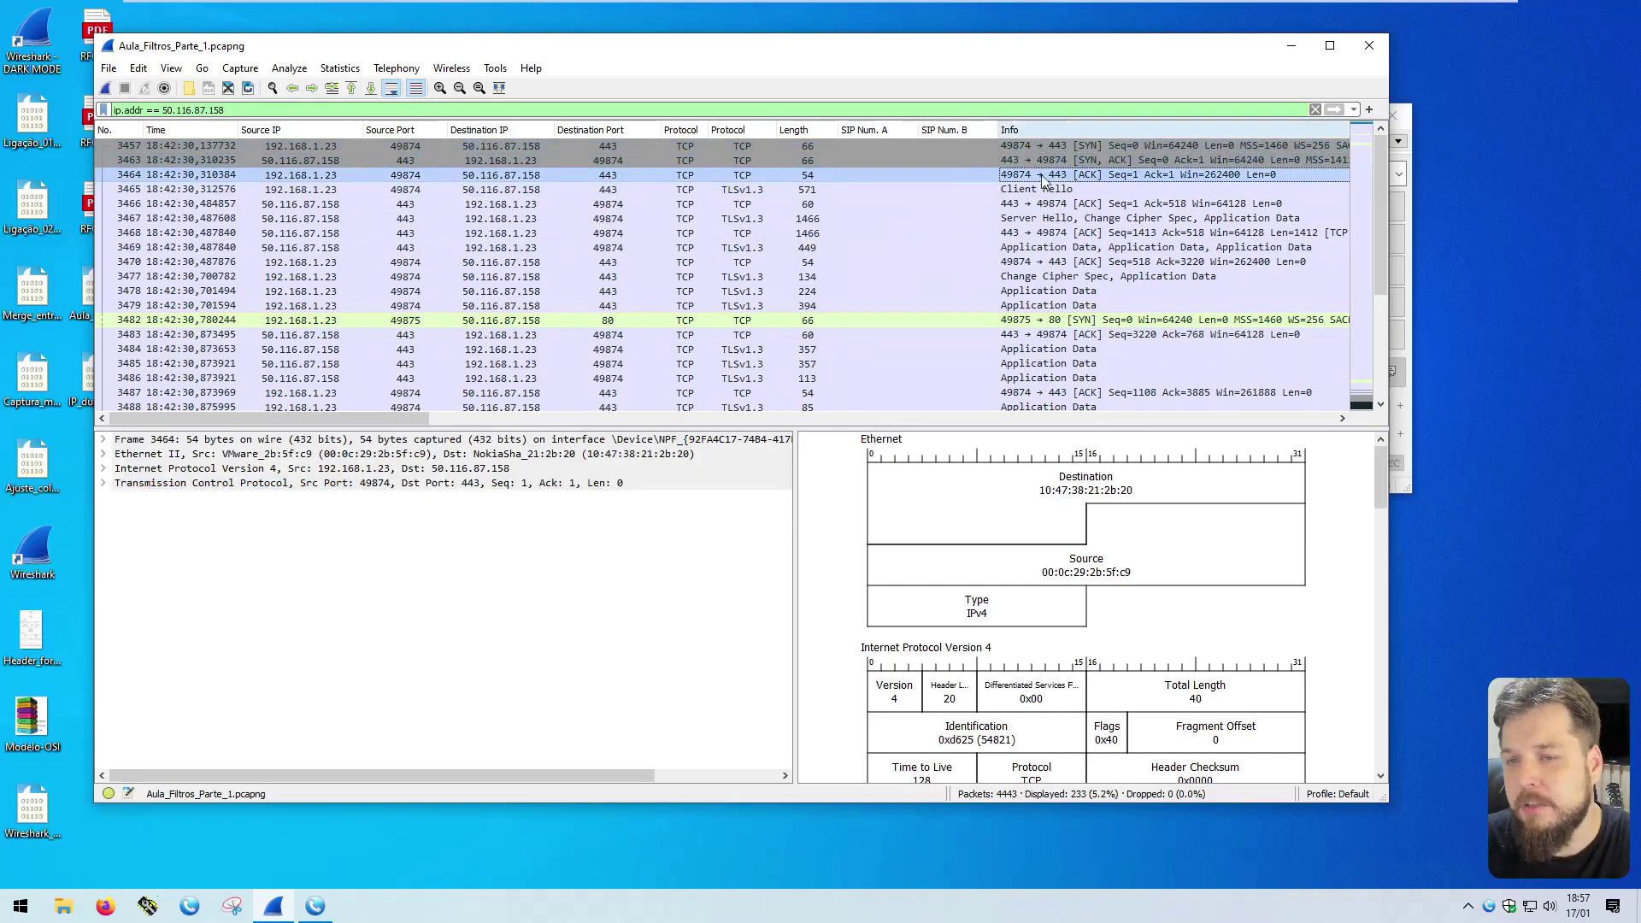
left_click(766, 189)
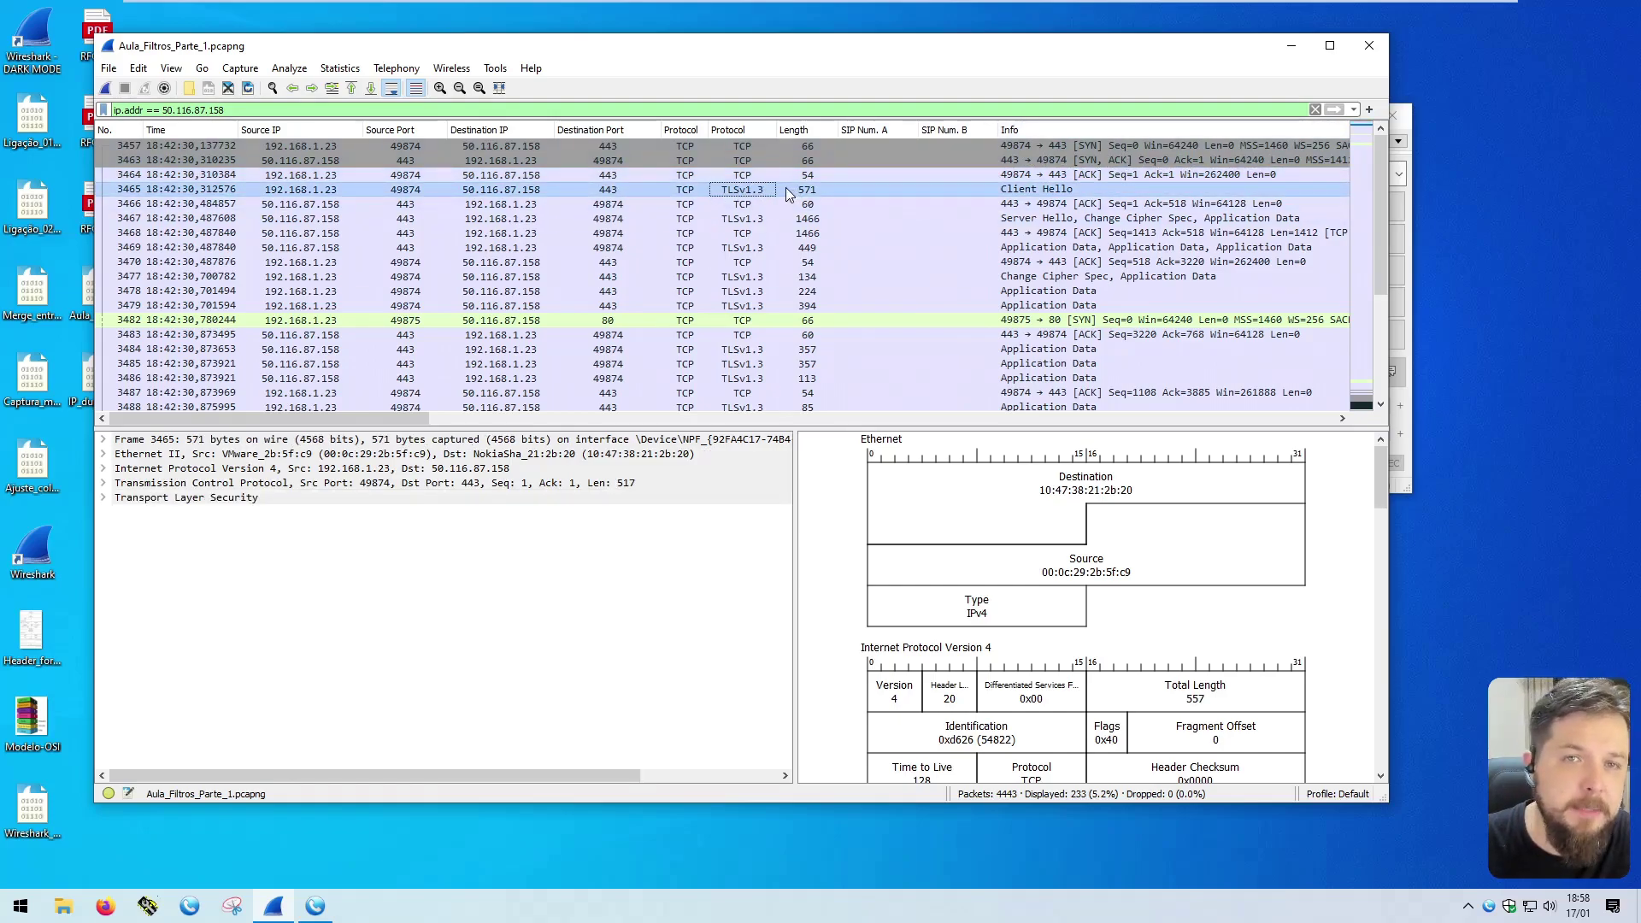
left_click(1005, 219)
scroll(985, 248, "down", 3)
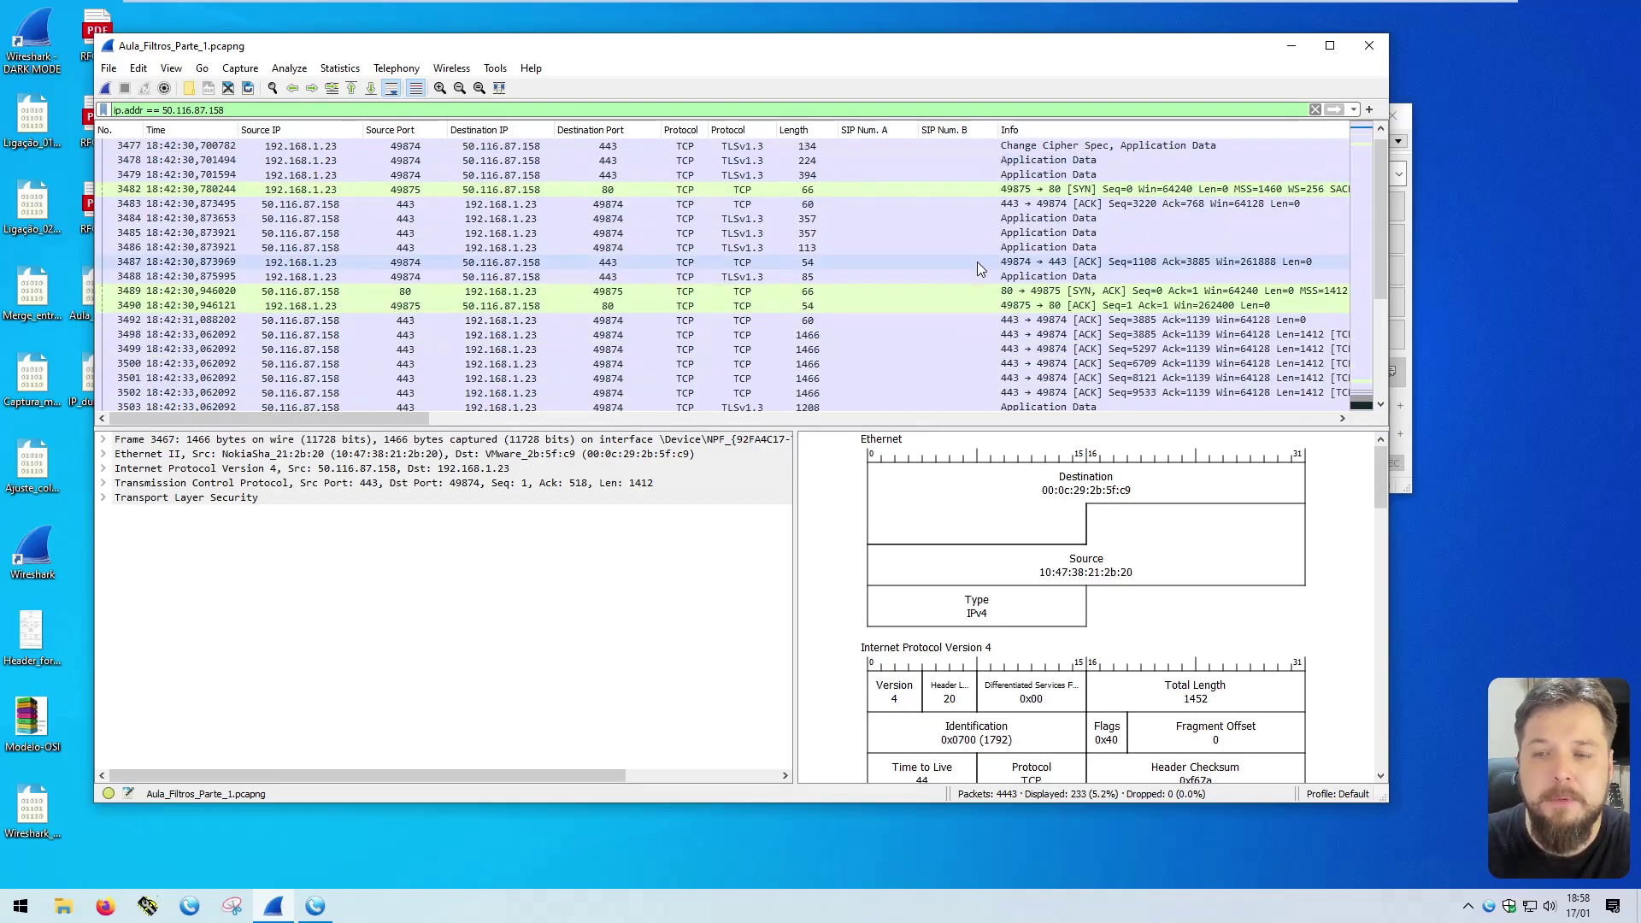
left_click(742, 160)
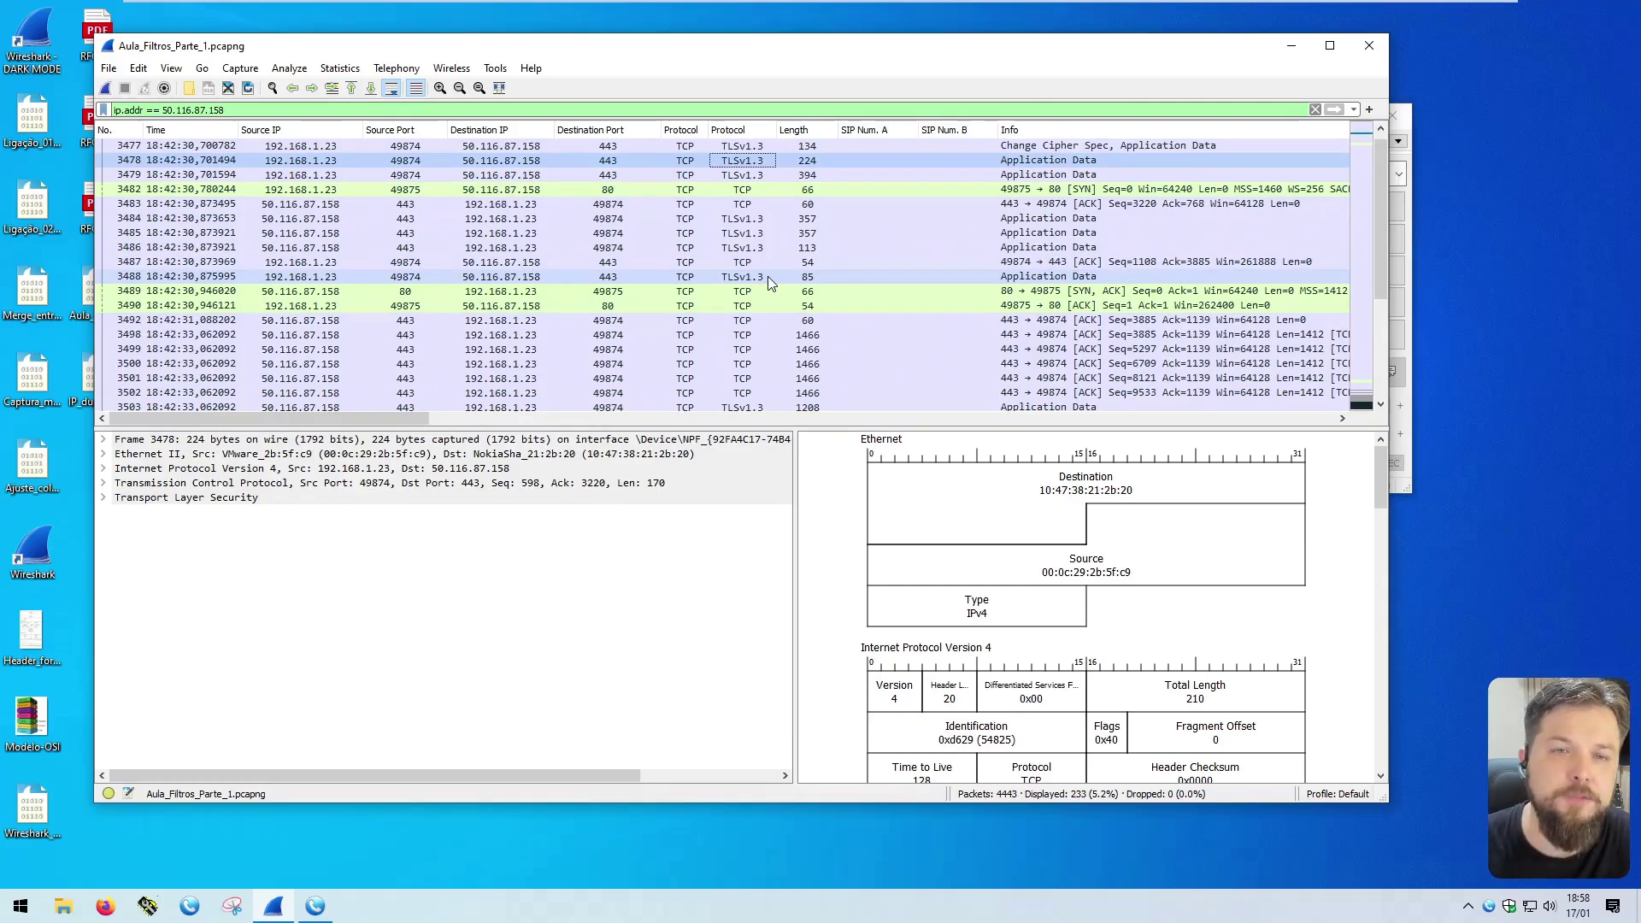
Step: Replace the display filter with rtp to list only the RTP packets
triple_click(169, 109)
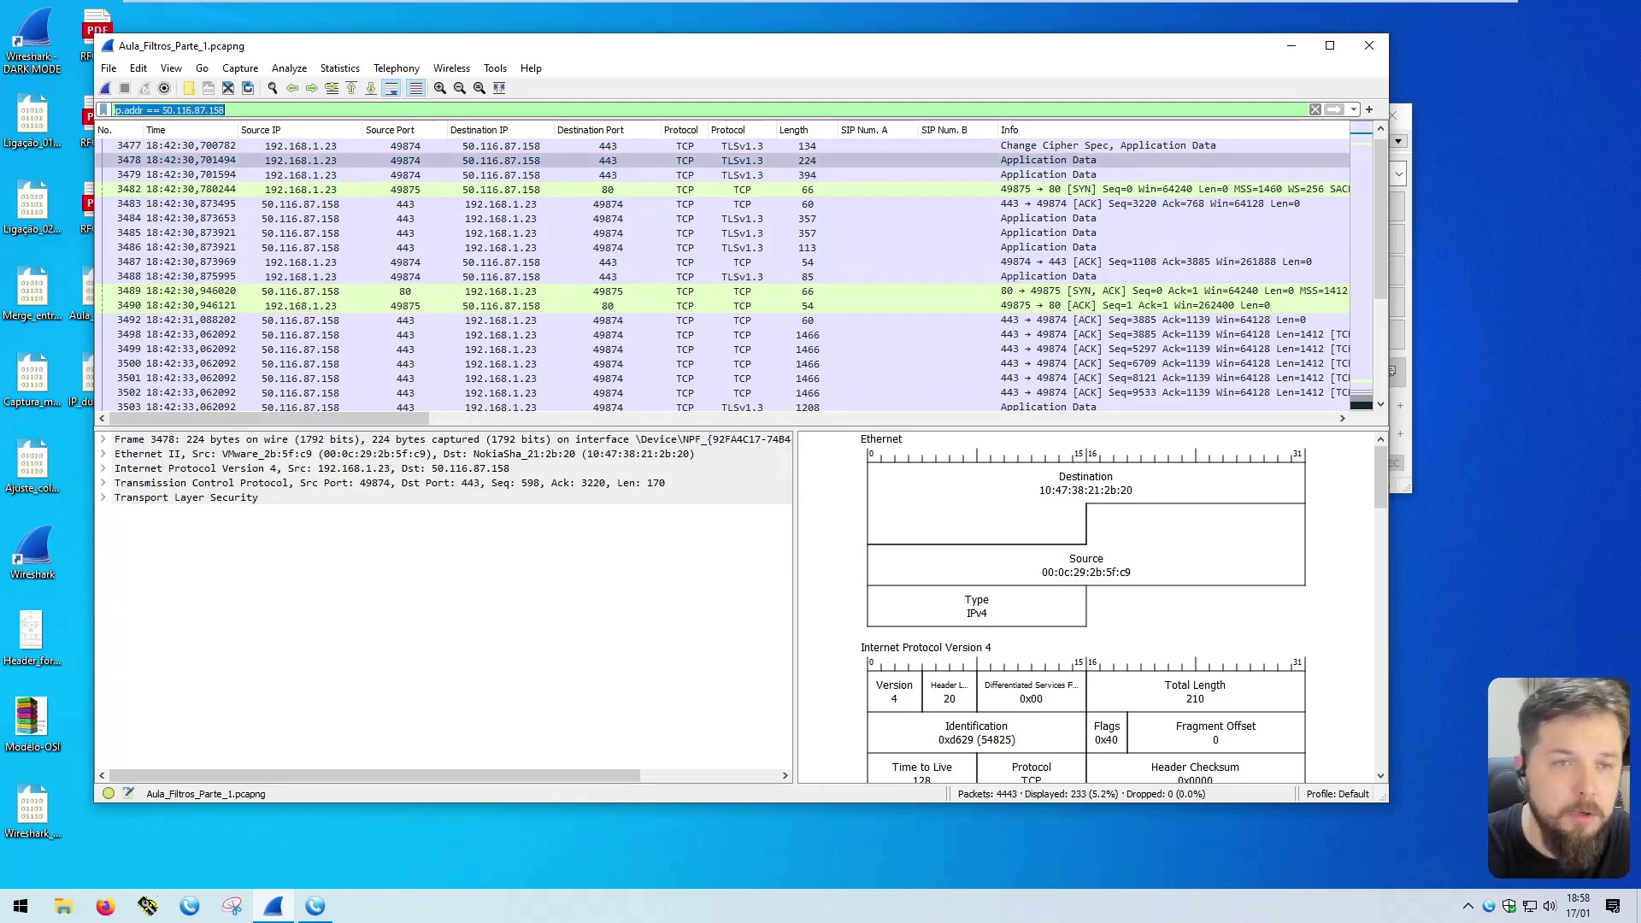
type("rtp")
key("Return")
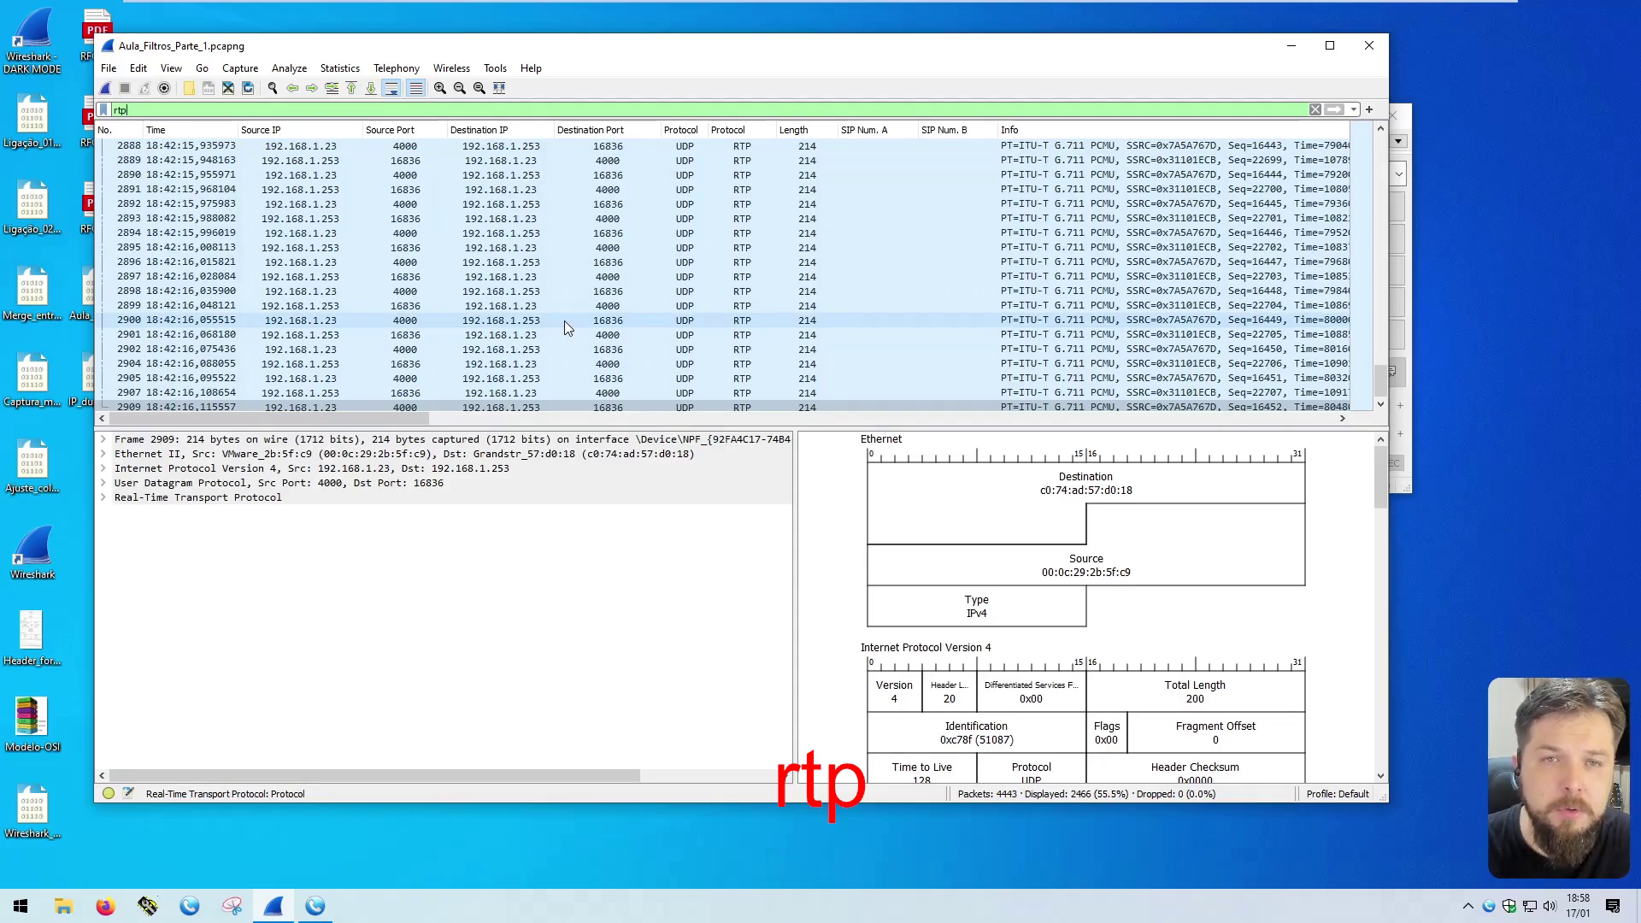
Step: Examine the source and destination IPs of RTP packets 1547 and 1548, plus the ports and Info of packet 1547
left_click_drag(1379, 376, 1373, 270)
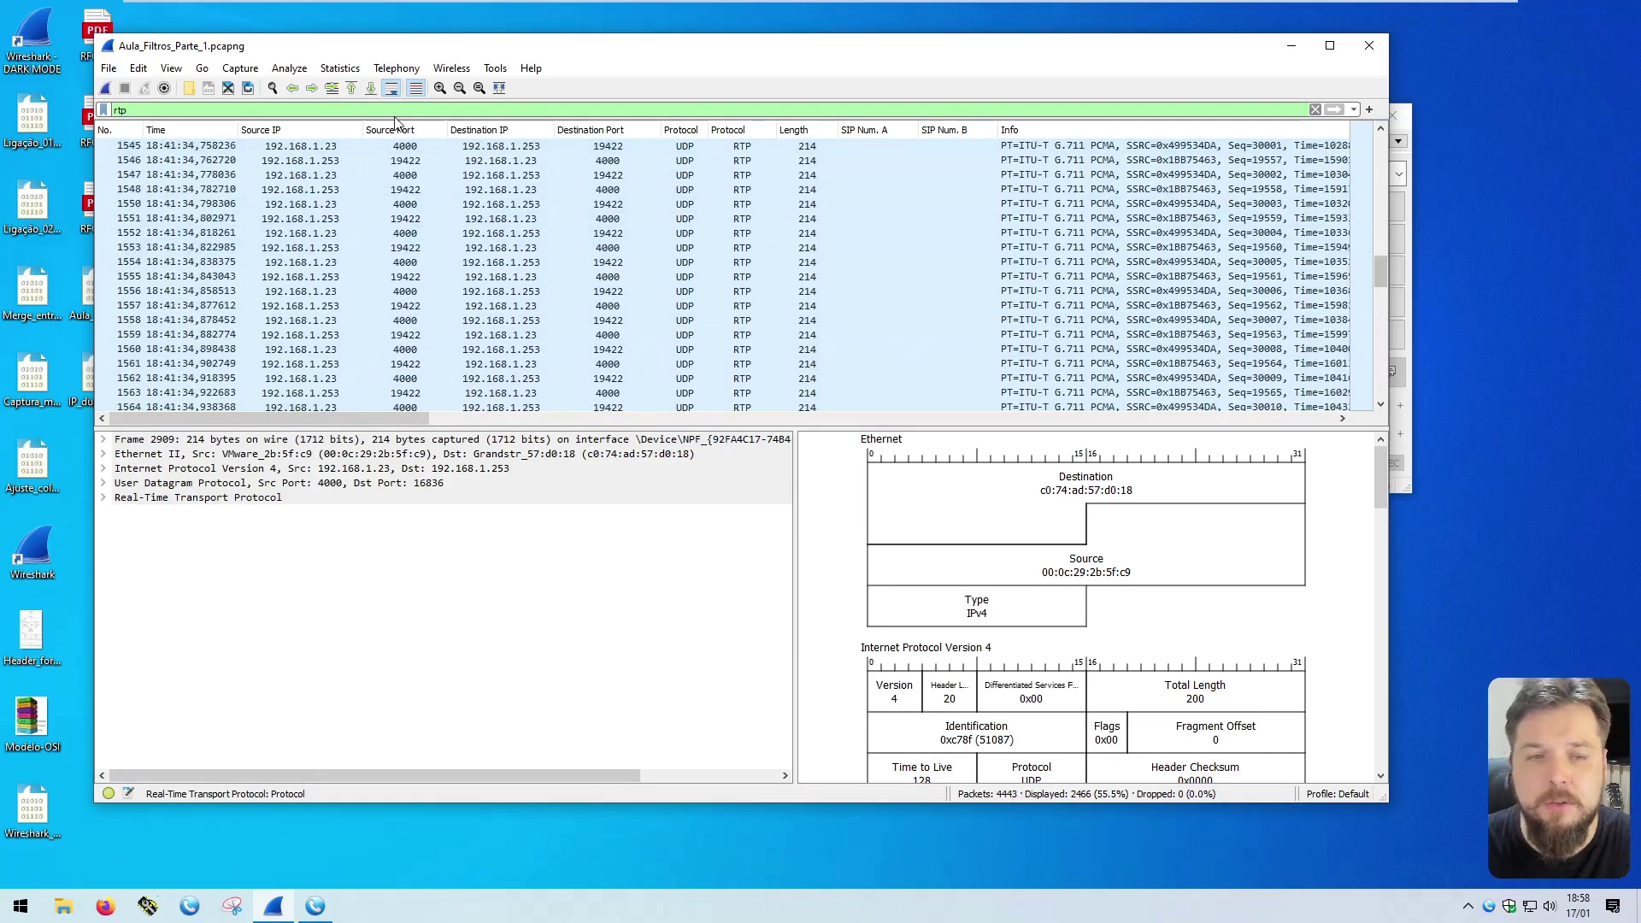
left_click(327, 176)
left_click(523, 176)
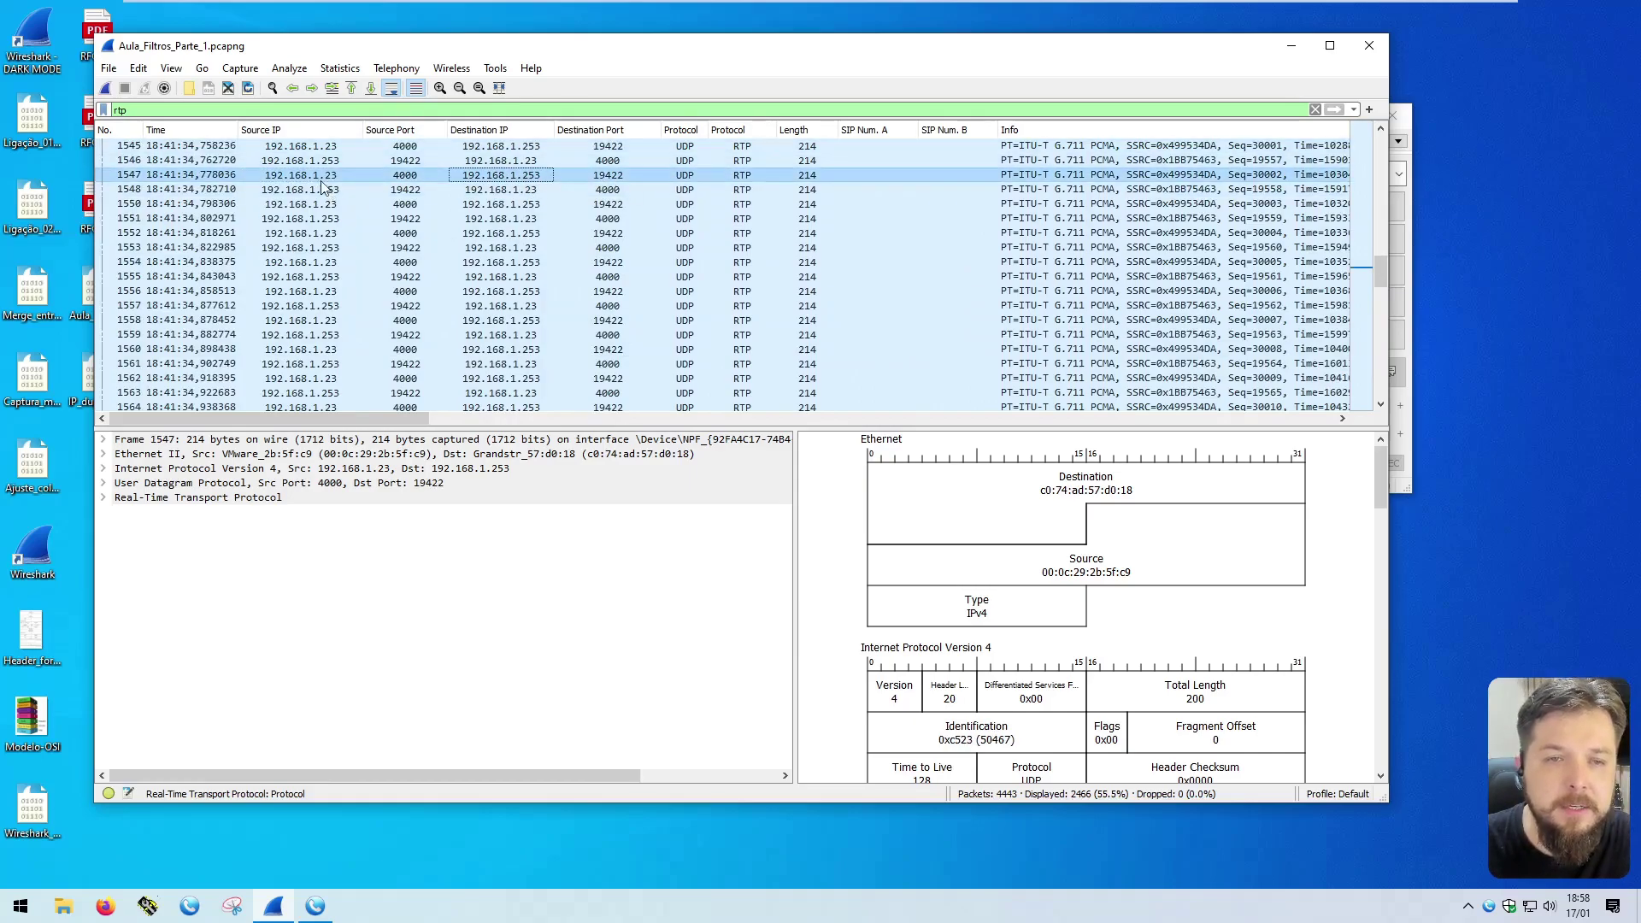
left_click(518, 190)
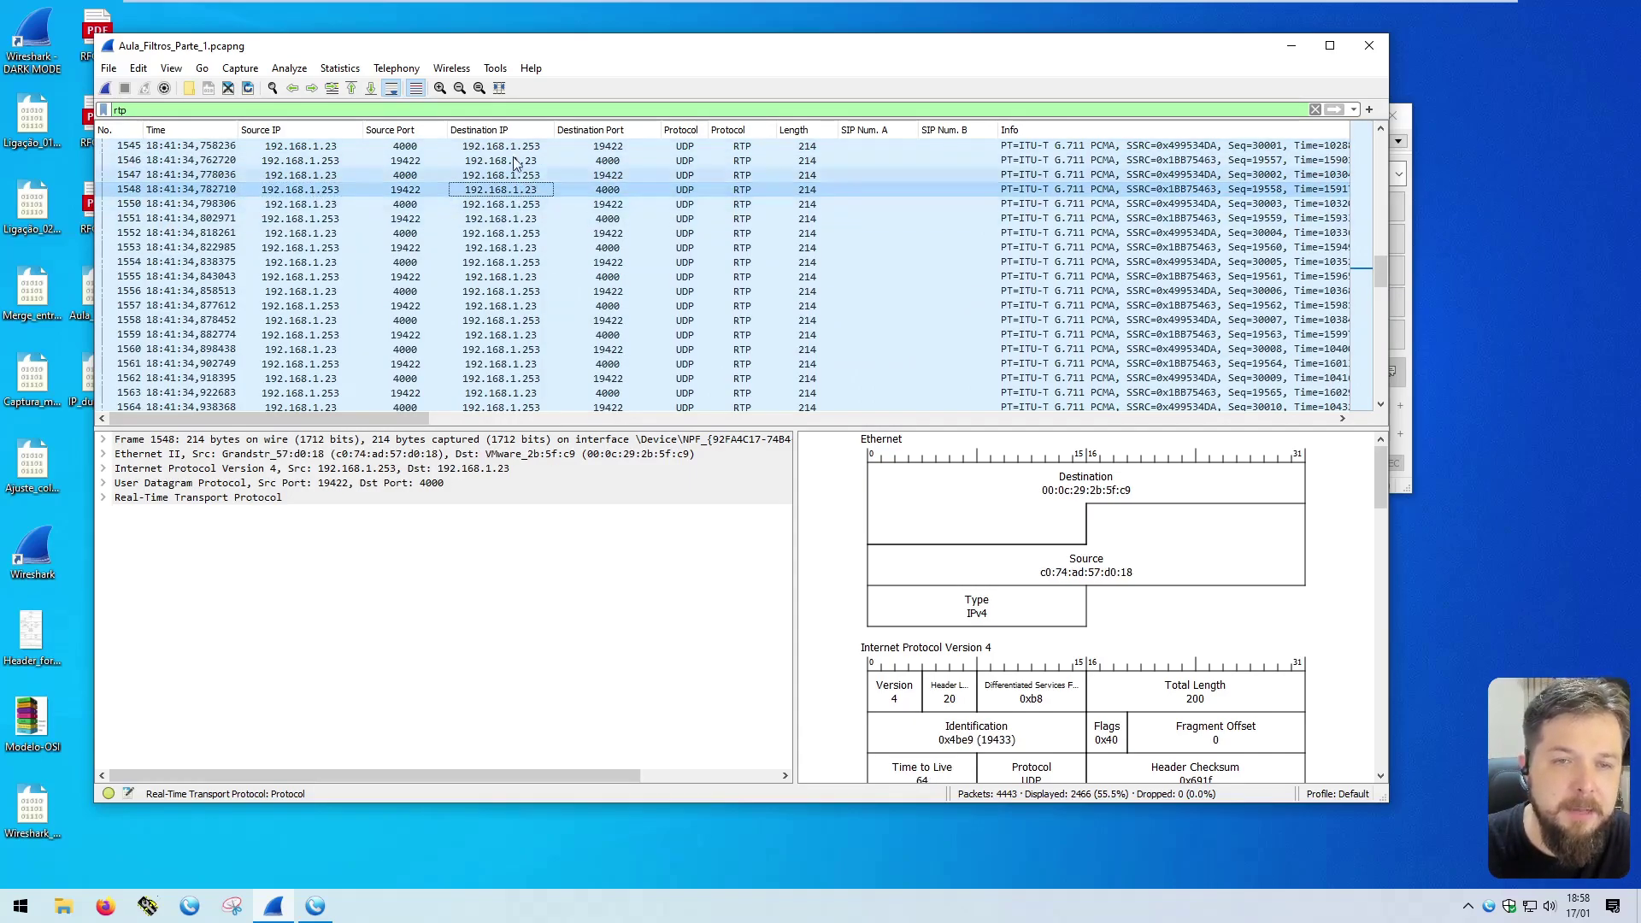
left_click(405, 176)
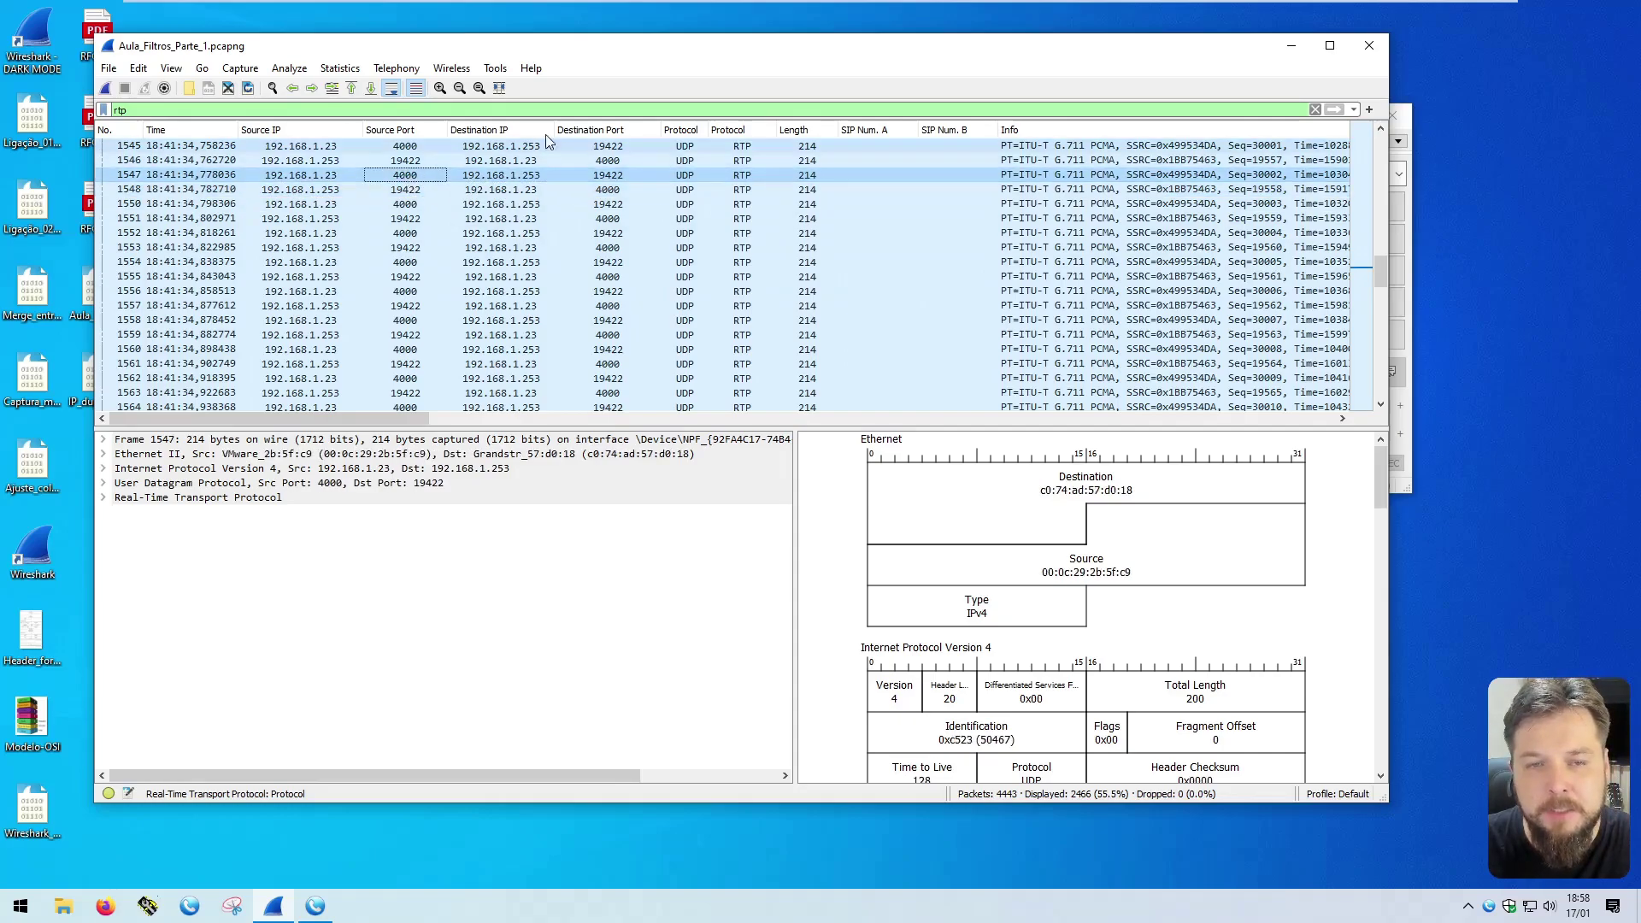
left_click(607, 178)
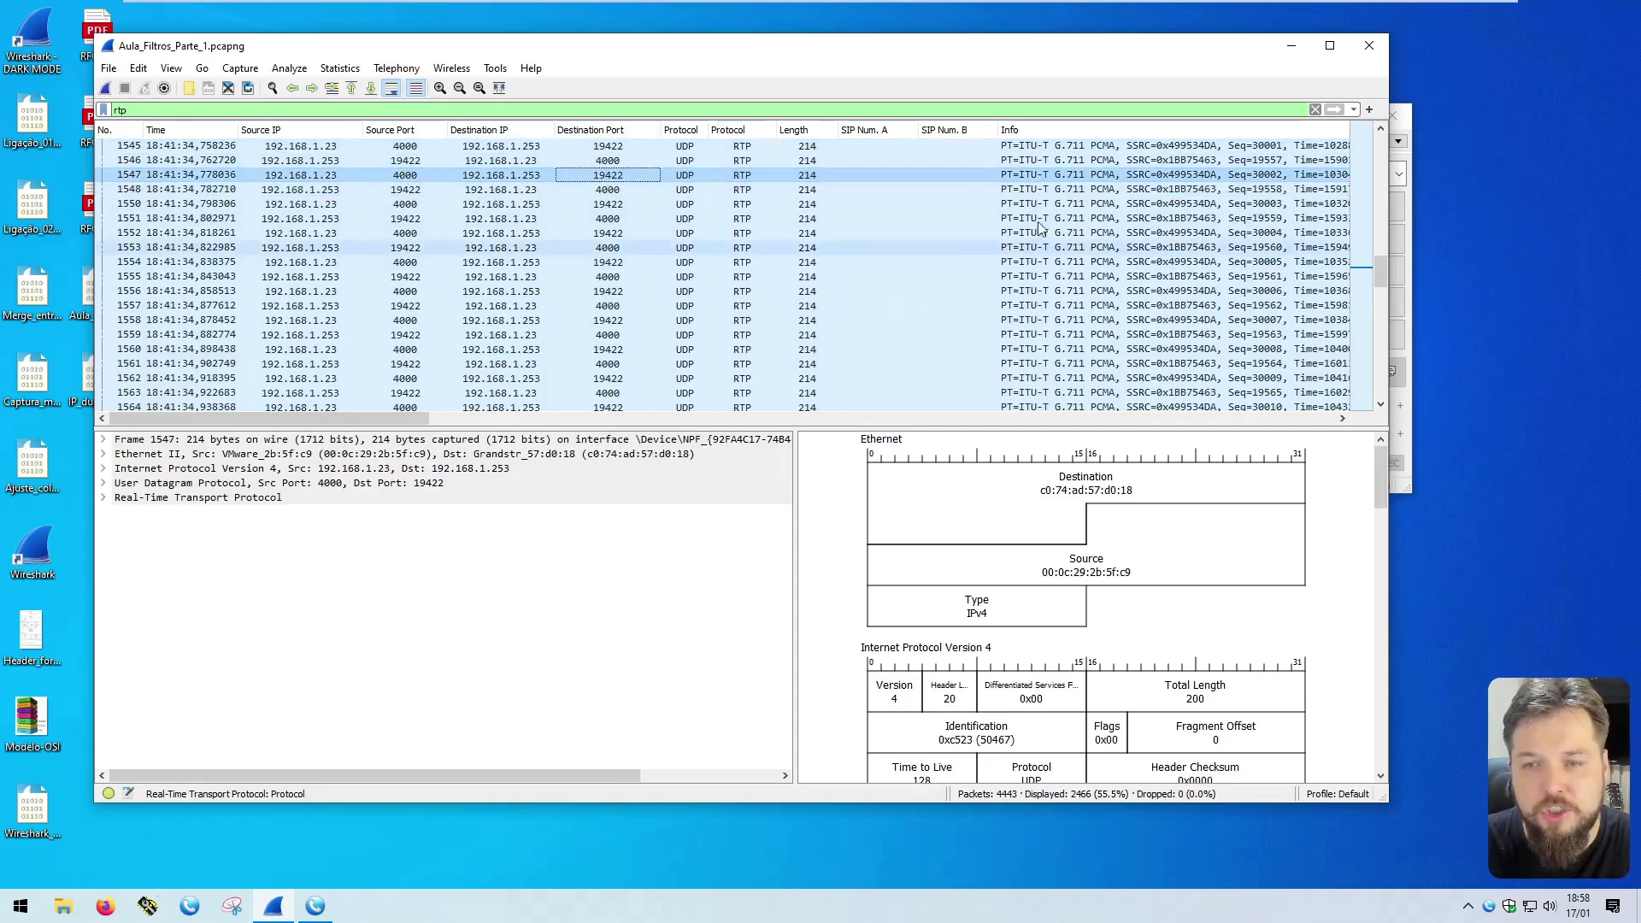
left_click(1039, 176)
Step: Expand the Real-Time Transport Protocol details of packet 1547 and copy the value of its Synchronization Source identifier
left_click(194, 498)
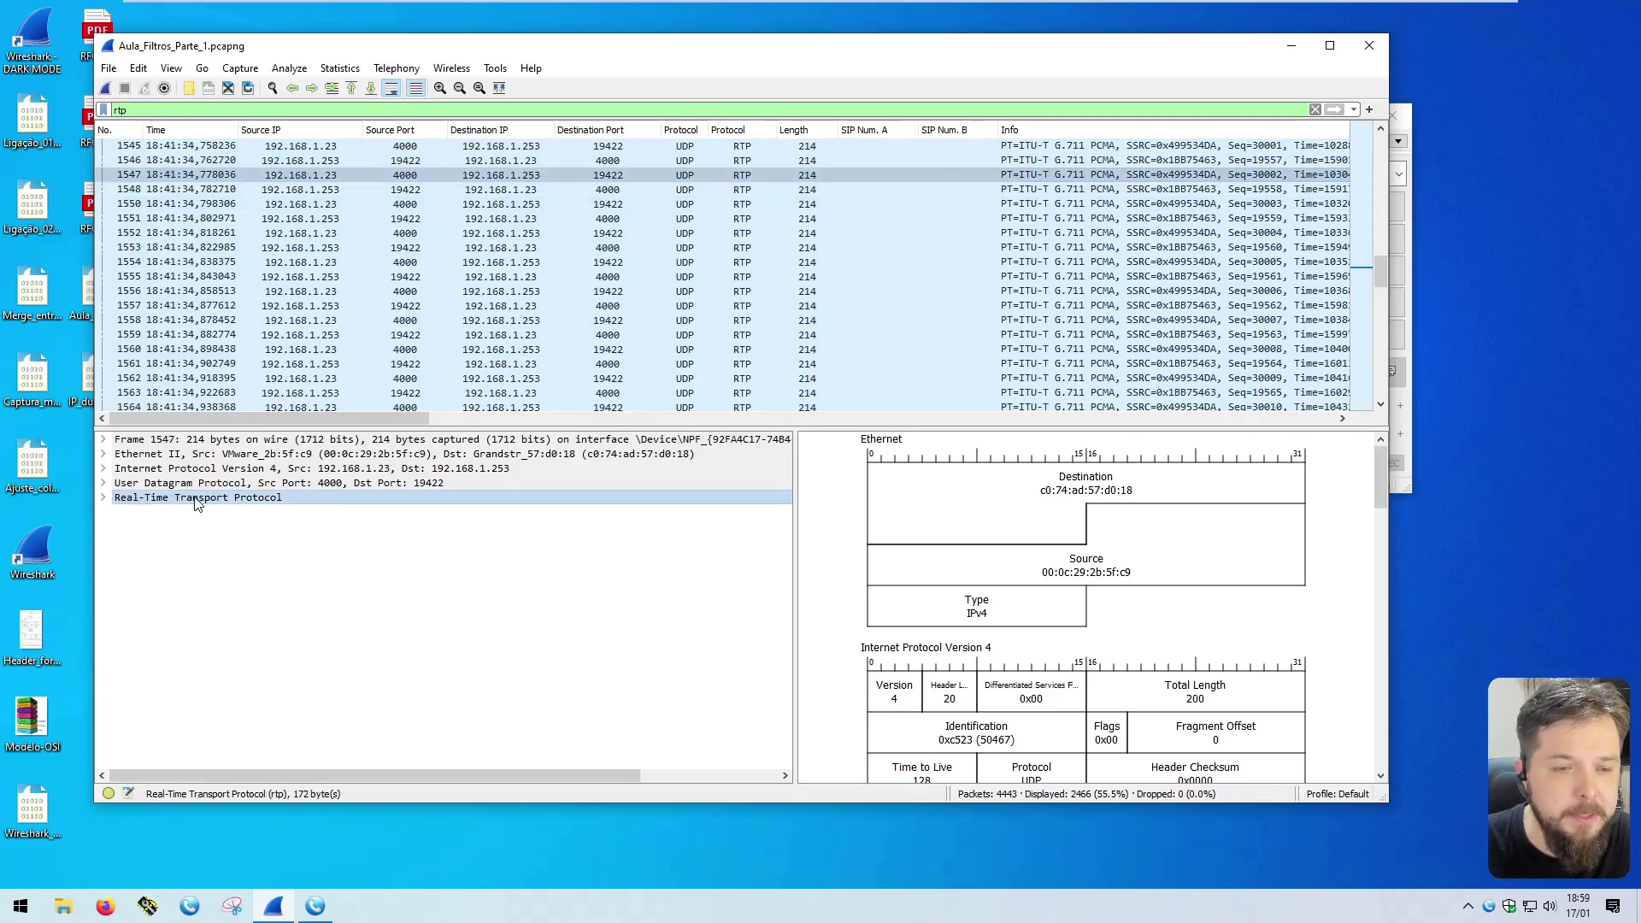
left_click(103, 498)
left_click(224, 659)
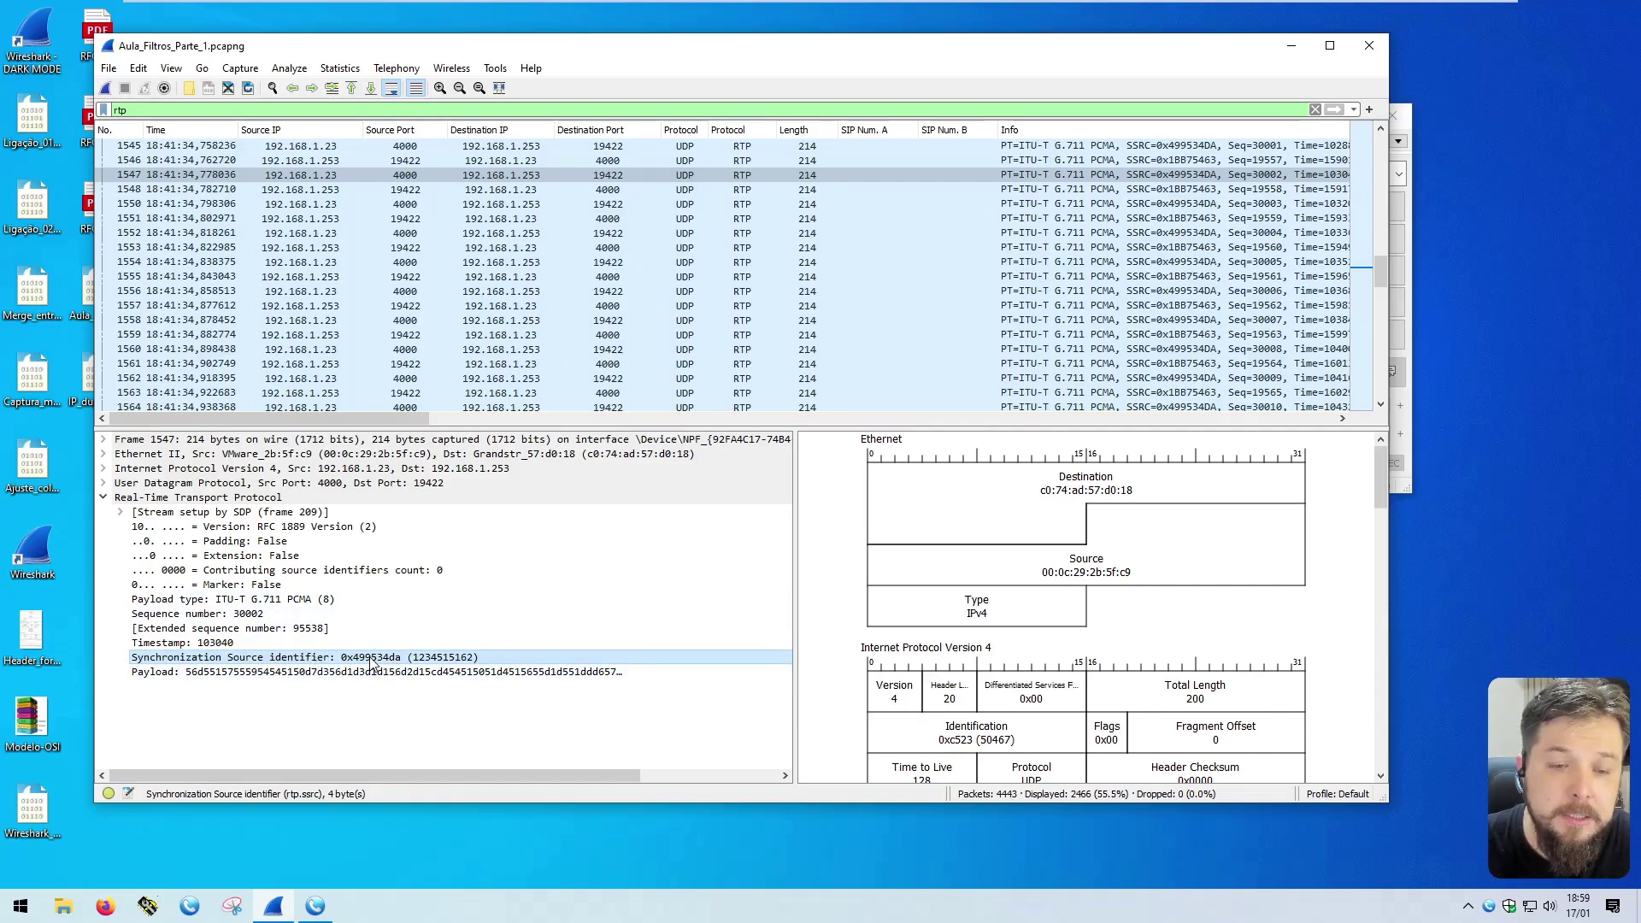
right_click(372, 658)
mouse_move(498, 473)
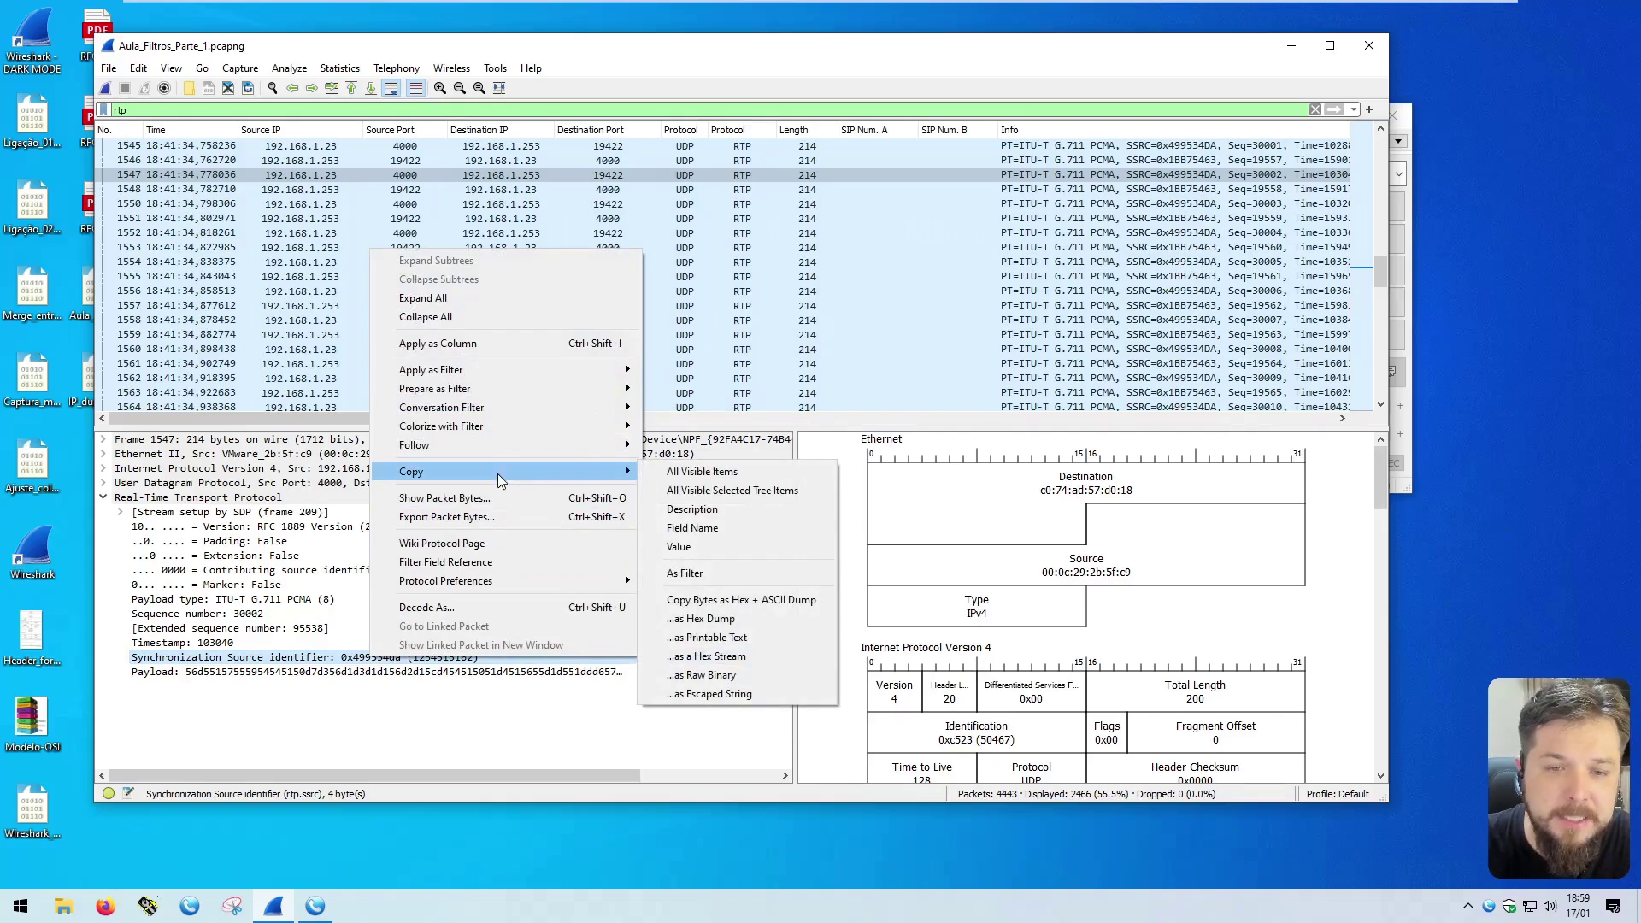
left_click(686, 550)
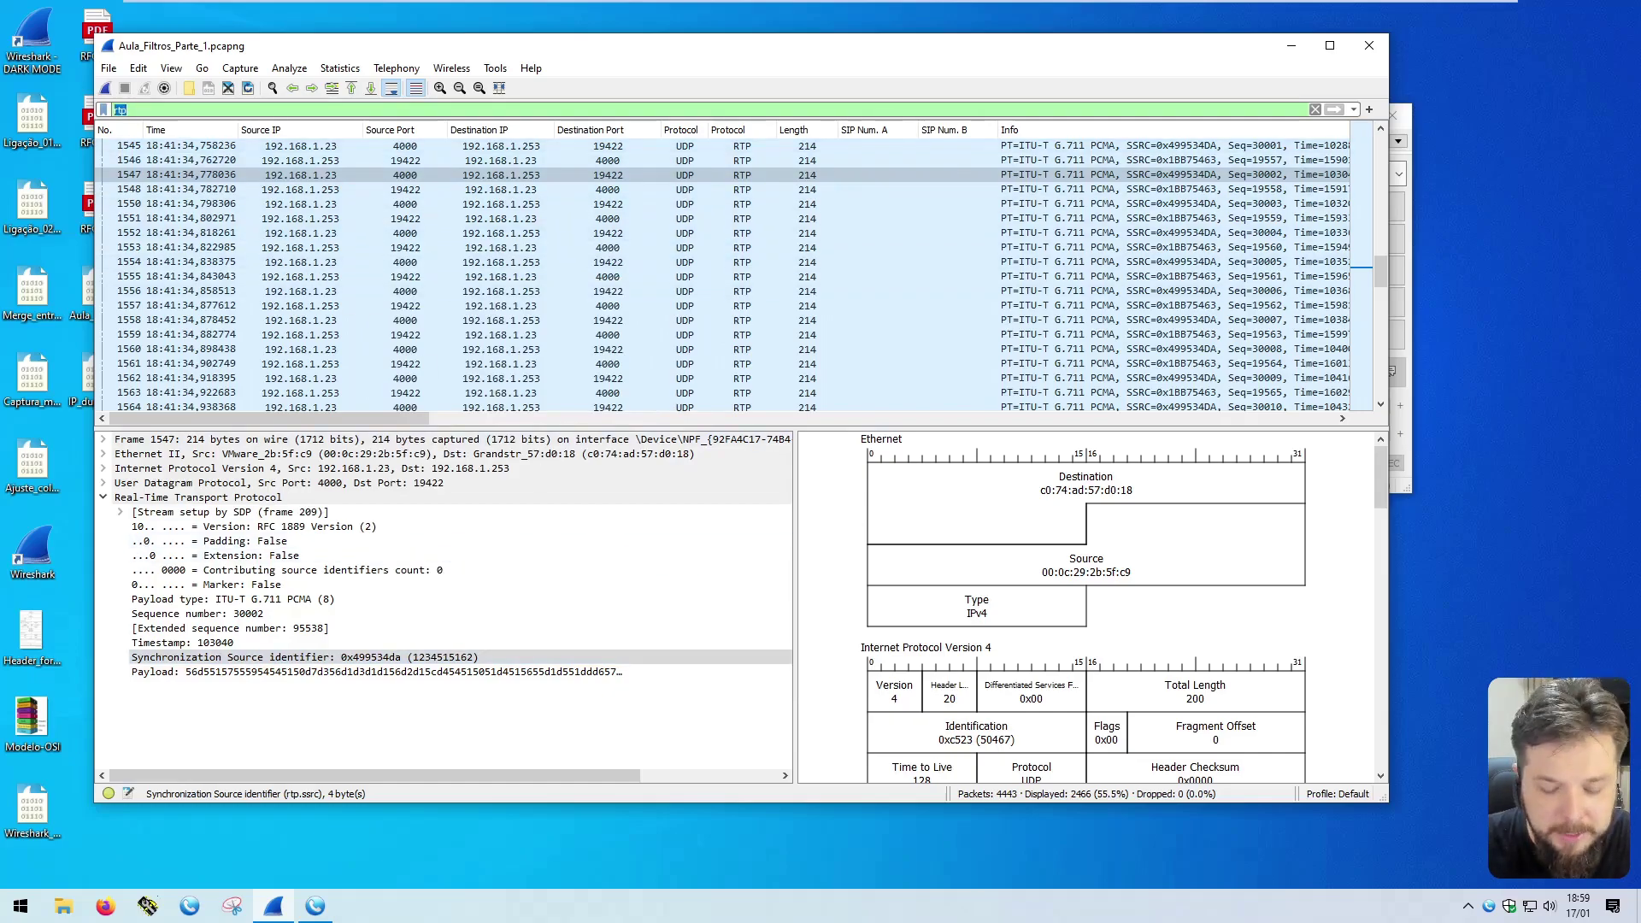
Step: Apply the display filter rtp.ssrc == 0x499534da using the copied SSRC value
left_click(176, 108)
type(".ssrc ==")
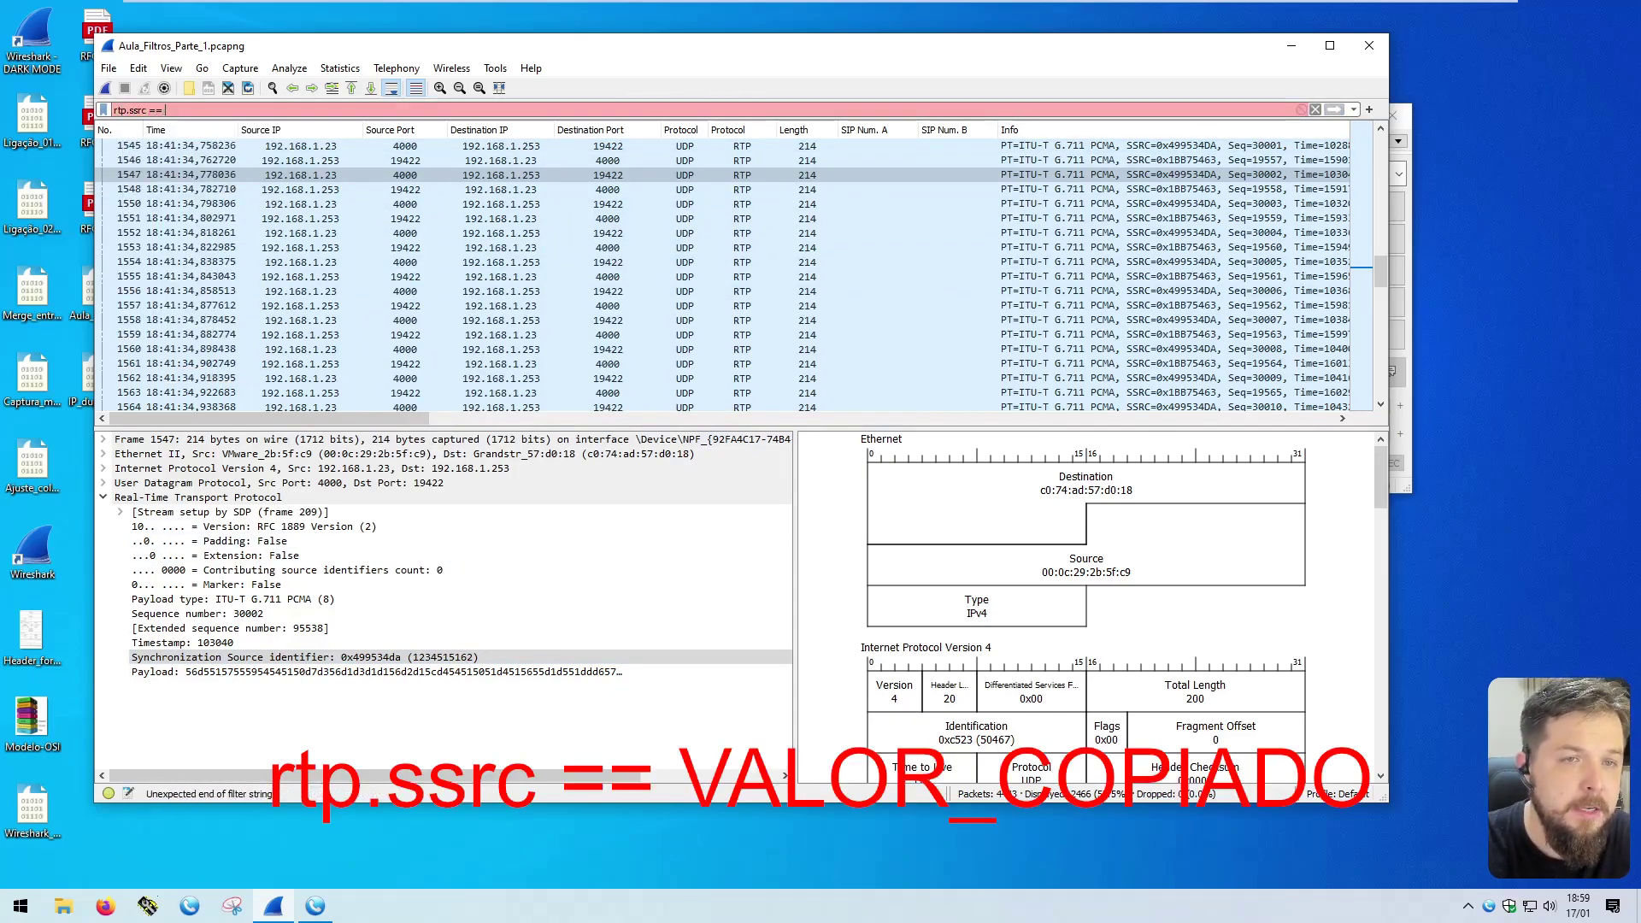
key("ctrl+v")
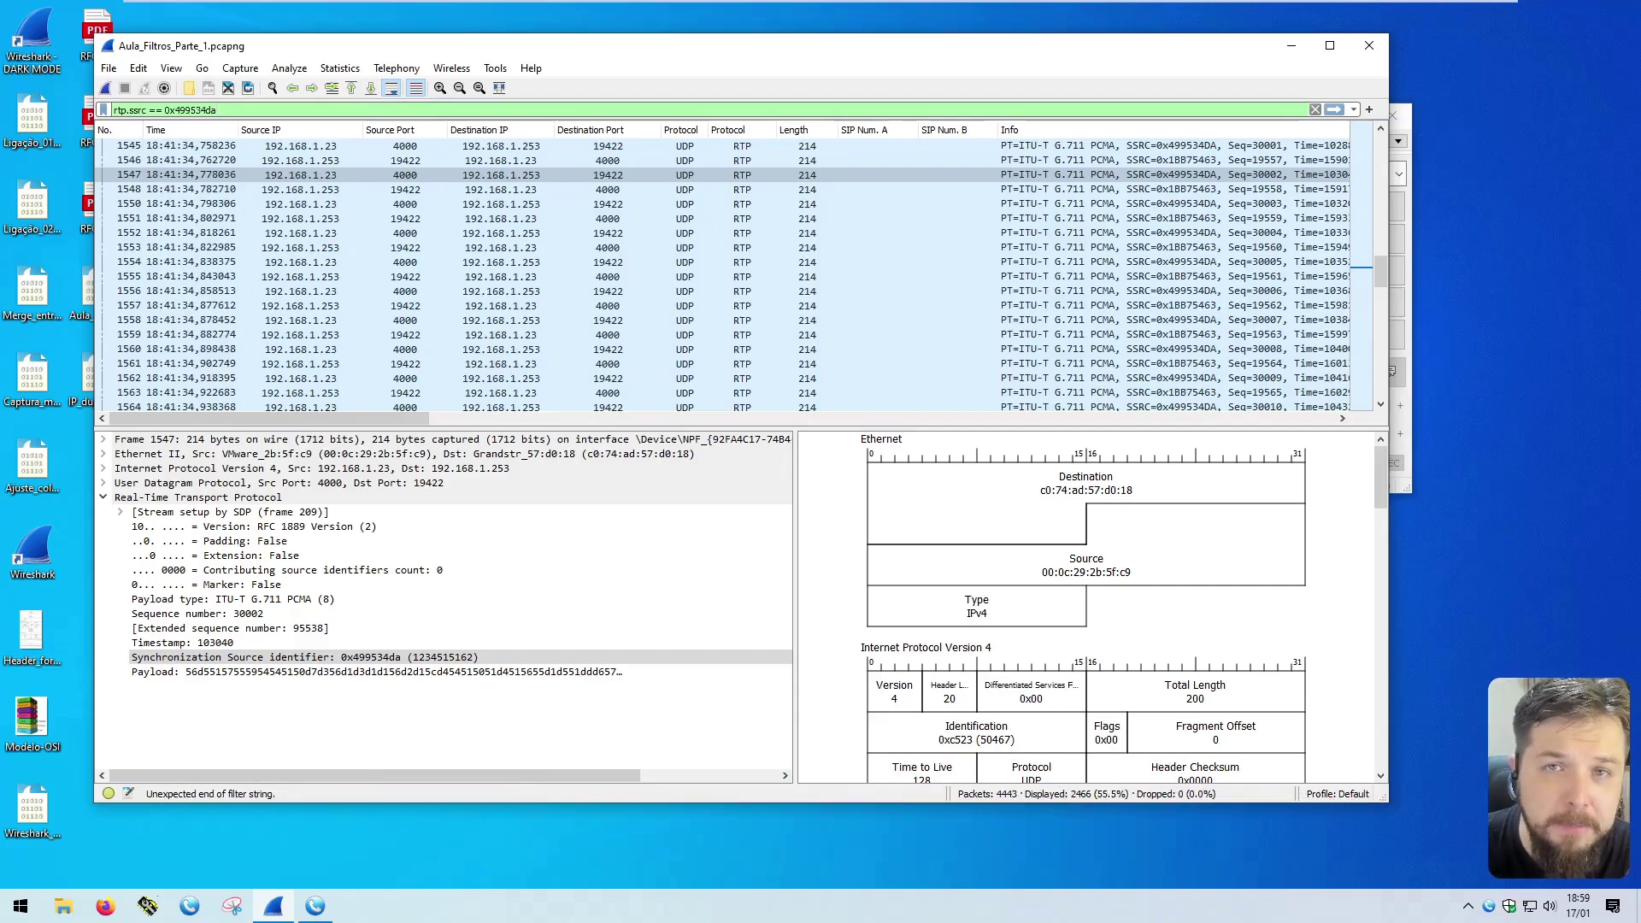
left_click(313, 176)
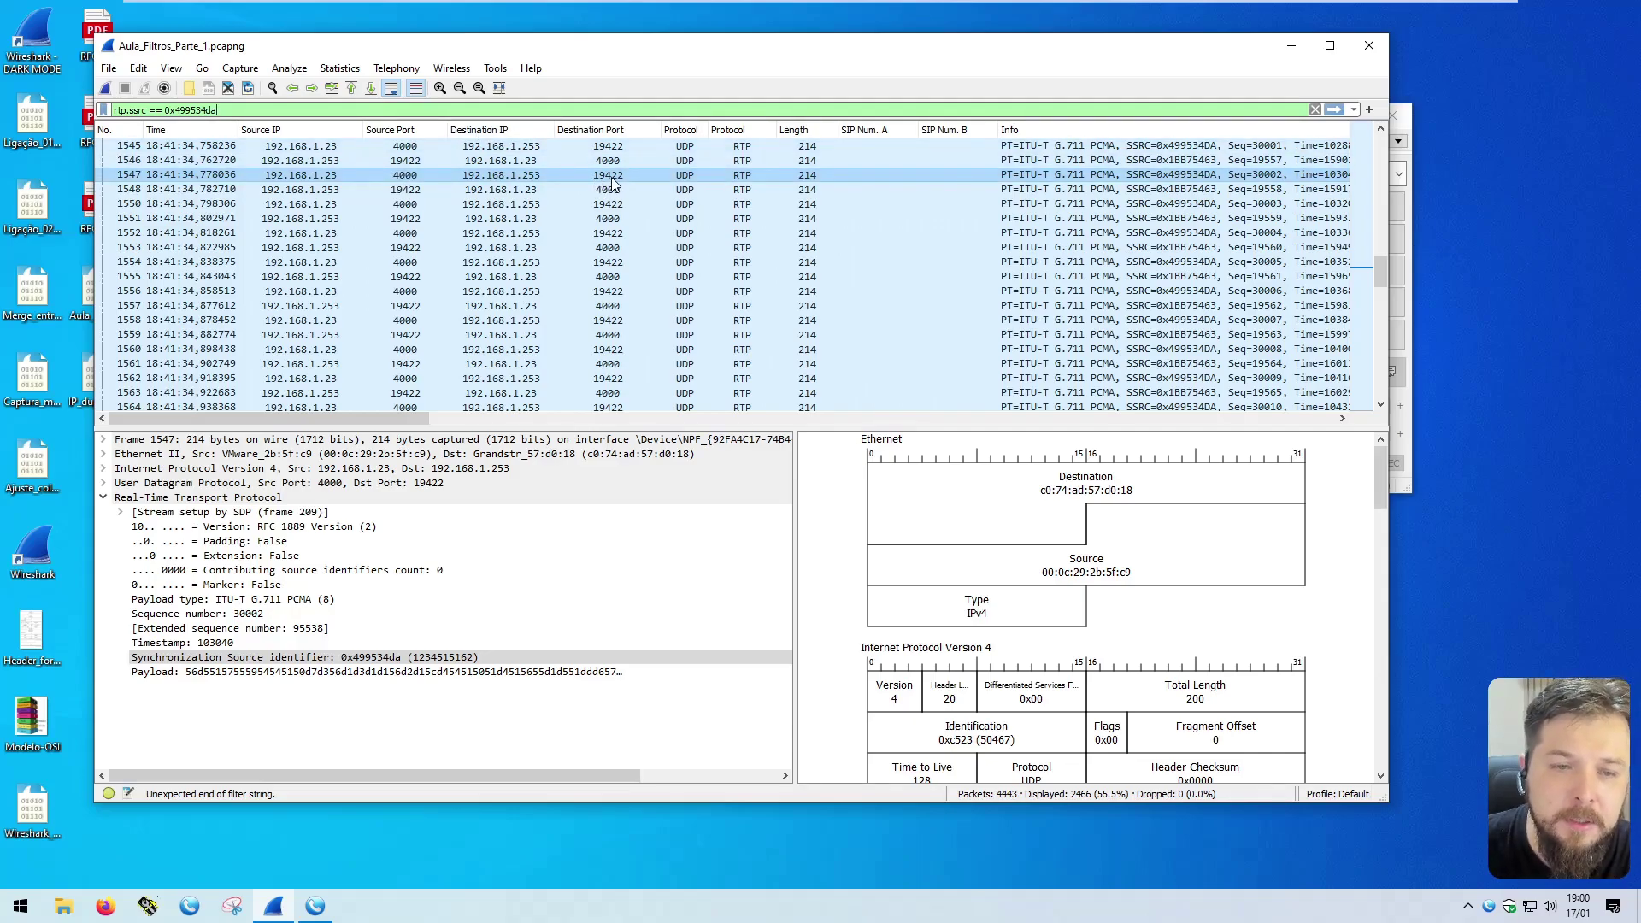
key("Return")
Step: Examine the filtered RTP stream, the SSRC value in the filter, and the Payload type field of packet 1517
left_click(361, 202)
left_click(367, 188)
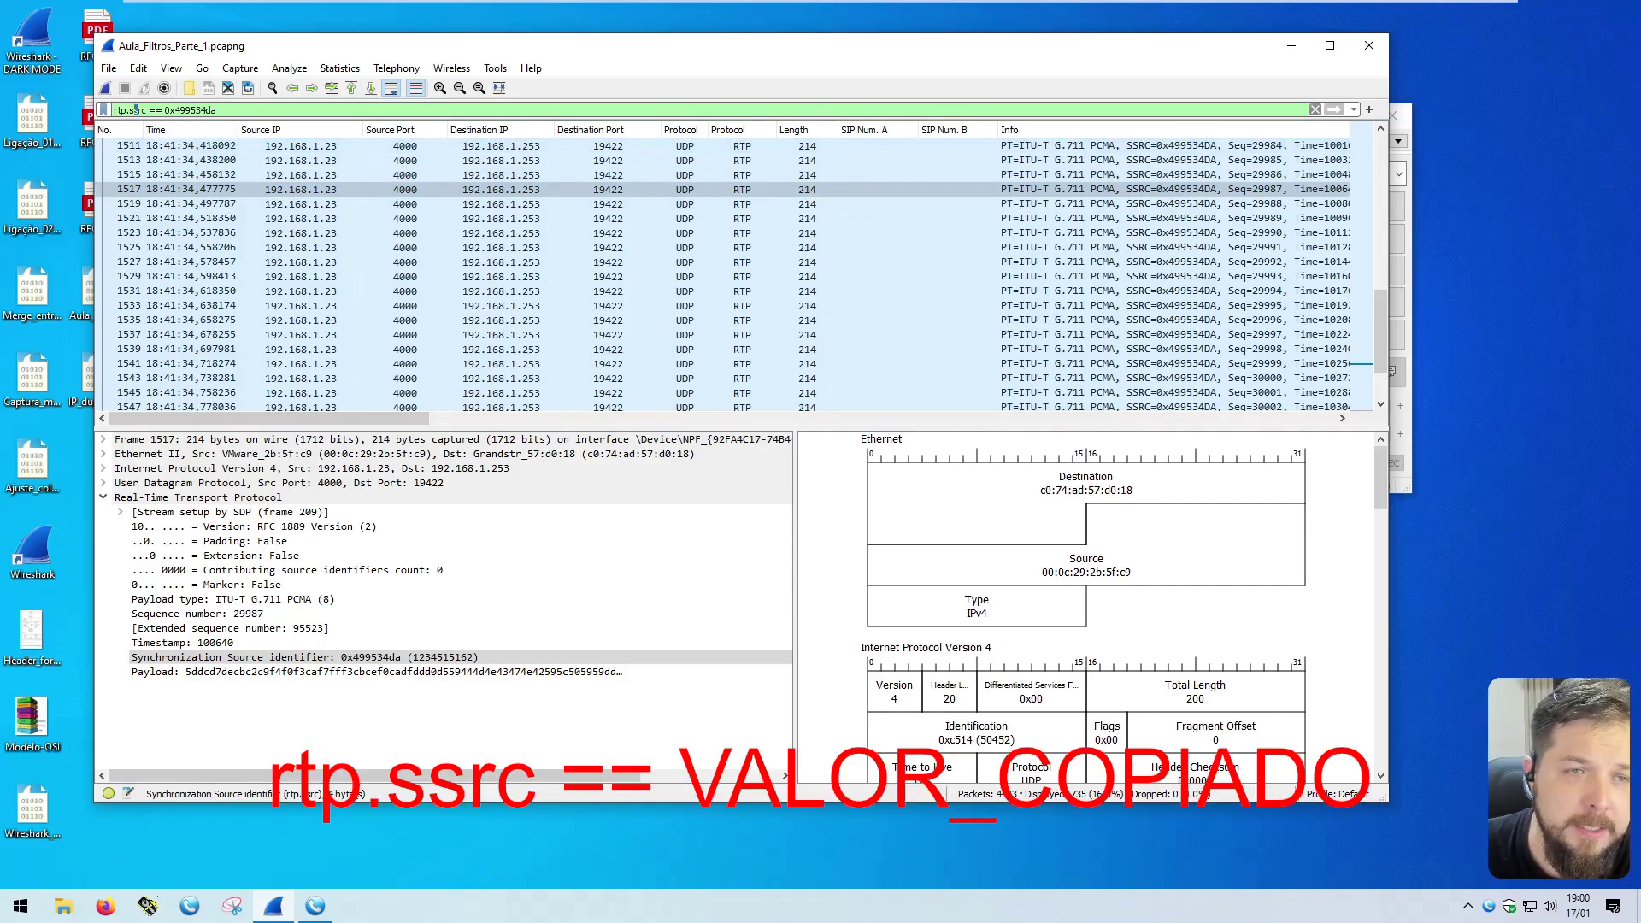
double_click(190, 110)
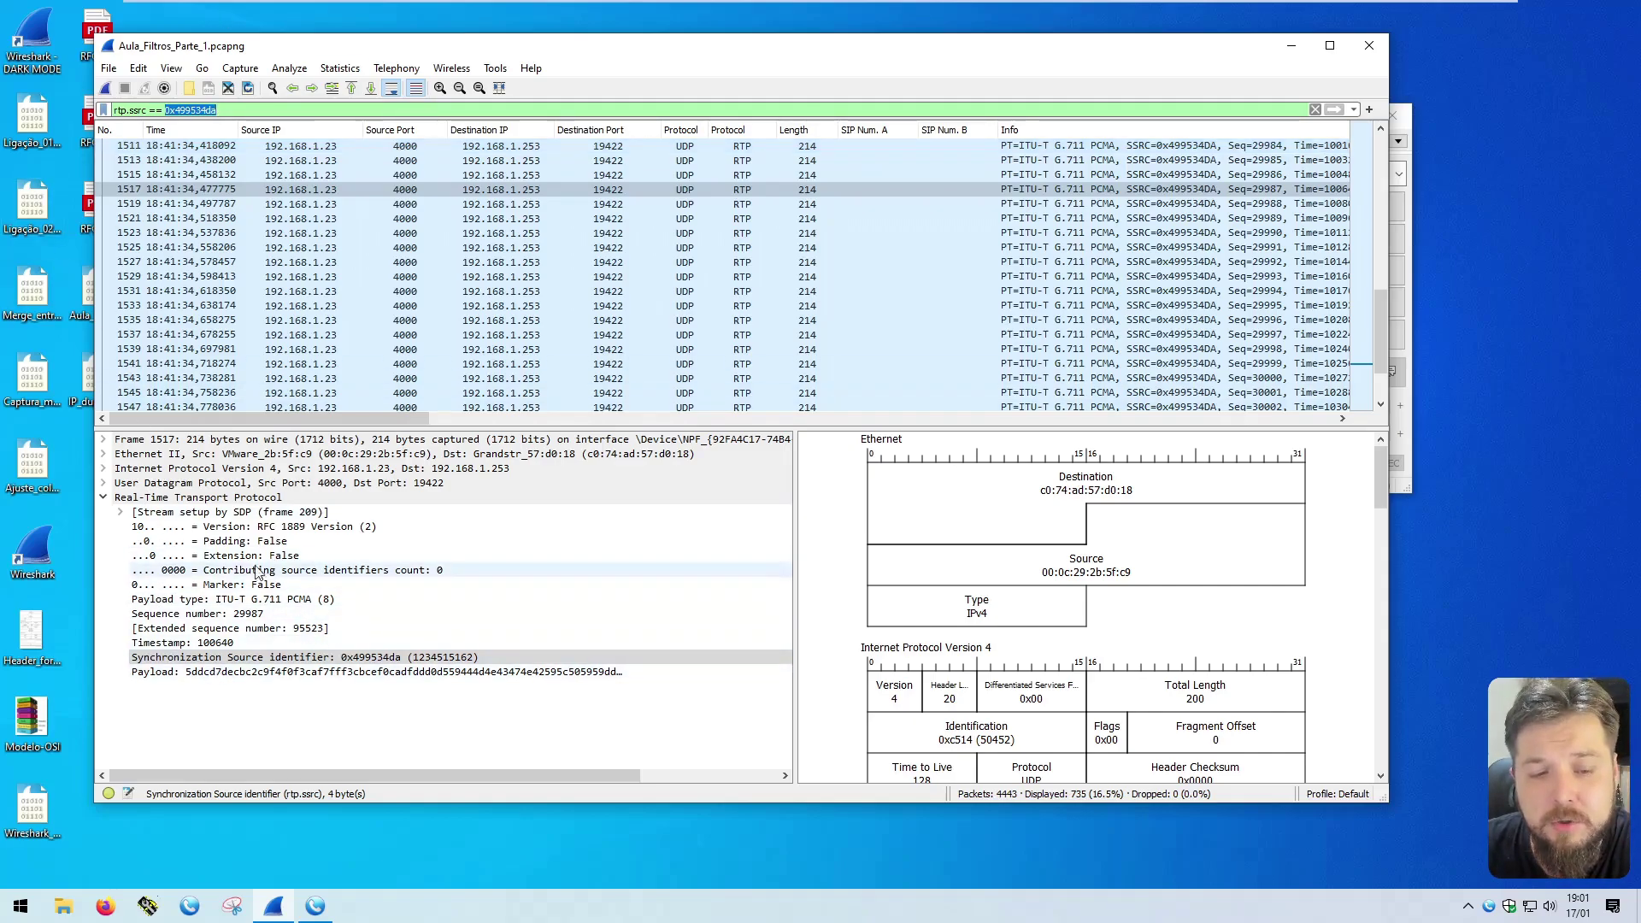
left_click(309, 600)
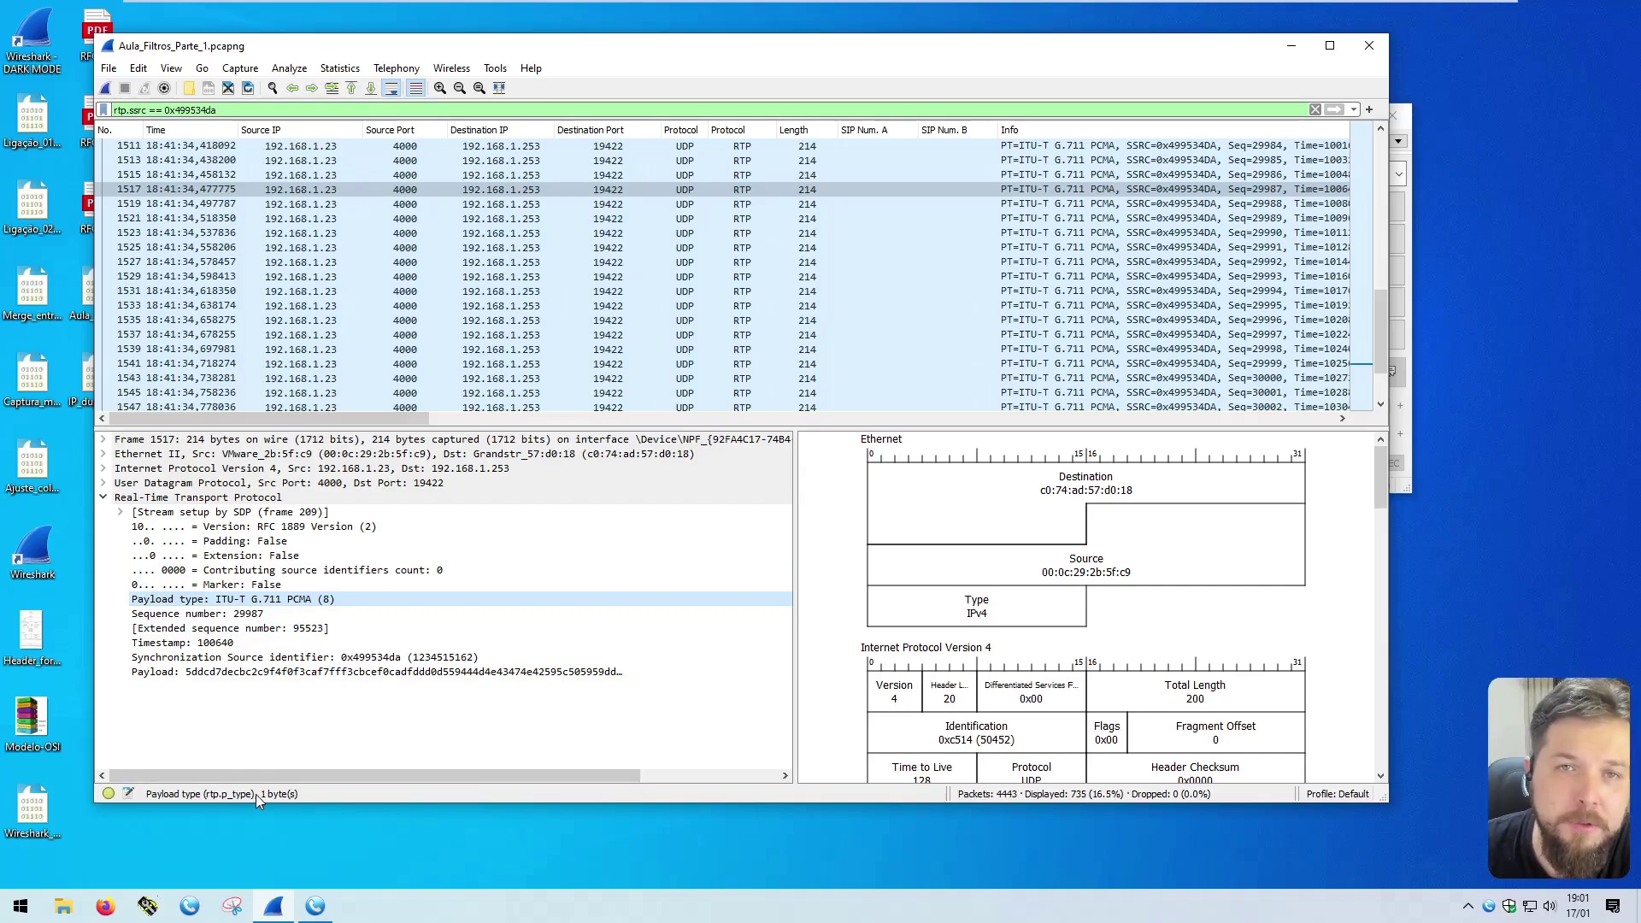
left_click_drag(219, 109, 112, 110)
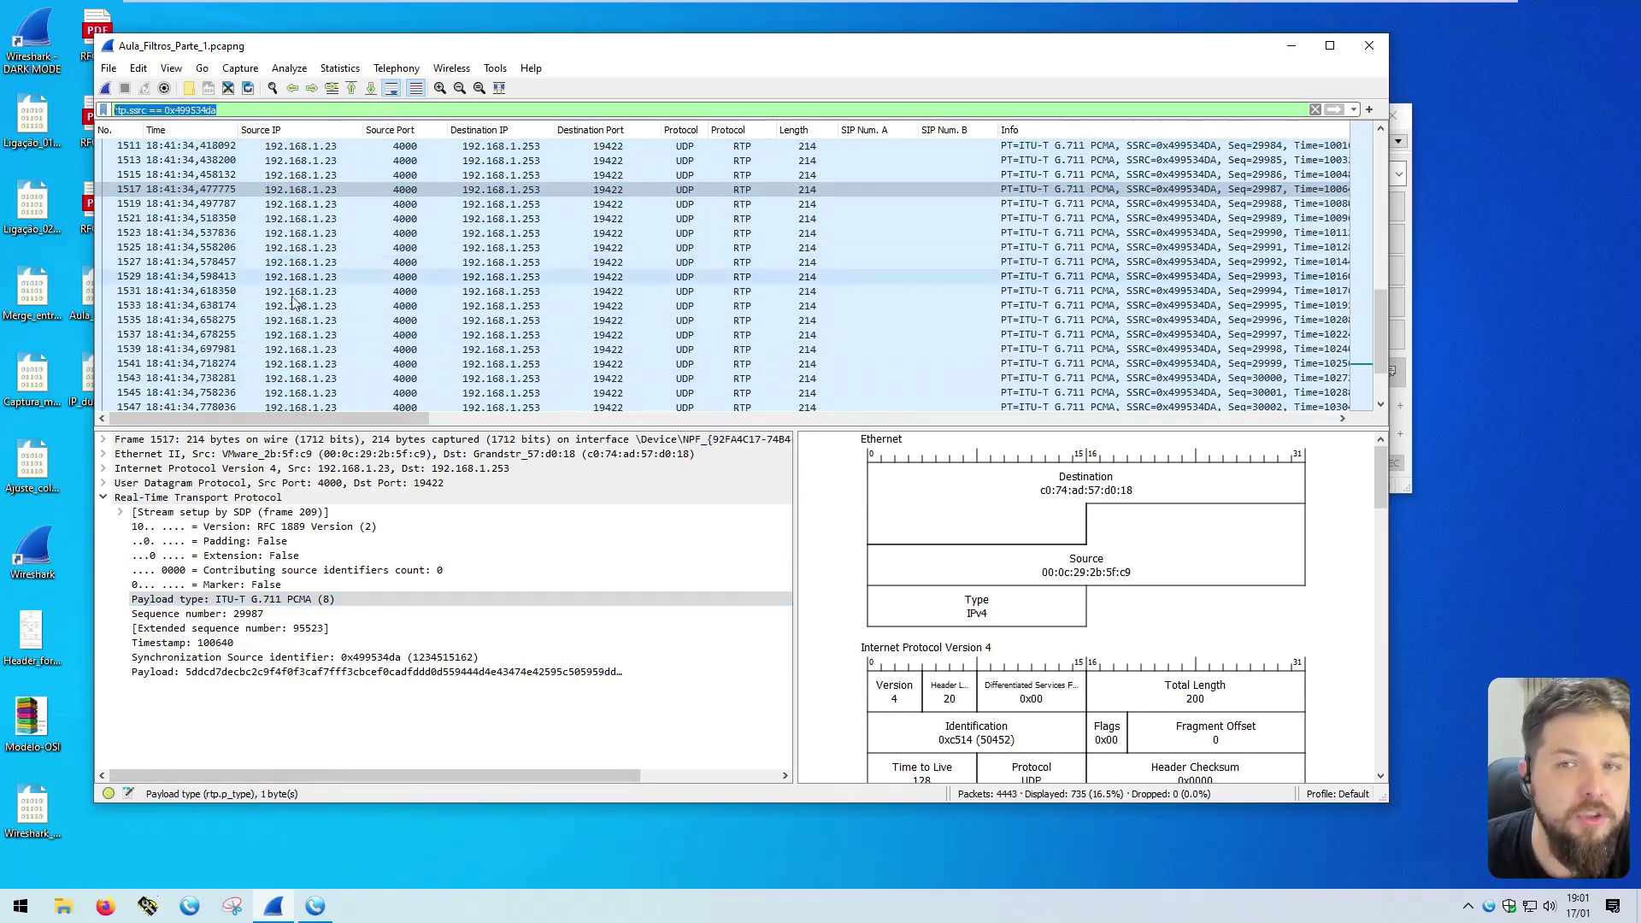
key("Return")
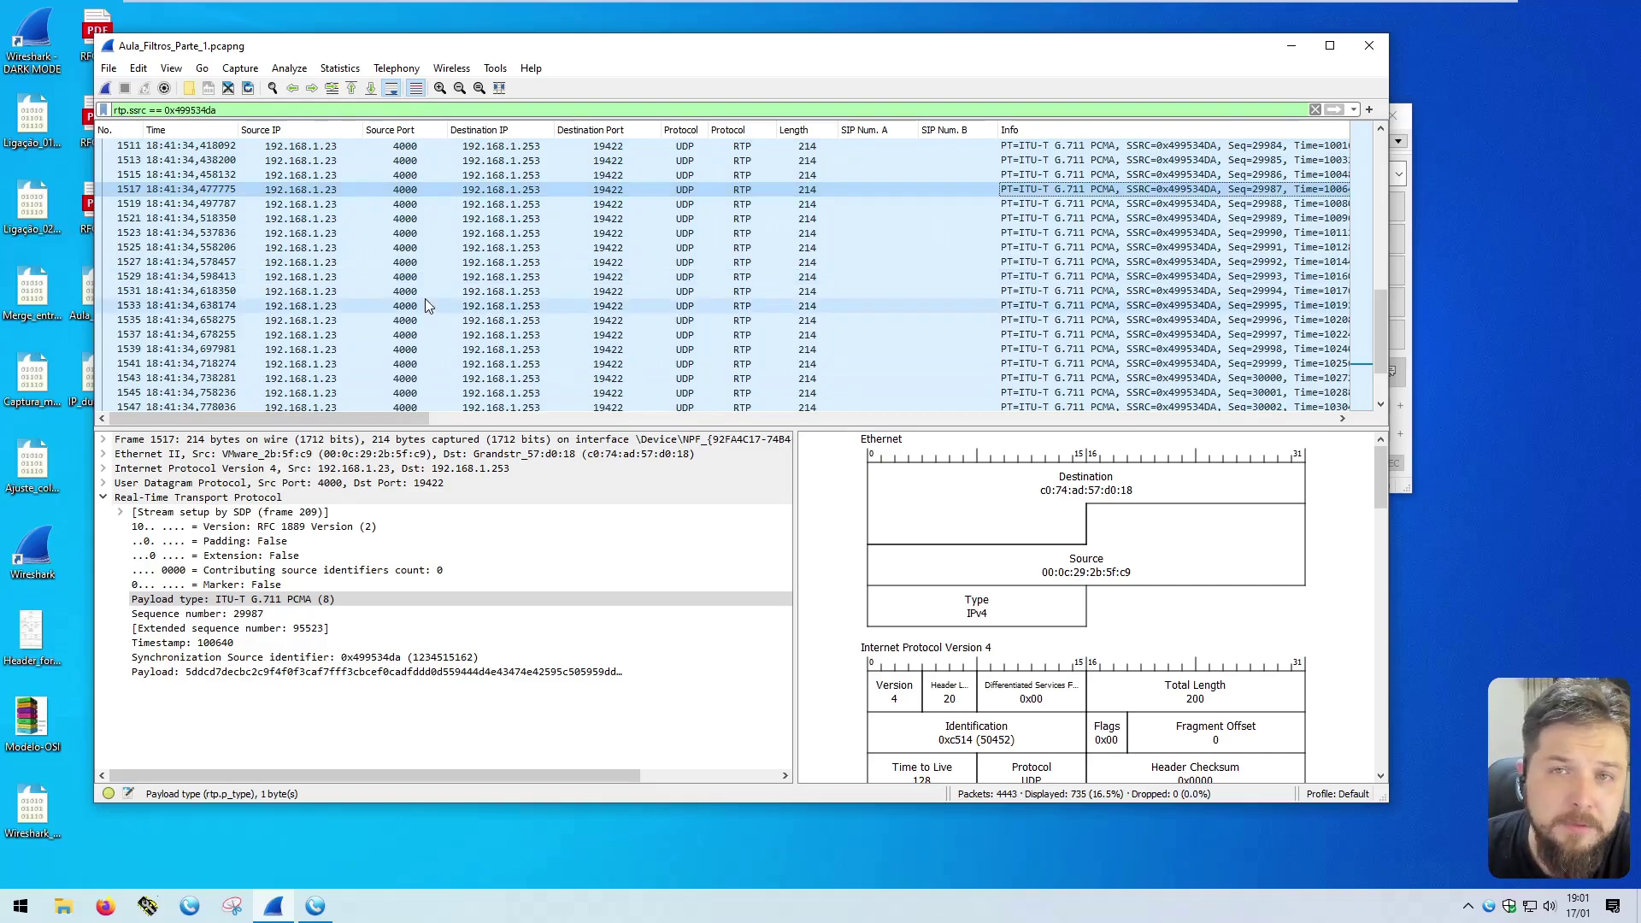